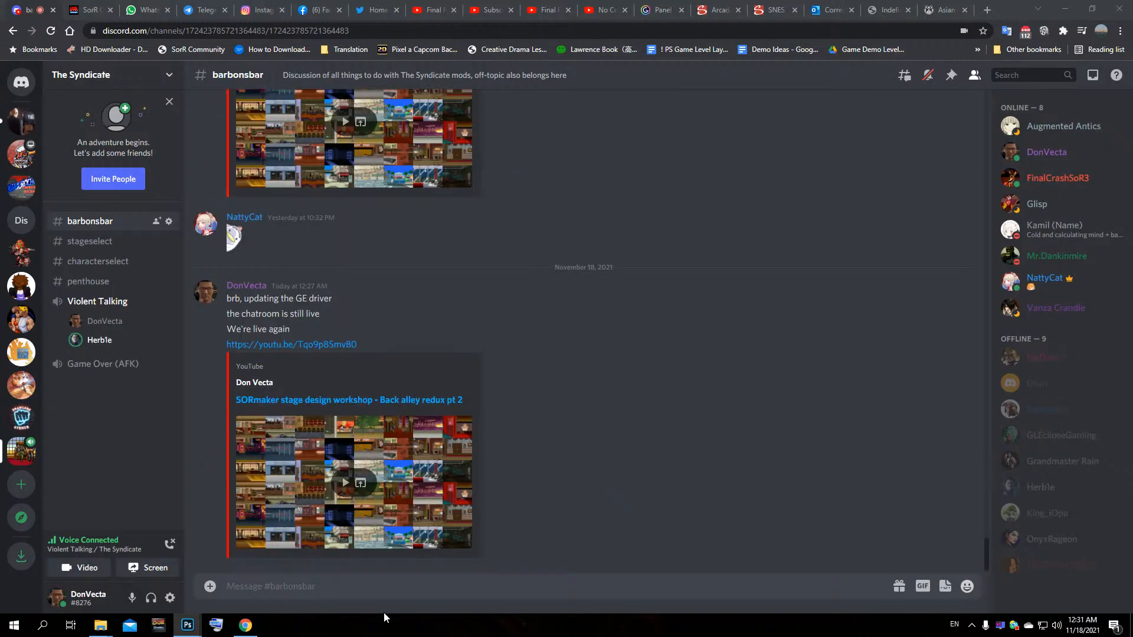
Step: Open the Violent Talking voice channel in Discord and try to switch to Photoshop
{"action": "left_click", "coordinate": [110, 308]}
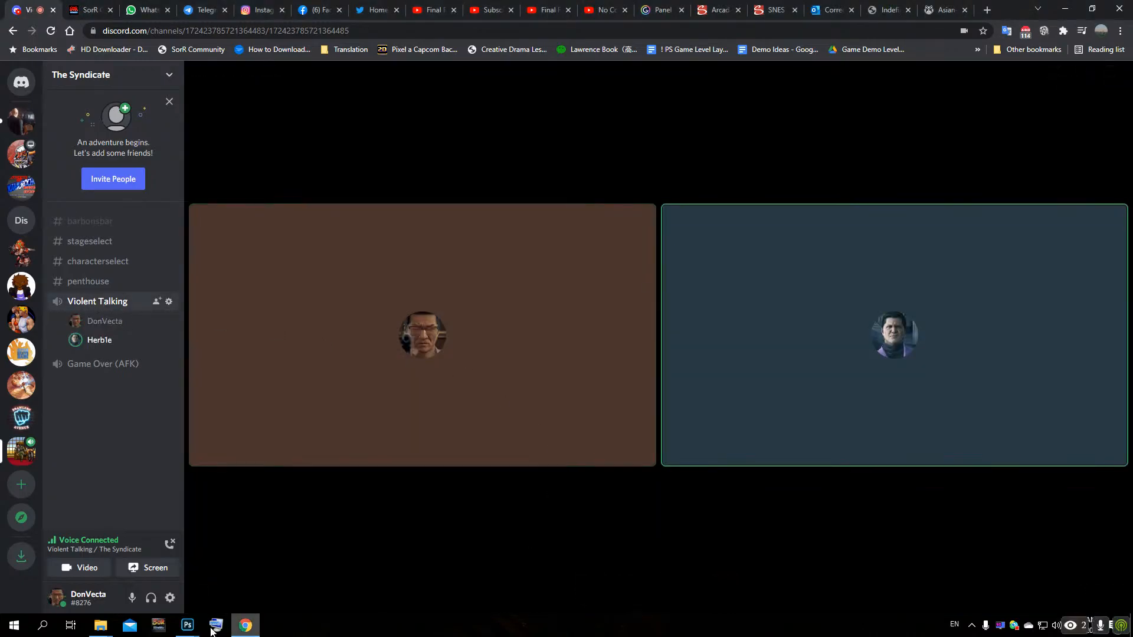
{"action": "left_click", "coordinate": [187, 631]}
{"action": "left_click", "coordinate": [70, 580]}
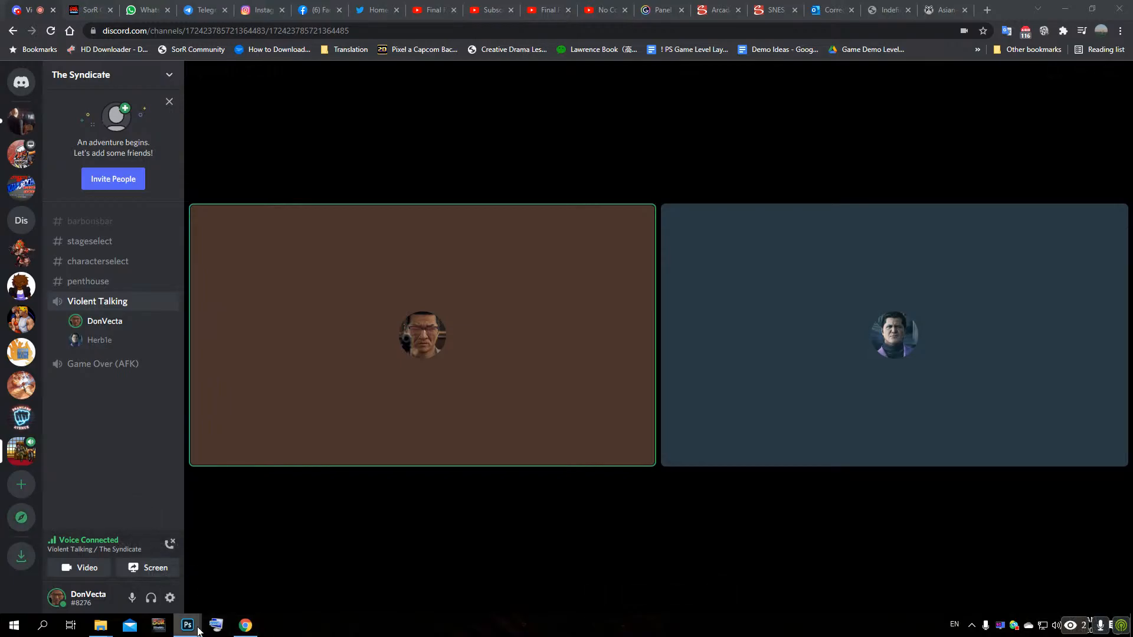
{"action": "mouse_move", "coordinate": [187, 625]}
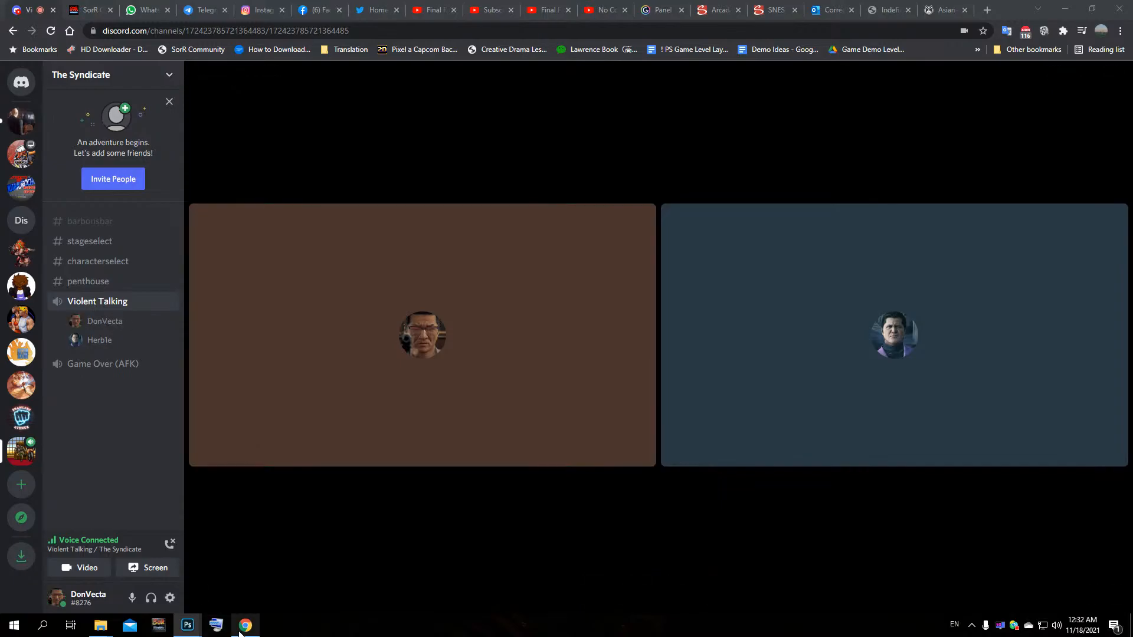
{"action": "mouse_move", "coordinate": [242, 631]}
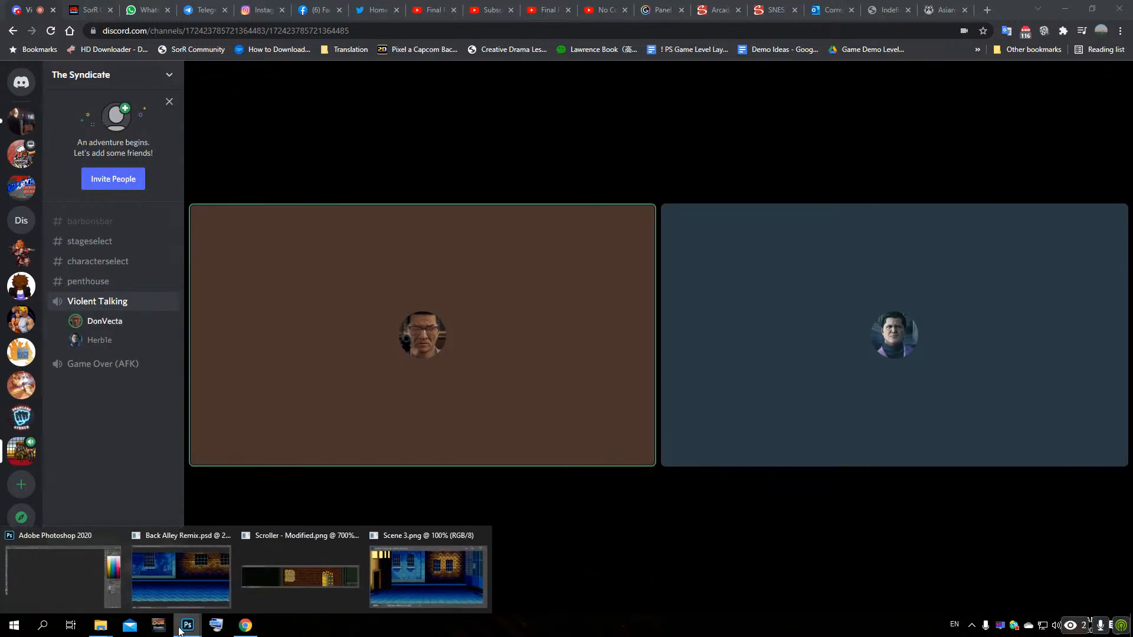
Step: Minimize the browser, switch to Photoshop and open the recent file Back Alley Remix
{"action": "left_click", "coordinate": [1065, 9]}
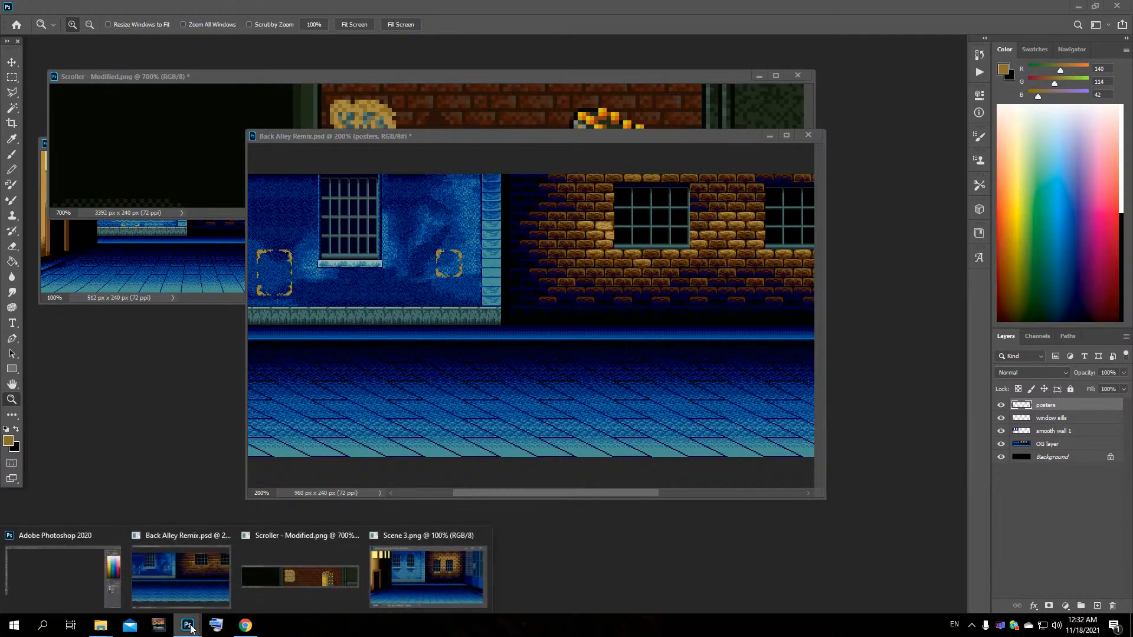
{"action": "left_click", "coordinate": [77, 568]}
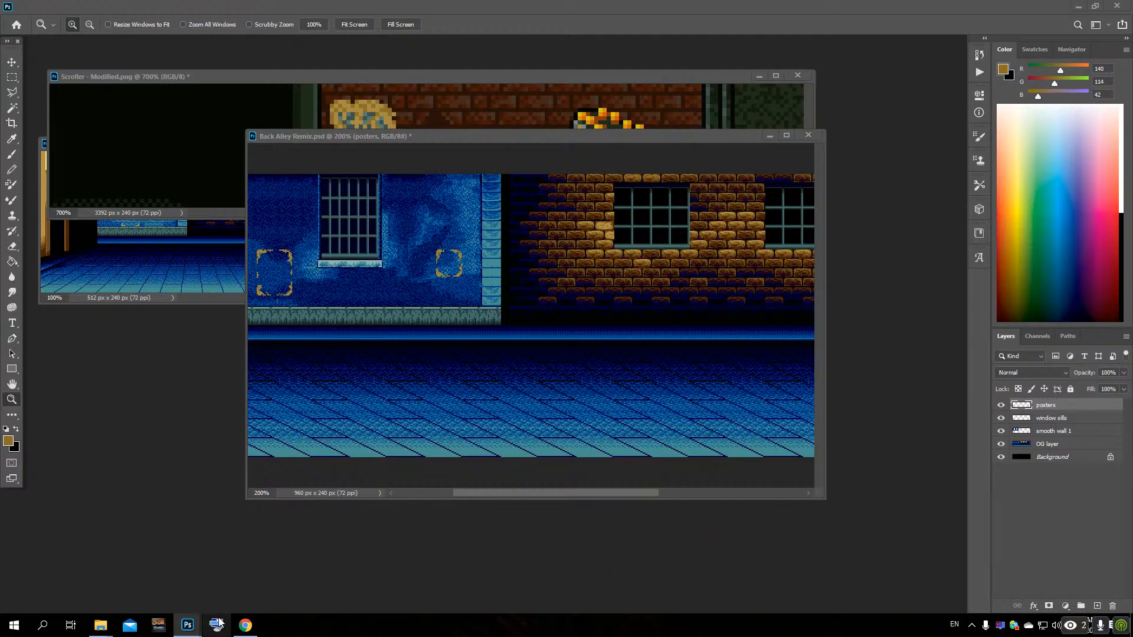
{"action": "right_click", "coordinate": [187, 625]}
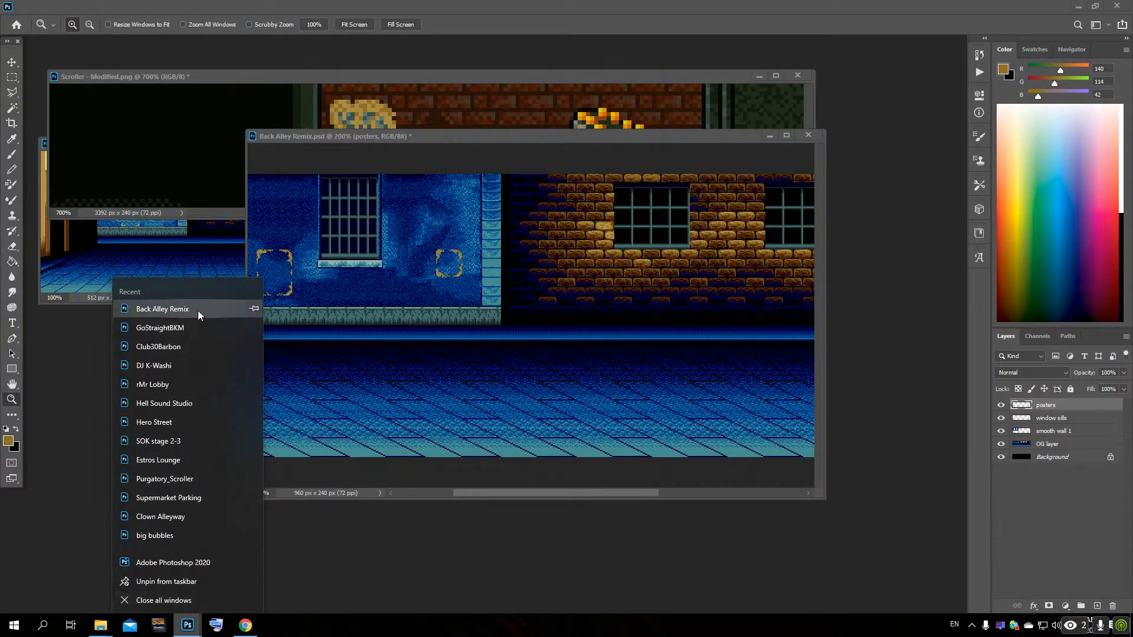
{"action": "left_click", "coordinate": [153, 309]}
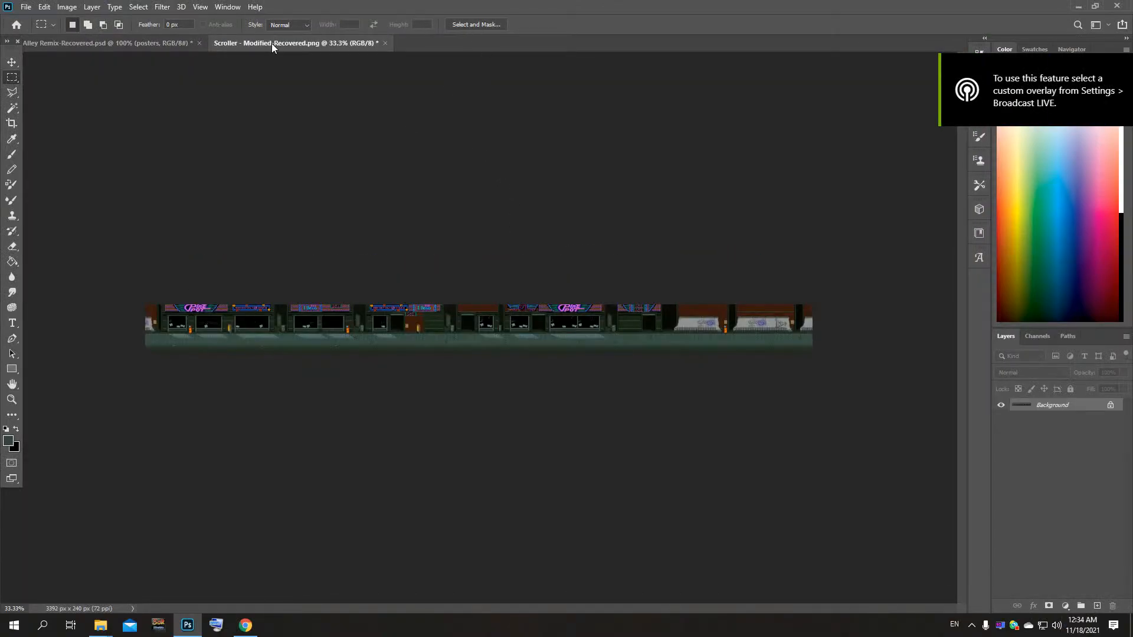
Step: Float the recovered Scroller and Back Alley Remix documents in separate windows and minimize the Scroller one
{"action": "left_click_drag", "start_coordinate": [275, 45], "coordinate": [230, 87]}
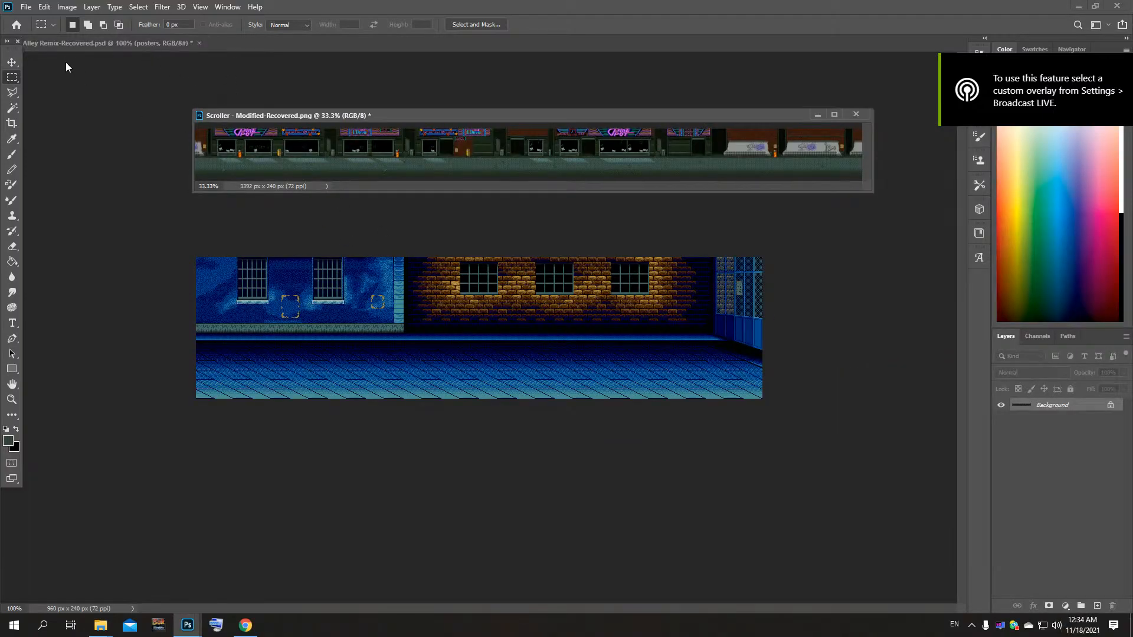
{"action": "left_click_drag", "start_coordinate": [61, 40], "coordinate": [97, 69]}
{"action": "left_click_drag", "start_coordinate": [285, 72], "coordinate": [472, 250]}
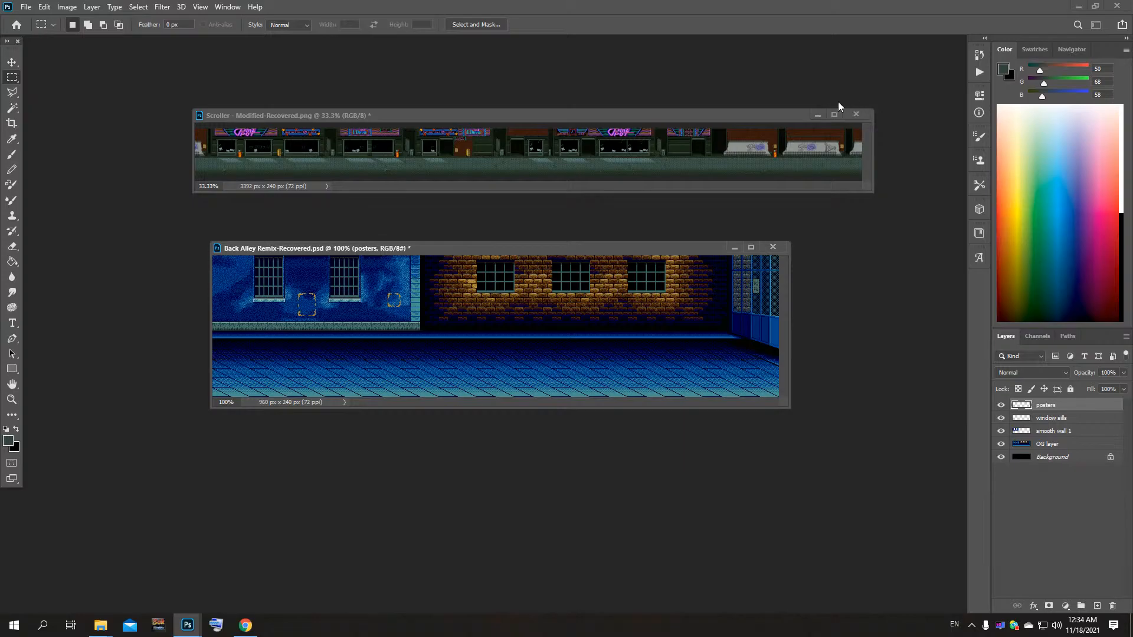
{"action": "left_click", "coordinate": [816, 115]}
Step: Reposition the Back Alley Remix window, zoom the image to 200% and enlarge the window to fit its height
{"action": "left_click_drag", "start_coordinate": [580, 248], "coordinate": [586, 188]}
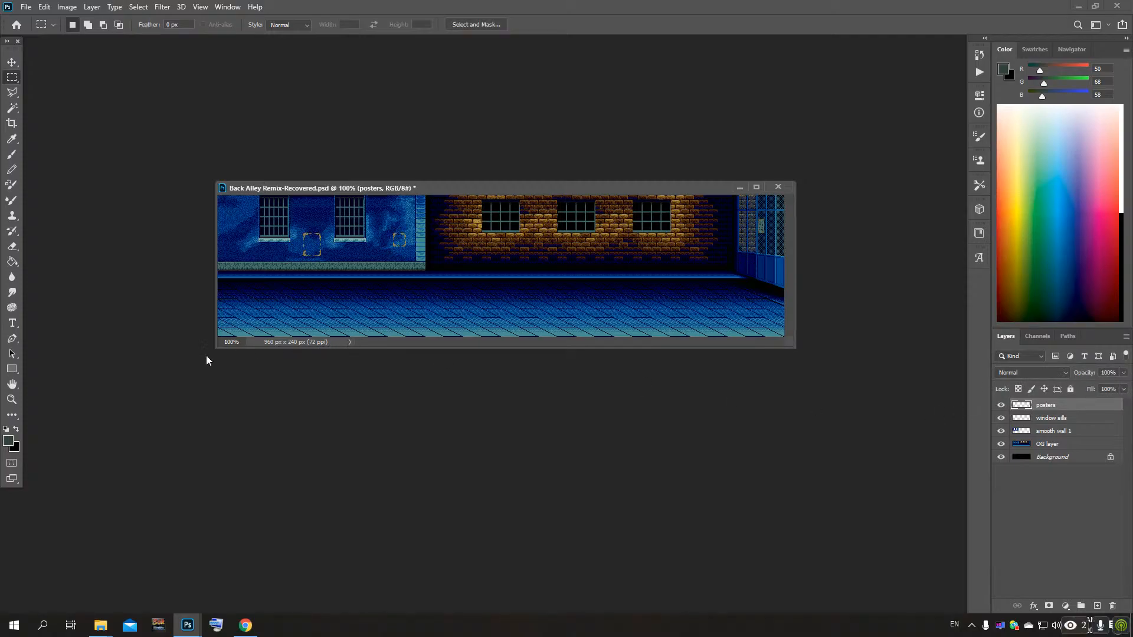
{"action": "left_click", "coordinate": [11, 399]}
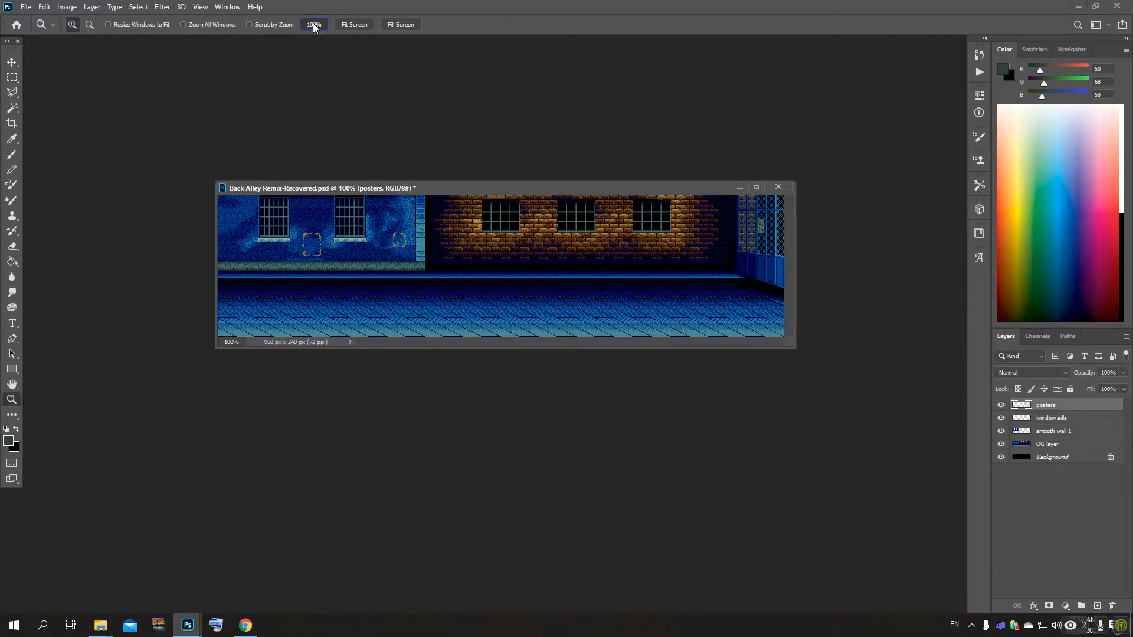
{"action": "left_click", "coordinate": [396, 252]}
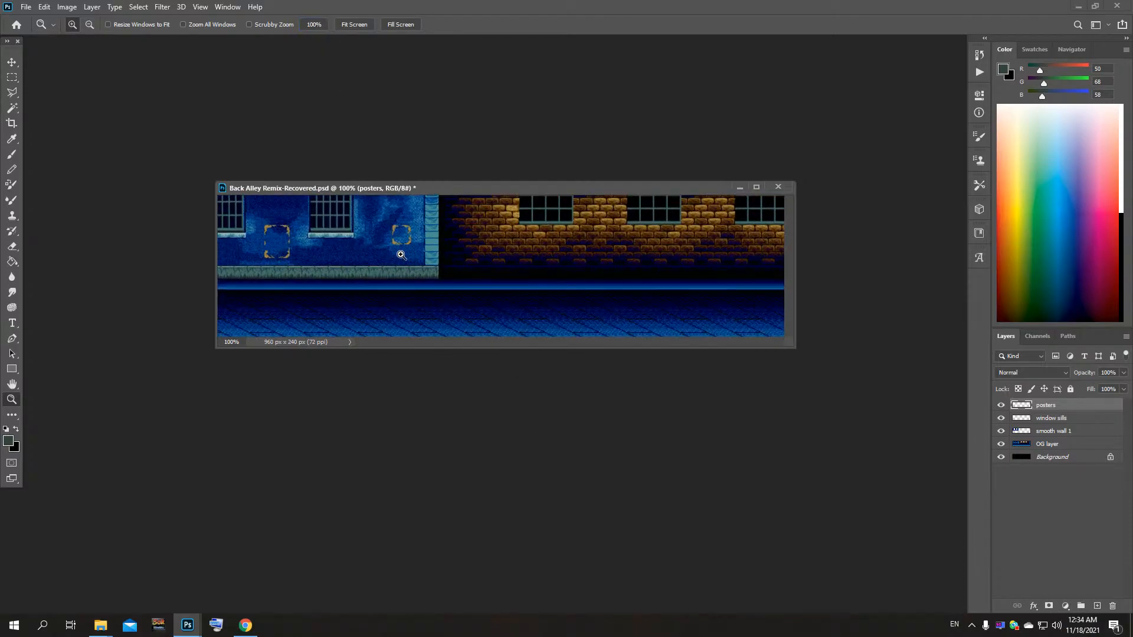
{"action": "left_click_drag", "start_coordinate": [387, 349], "coordinate": [363, 547]}
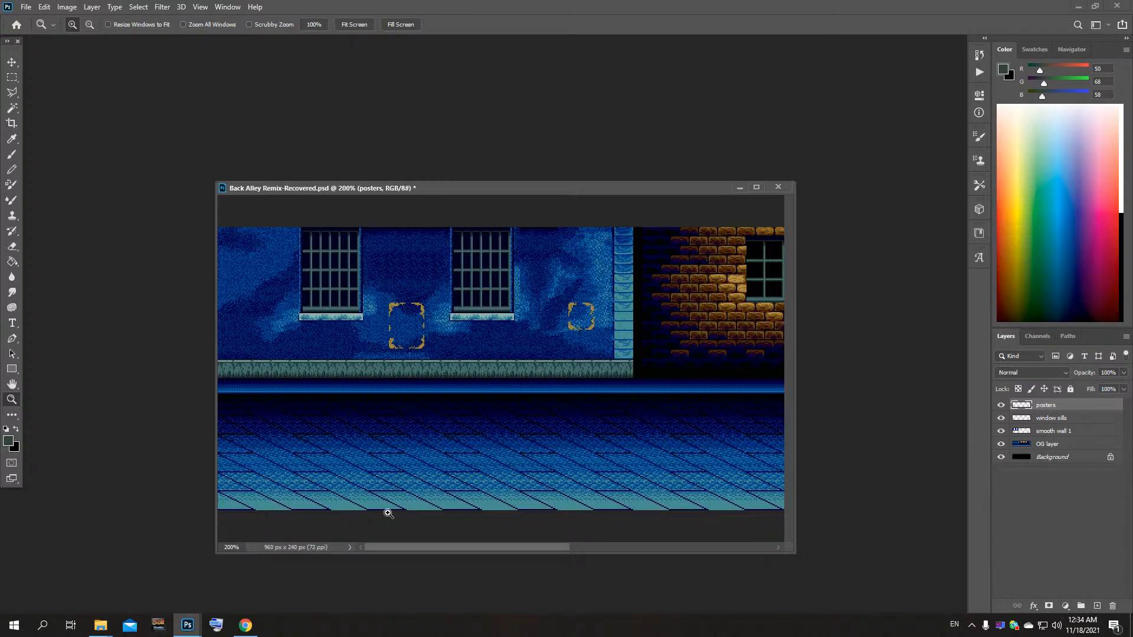
Step: Save the recovered document as Back Alley Remix.psd over the original file and reposition its window
{"action": "left_click", "coordinate": [26, 9]}
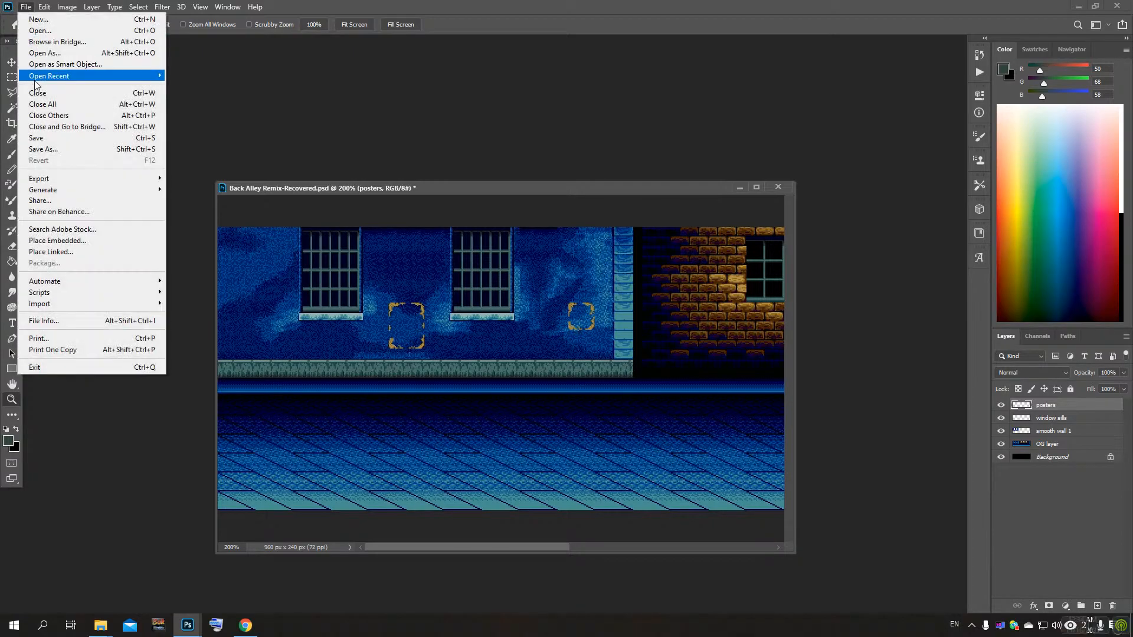
{"action": "left_click", "coordinate": [36, 139]}
{"action": "double_click", "coordinate": [200, 159]}
{"action": "left_click", "coordinate": [590, 312]}
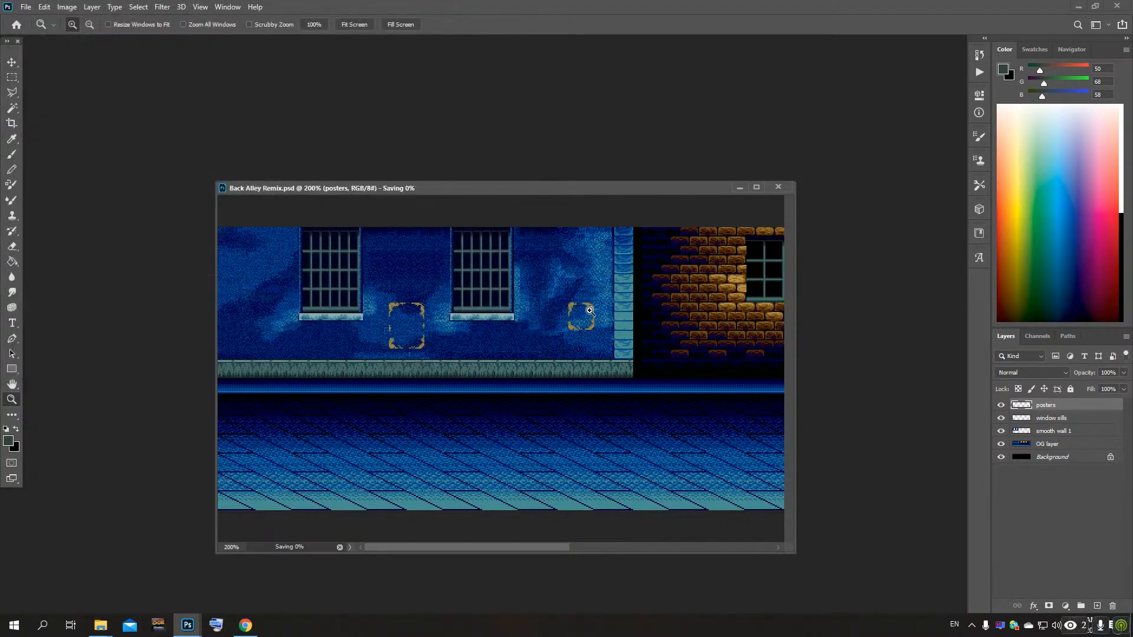
{"action": "left_click_drag", "start_coordinate": [455, 192], "coordinate": [440, 144]}
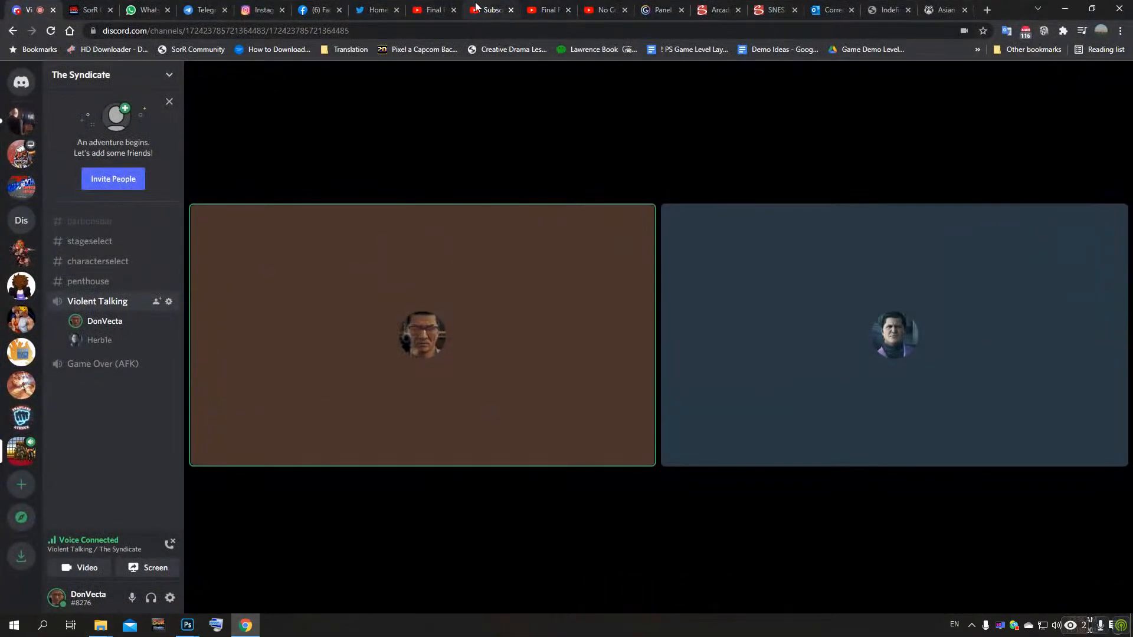
Step: In the browser, play the YouTube video Final Fantasy Tactics OST - Unreleased Tracks Collection
{"action": "left_click", "coordinate": [436, 10]}
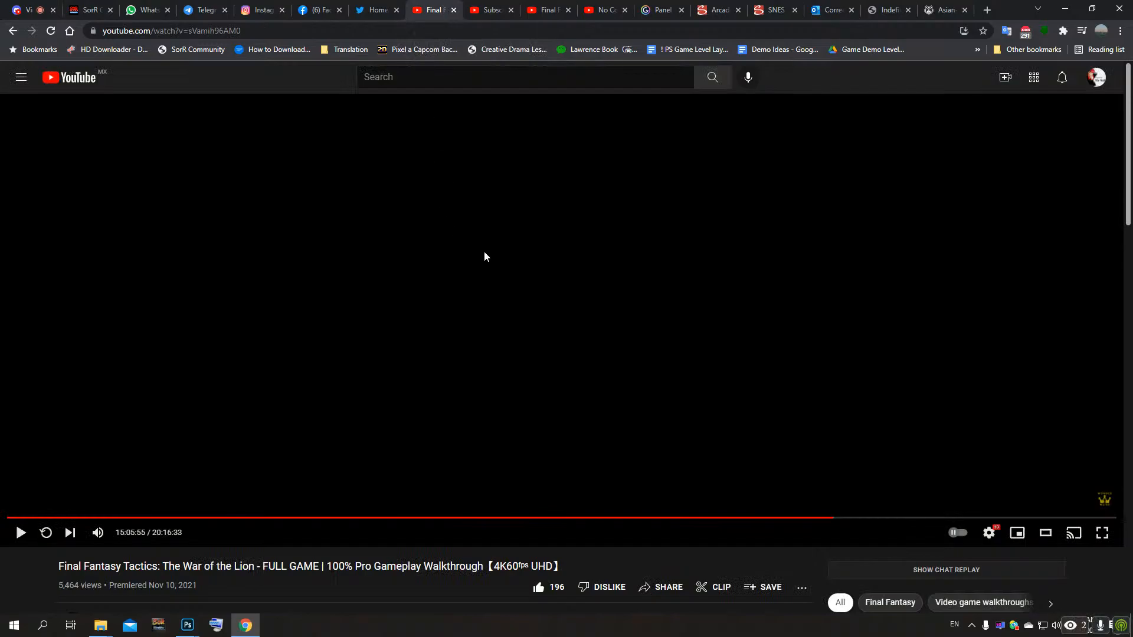
{"action": "left_click", "coordinate": [547, 9]}
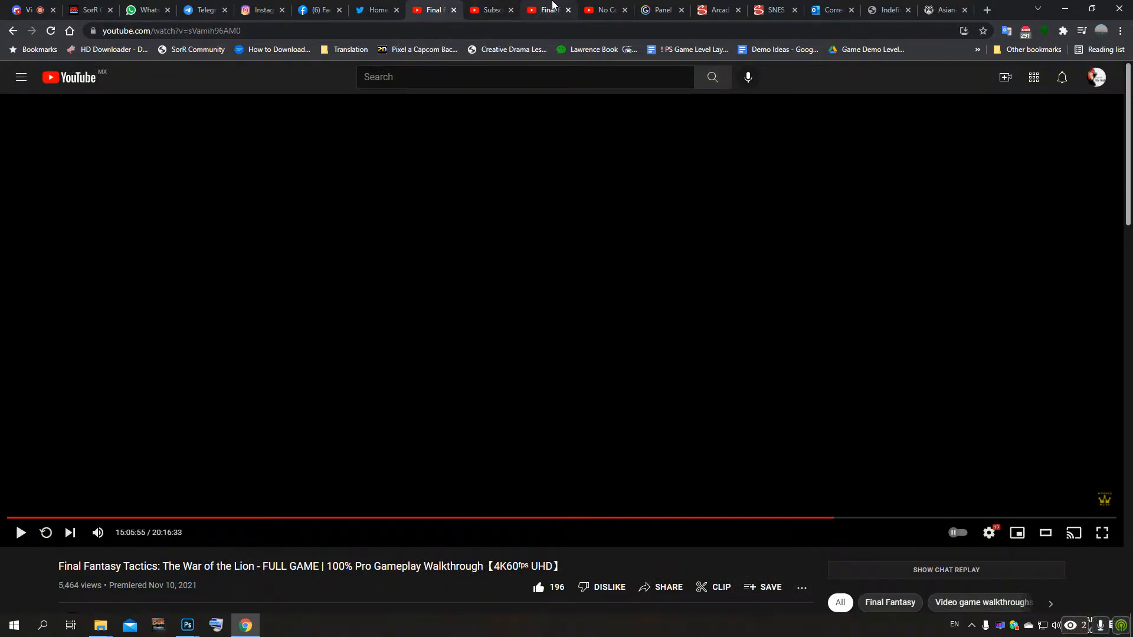
{"action": "left_click", "coordinate": [426, 303]}
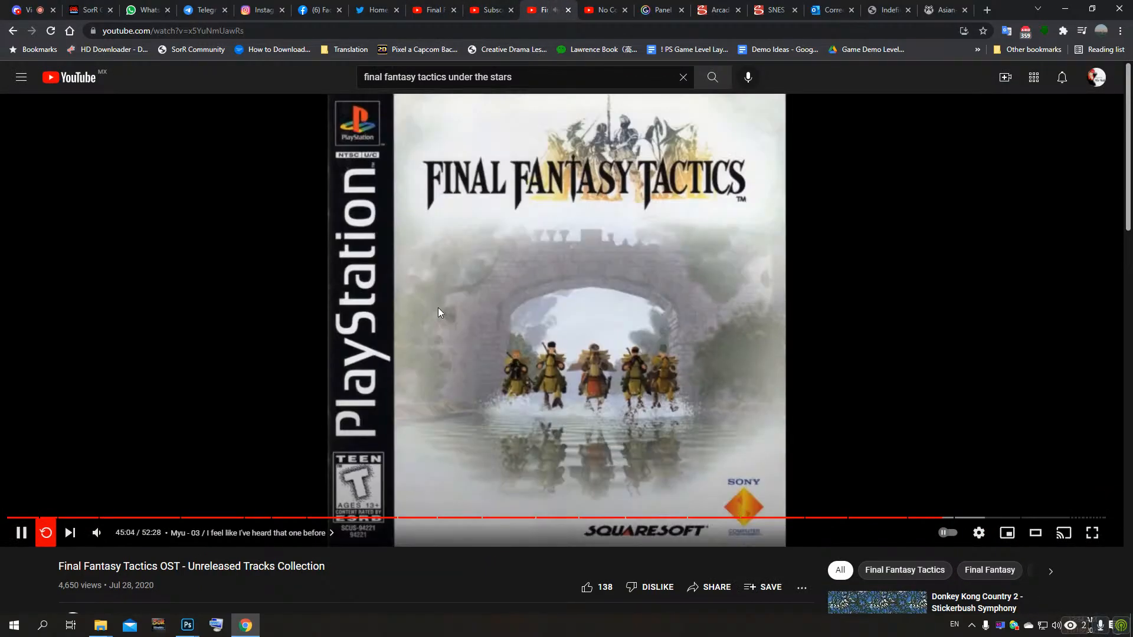
Step: Return to Photoshop and examine the blue wall, poster outlines and brick wall of the alley at several magnifications
{"action": "mouse_move", "coordinate": [188, 624]}
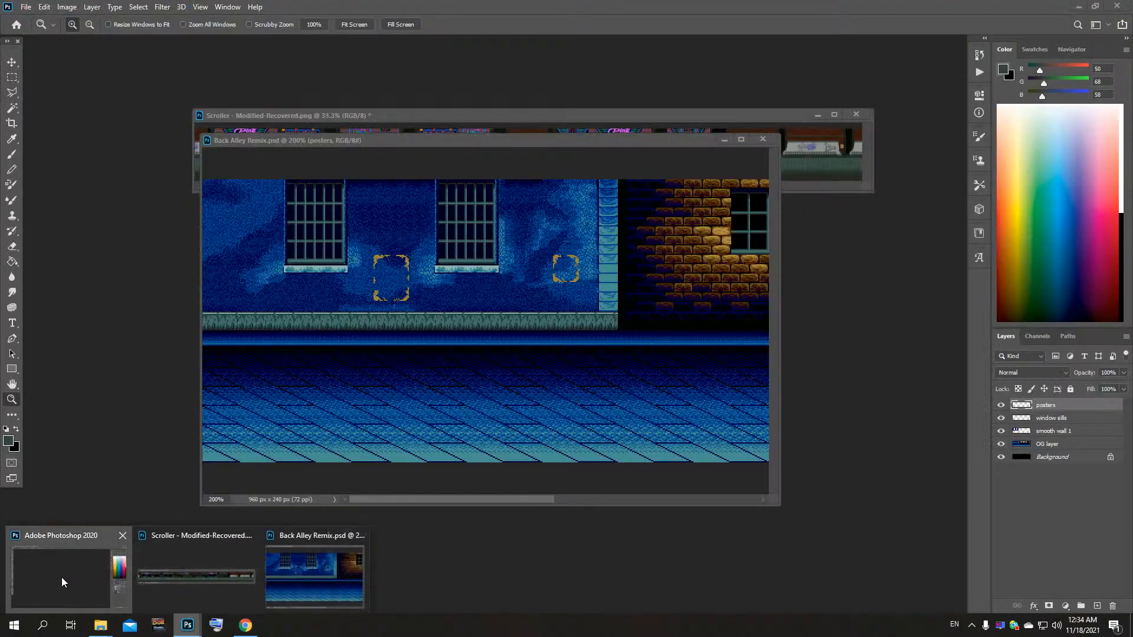
{"action": "left_click", "coordinate": [62, 577]}
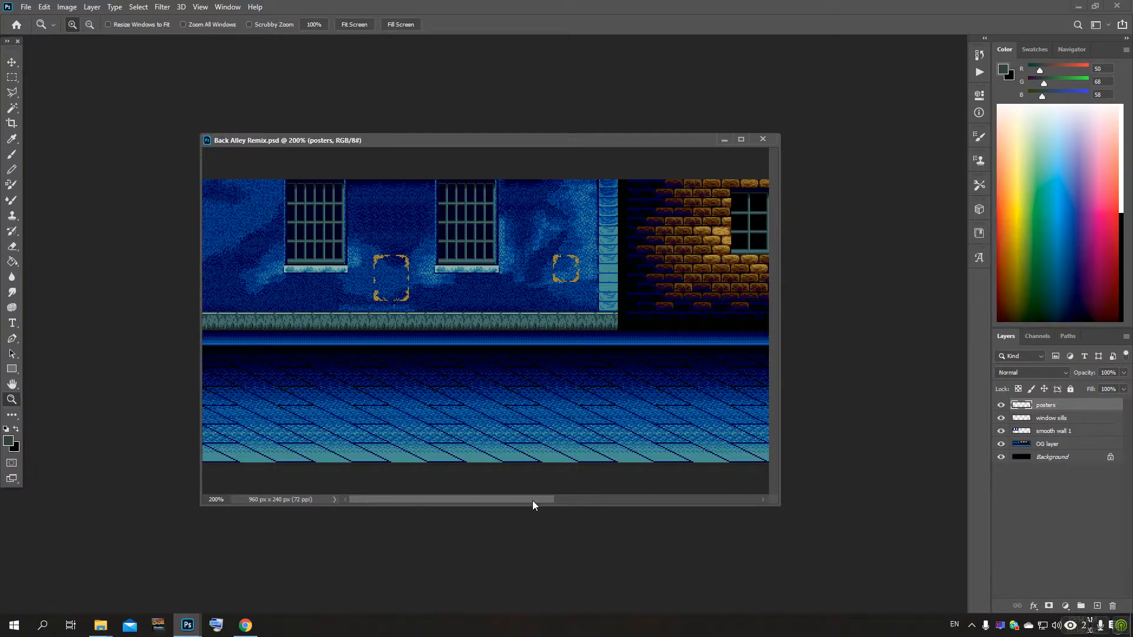
{"action": "left_click_drag", "start_coordinate": [532, 500], "coordinate": [412, 504]}
{"action": "left_click", "coordinate": [374, 326]}
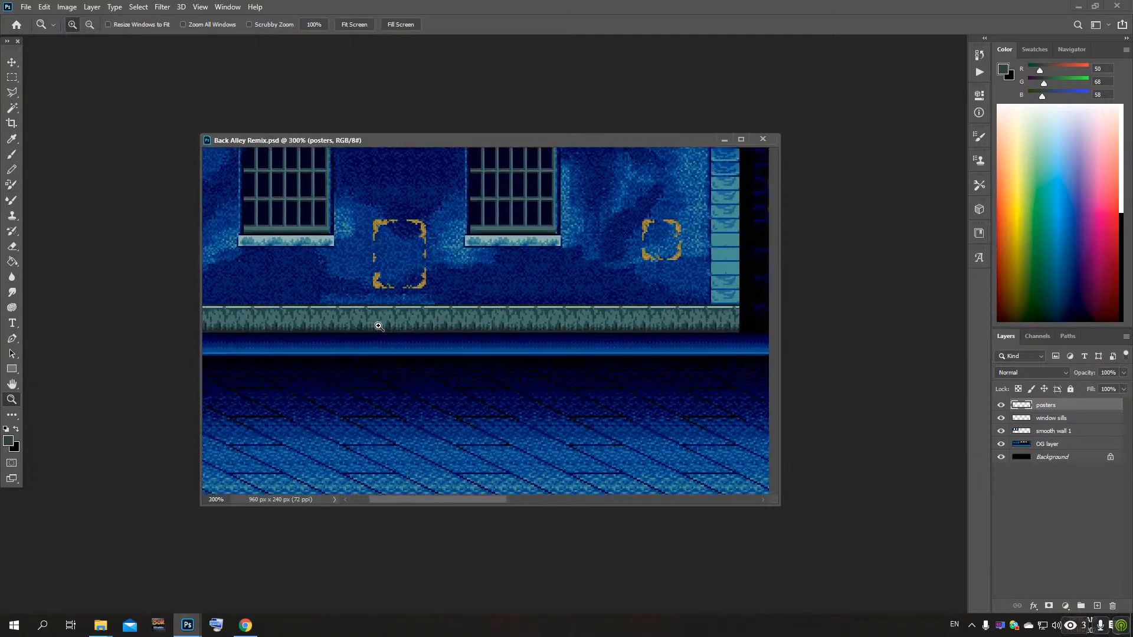
{"action": "left_click_drag", "start_coordinate": [398, 499], "coordinate": [335, 503]}
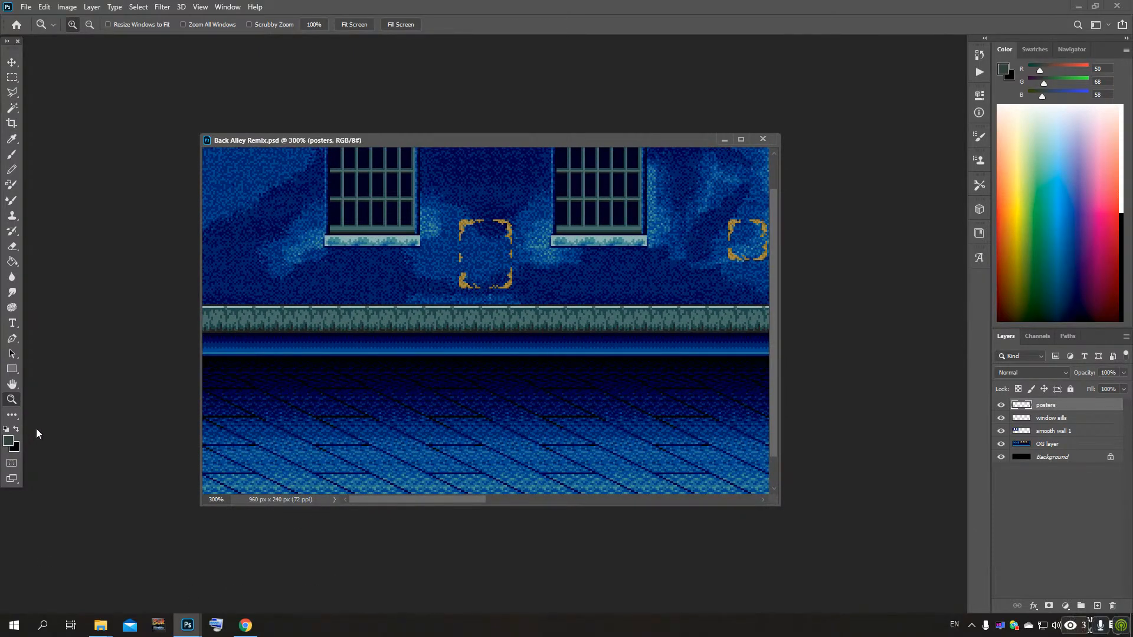
{"action": "left_click", "coordinate": [314, 26]}
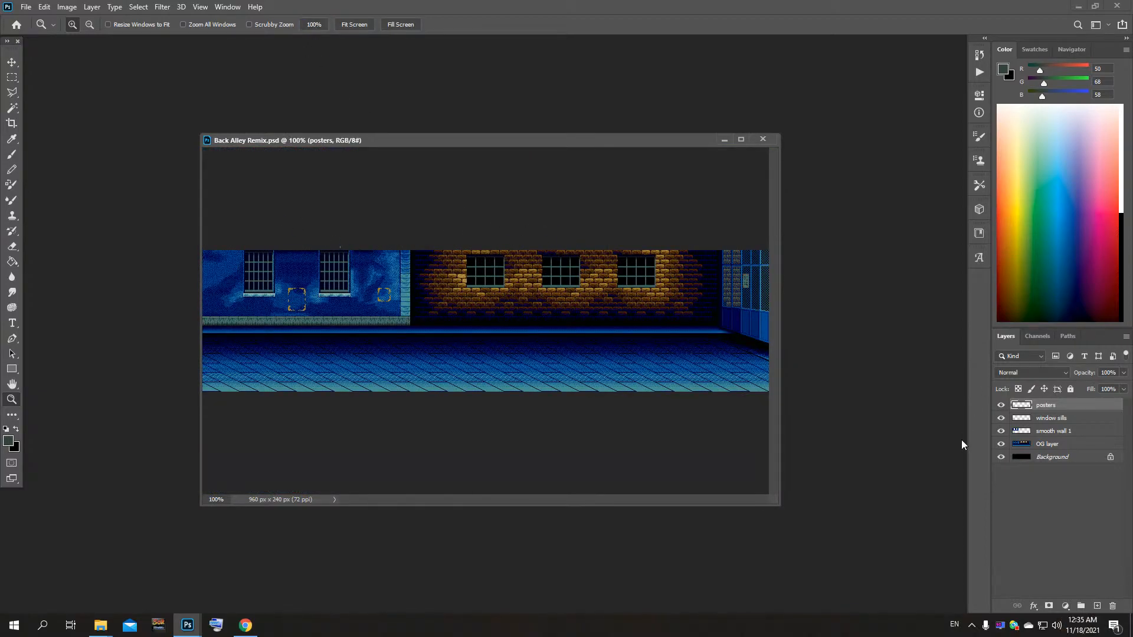
{"action": "left_click", "coordinate": [409, 258]}
{"action": "left_click", "coordinate": [409, 257]}
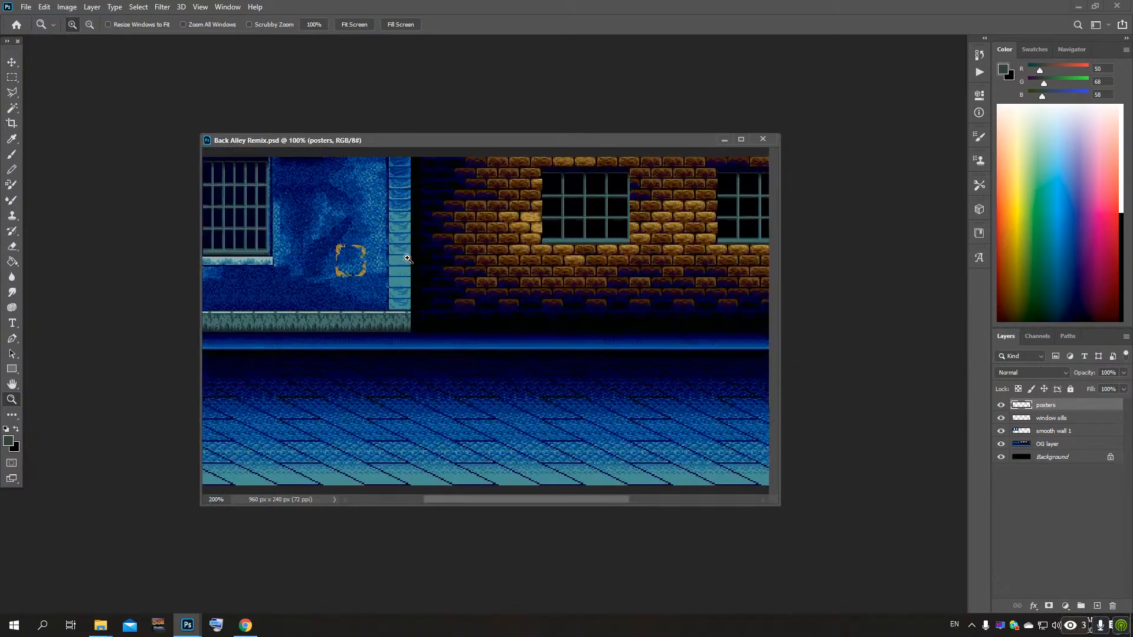
Step: Try rectangular selections around the blue wall, its base ledge and the corner pillar, and clear them
{"action": "left_click", "coordinate": [12, 77]}
{"action": "scroll", "coordinate": [435, 337], "scroll_direction": "up", "scroll_amount": 1}
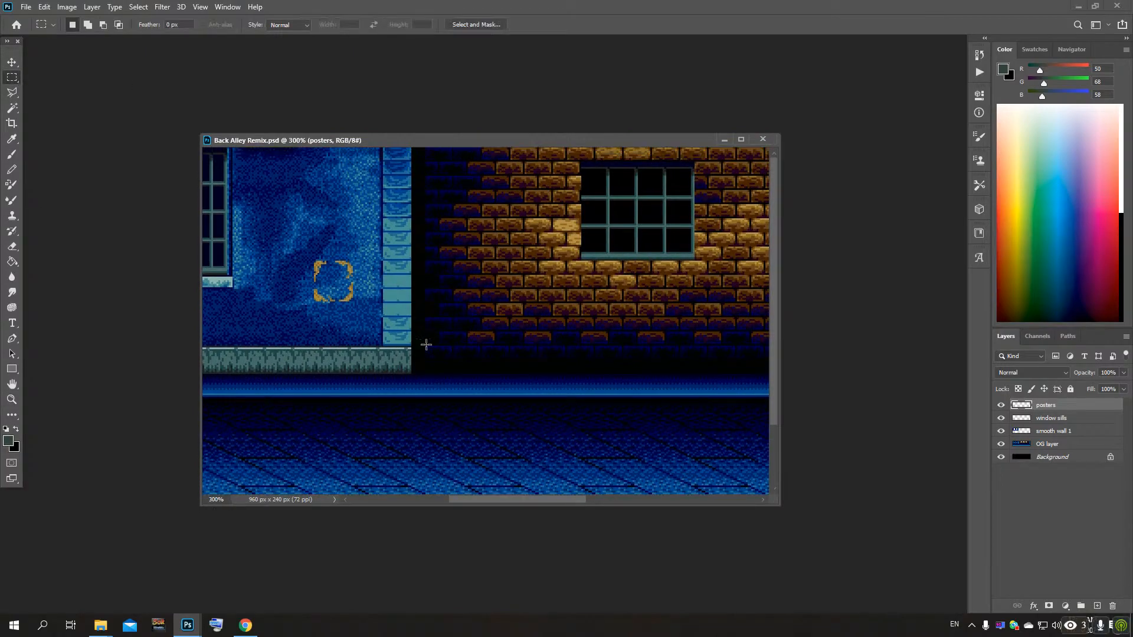
{"action": "left_click_drag", "start_coordinate": [411, 375], "coordinate": [3, 64]}
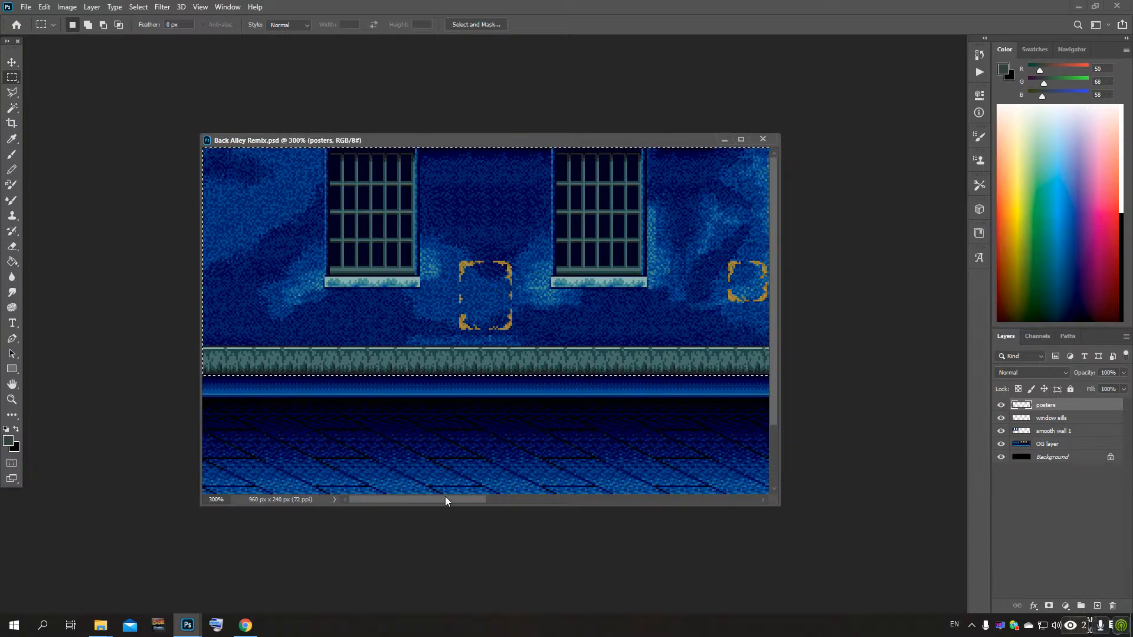
{"action": "left_click_drag", "start_coordinate": [433, 501], "coordinate": [498, 501]}
{"action": "left_click_drag", "start_coordinate": [586, 376], "coordinate": [3, 348]}
{"action": "left_click_drag", "start_coordinate": [445, 501], "coordinate": [507, 511]}
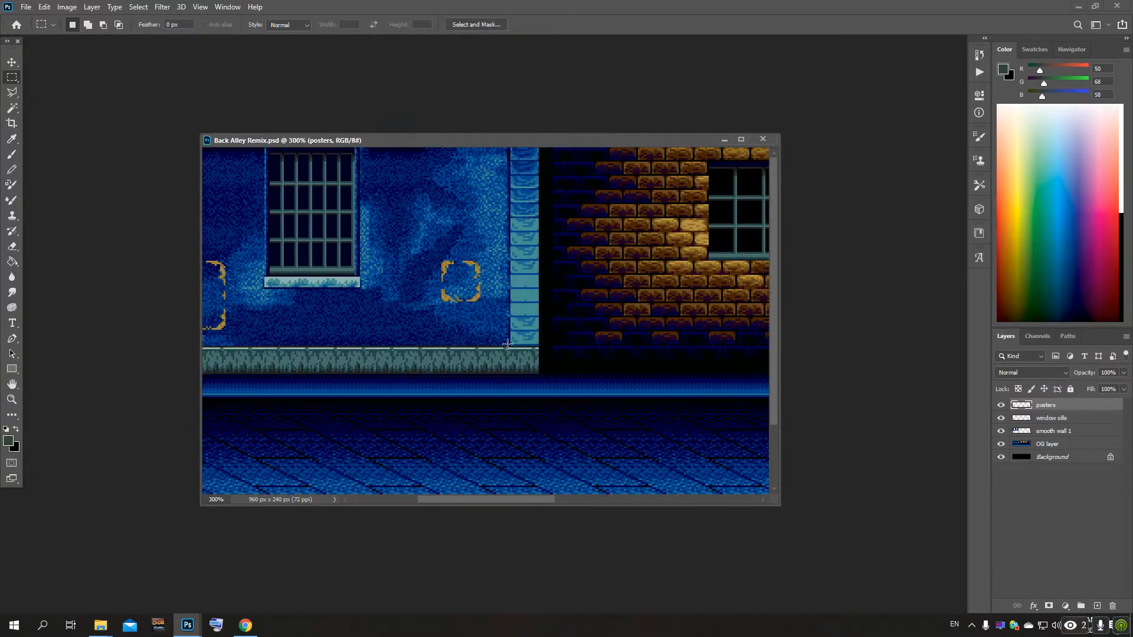
{"action": "left_click_drag", "start_coordinate": [509, 347], "coordinate": [537, 97]}
{"action": "left_click", "coordinate": [558, 378]}
Step: View the alley at 200% and toggle the posters layer off and on to compare the wall
{"action": "left_click", "coordinate": [11, 402]}
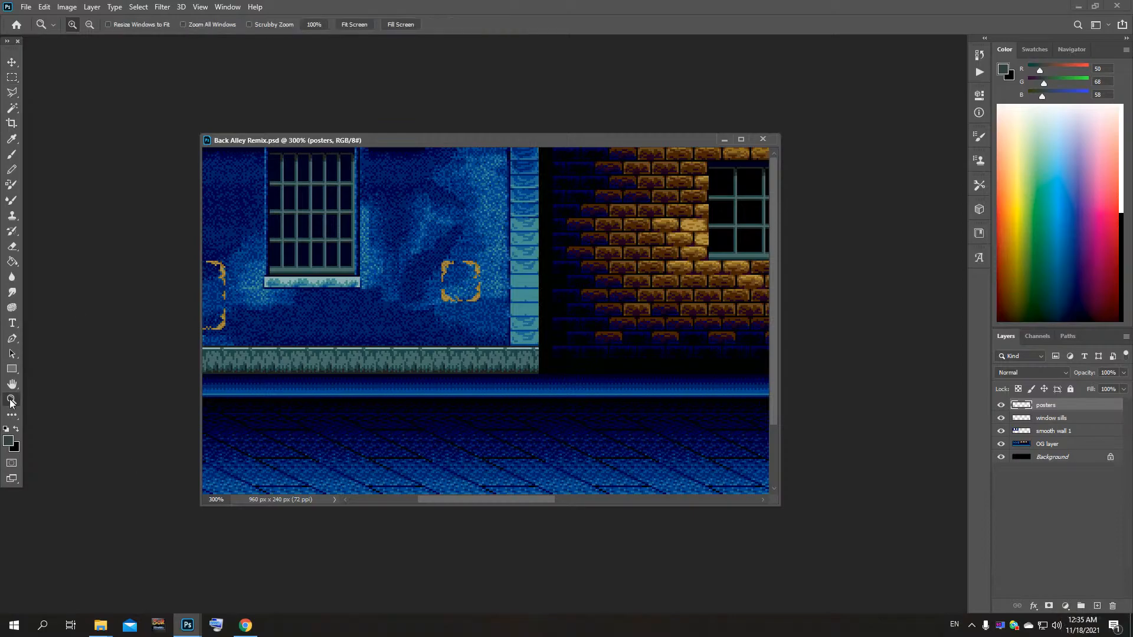
{"action": "left_click", "coordinate": [309, 24]}
{"action": "left_click", "coordinate": [294, 279]}
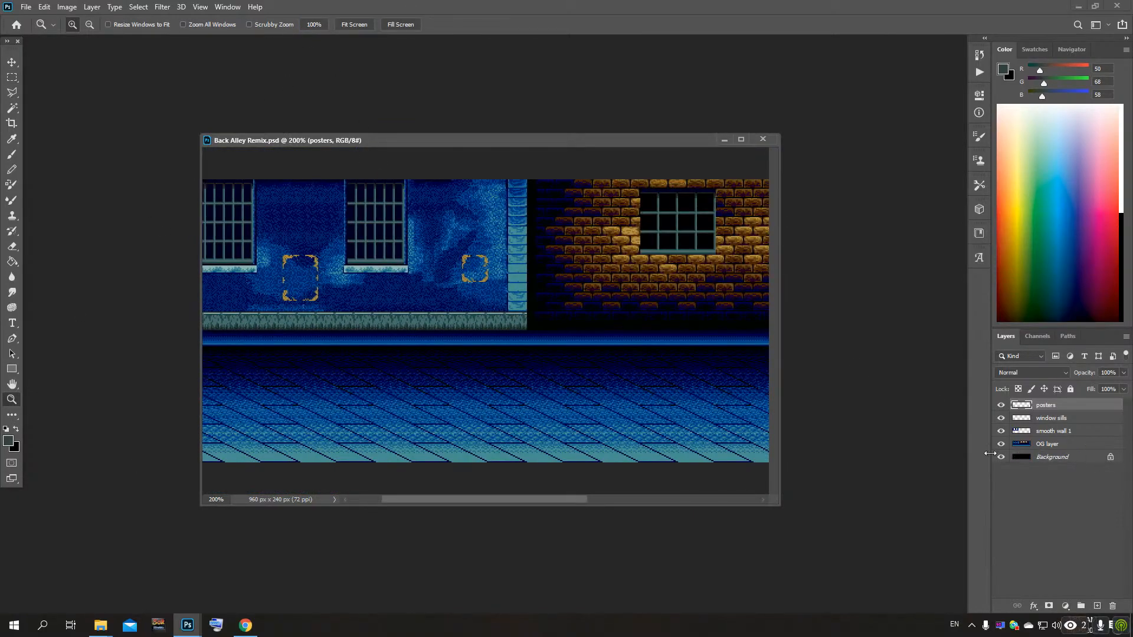
{"action": "left_click_drag", "start_coordinate": [473, 506], "coordinate": [441, 506]}
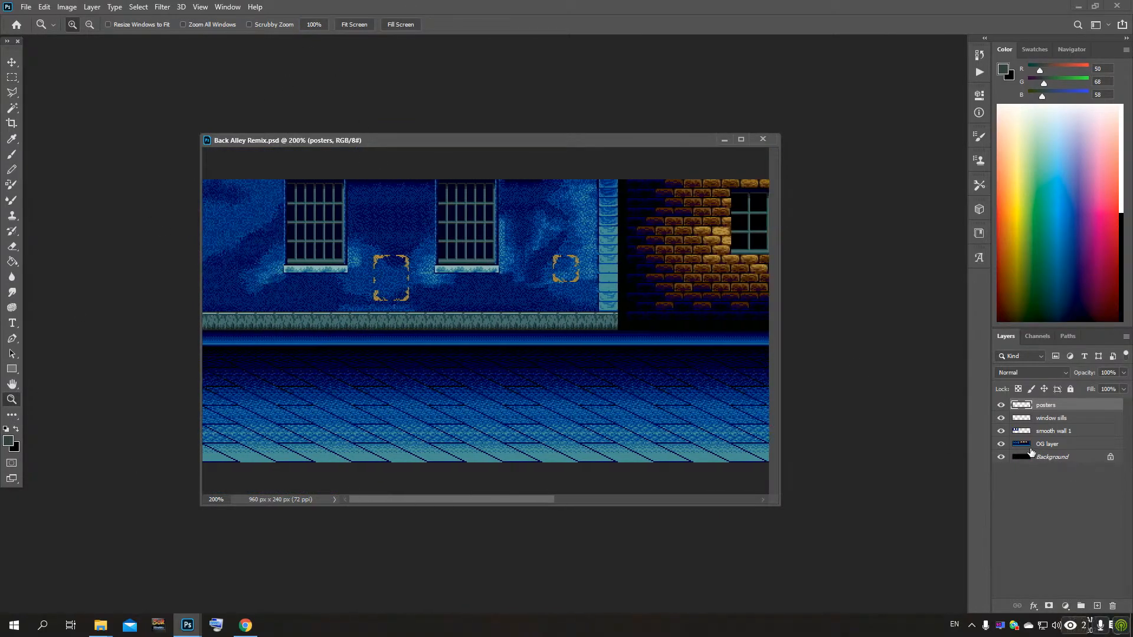
{"action": "left_click", "coordinate": [1000, 405]}
{"action": "left_click", "coordinate": [1000, 405]}
Step: Launch Streets of Rage Remake, open its SORMaker editor and move the editor window over the alley image
{"action": "left_click", "coordinate": [158, 625]}
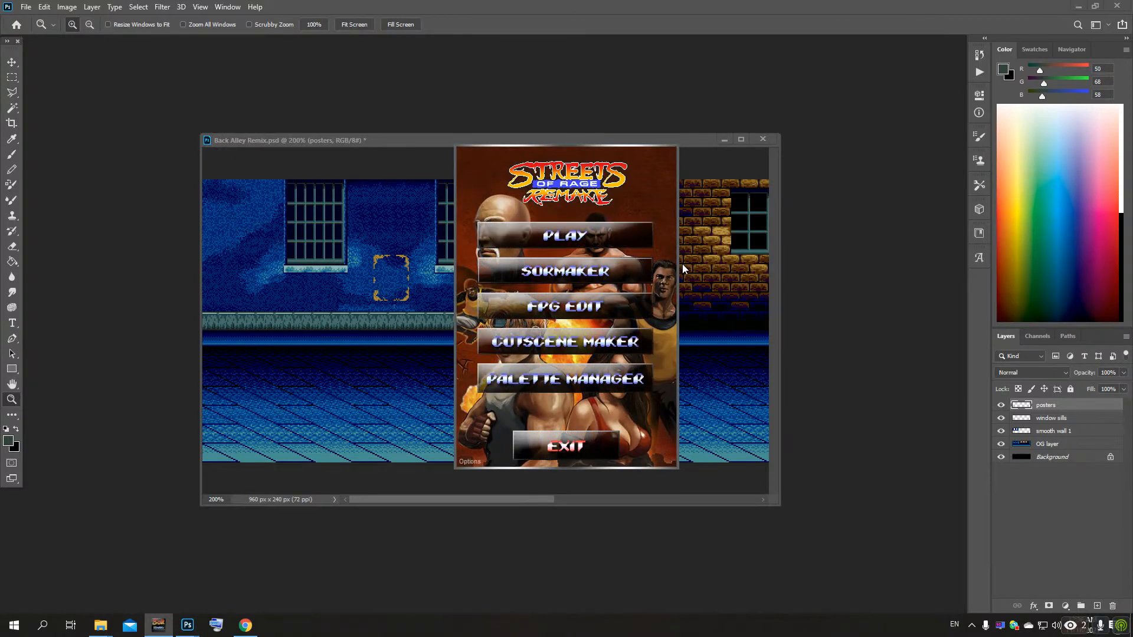
{"action": "left_click", "coordinate": [539, 267]}
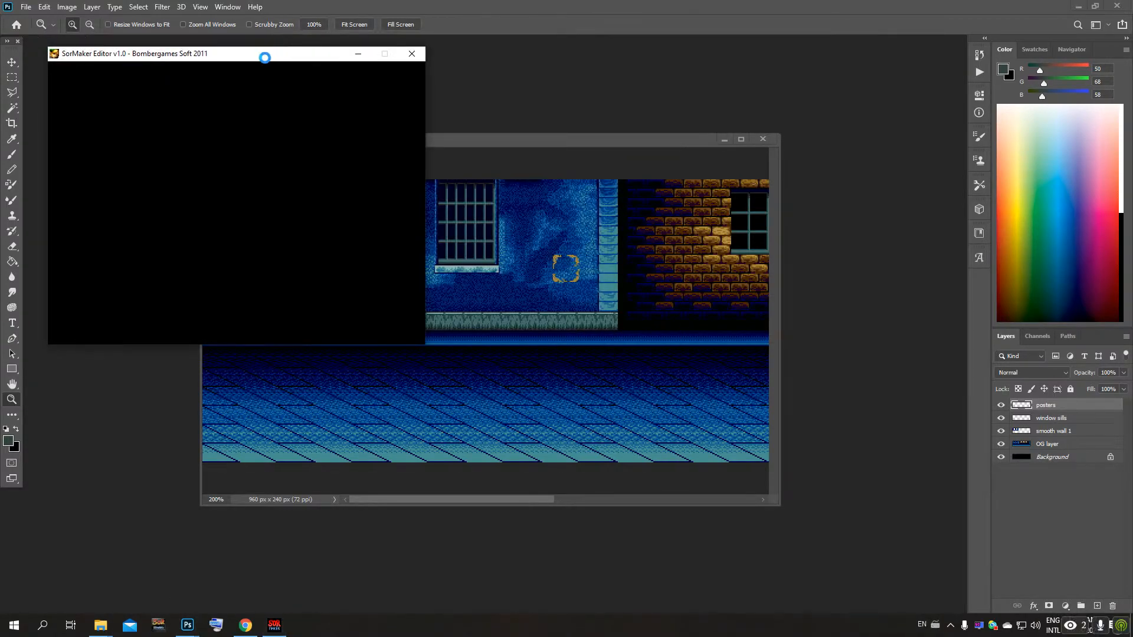
{"action": "left_click_drag", "start_coordinate": [239, 57], "coordinate": [492, 109]}
Step: Find "SOR3 - Adam's Story - Extended" in the SORMaker project list and open it in the editor
{"action": "key", "text": "Down"}
{"action": "key", "text": "Down"}
{"action": "key", "text": "Down"}
{"action": "key", "text": "Down"}
{"action": "key", "text": "Down"}
{"action": "key", "text": "Down"}
{"action": "key", "text": "Down"}
{"action": "key", "text": "Down"}
{"action": "key", "text": "Down"}
{"action": "key", "text": "Down"}
{"action": "key", "text": "Down"}
{"action": "key", "text": "Down"}
{"action": "key", "text": "Down"}
{"action": "key", "text": "Down"}
{"action": "key", "text": "Down"}
{"action": "key", "text": "Down"}
{"action": "key", "text": "Down"}
{"action": "key", "text": "Down"}
{"action": "key", "text": "Down"}
{"action": "key", "text": "Down"}
{"action": "key", "text": "Down"}
{"action": "key", "text": "Down"}
{"action": "key", "text": "Down"}
{"action": "key", "text": "Down"}
{"action": "key", "text": "Down"}
{"action": "key", "text": "Down"}
{"action": "key", "text": "Down"}
{"action": "key", "text": "Down"}
{"action": "key", "text": "Down"}
{"action": "key", "text": "Down"}
{"action": "key", "text": "Down"}
{"action": "key", "text": "Down"}
{"action": "key", "text": "Down"}
{"action": "key", "text": "Down"}
{"action": "key", "text": "Down"}
{"action": "key", "text": "Down"}
{"action": "key", "text": "Down"}
{"action": "key", "text": "Down"}
{"action": "key", "text": "Down"}
{"action": "key", "text": "Down"}
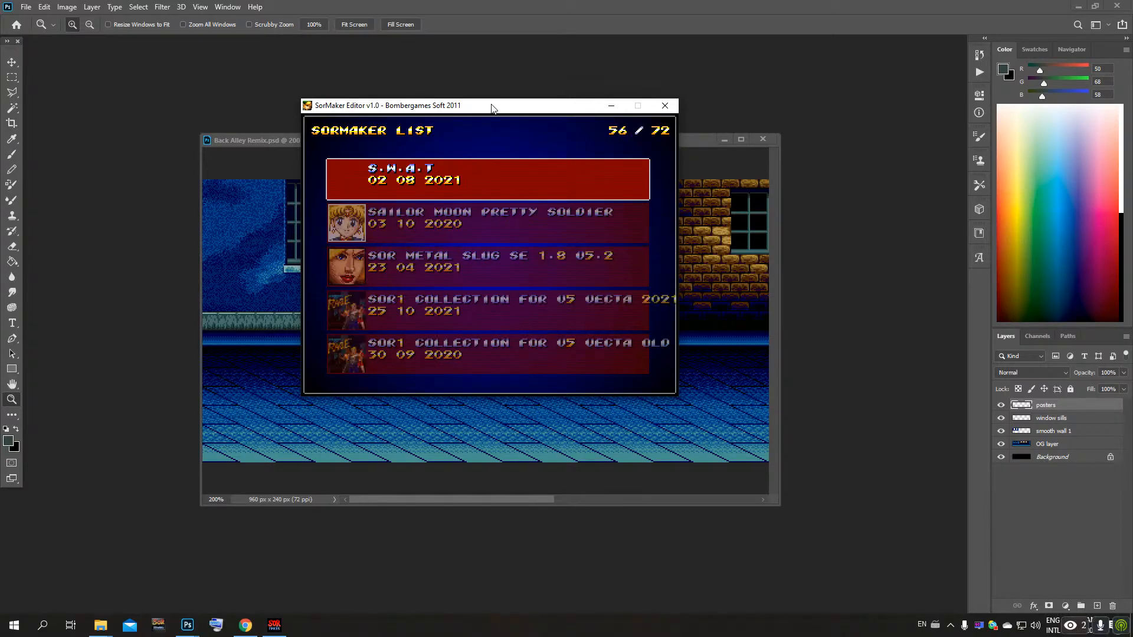
{"action": "key", "text": "Down"}
{"action": "key", "text": "Down"}
{"action": "key", "text": "Down"}
{"action": "key", "text": "Down"}
{"action": "key", "text": "Down"}
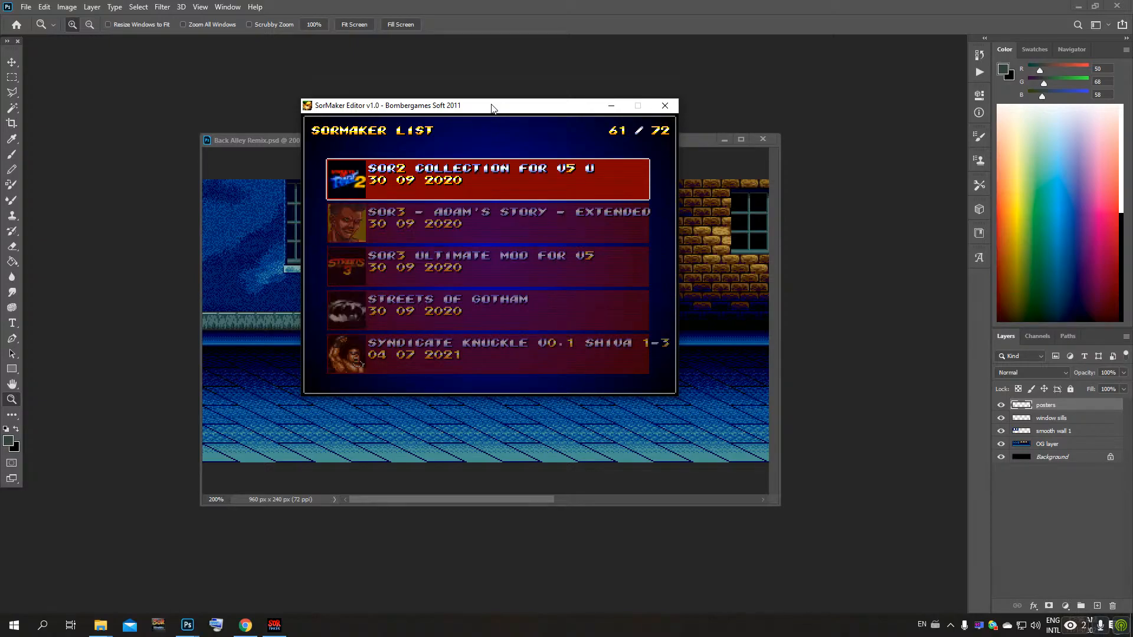
{"action": "key", "text": "Down"}
{"action": "key", "text": "Return"}
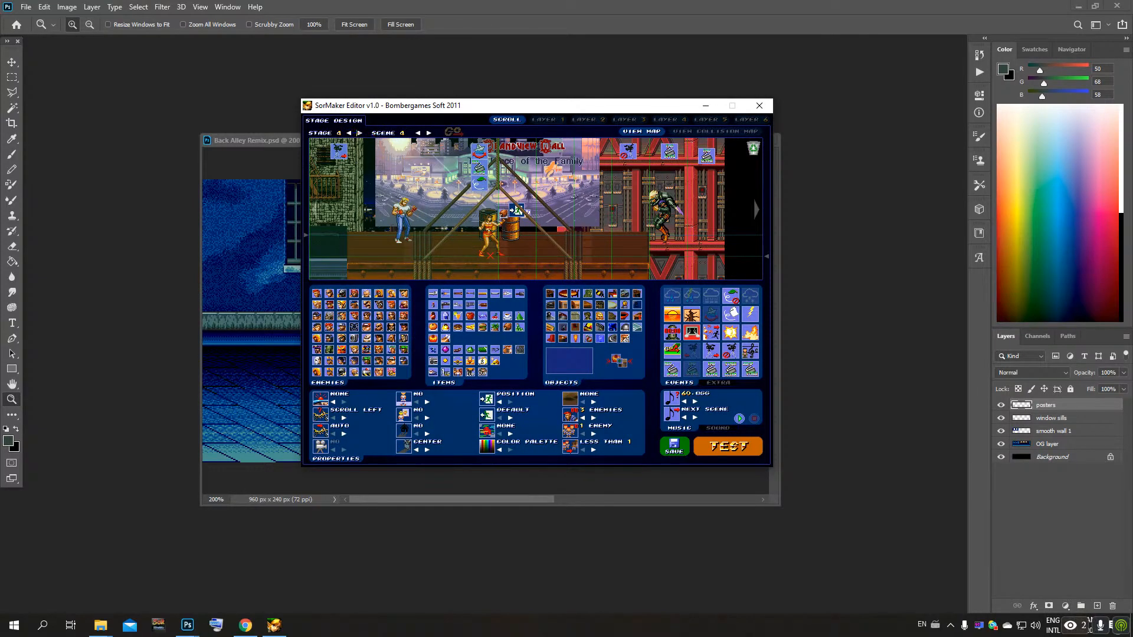
Step: Browse the project's stages and scenes through to stage 6, scene 8
{"action": "left_click", "coordinate": [359, 133]}
{"action": "left_click", "coordinate": [359, 133]}
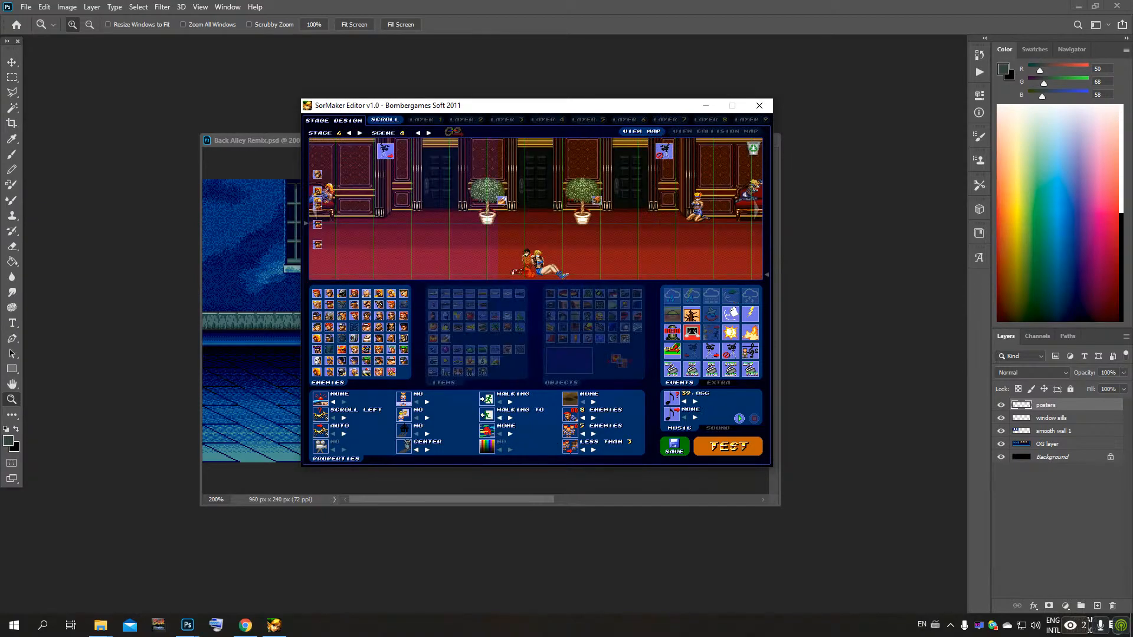
{"action": "left_click", "coordinate": [418, 132]}
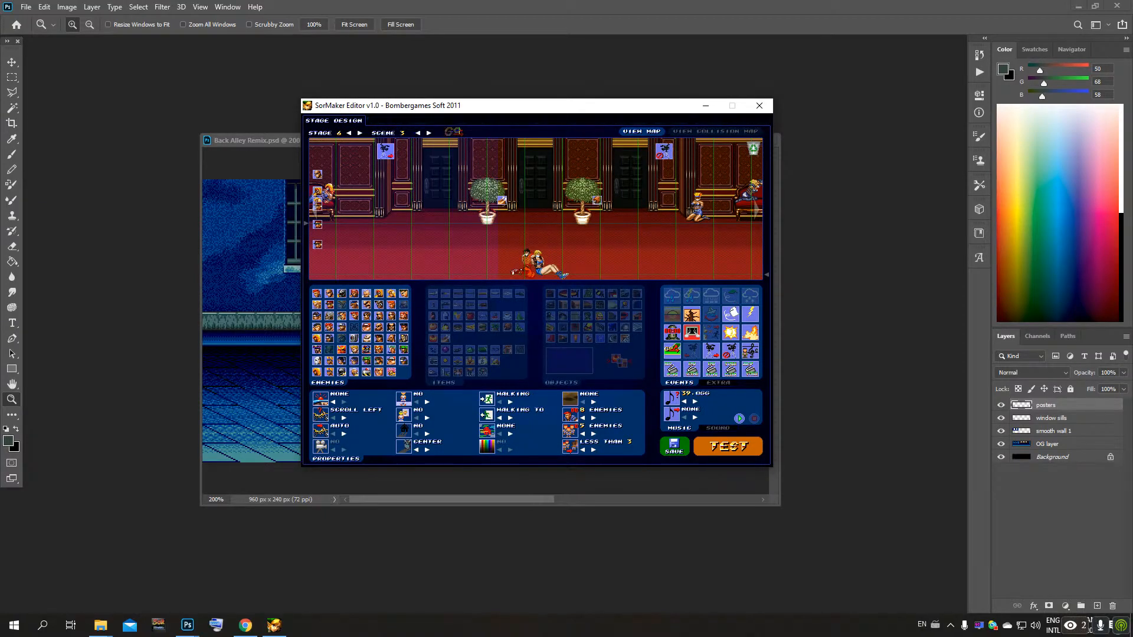
{"action": "left_click", "coordinate": [418, 132]}
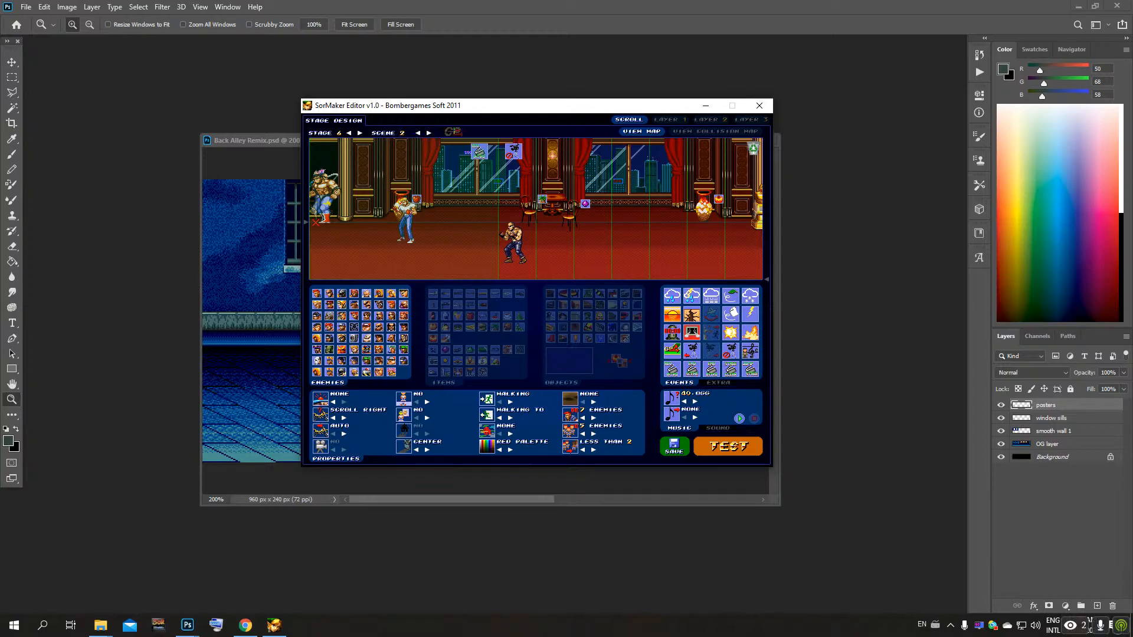
{"action": "left_click", "coordinate": [417, 132]}
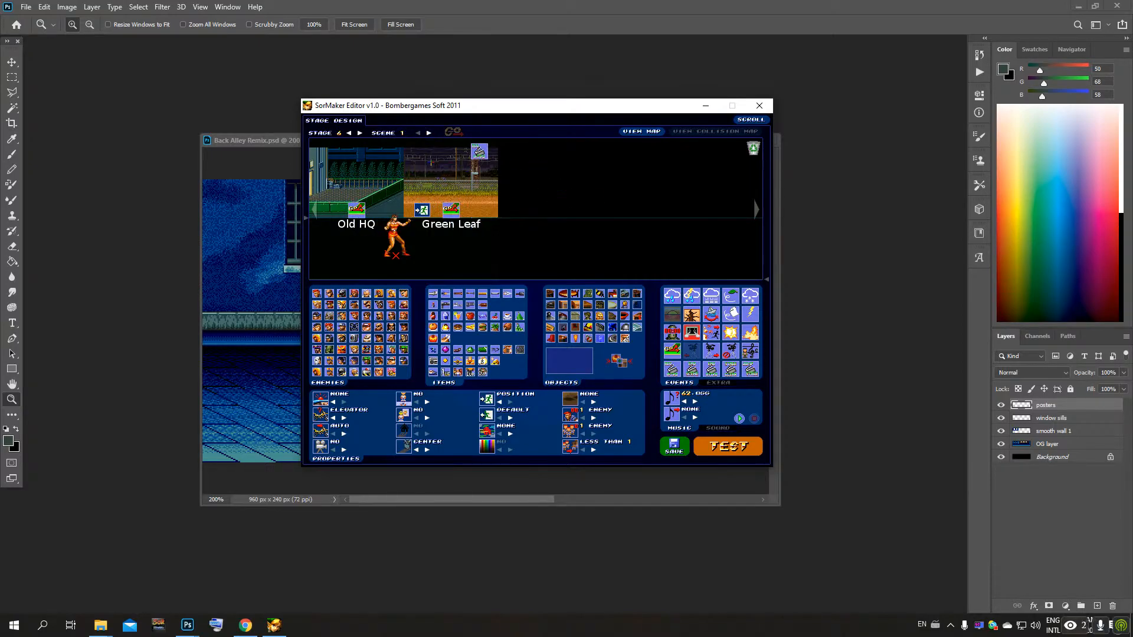
{"action": "left_click", "coordinate": [428, 133]}
{"action": "left_click", "coordinate": [429, 133]}
{"action": "left_click", "coordinate": [429, 132]}
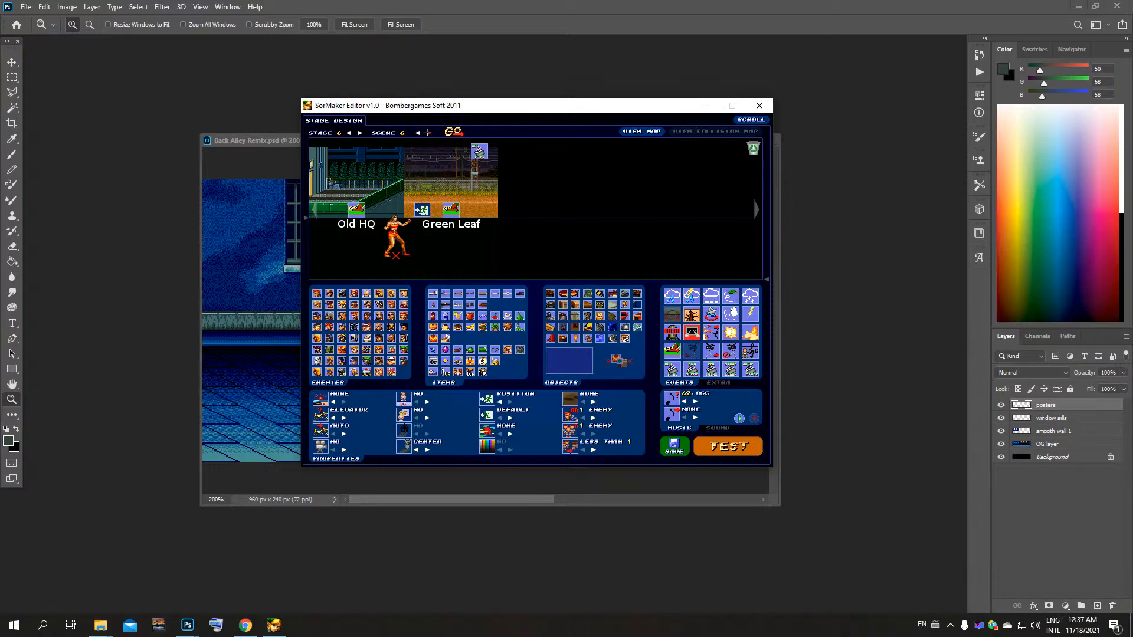
{"action": "left_click", "coordinate": [429, 132]}
{"action": "left_click", "coordinate": [418, 132]}
{"action": "left_click", "coordinate": [453, 132]}
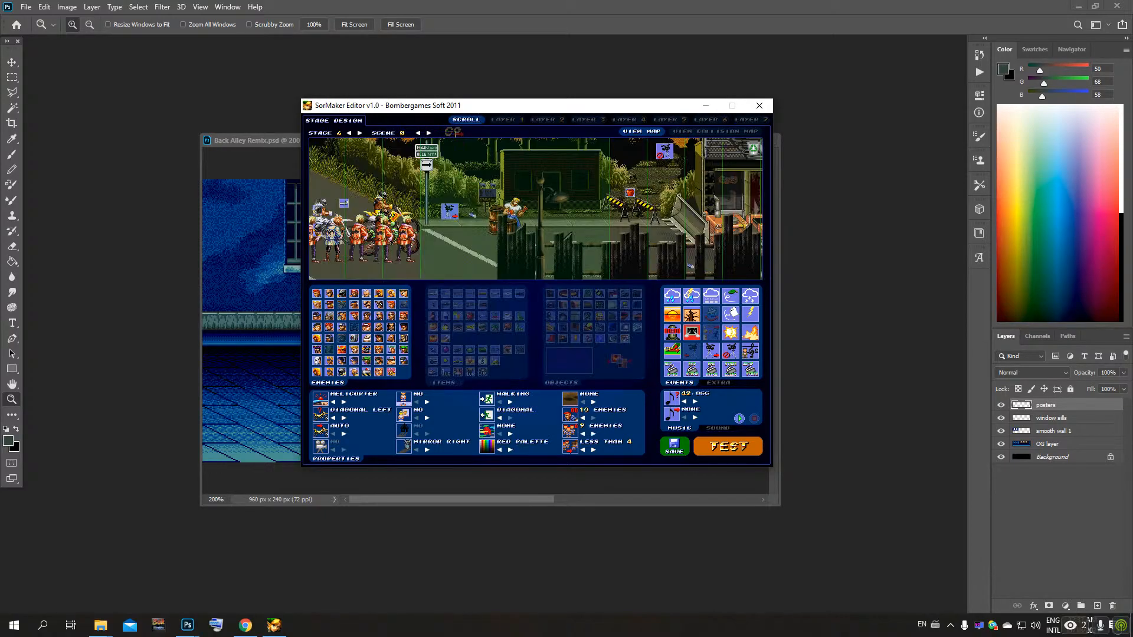
Step: Examine the stage map of scene 8 from the roadside scenery to the dirt path beside the railway
{"action": "left_click_drag", "start_coordinate": [380, 274], "coordinate": [566, 280]}
{"action": "left_click_drag", "start_coordinate": [365, 177], "coordinate": [615, 218]}
{"action": "left_click_drag", "start_coordinate": [553, 166], "coordinate": [618, 251]}
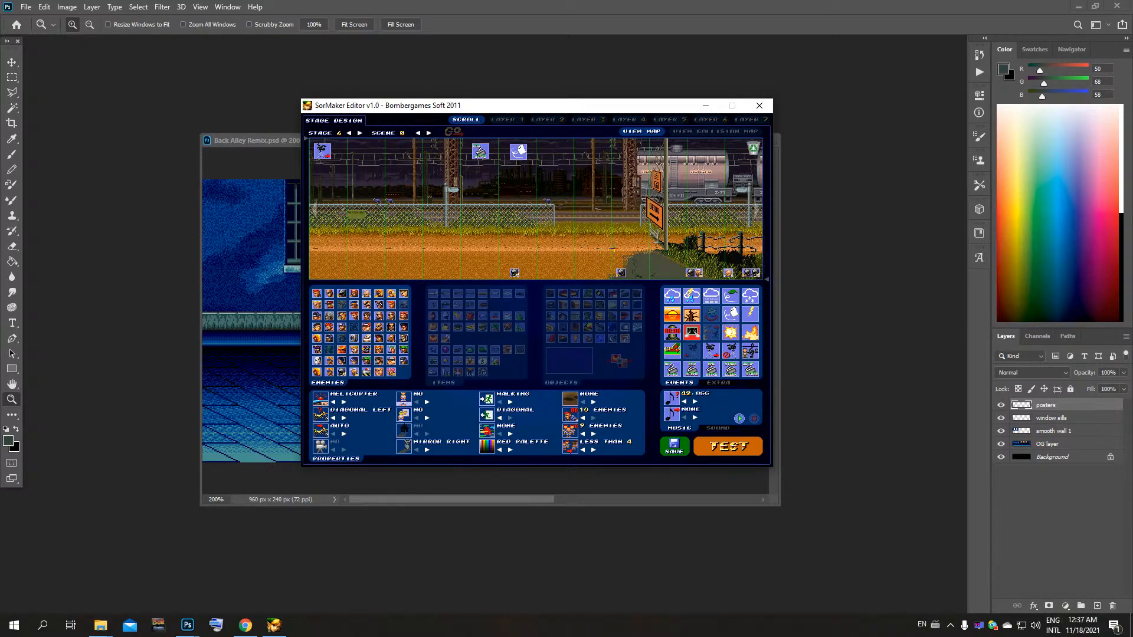
{"action": "left_click_drag", "start_coordinate": [615, 257], "coordinate": [469, 259]}
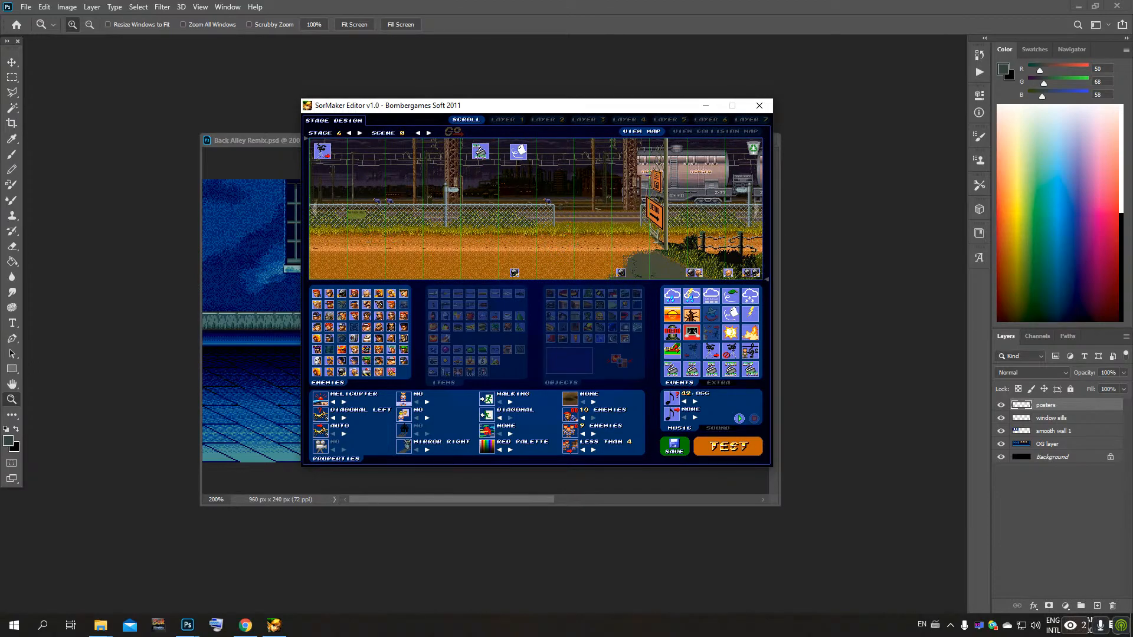
Step: Display the collision map of scene 8 and inspect its walkable and blocked areas across the whole height
{"action": "left_click", "coordinate": [714, 131]}
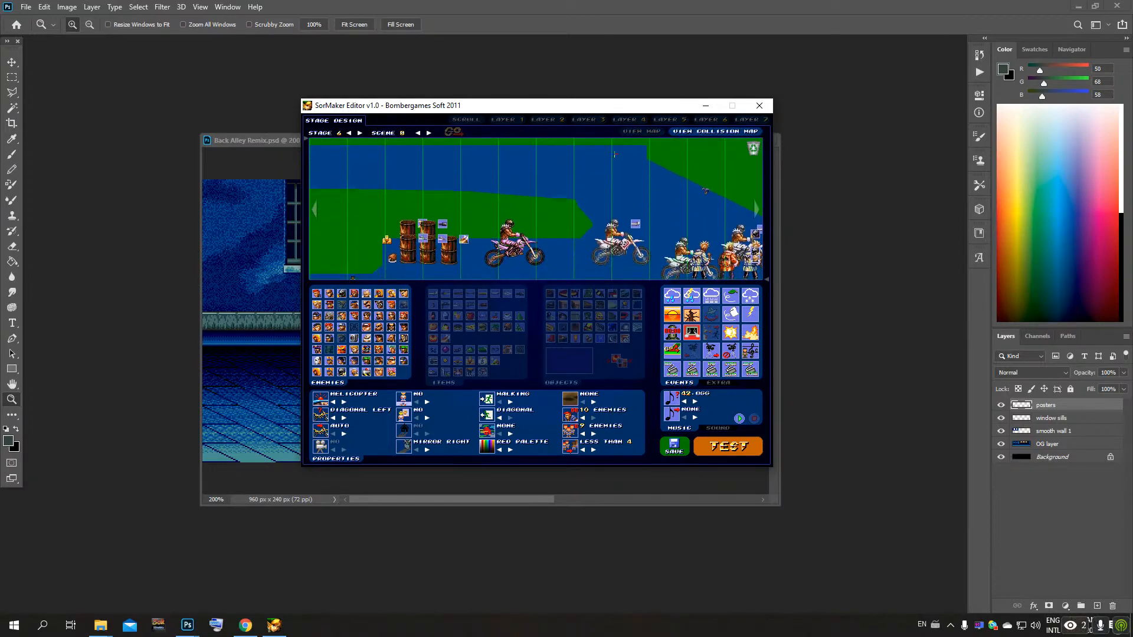
{"action": "scroll", "coordinate": [590, 163], "scroll_direction": "down", "scroll_amount": 5}
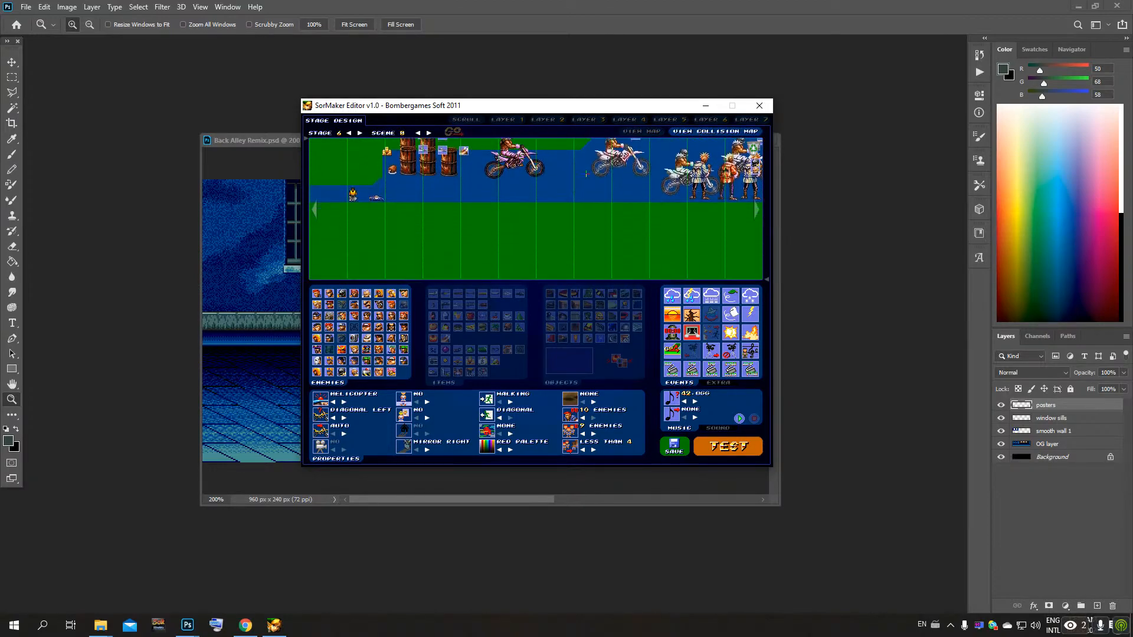
{"action": "left_click", "coordinate": [757, 210]}
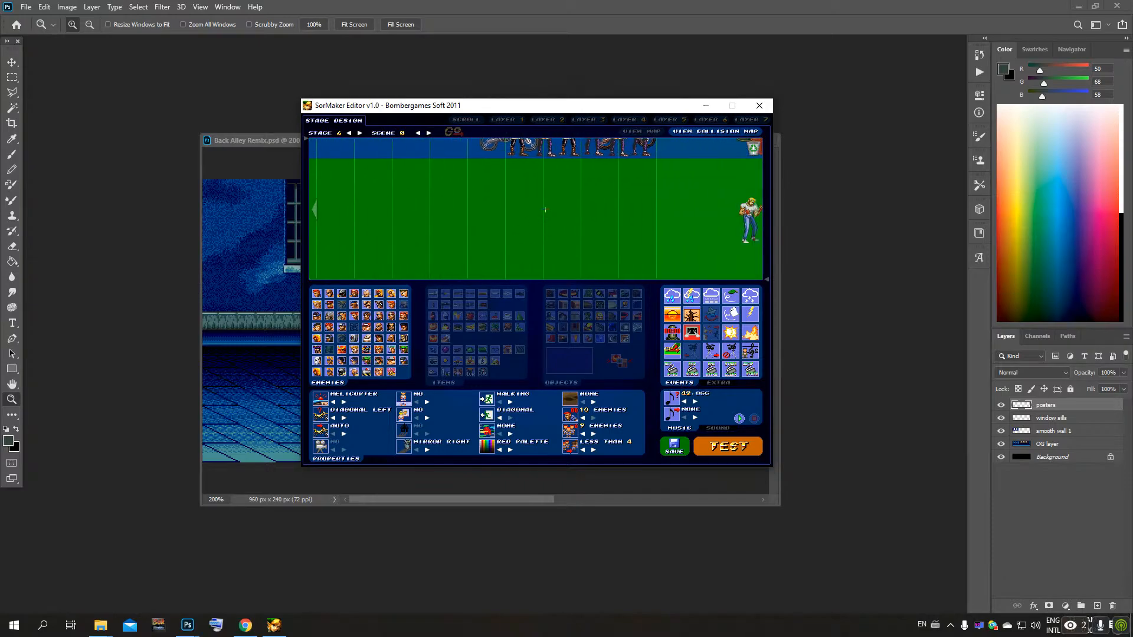
{"action": "left_click_drag", "start_coordinate": [667, 258], "coordinate": [687, 236]}
{"action": "left_click_drag", "start_coordinate": [399, 214], "coordinate": [535, 213]}
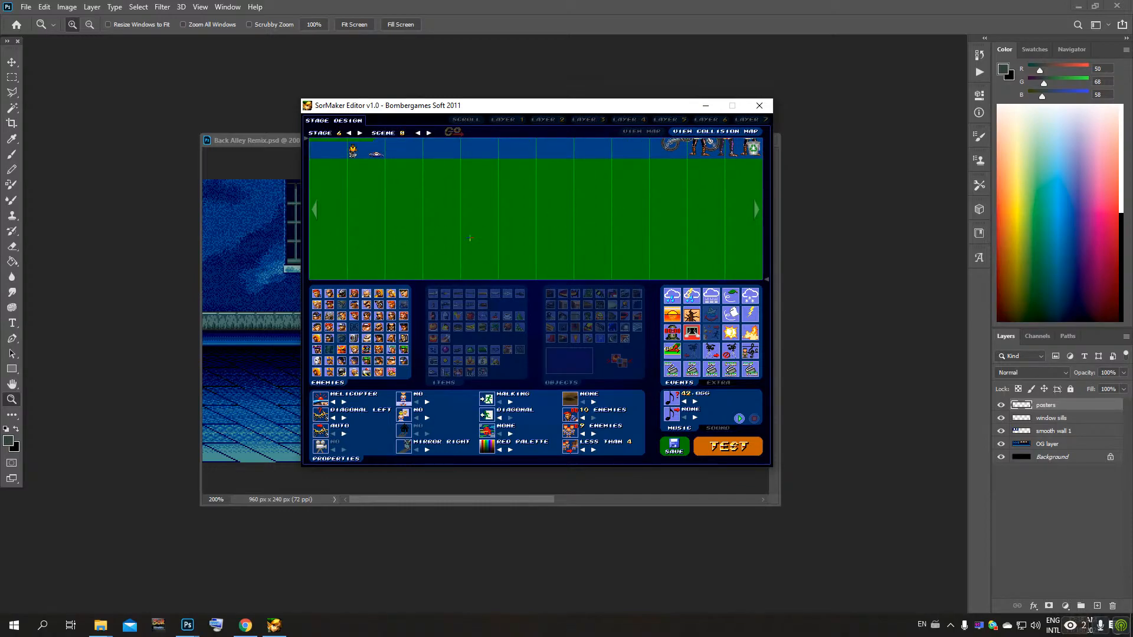
{"action": "scroll", "coordinate": [470, 238], "scroll_direction": "up", "scroll_amount": 5}
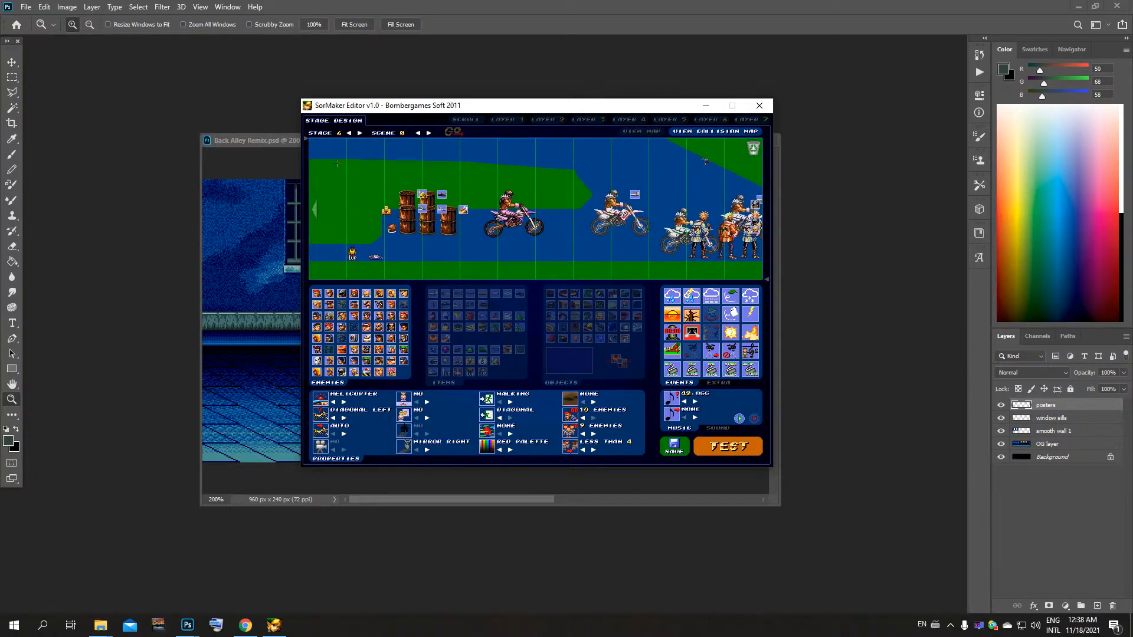
{"action": "scroll", "coordinate": [433, 182], "scroll_direction": "up", "scroll_amount": 3}
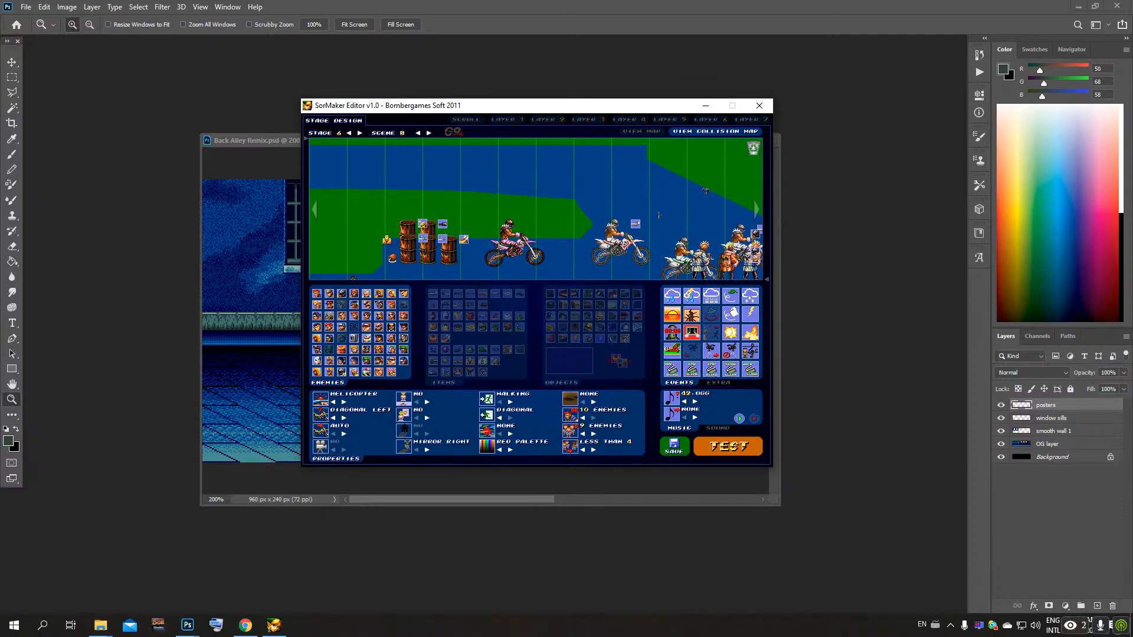
{"action": "scroll", "coordinate": [491, 174], "scroll_direction": "up", "scroll_amount": 1}
{"action": "scroll", "coordinate": [490, 173], "scroll_direction": "up", "scroll_amount": 8}
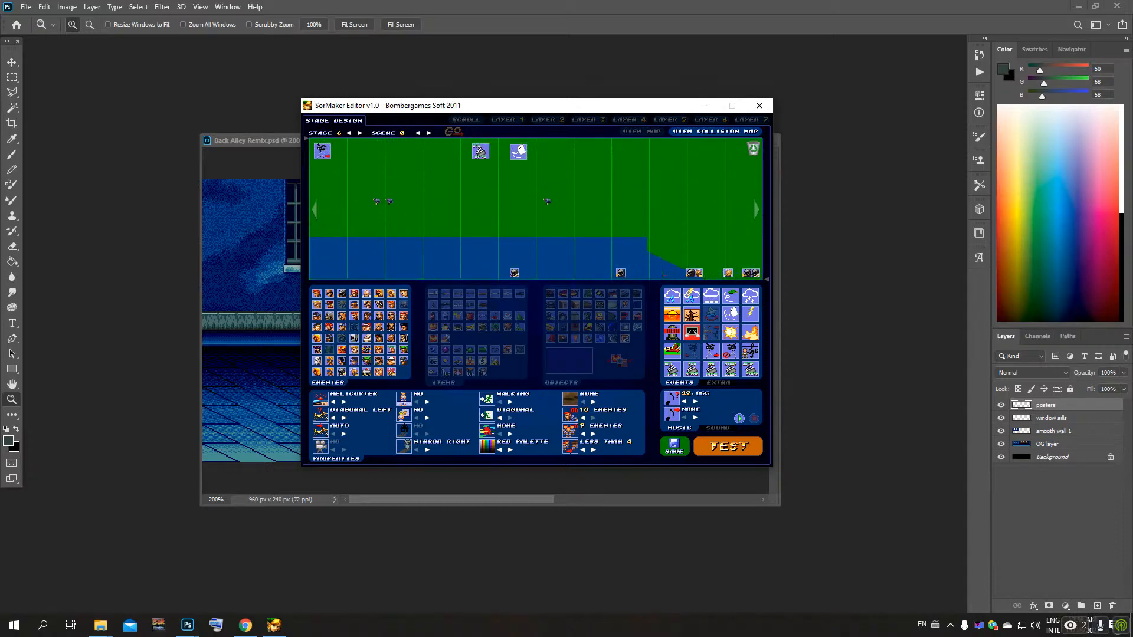
Step: Return to the stage map and compare the motorbike road and hedge area with its collision map
{"action": "left_click", "coordinate": [642, 133]}
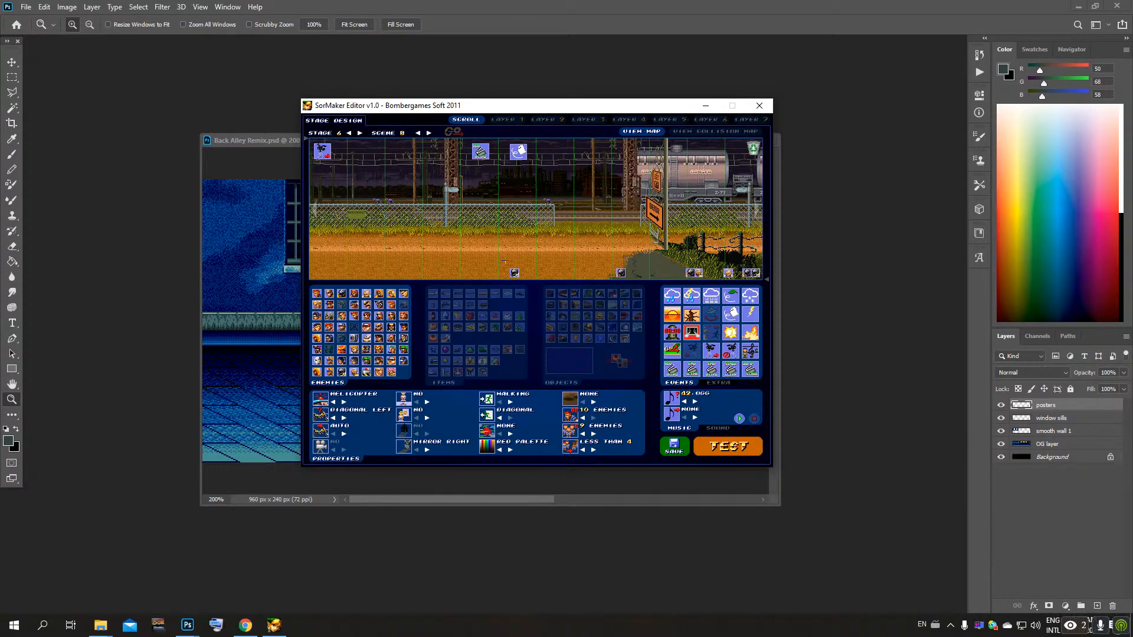
{"action": "left_click_drag", "start_coordinate": [565, 253], "coordinate": [490, 198]}
{"action": "left_click_drag", "start_coordinate": [607, 243], "coordinate": [590, 166]}
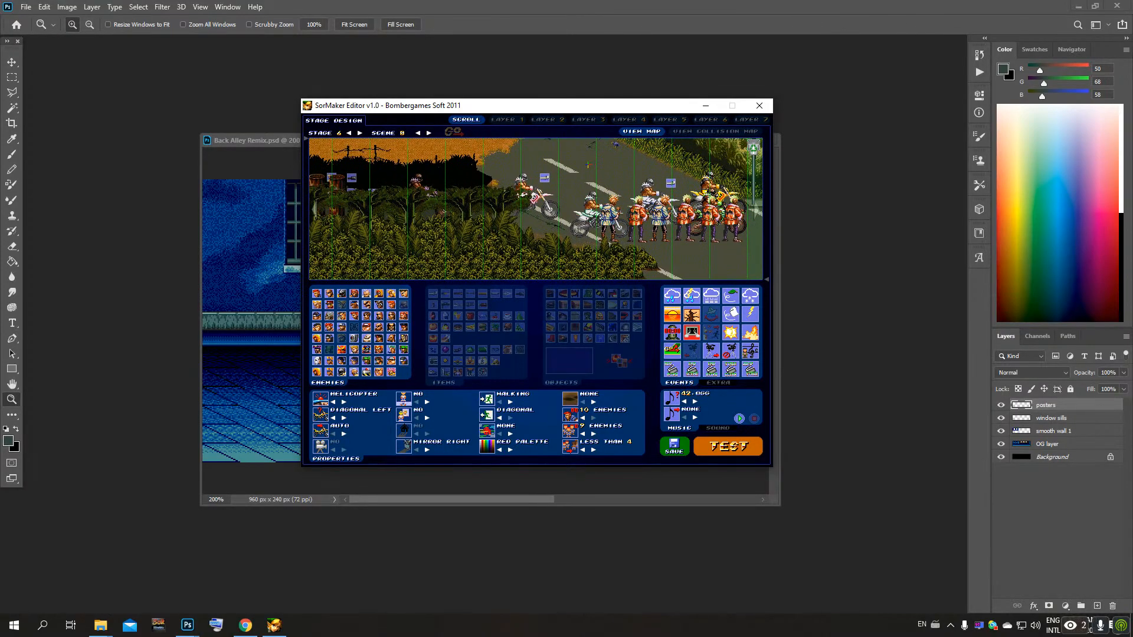
{"action": "left_click_drag", "start_coordinate": [416, 149], "coordinate": [568, 159]}
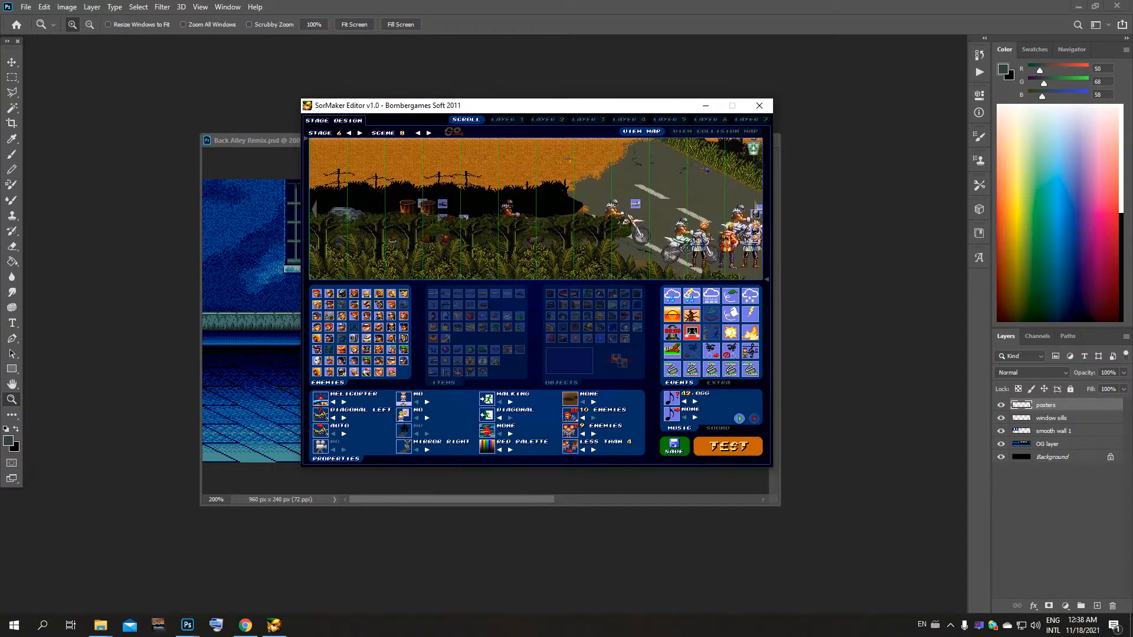
{"action": "left_click", "coordinate": [706, 131]}
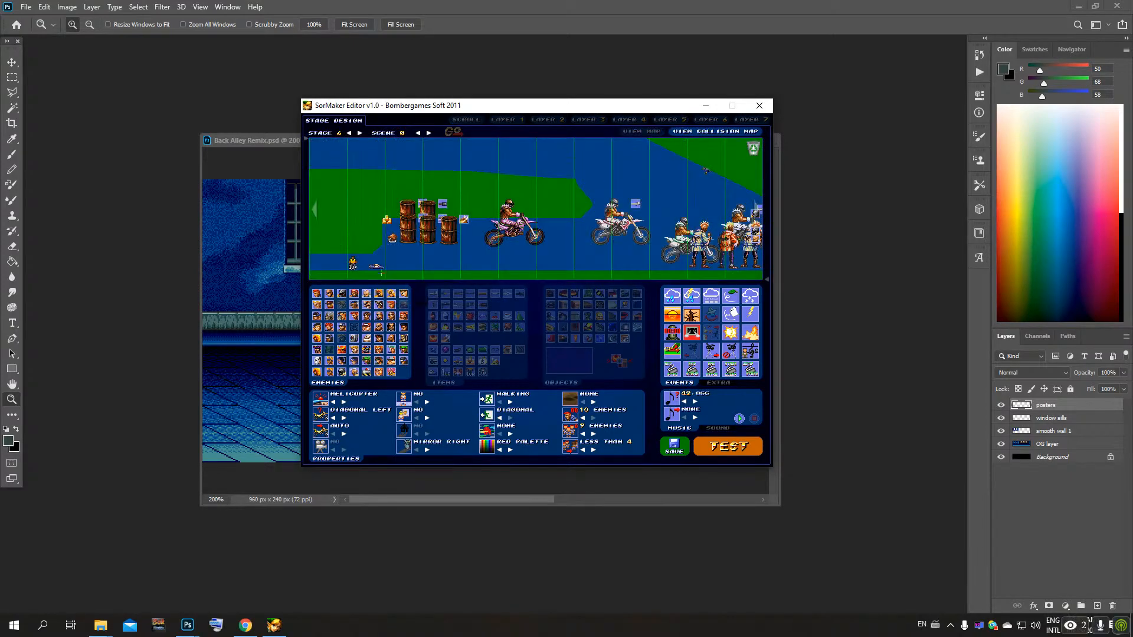
{"action": "left_click", "coordinate": [641, 131]}
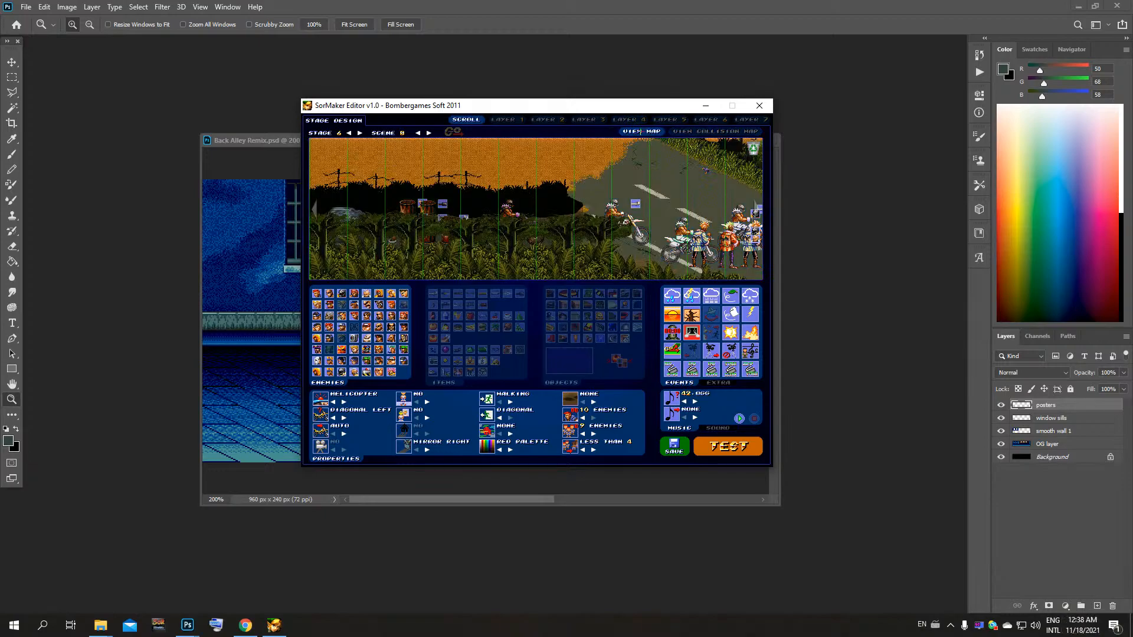
Step: Inspect the foreground hedges, sunset field and road of scene 8 at different map positions
{"action": "left_click_drag", "start_coordinate": [553, 232], "coordinate": [542, 191]}
{"action": "left_click_drag", "start_coordinate": [748, 269], "coordinate": [737, 218]}
{"action": "mouse_move", "coordinate": [702, 266]}
{"action": "left_mouse_down"}
{"action": "mouse_move", "coordinate": [705, 240]}
{"action": "mouse_move", "coordinate": [721, 278]}
{"action": "left_mouse_up"}
{"action": "left_click_drag", "start_coordinate": [644, 195], "coordinate": [645, 274]}
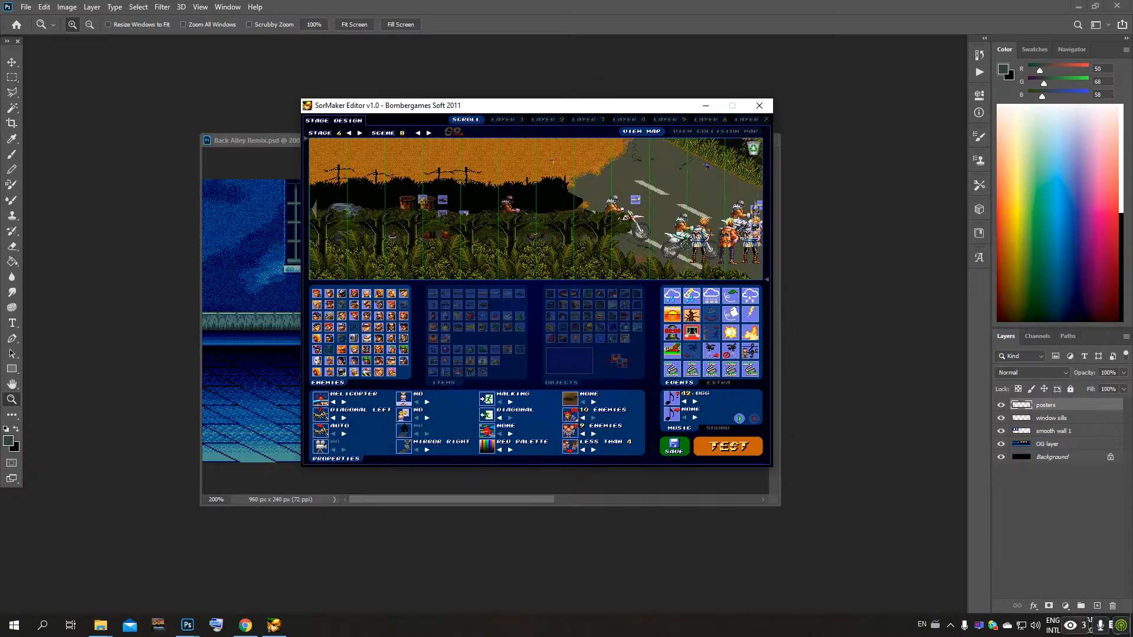
{"action": "mouse_move", "coordinate": [549, 156]}
{"action": "left_mouse_down"}
{"action": "mouse_move", "coordinate": [548, 145]}
{"action": "mouse_move", "coordinate": [547, 164]}
{"action": "left_mouse_up"}
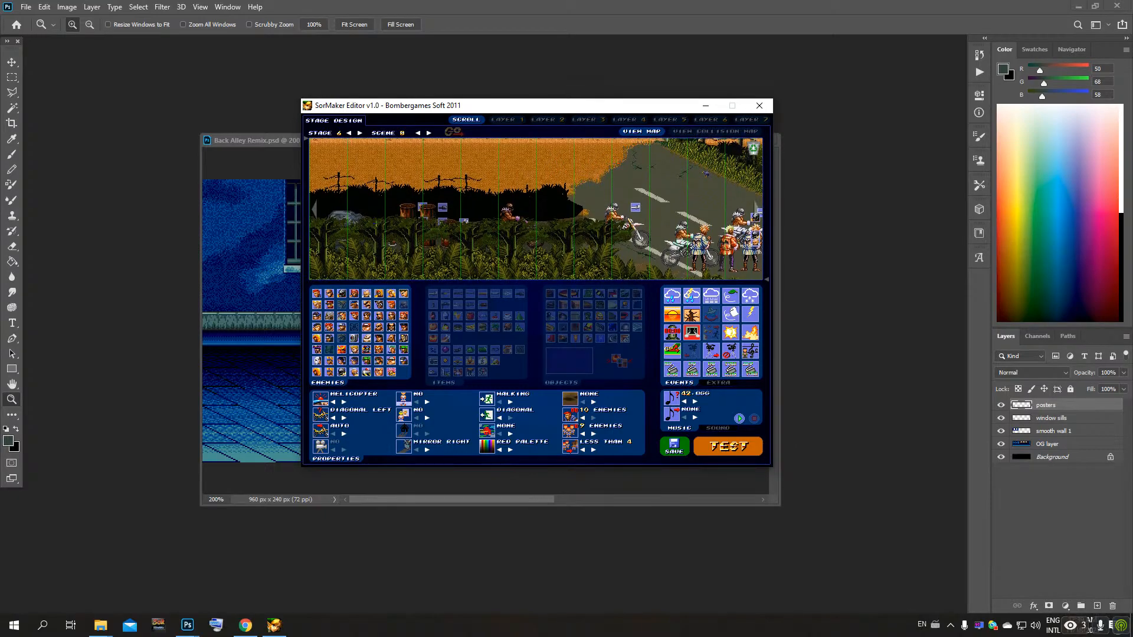
{"action": "left_click_drag", "start_coordinate": [406, 165], "coordinate": [475, 141]}
{"action": "left_click_drag", "start_coordinate": [746, 239], "coordinate": [489, 240]}
Step: Compare the street with the barricades and wooden fence against its collision map
{"action": "left_click", "coordinate": [716, 131]}
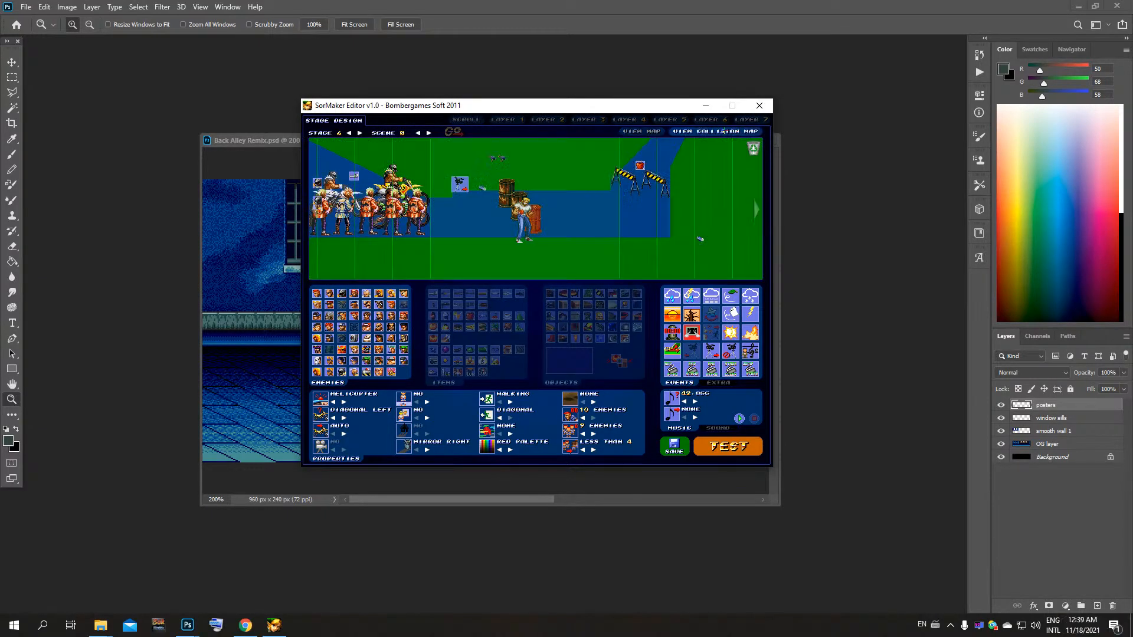
{"action": "left_click", "coordinate": [642, 131]}
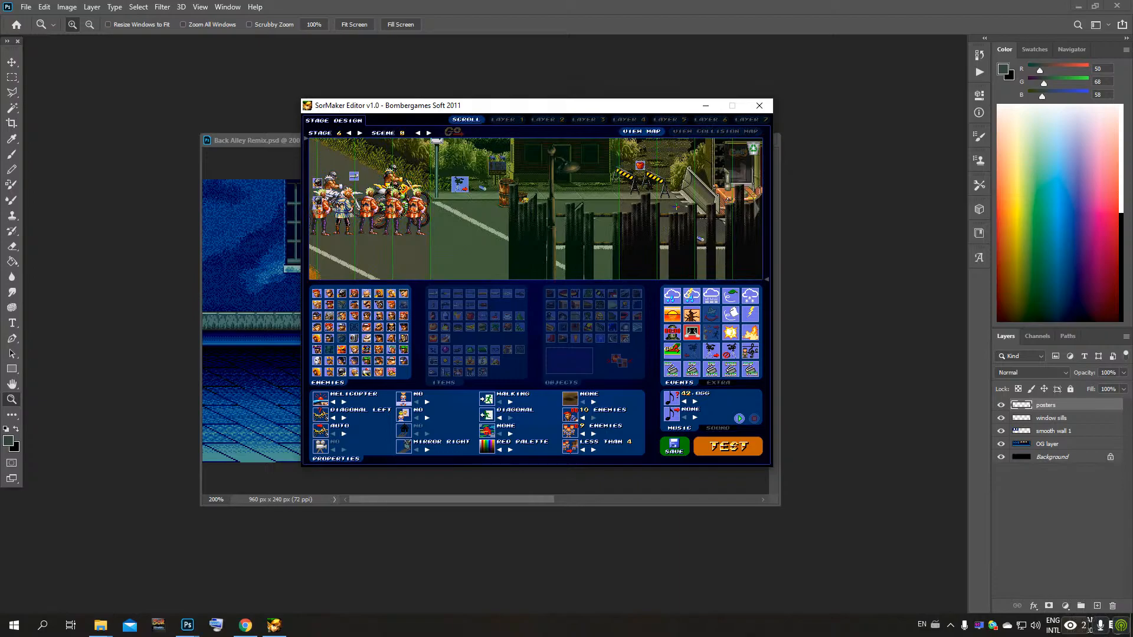
{"action": "left_click_drag", "start_coordinate": [676, 207], "coordinate": [575, 203]}
{"action": "scroll", "coordinate": [709, 162], "scroll_direction": "up", "scroll_amount": 4}
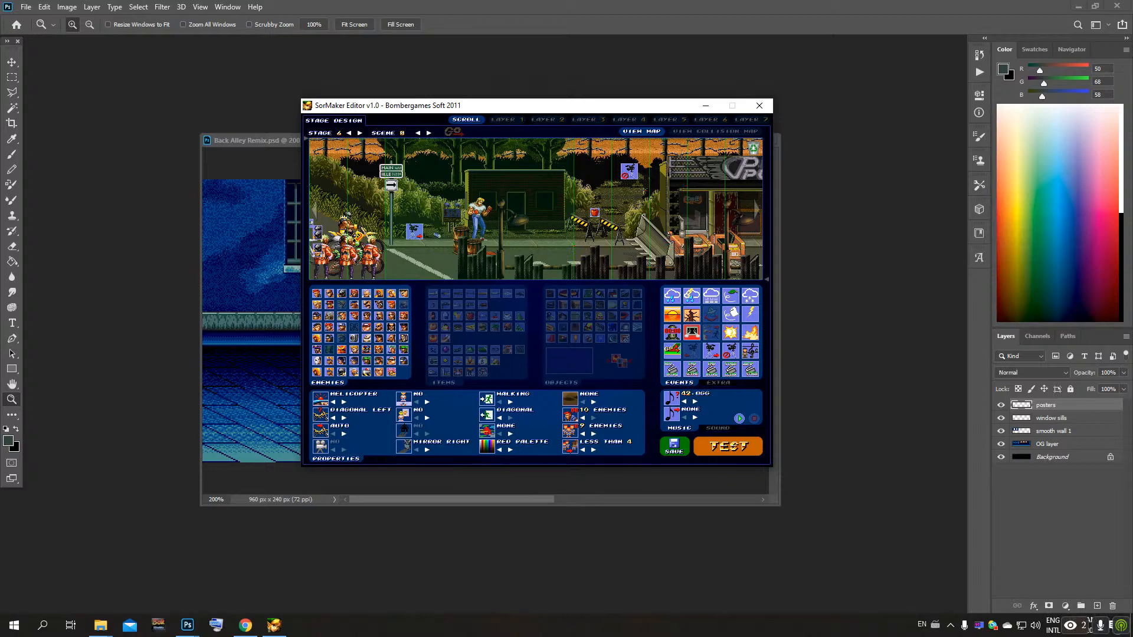
{"action": "left_click", "coordinate": [708, 132]}
{"action": "left_click", "coordinate": [642, 131]}
{"action": "scroll", "coordinate": [591, 163], "scroll_direction": "up", "scroll_amount": 4}
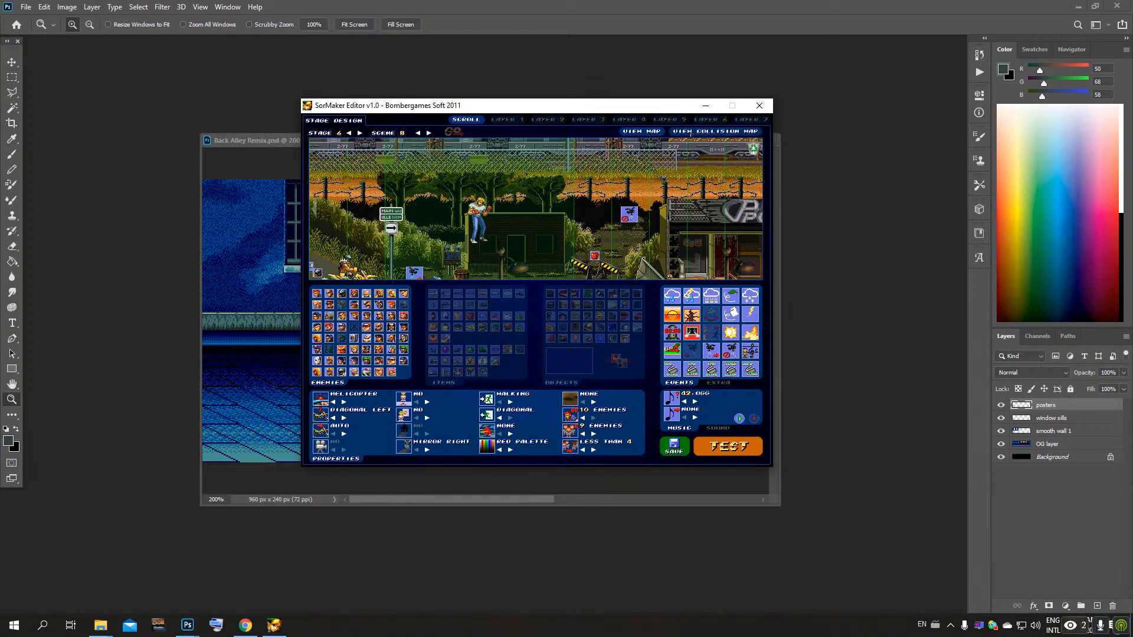
Step: Compare the upper railway area with the freight wagons against its collision map, ending on the stage map
{"action": "left_click", "coordinate": [689, 133]}
{"action": "left_click", "coordinate": [643, 132]}
{"action": "left_click_drag", "start_coordinate": [326, 170], "coordinate": [505, 184]}
{"action": "left_click_drag", "start_coordinate": [341, 175], "coordinate": [312, 177]}
{"action": "left_click_drag", "start_coordinate": [704, 174], "coordinate": [563, 216]}
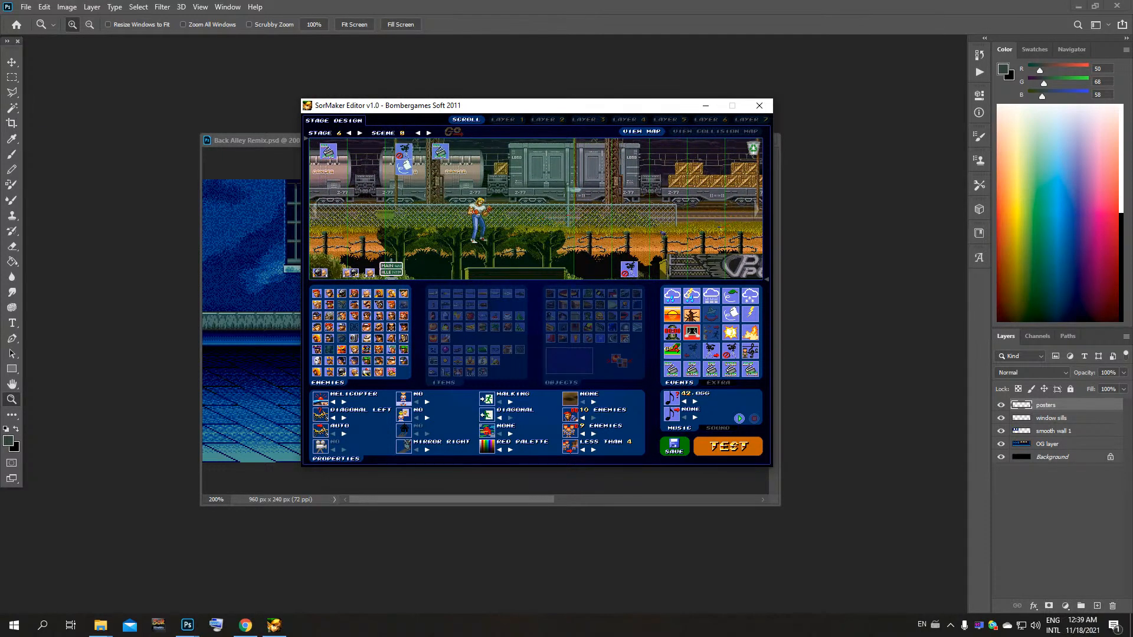
{"action": "left_click", "coordinate": [715, 131]}
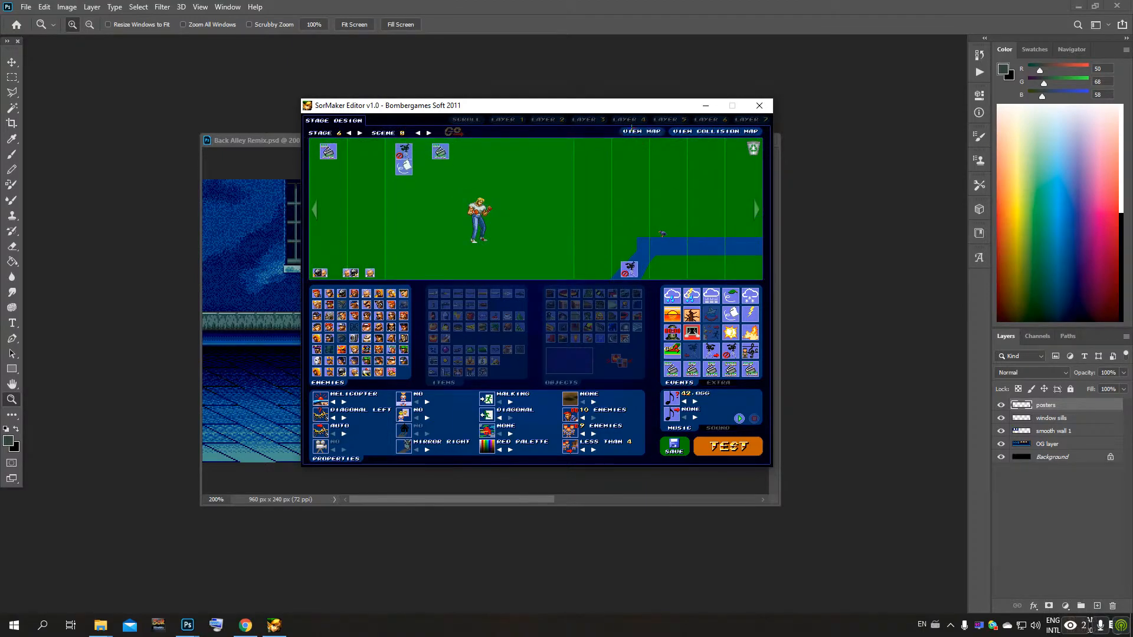
{"action": "left_click", "coordinate": [633, 130]}
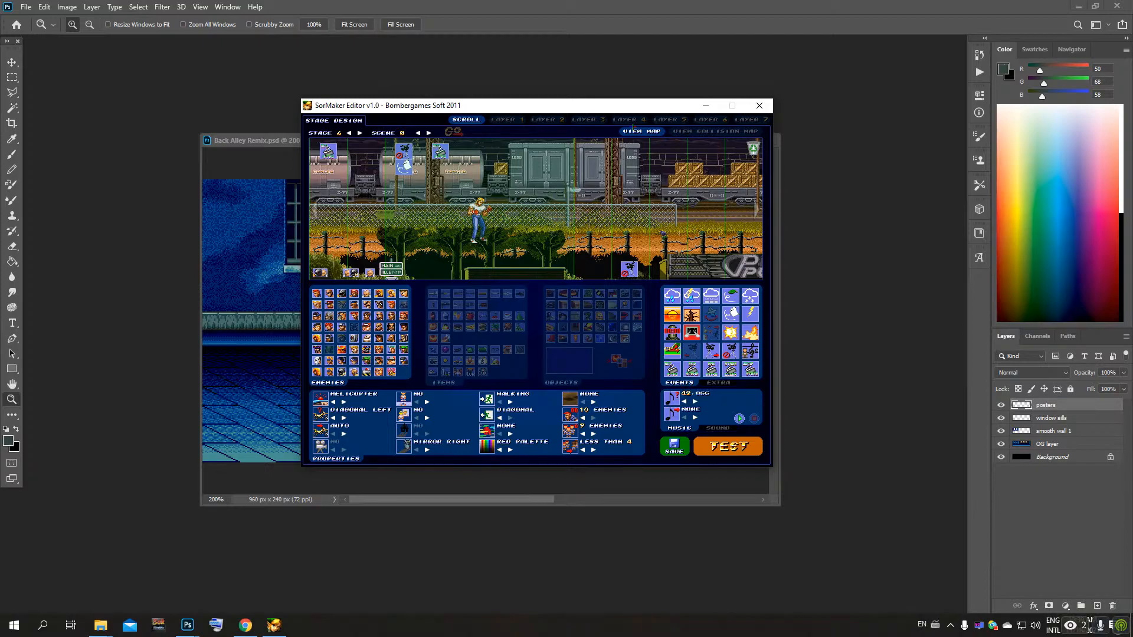
Step: Pause the Final Fantasy Tactics OST video in Chrome and return to the Back Alley Remix document in Photoshop
{"action": "left_click", "coordinate": [737, 419]}
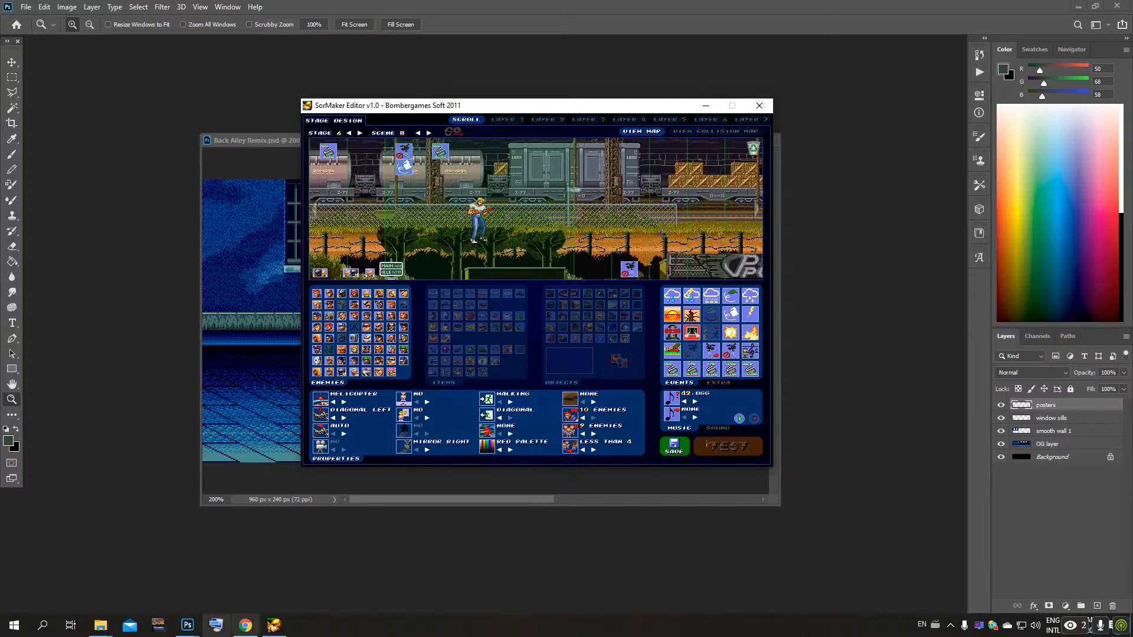
{"action": "left_click", "coordinate": [245, 626]}
{"action": "left_click", "coordinate": [504, 235]}
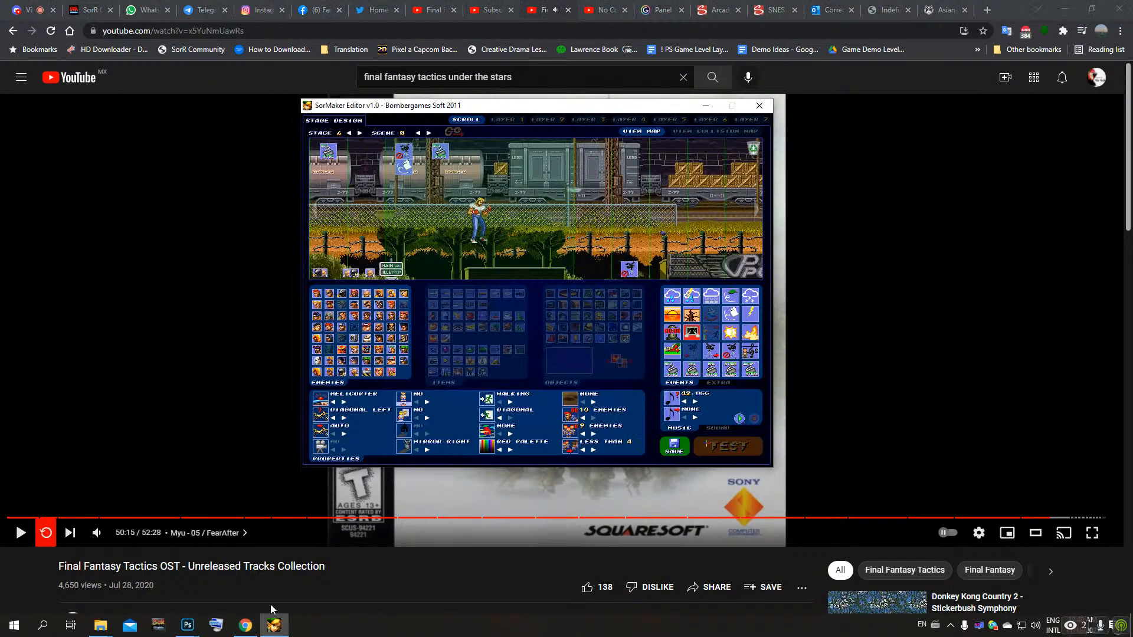
{"action": "mouse_move", "coordinate": [188, 625]}
{"action": "left_click", "coordinate": [90, 585]}
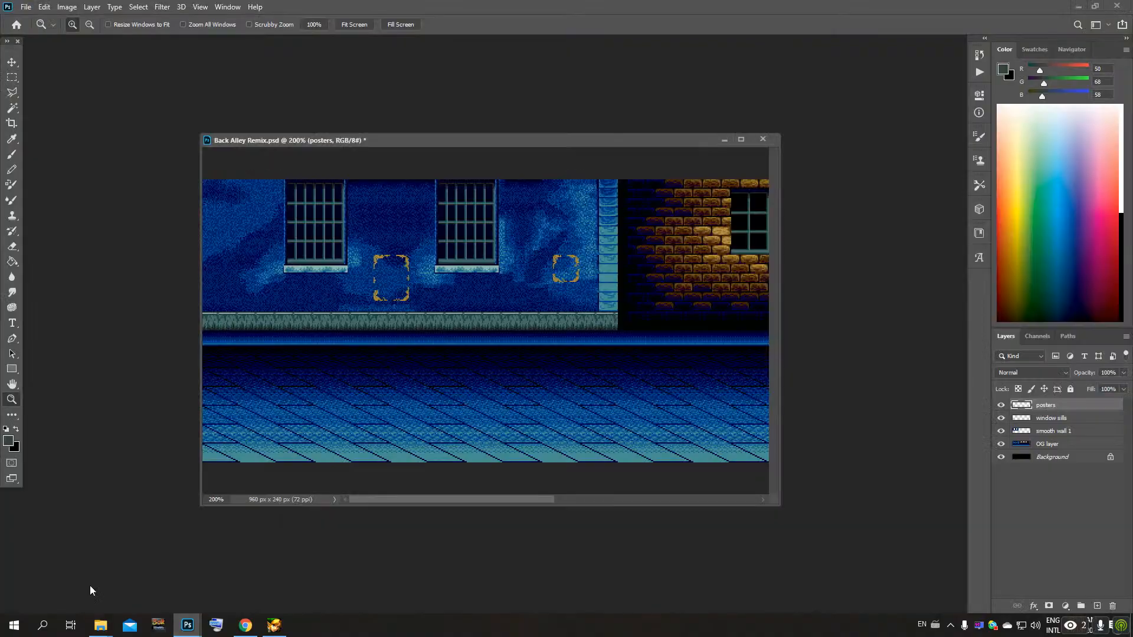
Step: Switch to the SorMaker Editor and inspect the railway area and dirt path at the start of scene 8
{"action": "left_click", "coordinate": [273, 625]}
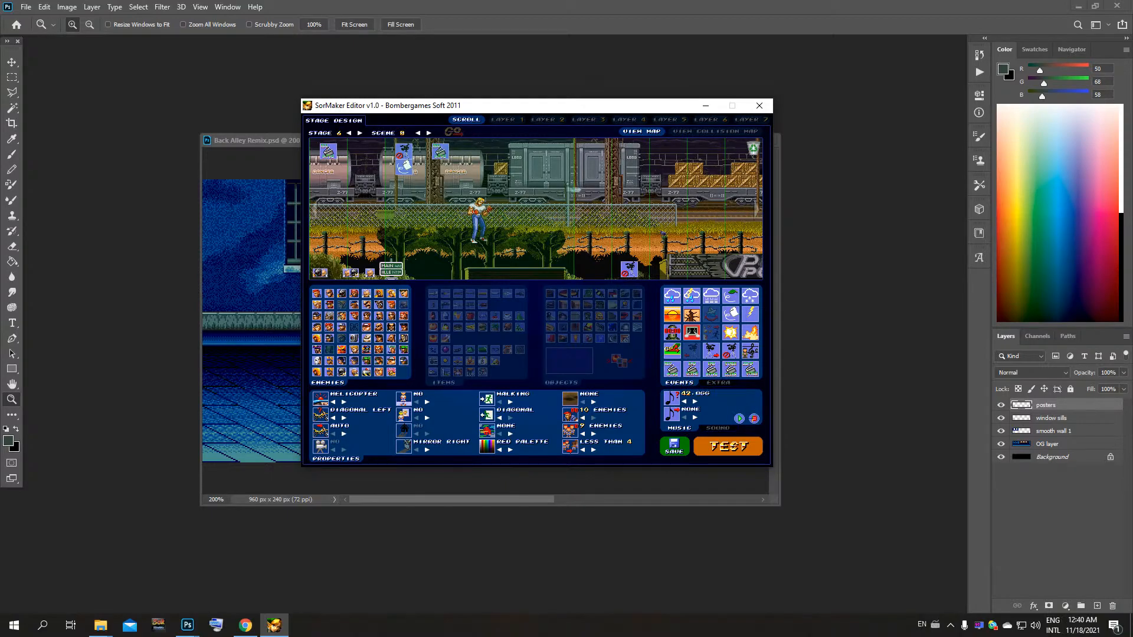
{"action": "key", "text": "Left"}
{"action": "key", "text": "Left"}
{"action": "key", "text": "Left"}
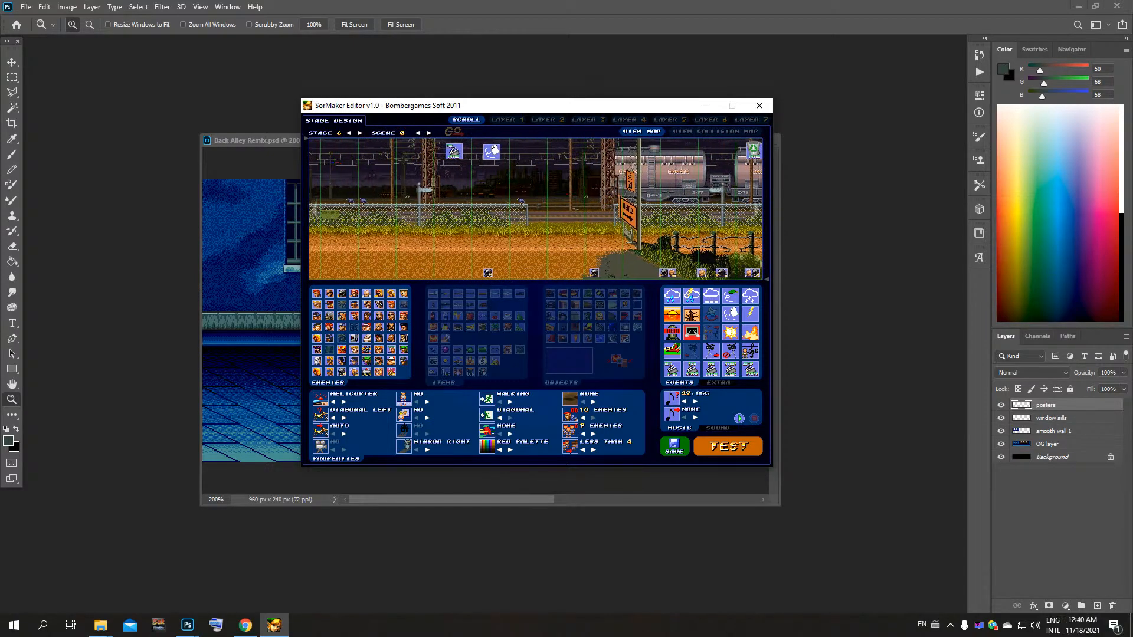
{"action": "key", "text": "Left"}
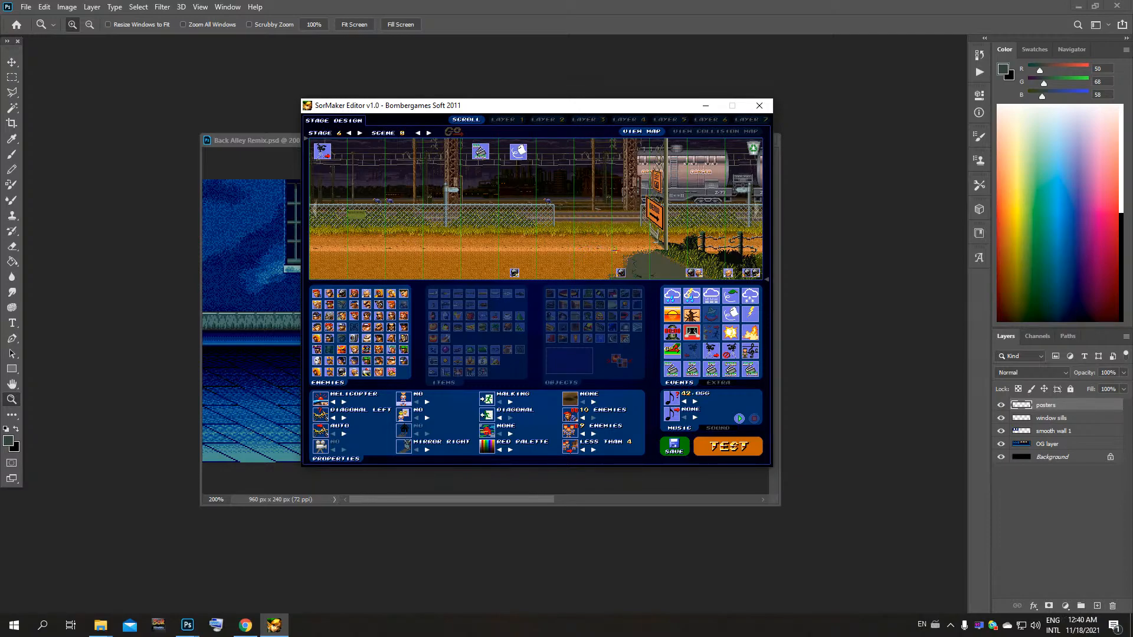
Step: Examine the diagonal road with the bikers and the street beside the wooden fence in scene 8
{"action": "left_click_drag", "start_coordinate": [614, 250], "coordinate": [553, 206]}
{"action": "left_click_drag", "start_coordinate": [601, 240], "coordinate": [540, 187]}
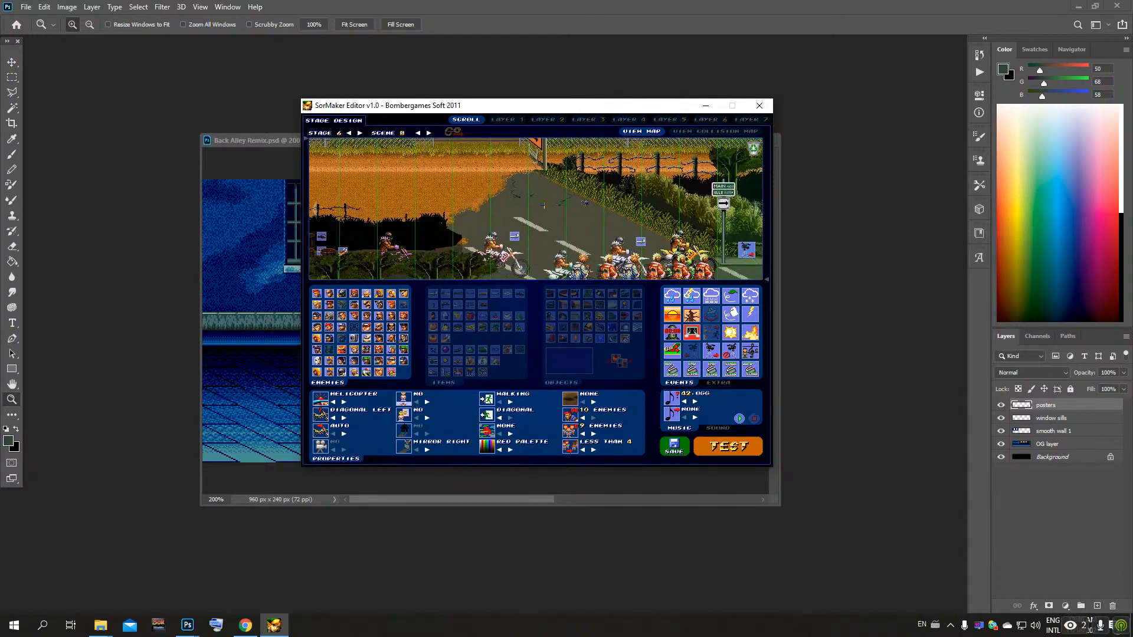
{"action": "left_click_drag", "start_coordinate": [720, 277], "coordinate": [626, 257]}
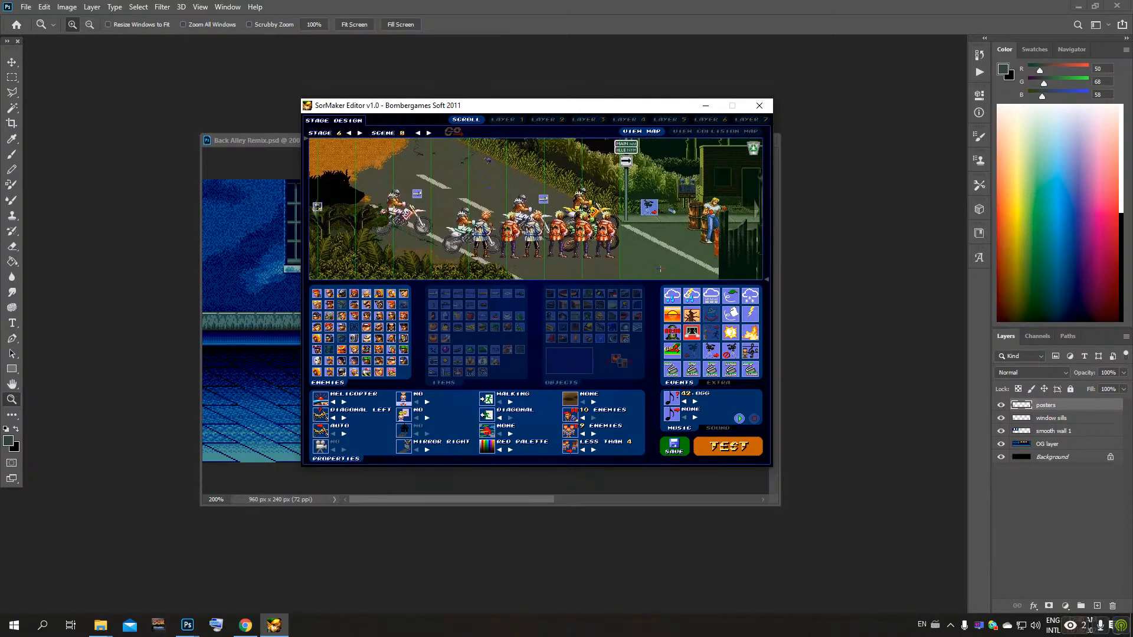
{"action": "left_click_drag", "start_coordinate": [708, 167], "coordinate": [672, 178]}
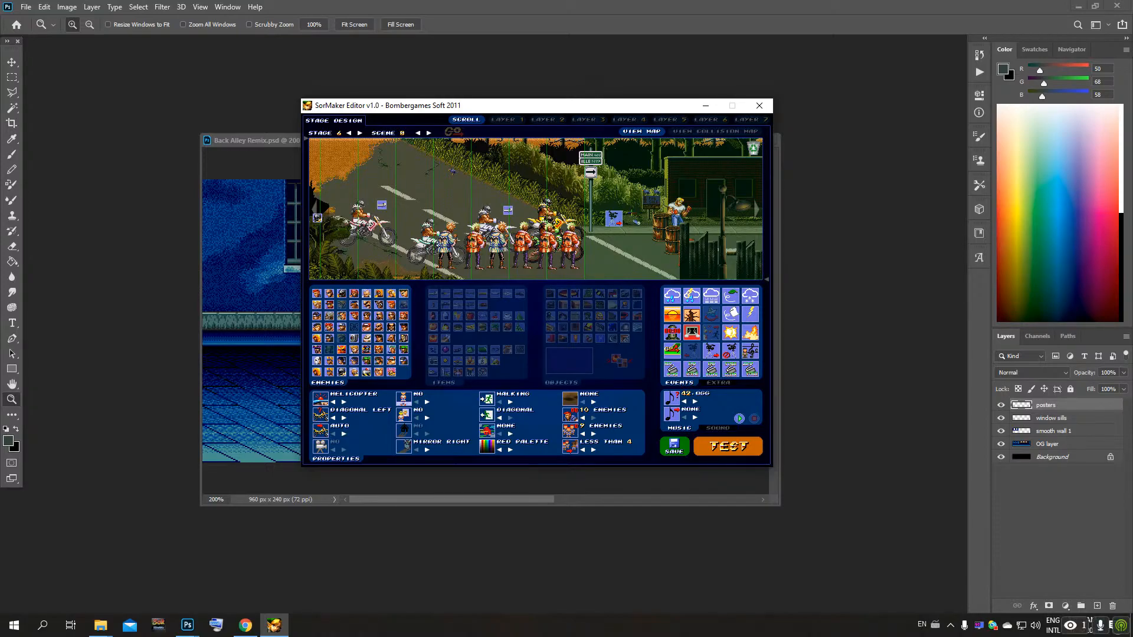
{"action": "left_click_drag", "start_coordinate": [637, 250], "coordinate": [621, 218]}
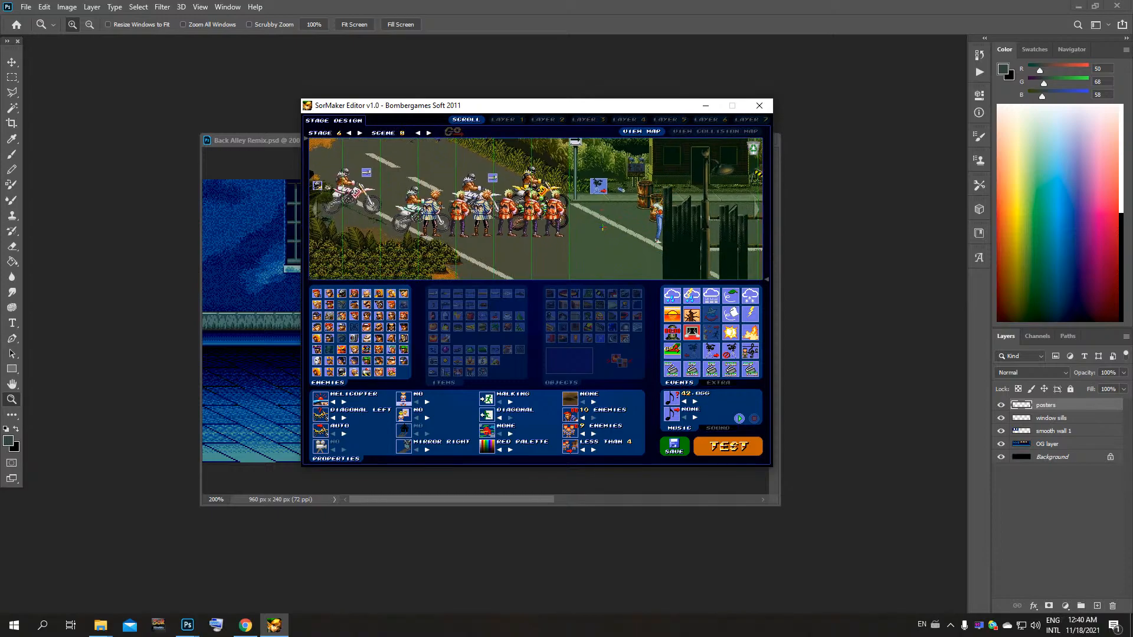
{"action": "left_click_drag", "start_coordinate": [495, 238], "coordinate": [559, 246]}
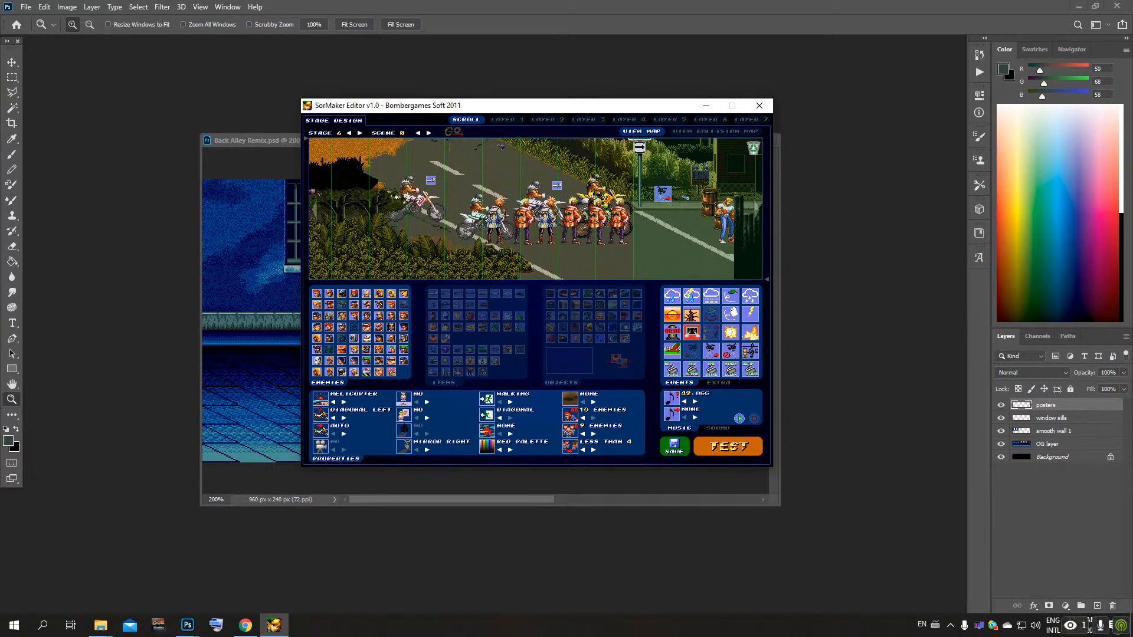
{"action": "left_click_drag", "start_coordinate": [495, 160], "coordinate": [560, 208]}
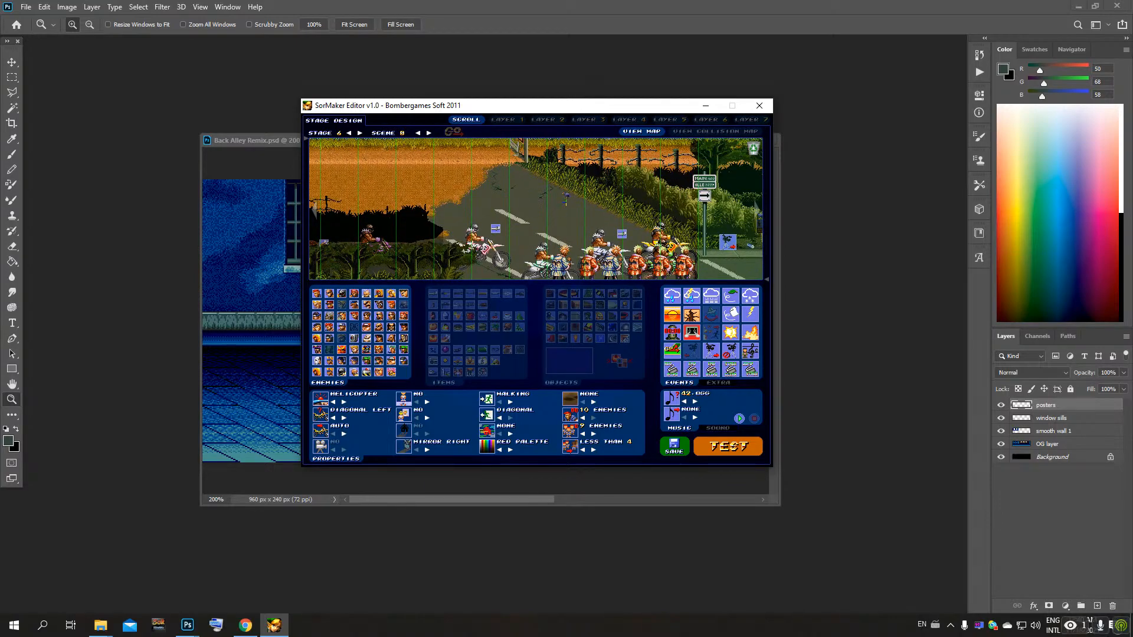
Step: Compare the dirt path and road around the hedges against the collision map, ending on the stage map
{"action": "left_click_drag", "start_coordinate": [425, 179], "coordinate": [560, 146]}
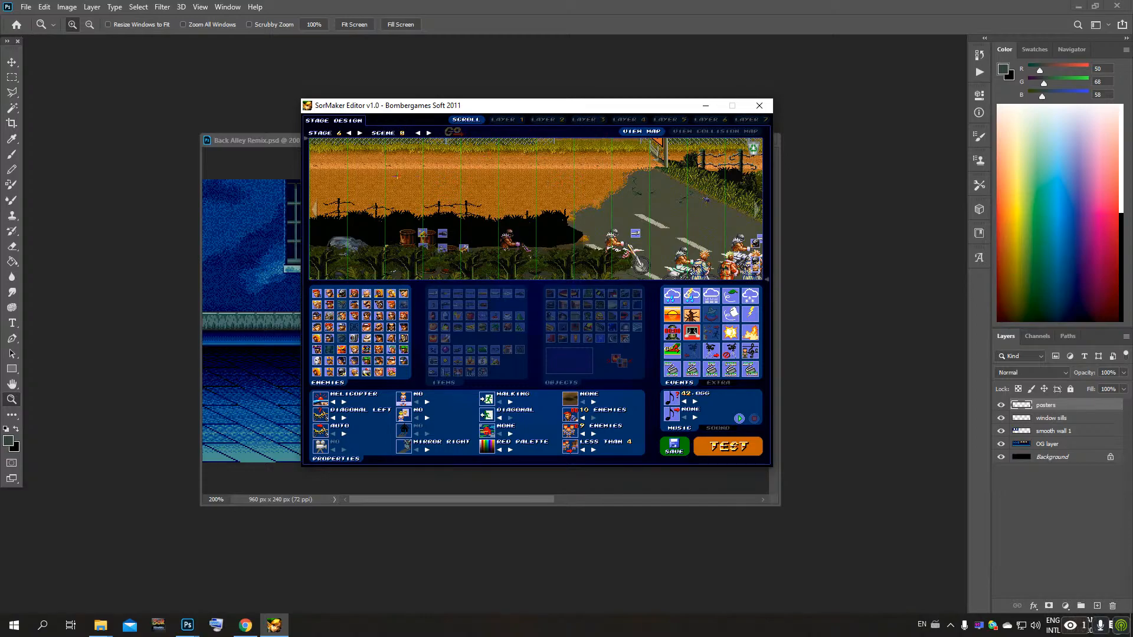
{"action": "left_click_drag", "start_coordinate": [624, 224], "coordinate": [666, 213]}
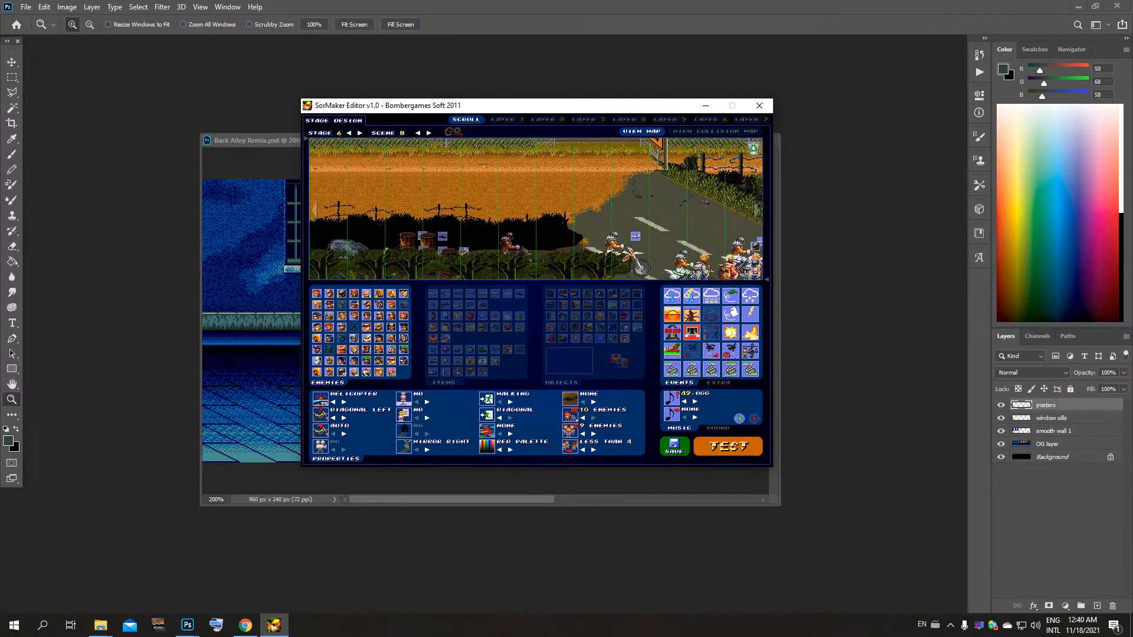
{"action": "left_click_drag", "start_coordinate": [482, 166], "coordinate": [332, 238]}
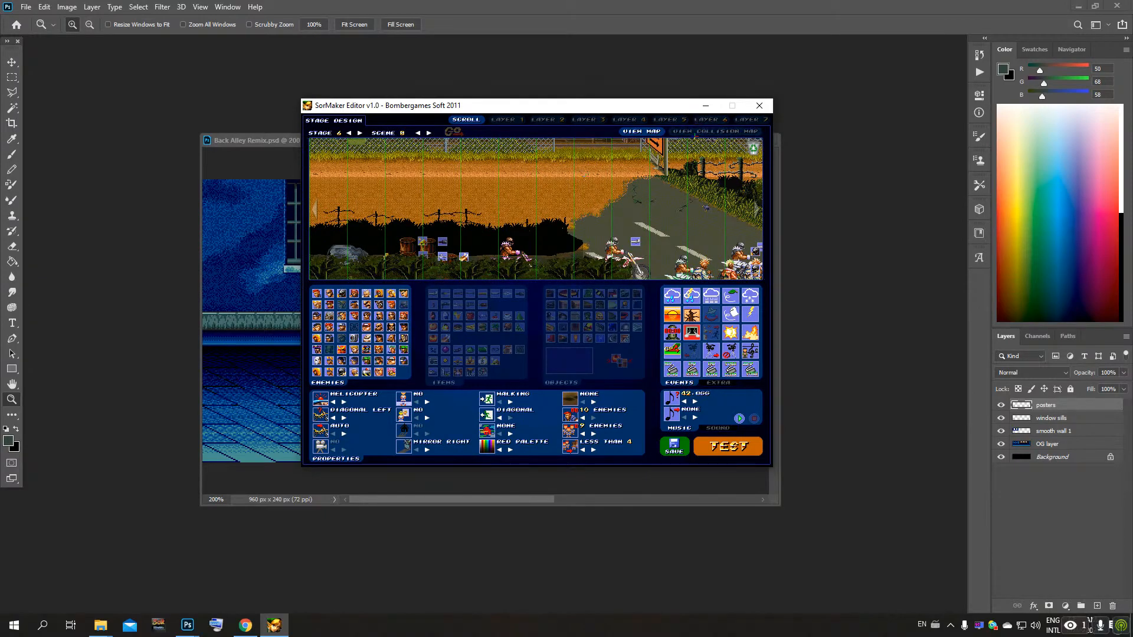
{"action": "left_click", "coordinate": [696, 132]}
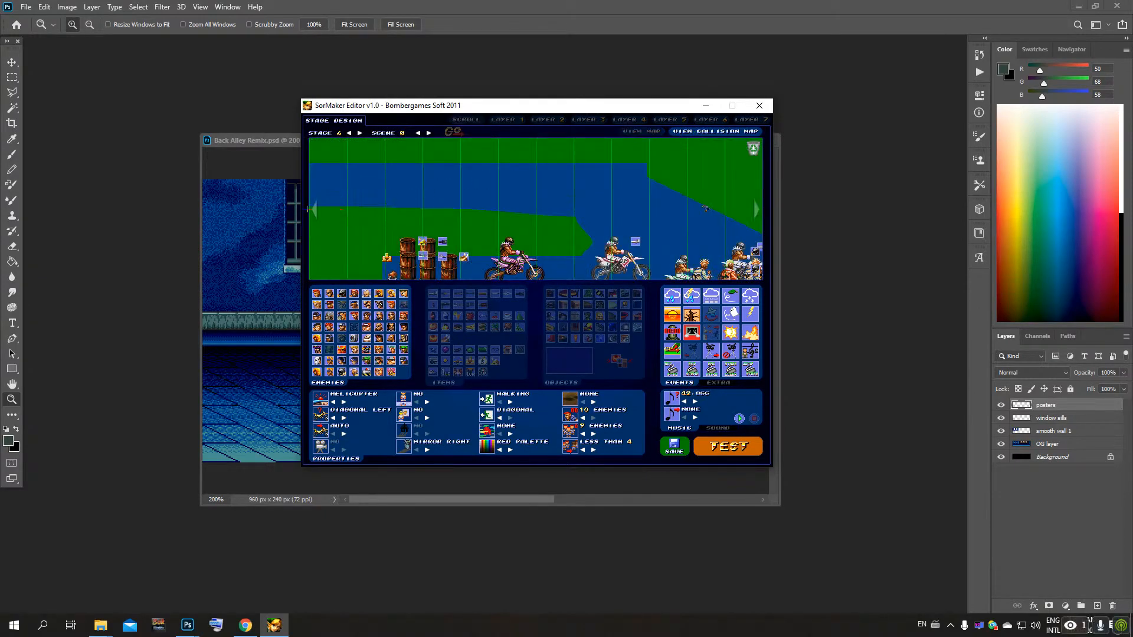
{"action": "left_click", "coordinate": [641, 130]}
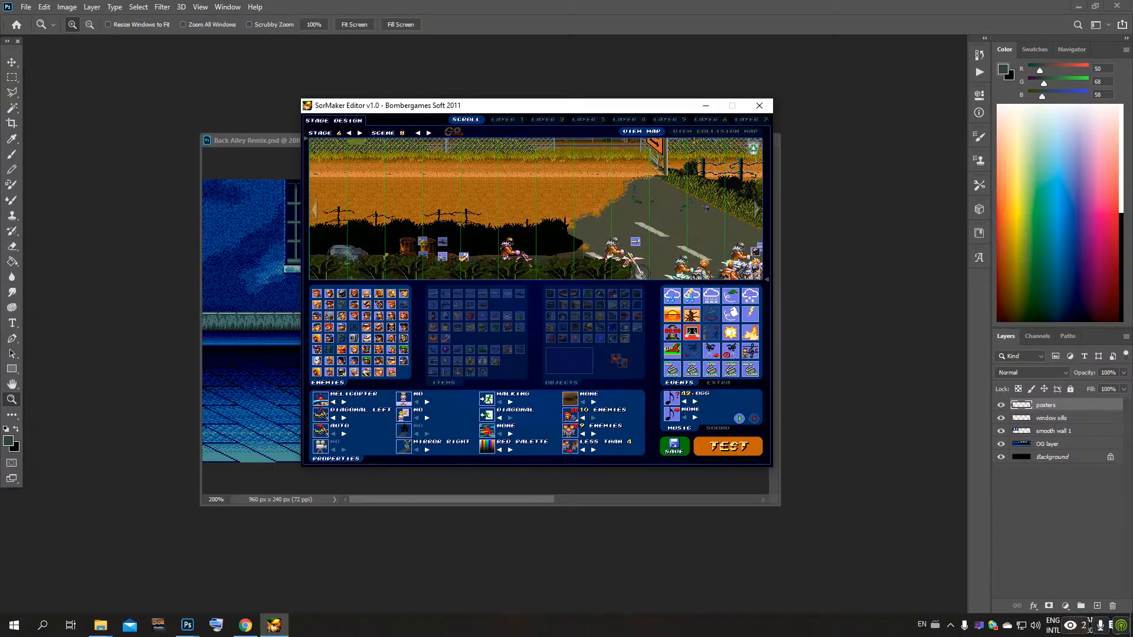
Step: Examine how the foreground hedges shift against the dirt path and road at different vertical and horizontal map positions
{"action": "left_click_drag", "start_coordinate": [657, 227], "coordinate": [543, 159]}
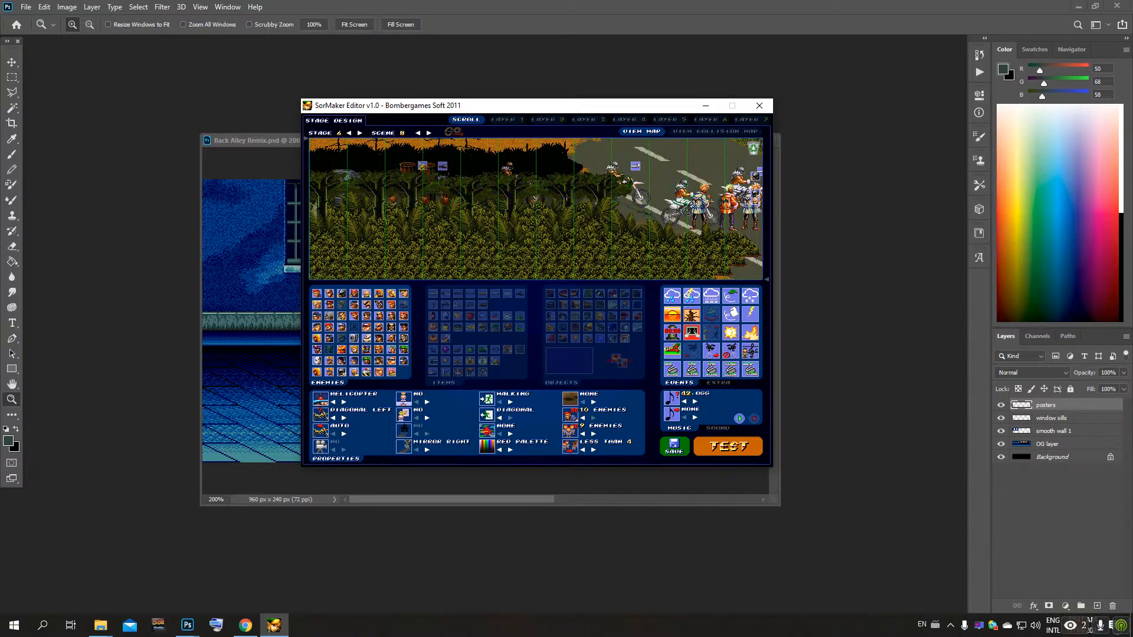
{"action": "key", "text": "Up"}
{"action": "key", "text": "Down"}
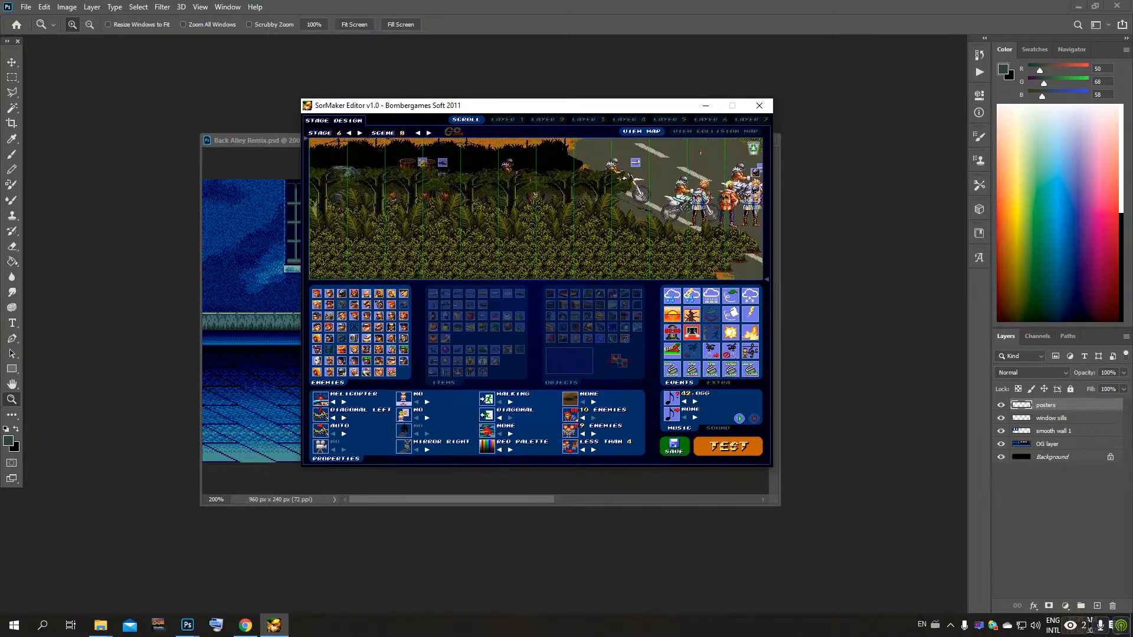
{"action": "key", "text": "Down"}
{"action": "key", "text": "Up"}
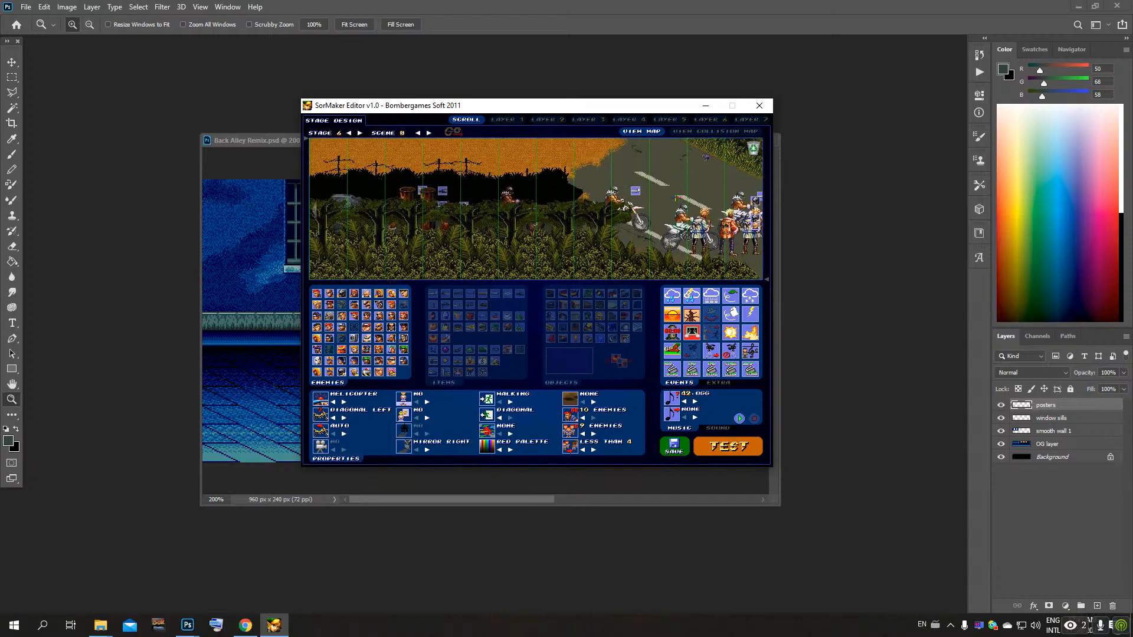
{"action": "key", "text": "Down"}
{"action": "key", "text": "Up"}
{"action": "key", "text": "Right"}
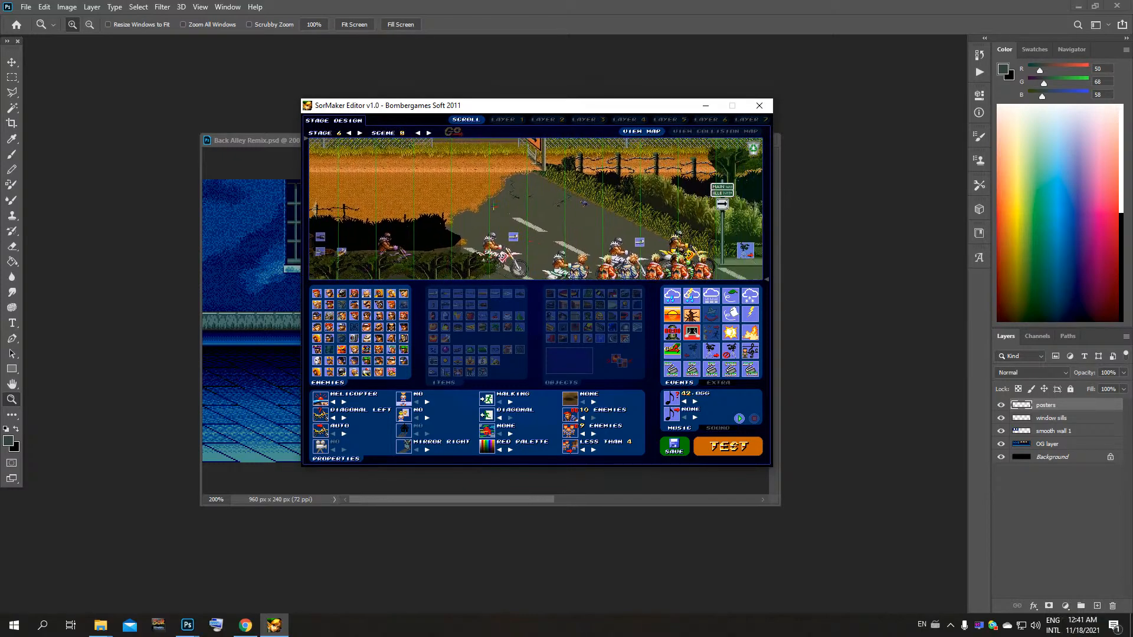
{"action": "key", "text": "Right"}
{"action": "key", "text": "Up"}
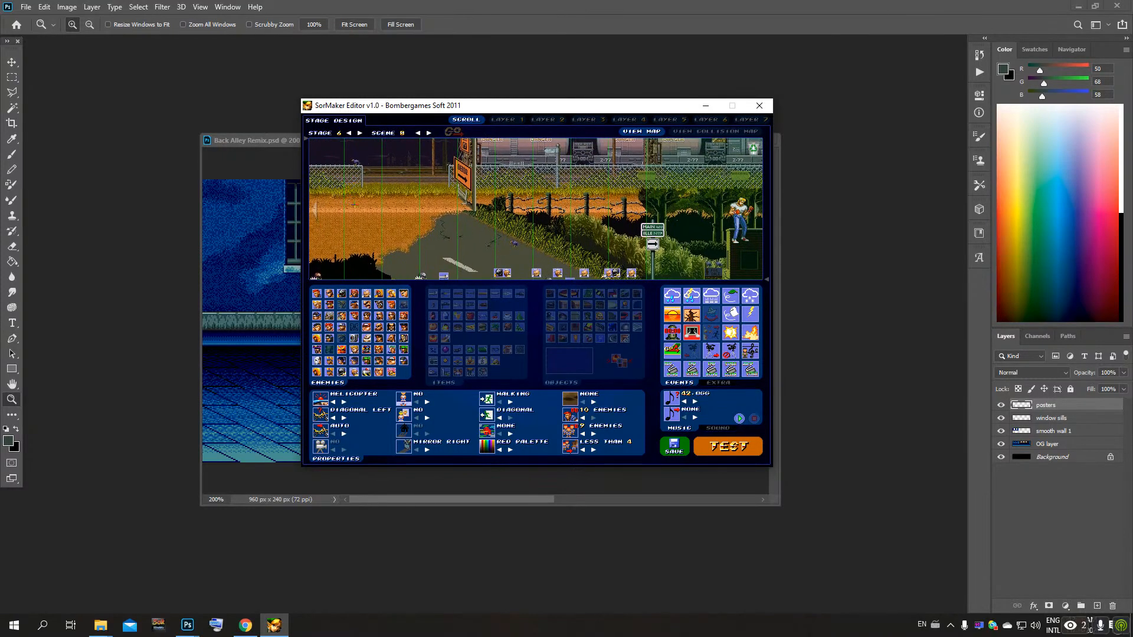
Step: Inspect layers 1 to 4 one by one at the railway area and compare layer 1 with the full scroll view
{"action": "key", "text": "Left"}
{"action": "key", "text": "Left"}
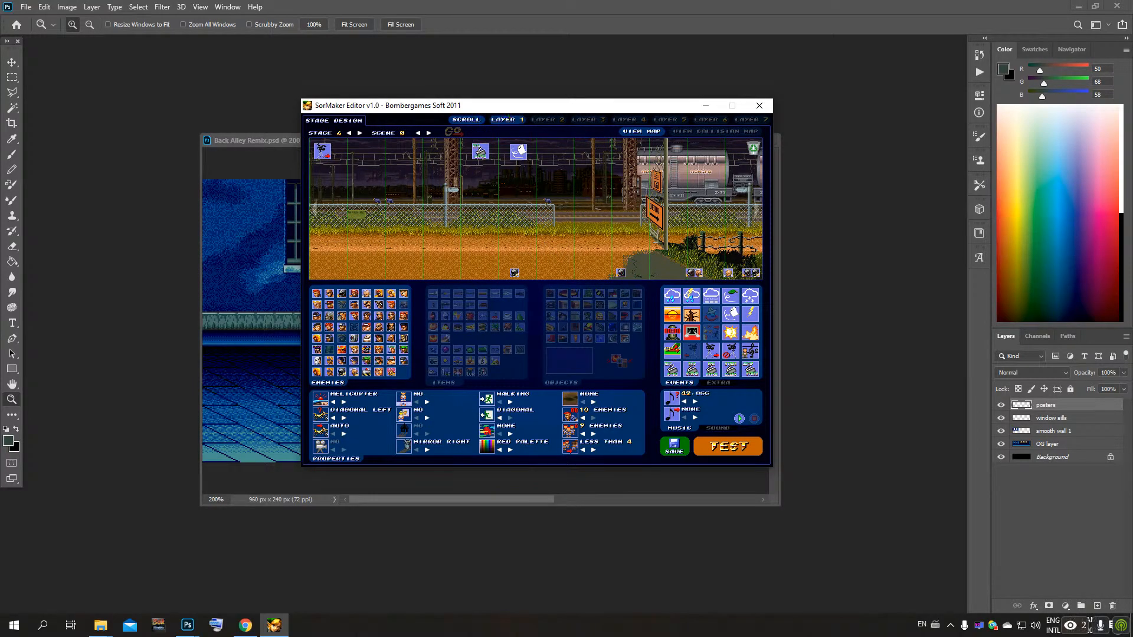
{"action": "left_click", "coordinate": [509, 120]}
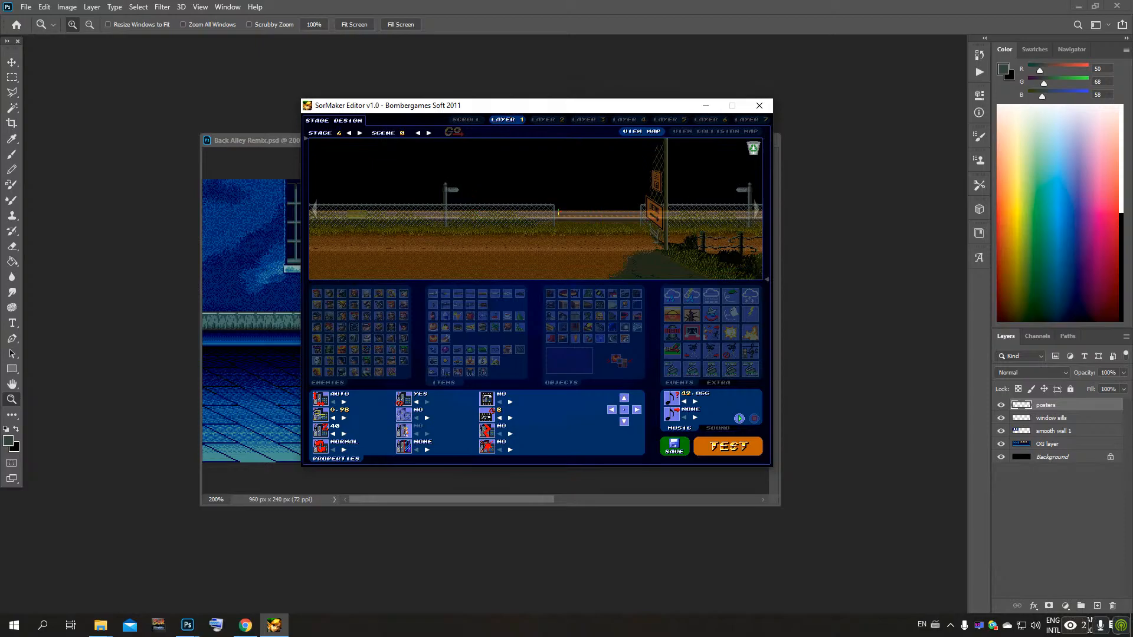
{"action": "left_click", "coordinate": [467, 119]}
{"action": "mouse_move", "coordinate": [590, 251]}
{"action": "left_mouse_down"}
{"action": "mouse_move", "coordinate": [434, 250]}
{"action": "mouse_move", "coordinate": [590, 250]}
{"action": "left_mouse_up"}
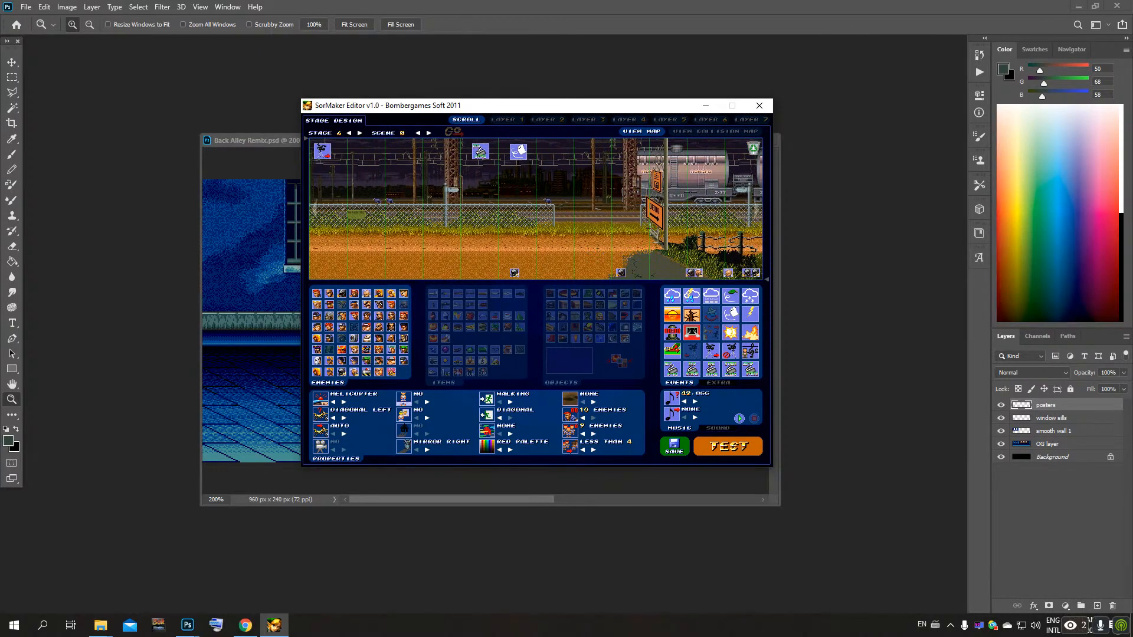
{"action": "left_click", "coordinate": [506, 119]}
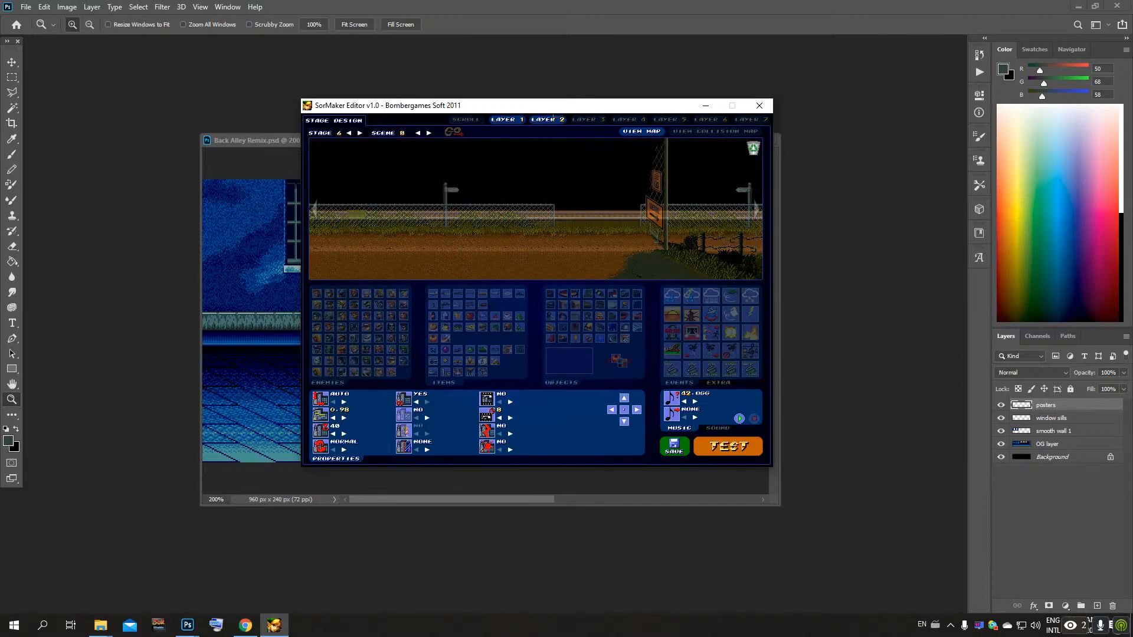
{"action": "left_click", "coordinate": [549, 122]}
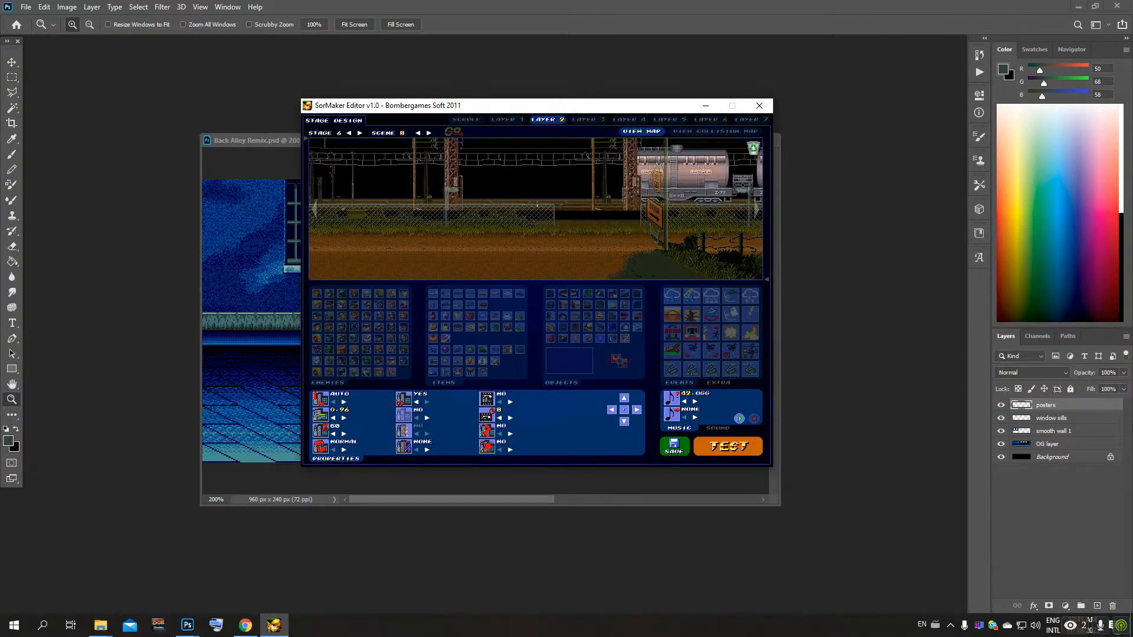
{"action": "left_click", "coordinate": [589, 120]}
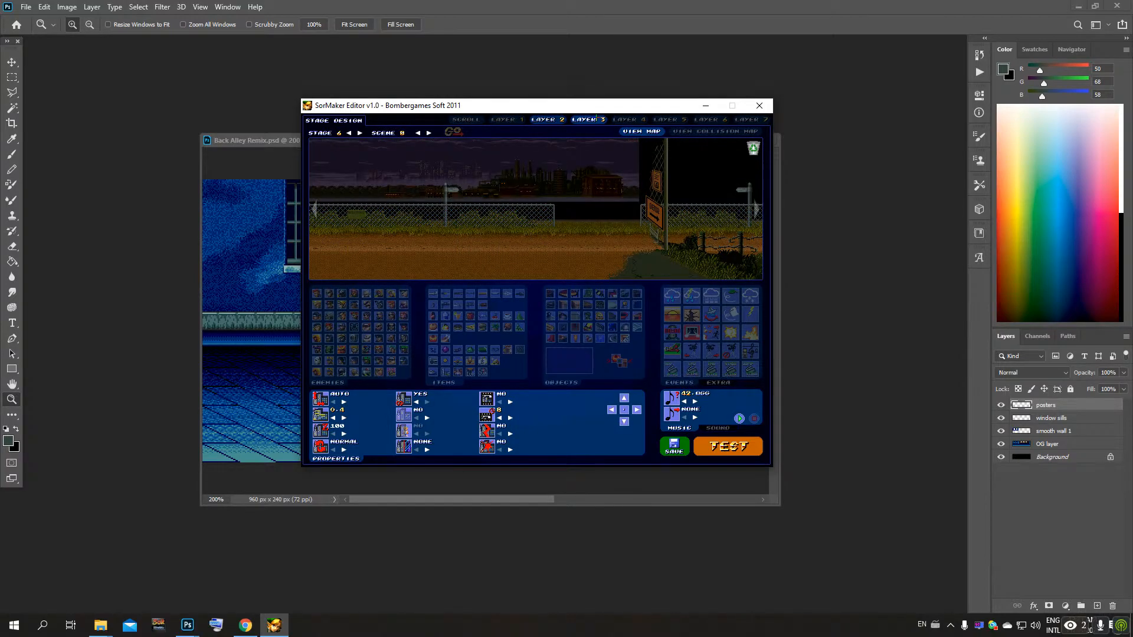
{"action": "left_click", "coordinate": [627, 119]}
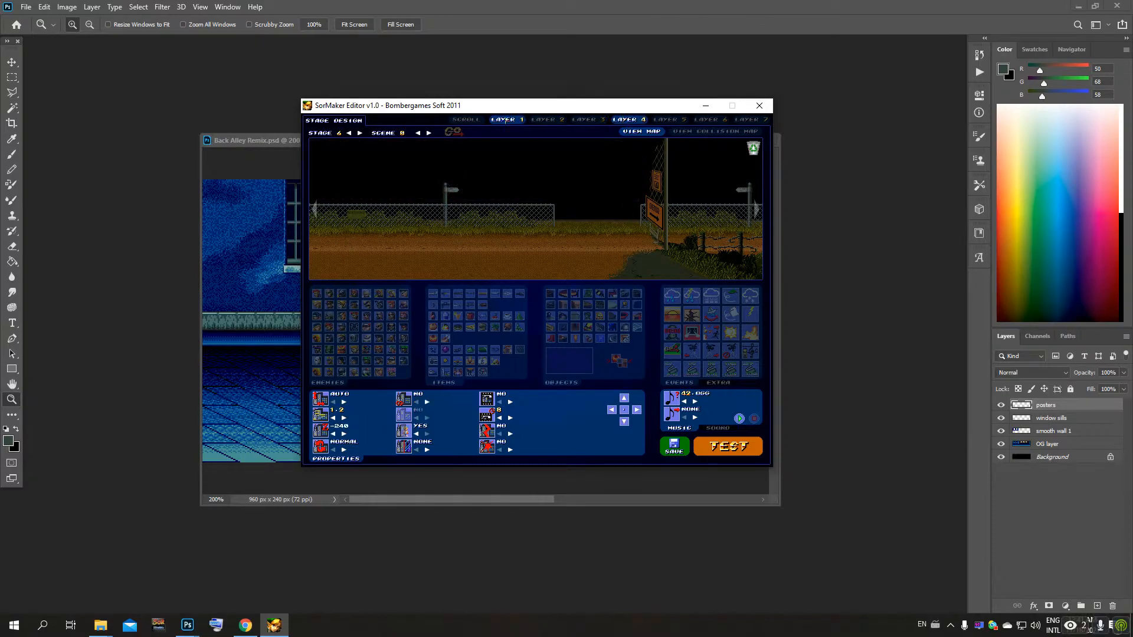
Step: Compare layers 4, 5 and 6 with the full scroll view along the road and the wooden fence
{"action": "left_click", "coordinate": [756, 209]}
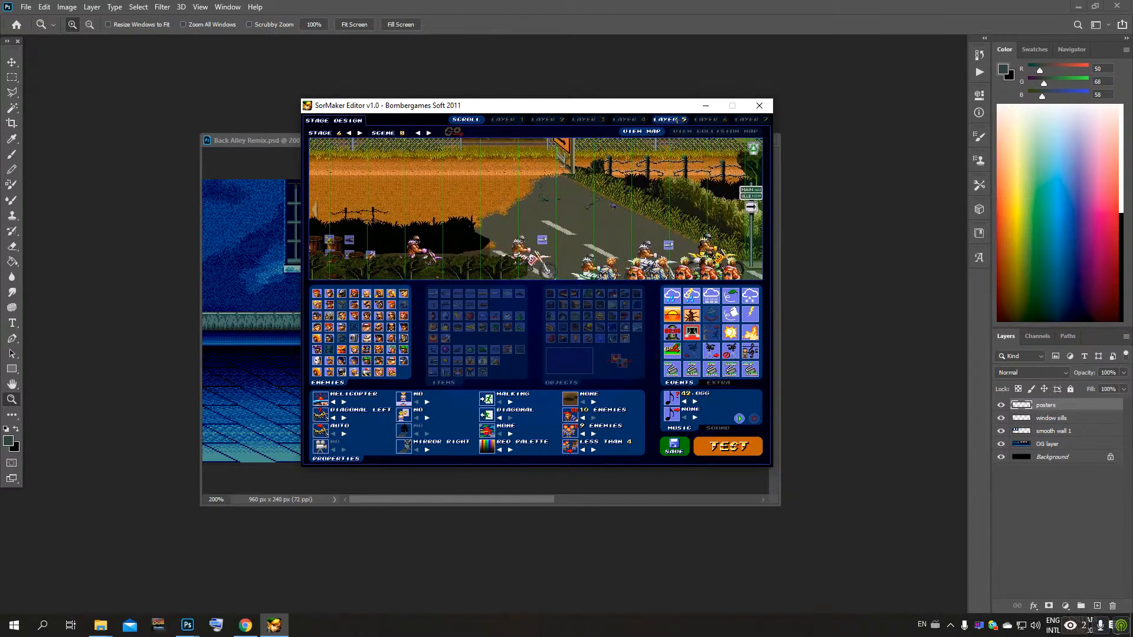
{"action": "left_click", "coordinate": [621, 121]}
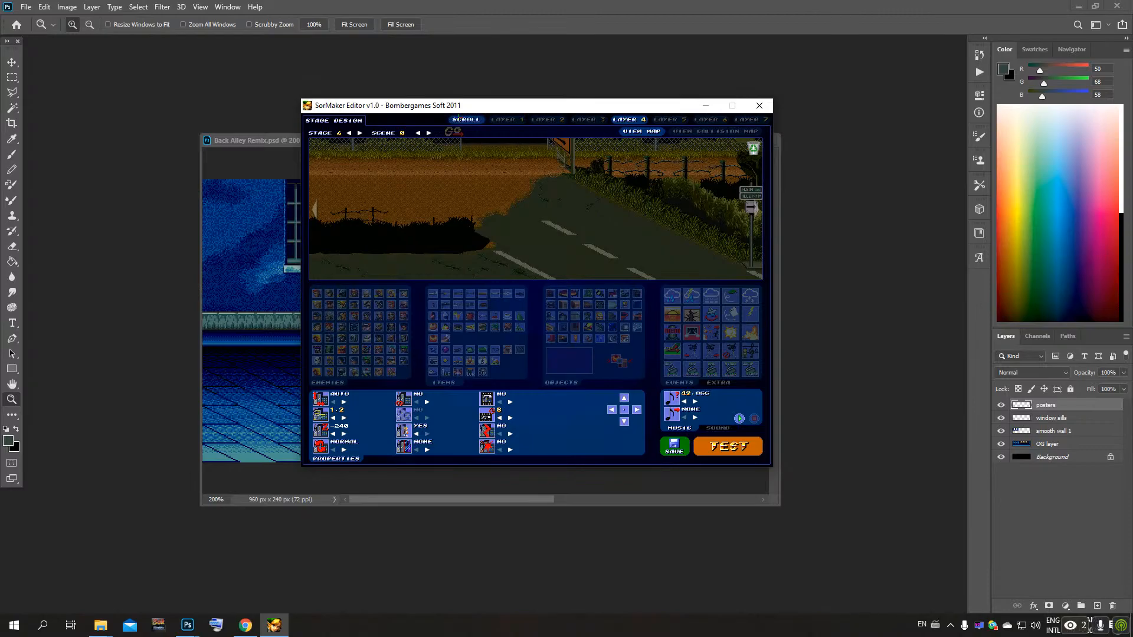
{"action": "left_click", "coordinate": [466, 120]}
{"action": "left_click", "coordinate": [755, 210]}
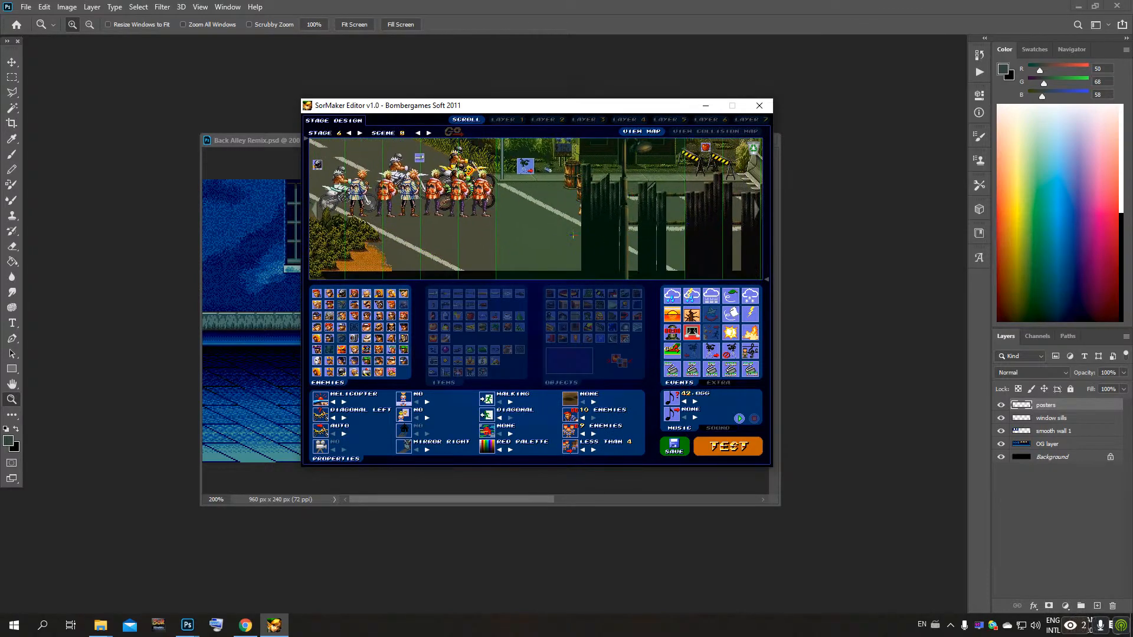
{"action": "left_click", "coordinate": [627, 120]}
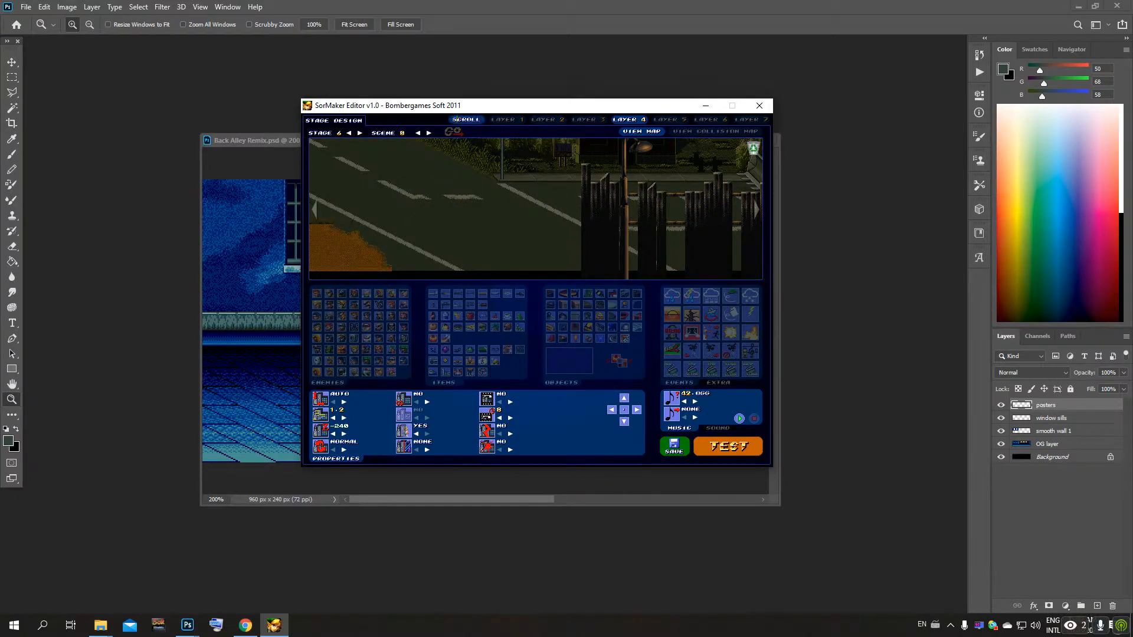
{"action": "left_click", "coordinate": [666, 120]}
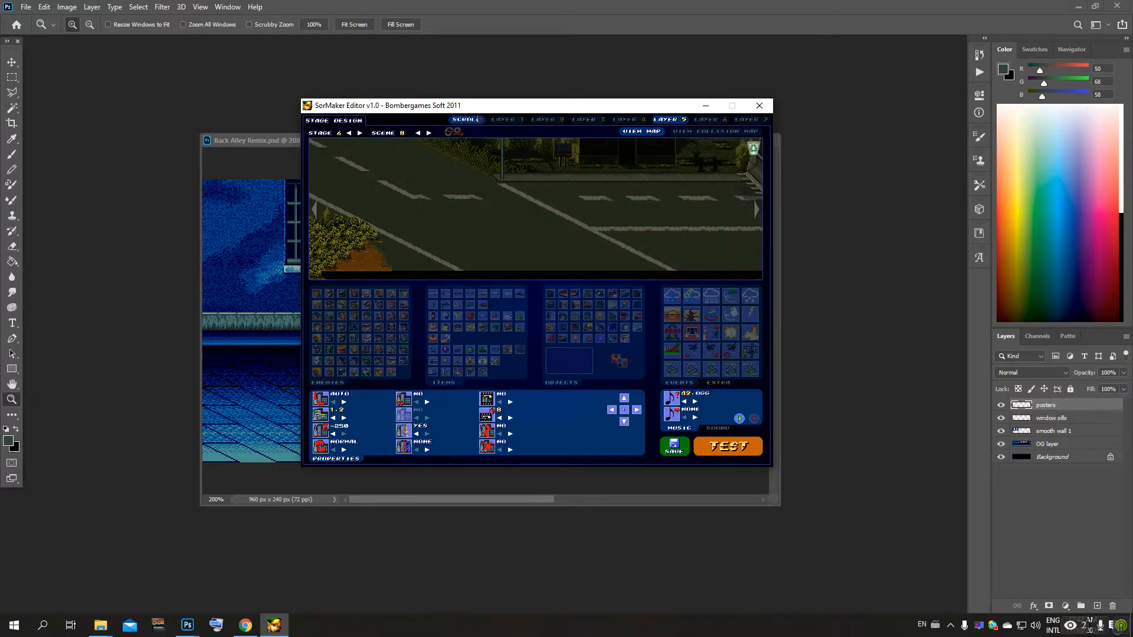
{"action": "left_click", "coordinate": [710, 120]}
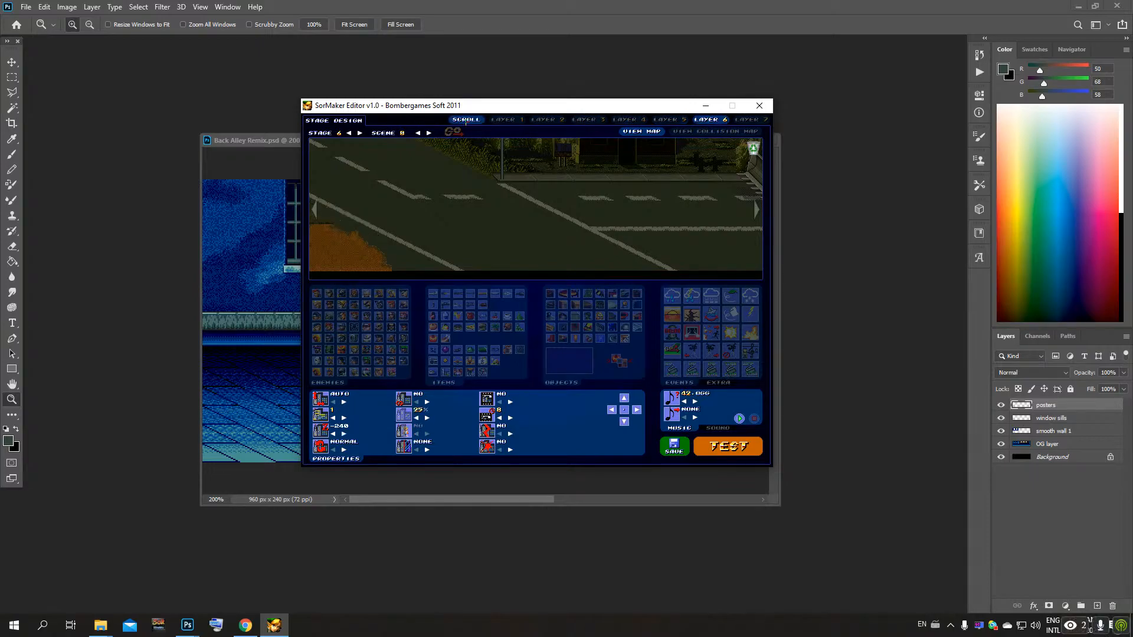
{"action": "left_click", "coordinate": [466, 119]}
Step: Compare layer 6 around the bulldozer and barricades with the full scroll view
{"action": "key", "text": "Right"}
{"action": "key", "text": "Up"}
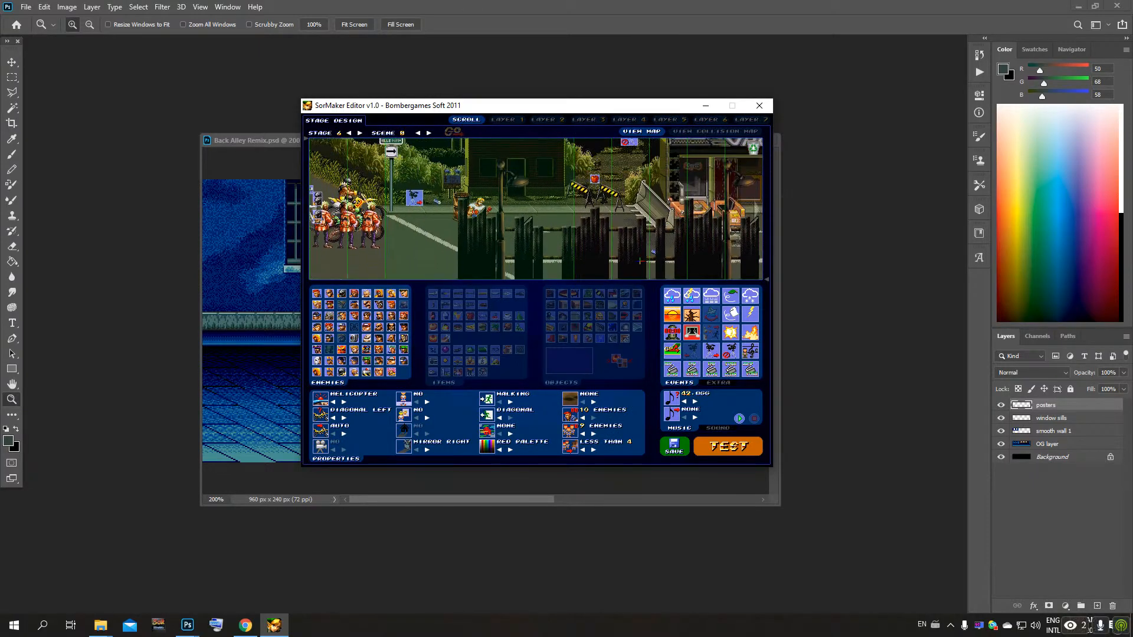
{"action": "left_click", "coordinate": [714, 122]}
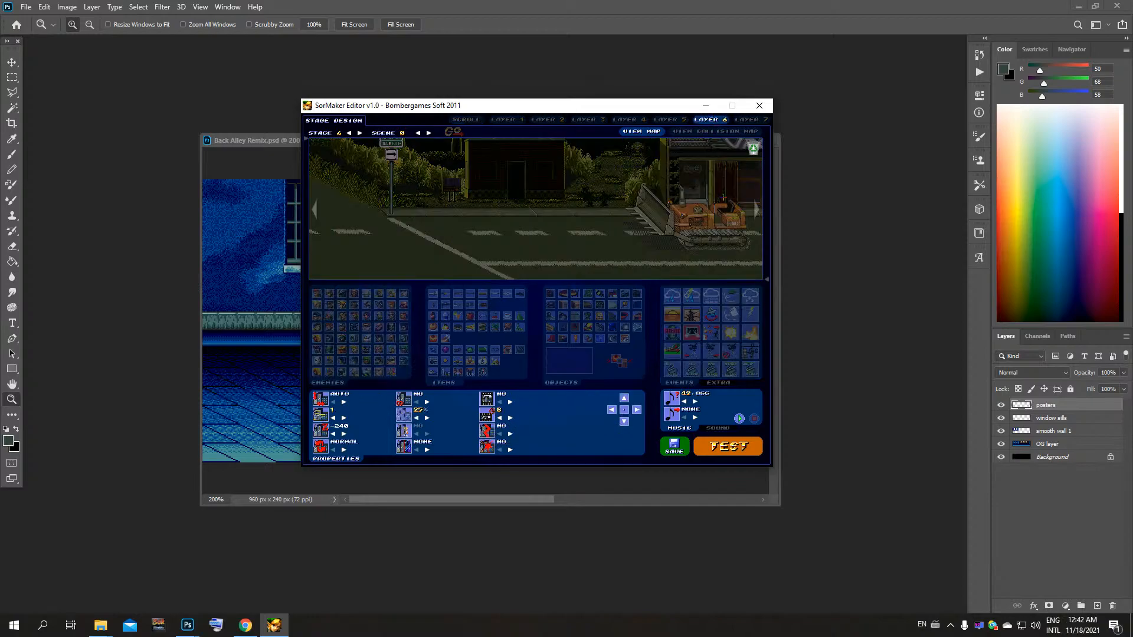
{"action": "left_click", "coordinate": [466, 119]}
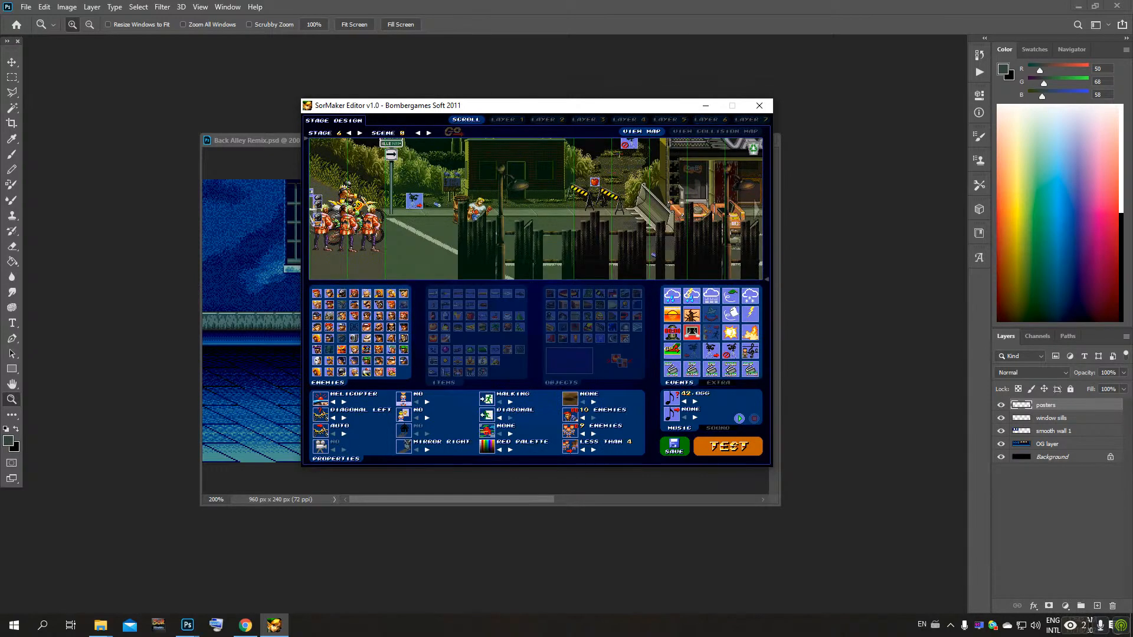
Step: Compare layer 7 with the full scroll view at the railway area and around the houses below it
{"action": "key", "text": "Up"}
{"action": "key", "text": "Up"}
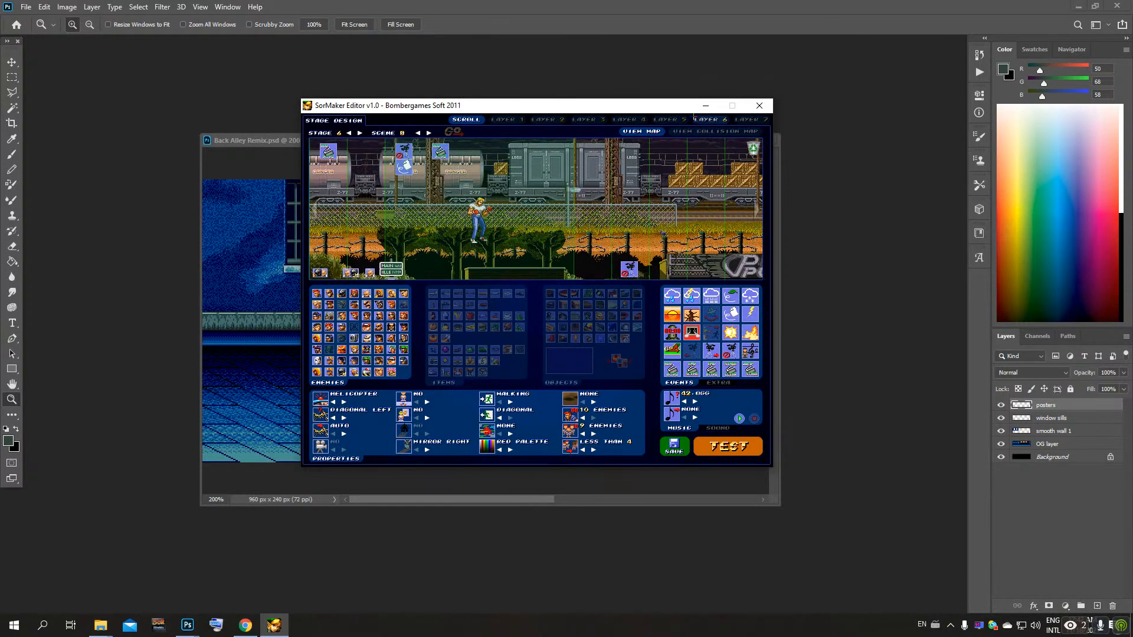
{"action": "left_click", "coordinate": [708, 119]}
{"action": "left_click", "coordinate": [751, 119]}
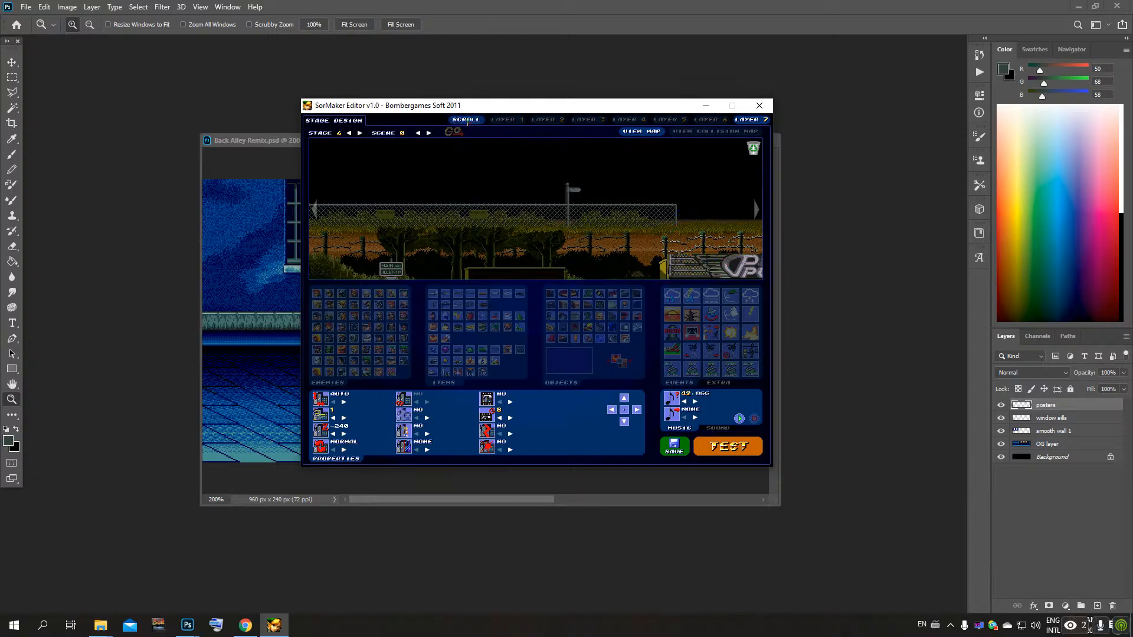
{"action": "left_click", "coordinate": [466, 120]}
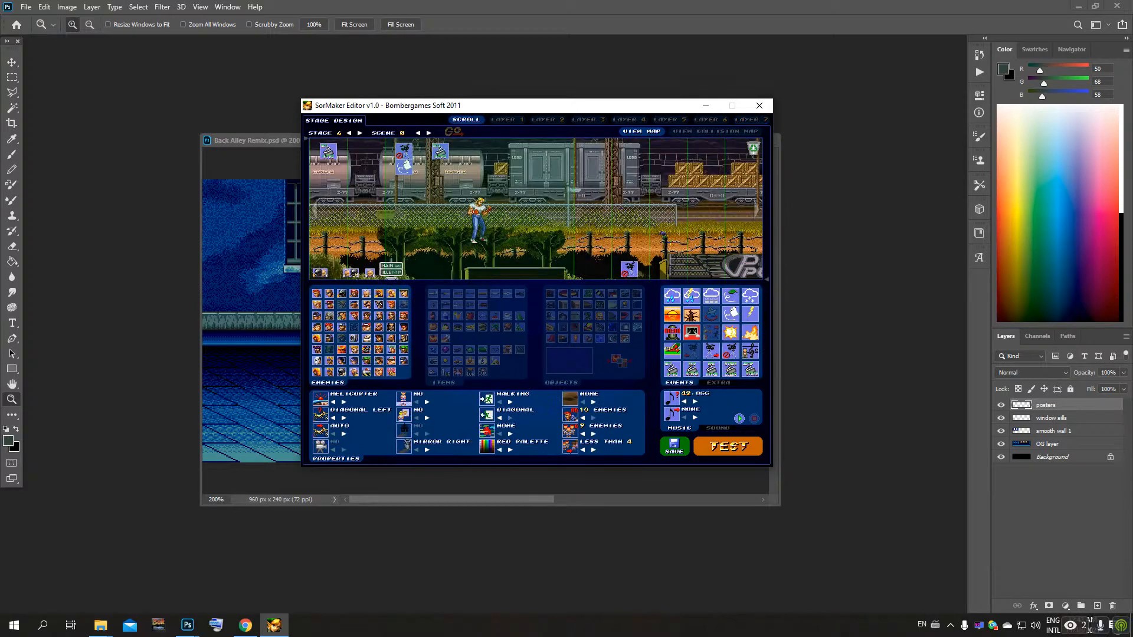
{"action": "left_click", "coordinate": [751, 120]}
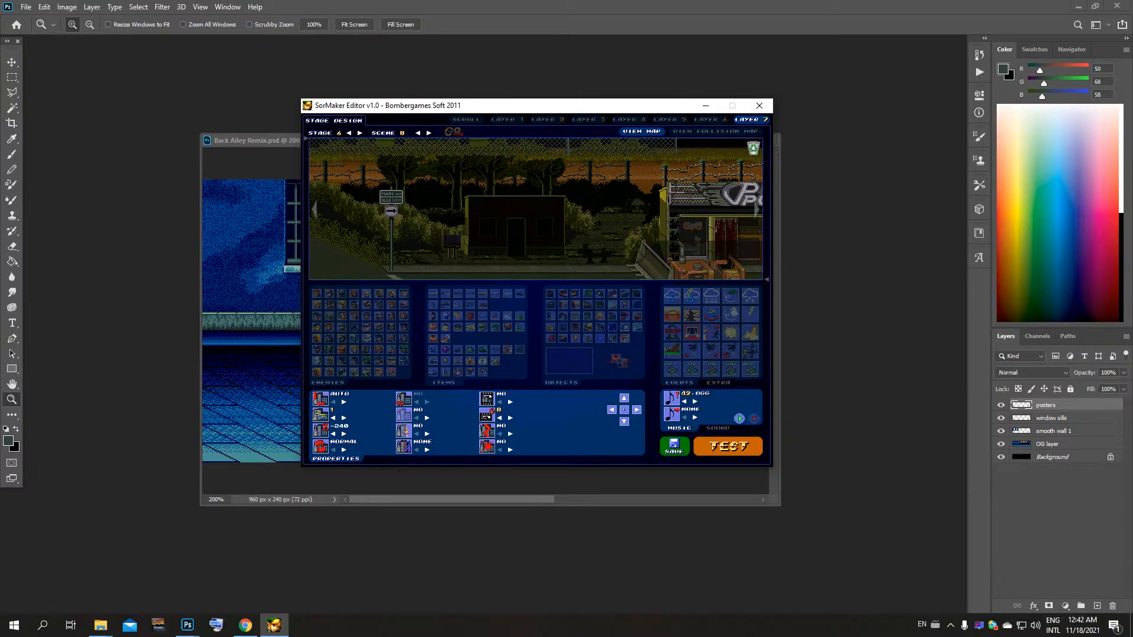
{"action": "left_click", "coordinate": [466, 119]}
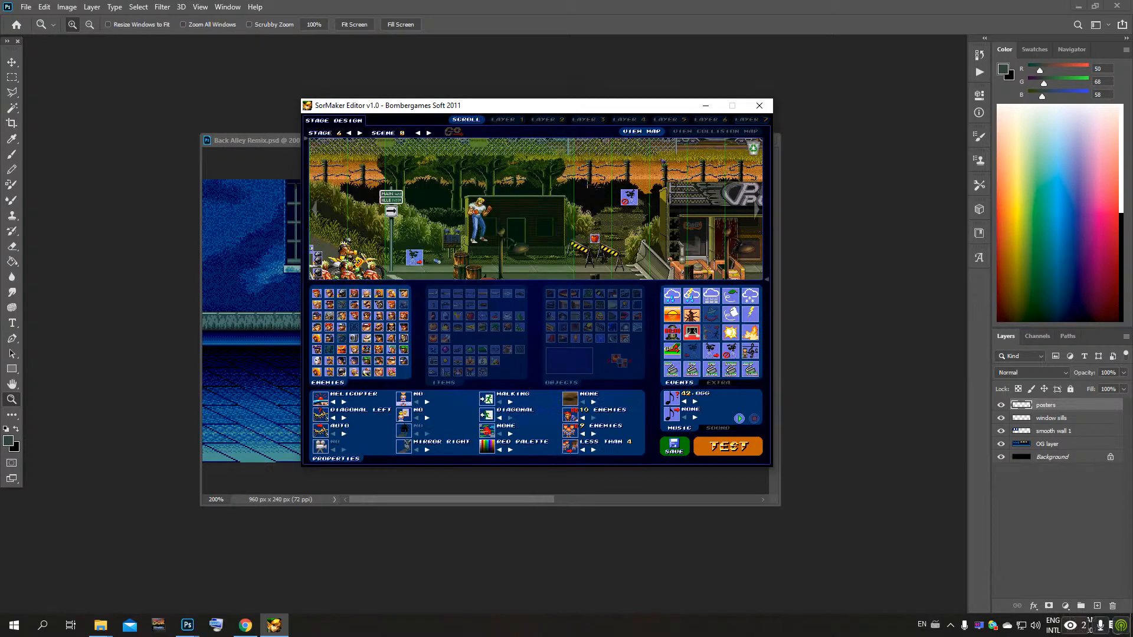
{"action": "left_click_drag", "start_coordinate": [531, 183], "coordinate": [535, 248]}
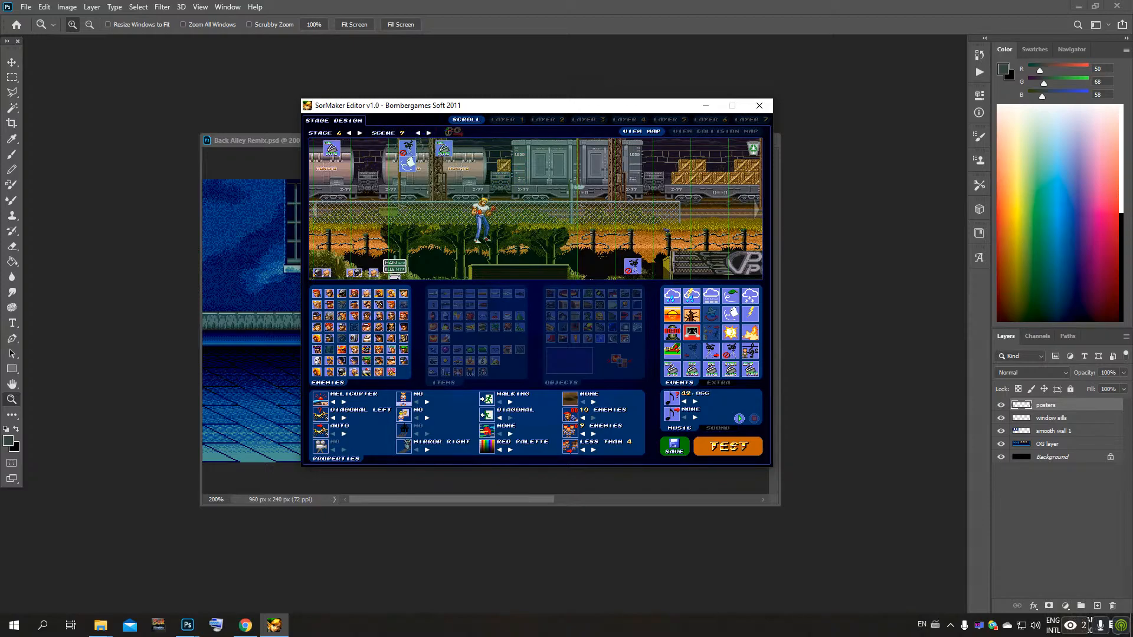
Step: Go through scene 9 to scene 10 and examine its map from the glass-fronted hall to the machine hall
{"action": "left_click", "coordinate": [429, 133]}
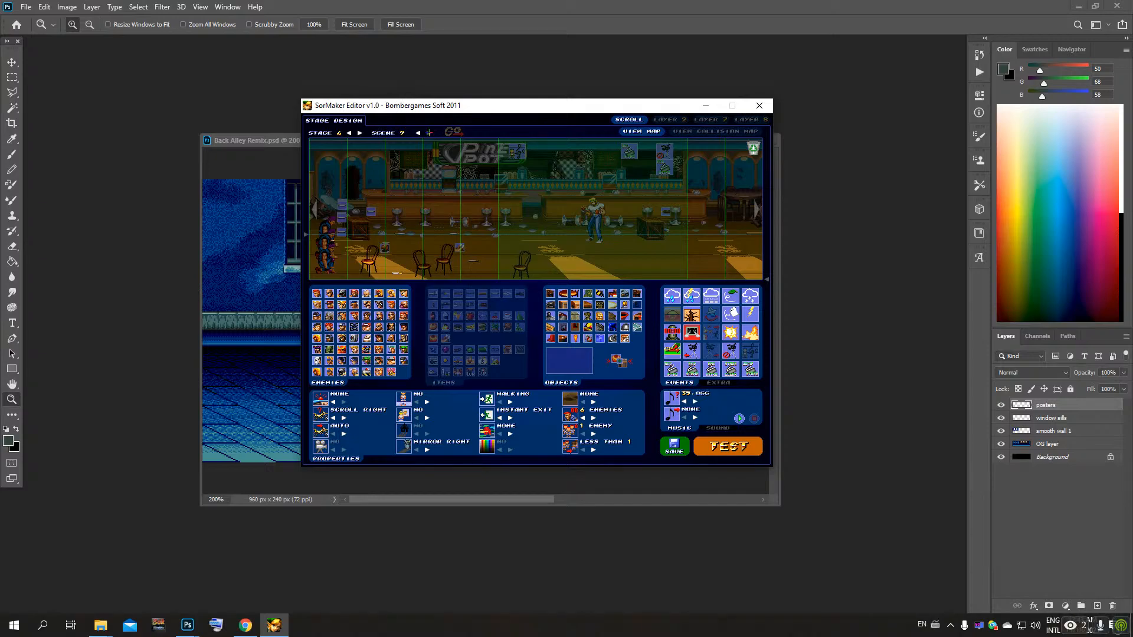
{"action": "left_click", "coordinate": [429, 133]}
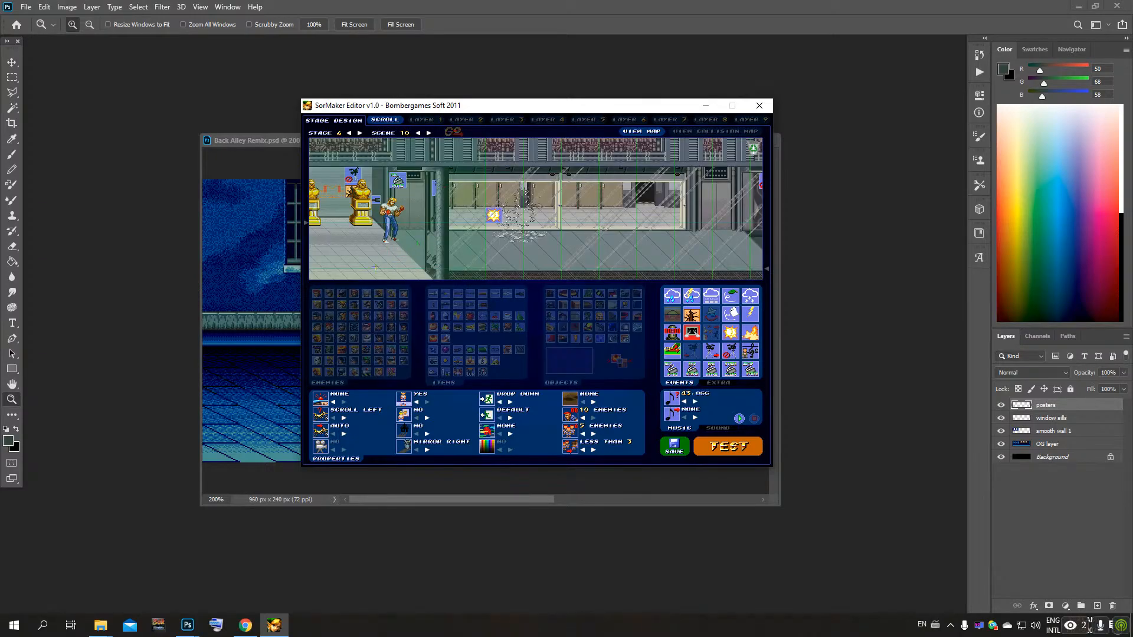
{"action": "left_click_drag", "start_coordinate": [357, 266], "coordinate": [567, 282]}
{"action": "left_click_drag", "start_coordinate": [664, 257], "coordinate": [417, 260]}
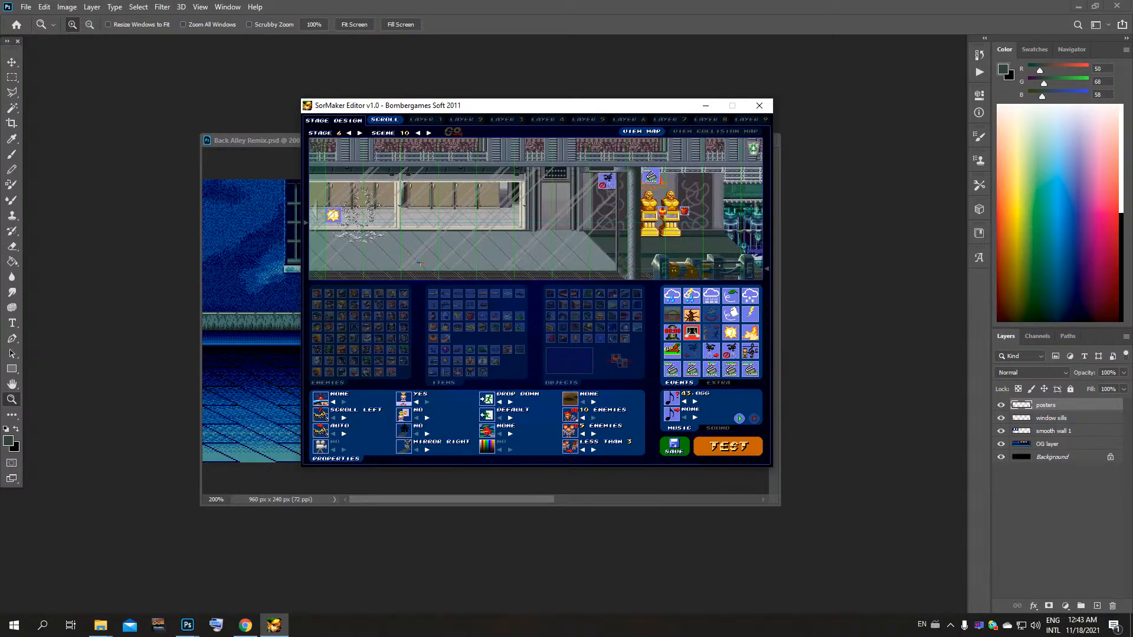
{"action": "left_click_drag", "start_coordinate": [560, 264], "coordinate": [318, 266]}
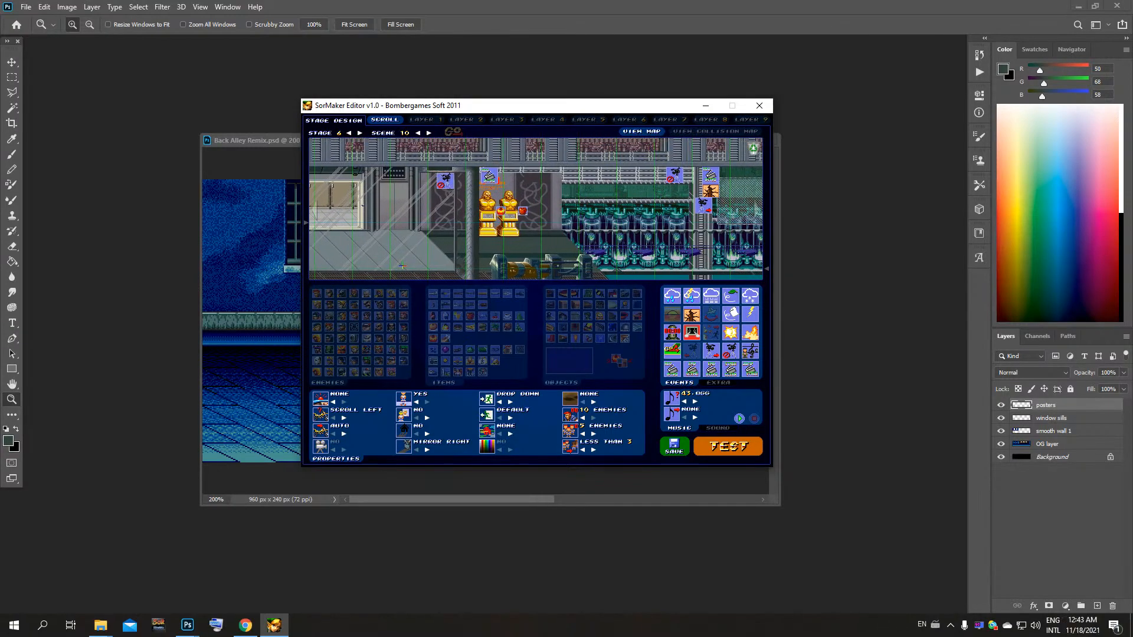
{"action": "left_click_drag", "start_coordinate": [603, 246], "coordinate": [517, 246]}
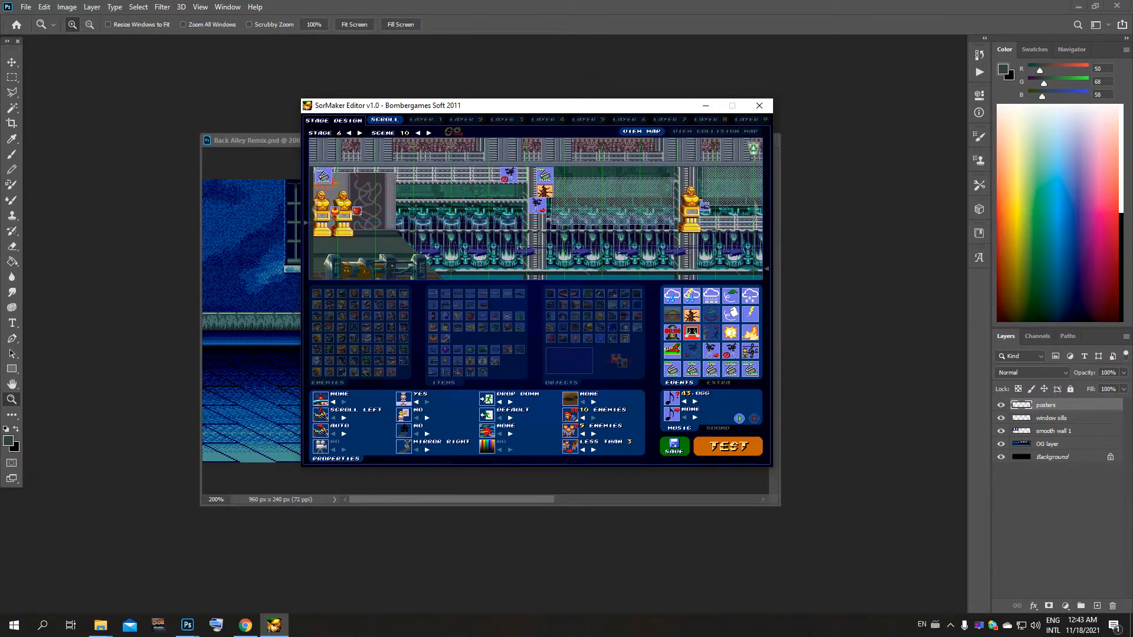
{"action": "left_click_drag", "start_coordinate": [640, 246], "coordinate": [562, 245]}
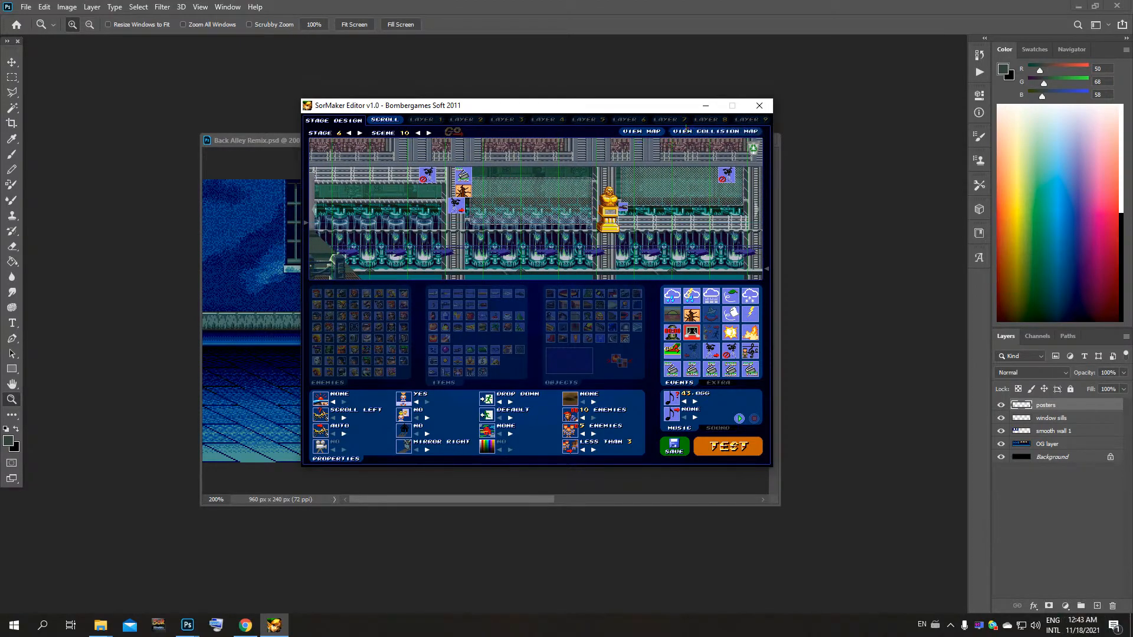
Step: Check scene 10's collision map at the machine hall, then return to the map view and inspect the control room area
{"action": "left_click", "coordinate": [706, 130]}
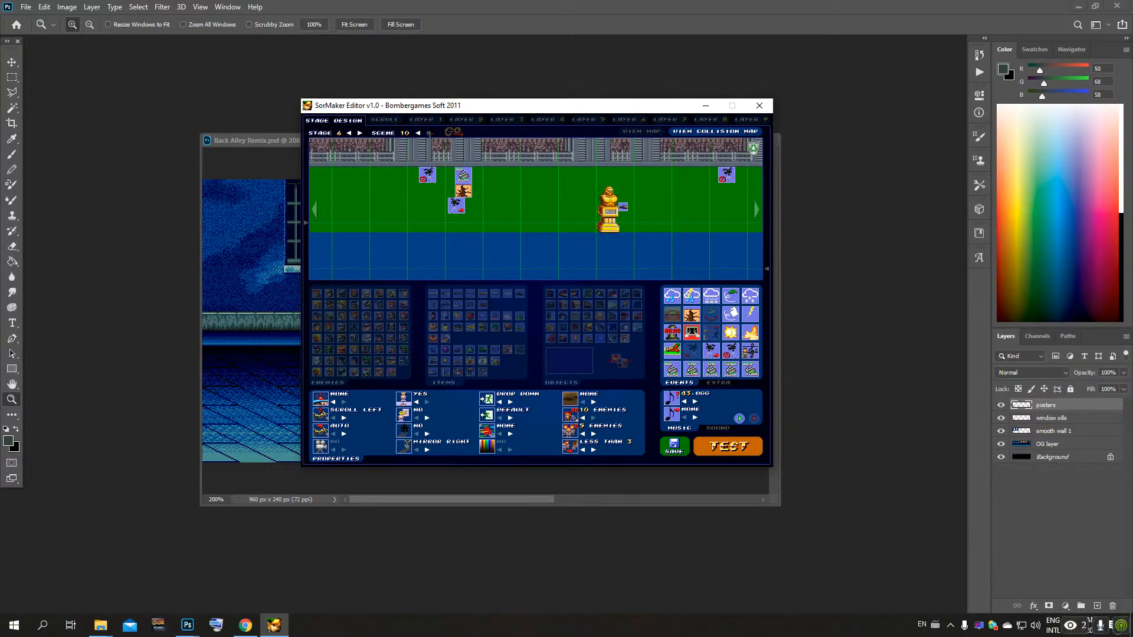
{"action": "left_click", "coordinate": [642, 132]}
{"action": "left_click_drag", "start_coordinate": [696, 235], "coordinate": [539, 235]}
{"action": "left_click_drag", "start_coordinate": [693, 238], "coordinate": [482, 240]}
{"action": "left_click_drag", "start_coordinate": [686, 220], "coordinate": [538, 216]}
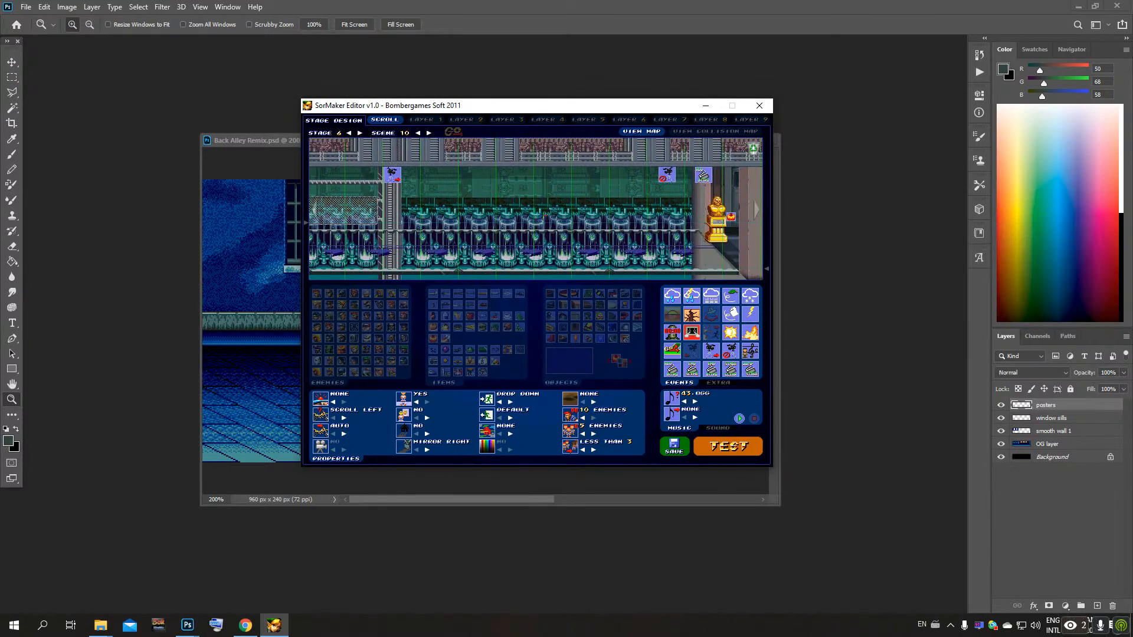
{"action": "left_click_drag", "start_coordinate": [645, 219], "coordinate": [533, 221]}
{"action": "left_click_drag", "start_coordinate": [744, 236], "coordinate": [525, 238]}
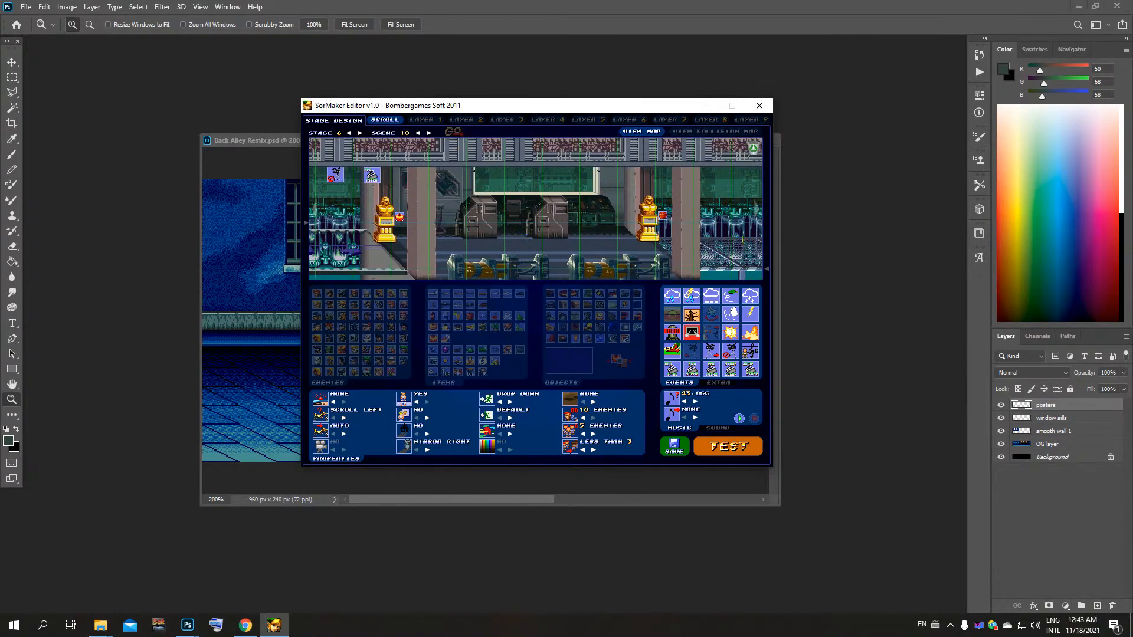
{"action": "left_click_drag", "start_coordinate": [732, 241], "coordinate": [582, 244]}
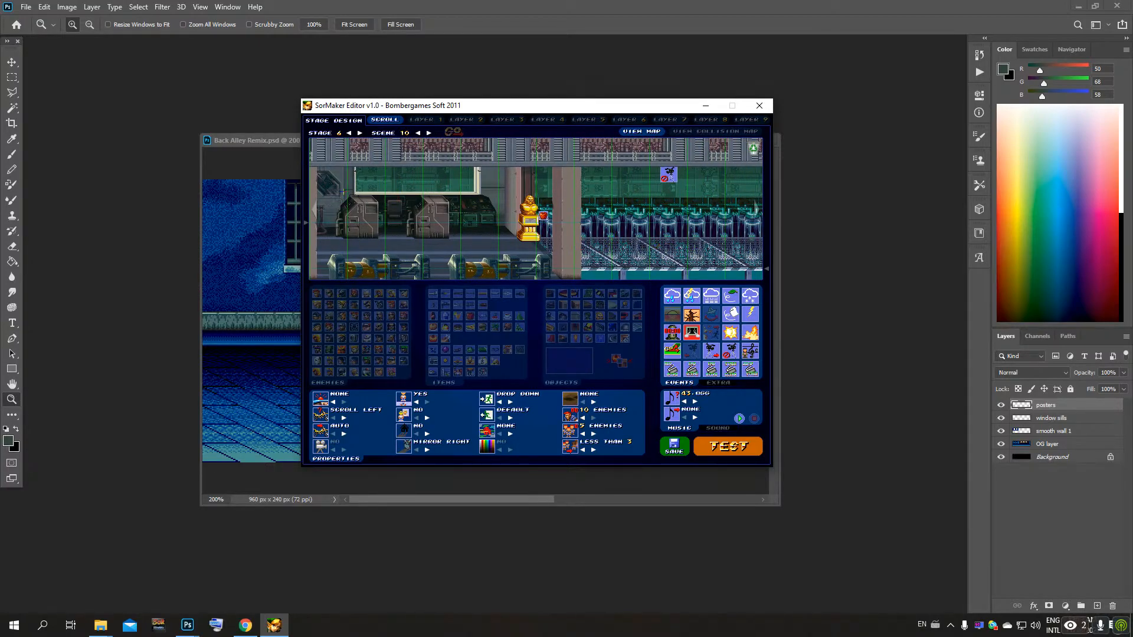
Step: Examine how the foreground railing and machine shift against scene 10's lobby with the potted trees and golden statues
{"action": "left_click", "coordinate": [315, 188]}
{"action": "left_click", "coordinate": [314, 203]}
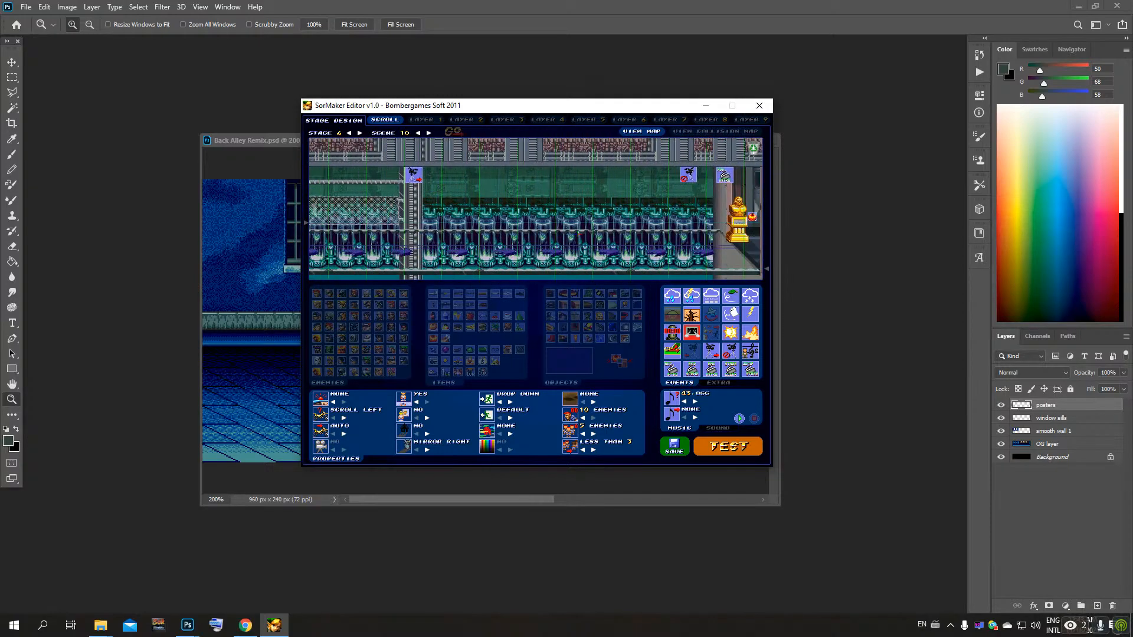
{"action": "left_click", "coordinate": [314, 203]}
{"action": "left_click", "coordinate": [314, 204]}
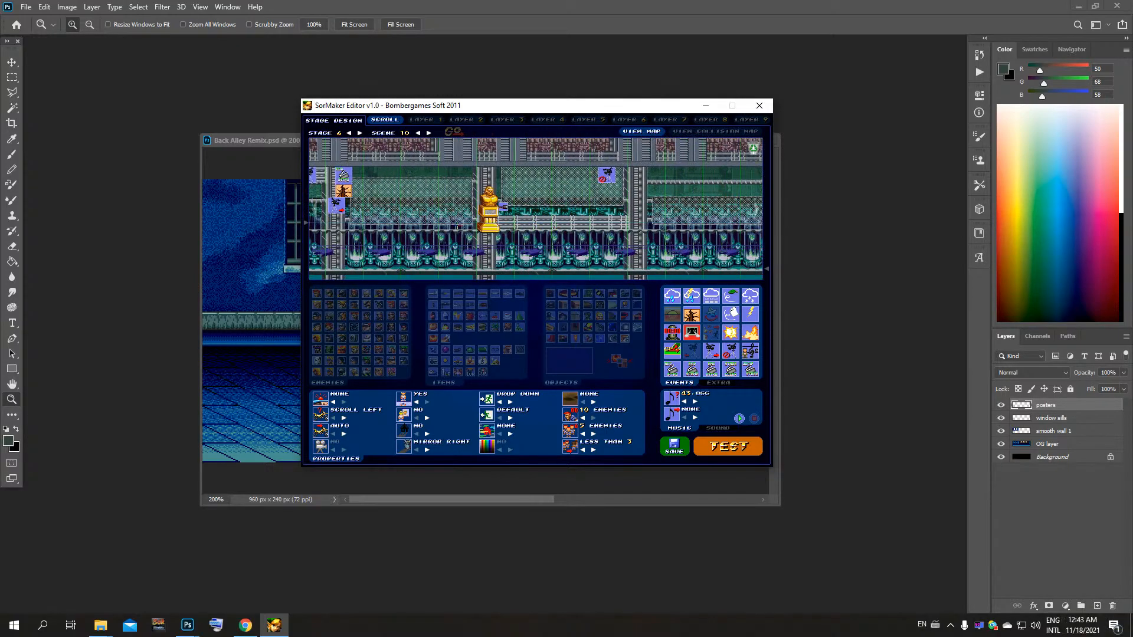
{"action": "left_click", "coordinate": [314, 204]}
{"action": "left_click_drag", "start_coordinate": [349, 247], "coordinate": [666, 269]}
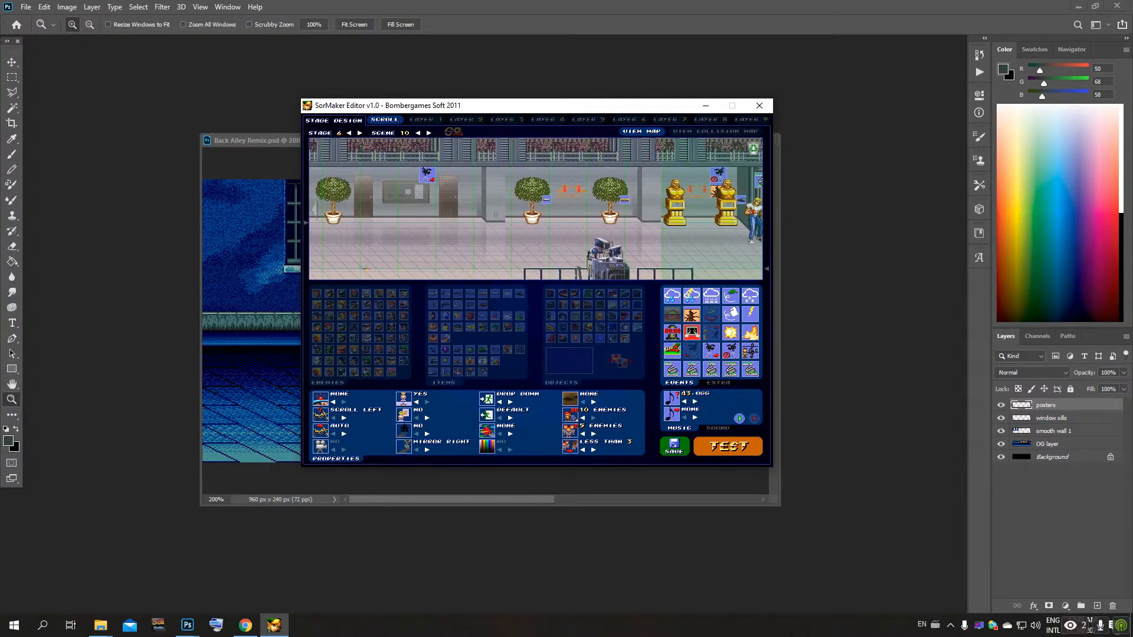
{"action": "left_click_drag", "start_coordinate": [490, 270], "coordinate": [519, 271]}
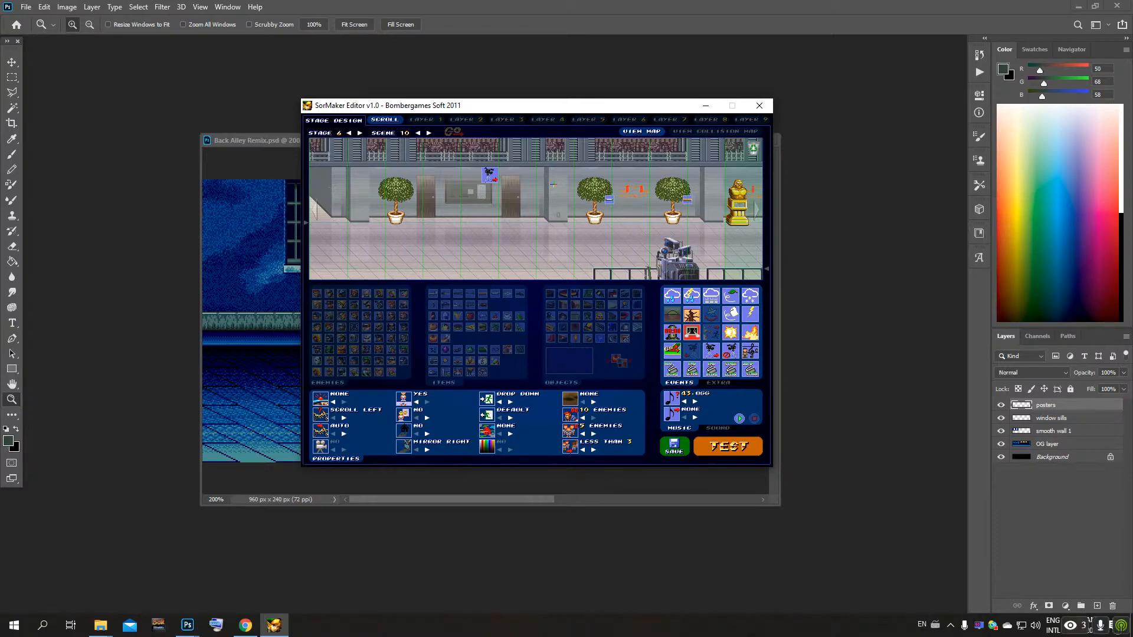
{"action": "left_click_drag", "start_coordinate": [719, 200], "coordinate": [586, 199]}
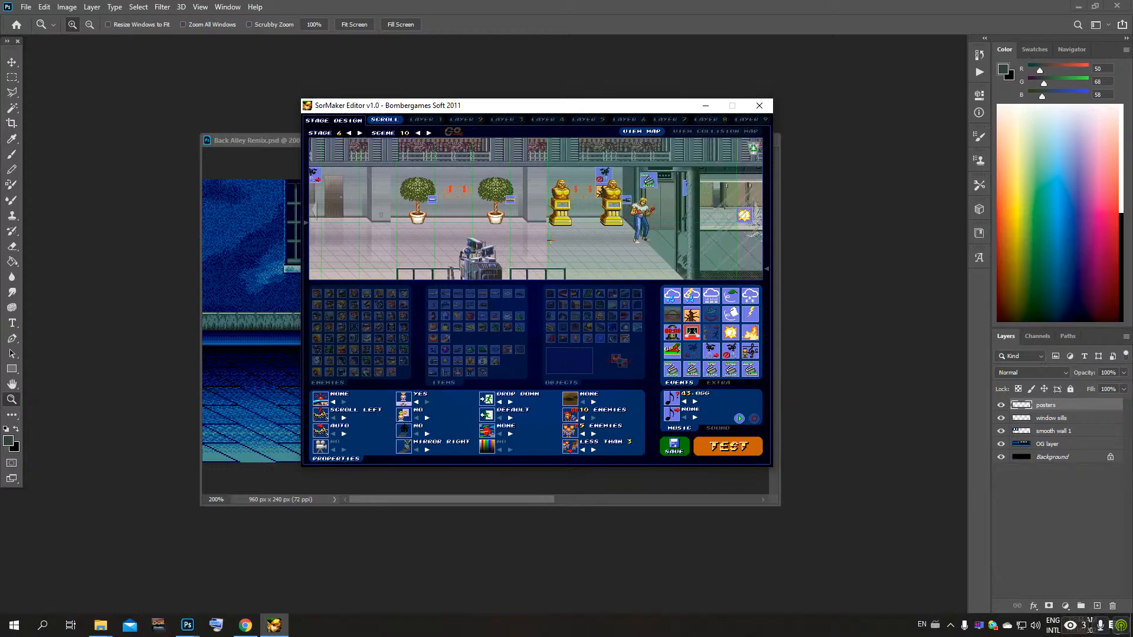
{"action": "key", "text": "Left"}
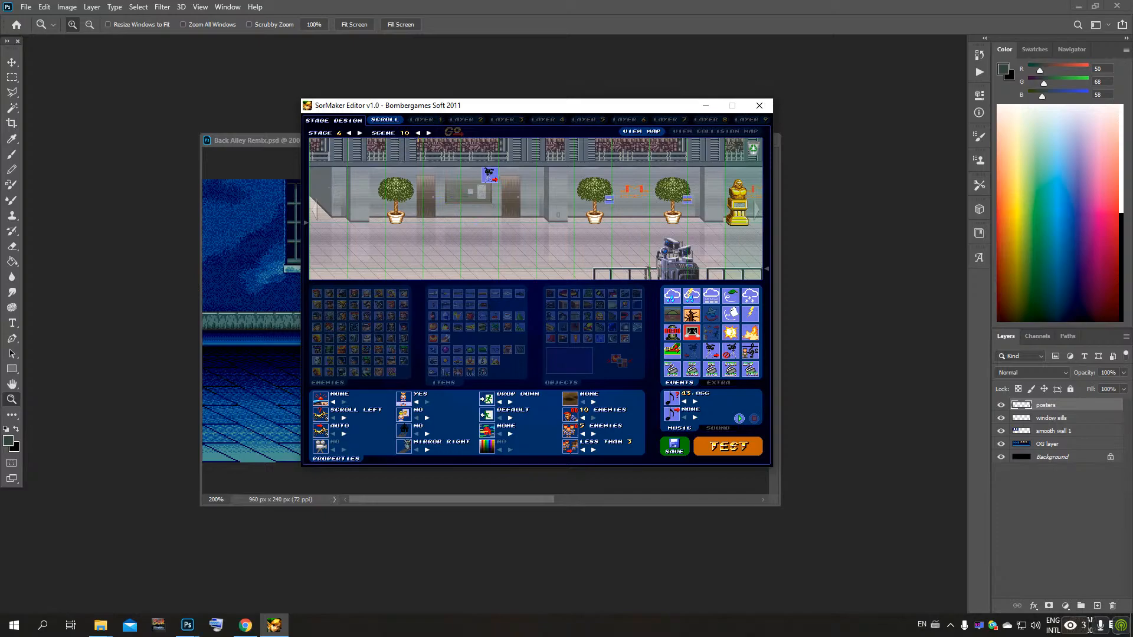
Step: Go through scene 11 to scene 12 and examine how its layers shift across the factory floor at different horizontal positions
{"action": "left_click", "coordinate": [429, 132]}
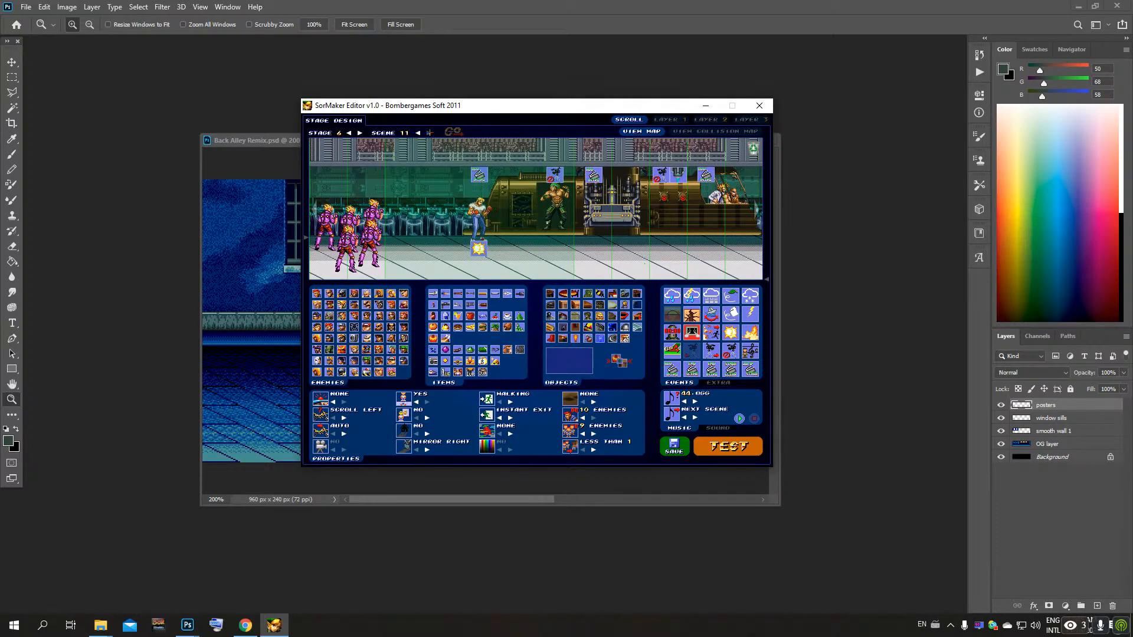
{"action": "left_click", "coordinate": [429, 133]}
{"action": "key", "text": "Left"}
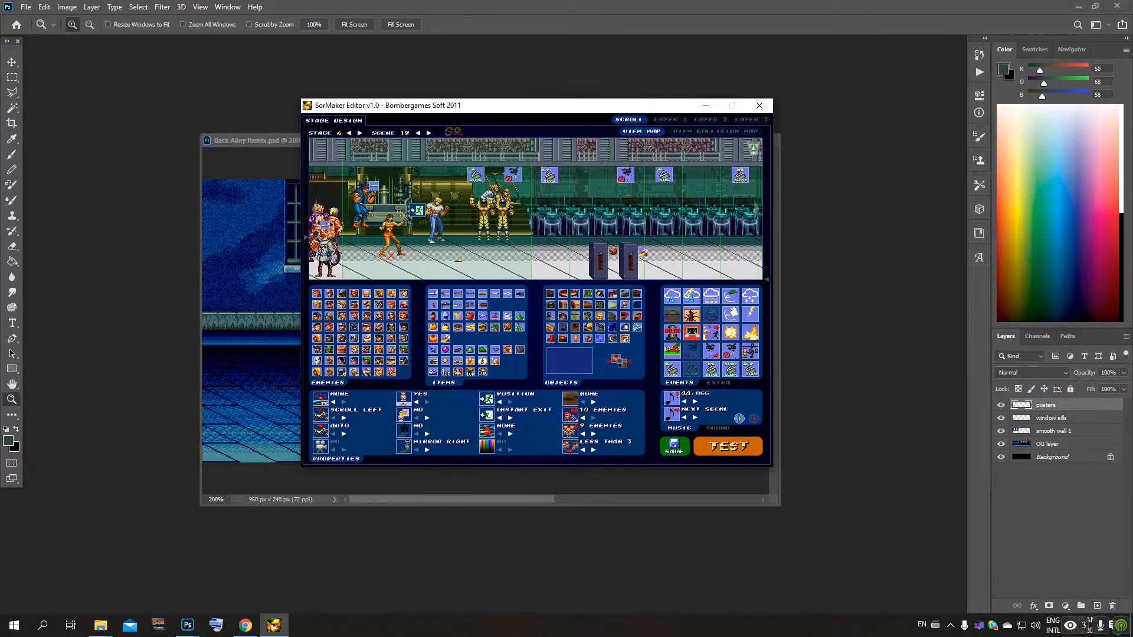
{"action": "left_click_drag", "start_coordinate": [541, 261], "coordinate": [498, 272]}
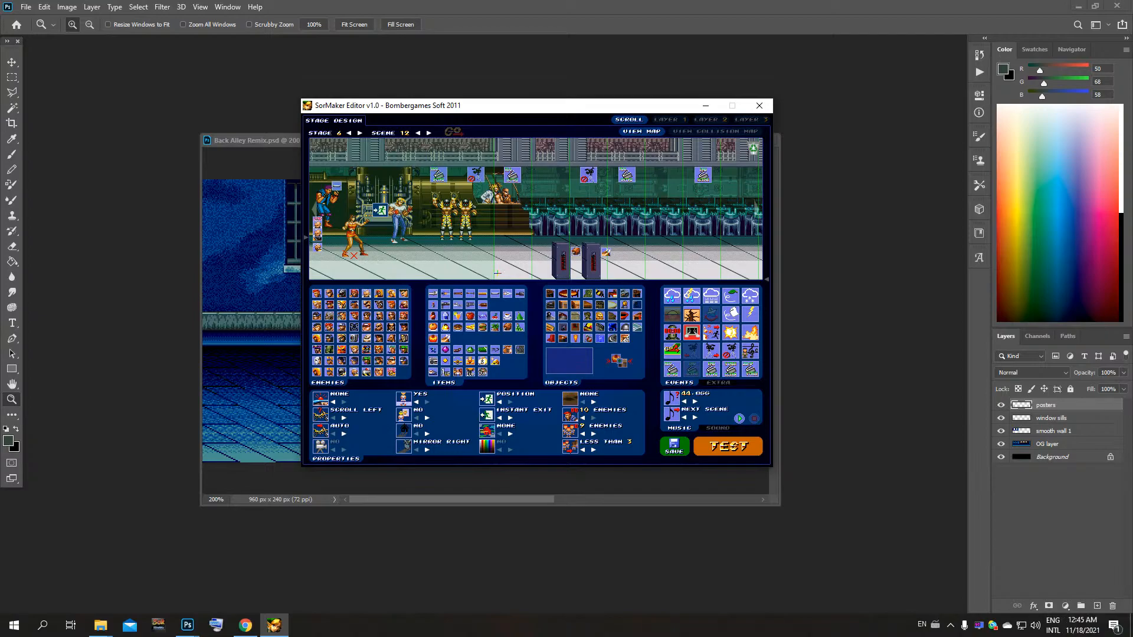
{"action": "key", "text": "Right"}
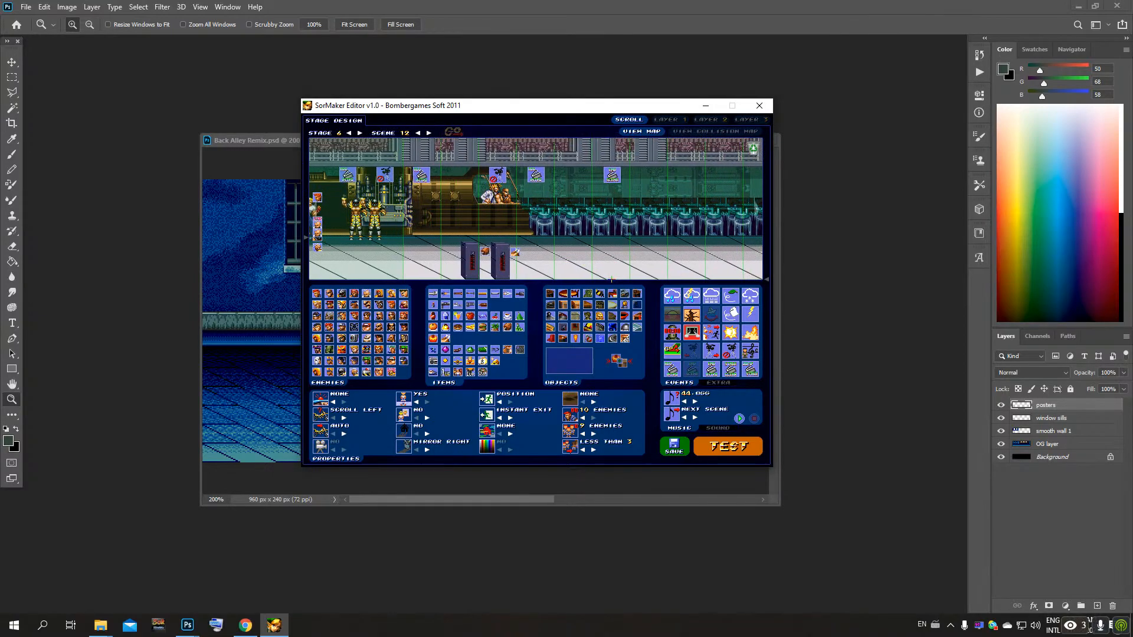
{"action": "key", "text": "Left"}
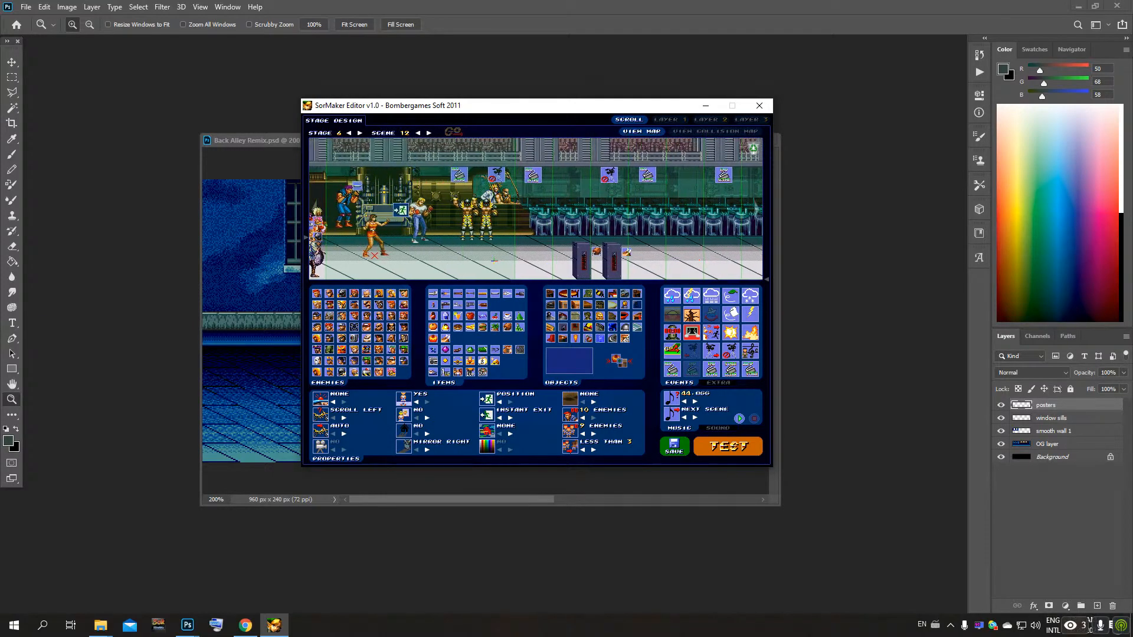
{"action": "key", "text": "Left"}
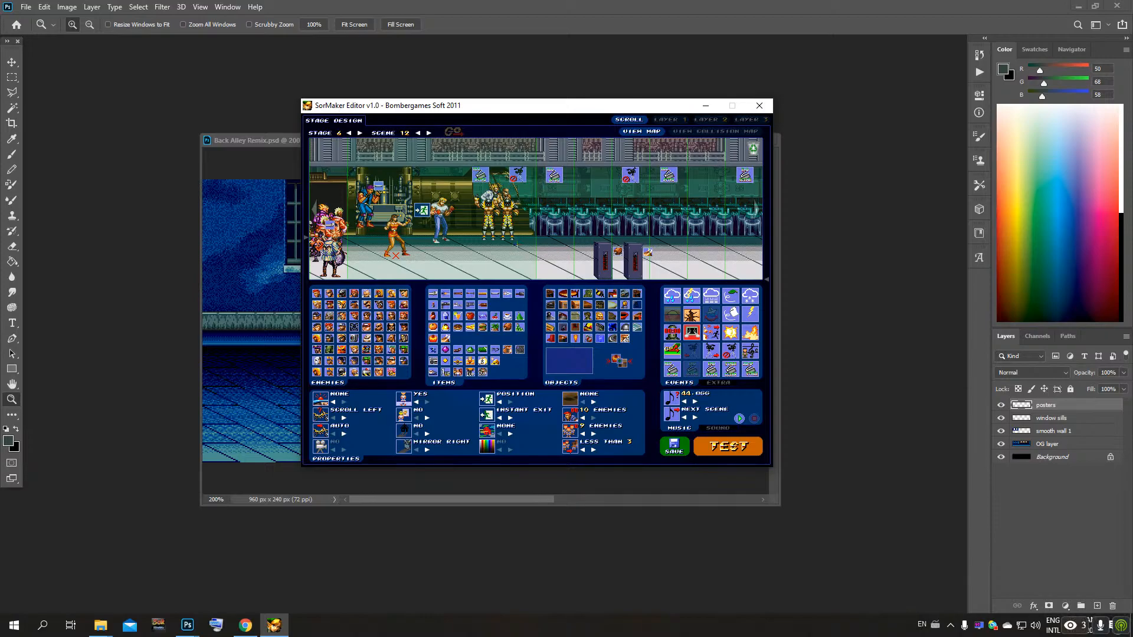
{"action": "key", "text": "Right"}
{"action": "key", "text": "Right"}
{"action": "key", "text": "Left"}
{"action": "mouse_move", "coordinate": [681, 270]}
{"action": "left_mouse_down"}
{"action": "mouse_move", "coordinate": [634, 273]}
{"action": "mouse_move", "coordinate": [689, 275]}
{"action": "left_mouse_up"}
{"action": "left_click_drag", "start_coordinate": [452, 268], "coordinate": [674, 258]}
Step: Advance to scene 14 and examine the desert road's sky, bushes, signs and buildings along the map
{"action": "left_click", "coordinate": [430, 133]}
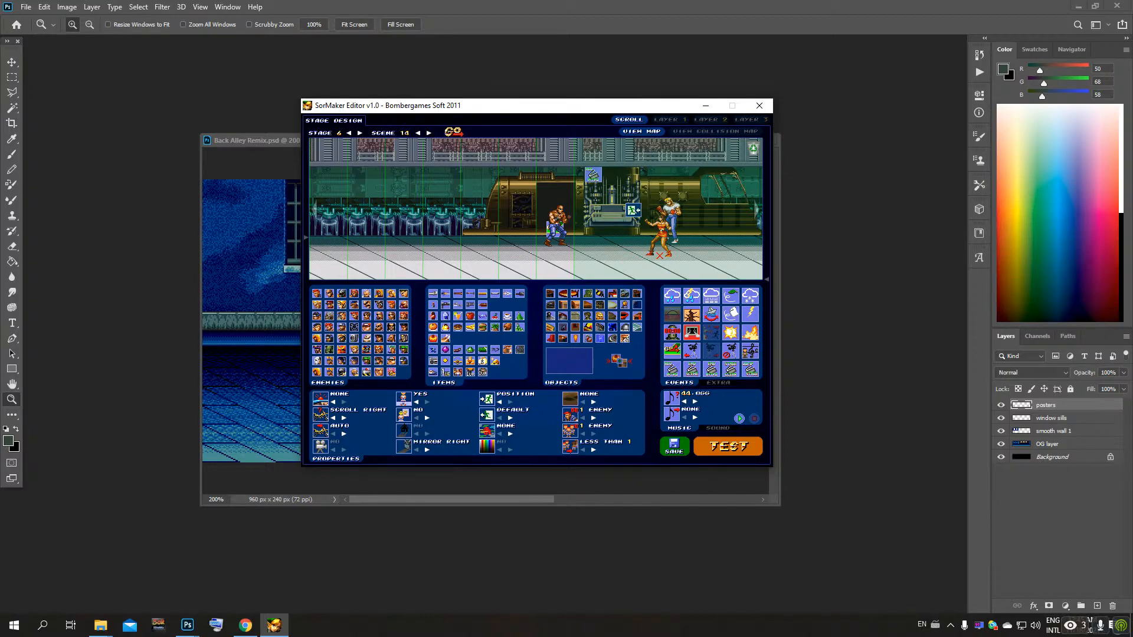
{"action": "left_click", "coordinate": [429, 133]}
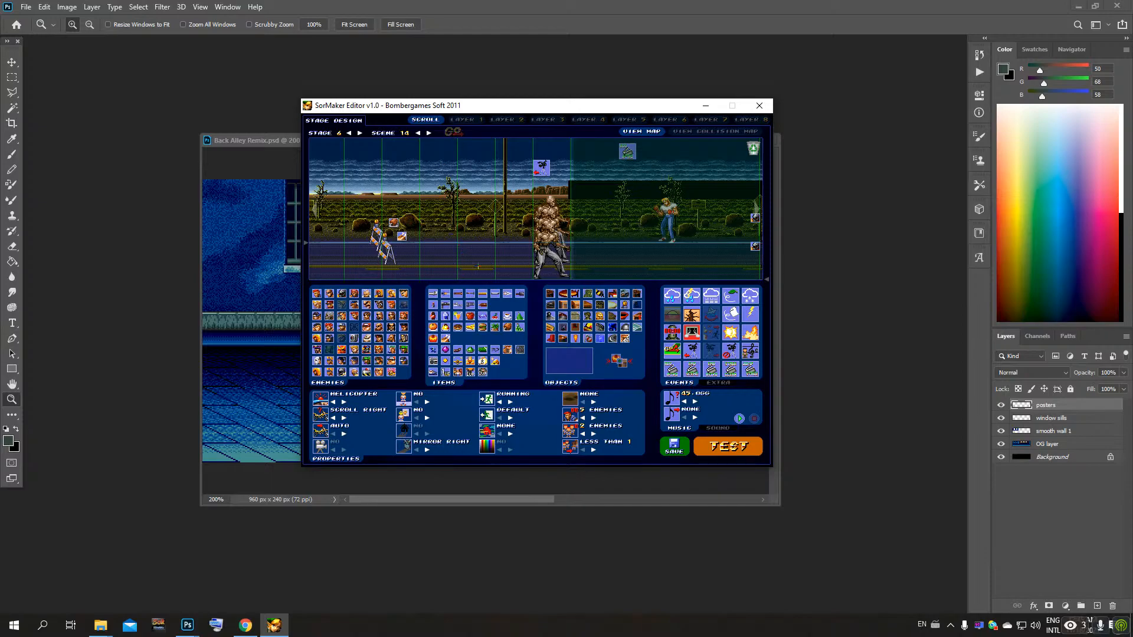
{"action": "key", "text": "Right"}
{"action": "left_click_drag", "start_coordinate": [662, 171], "coordinate": [624, 172]}
{"action": "left_click_drag", "start_coordinate": [416, 176], "coordinate": [587, 179]}
{"action": "left_click_drag", "start_coordinate": [323, 181], "coordinate": [584, 183]}
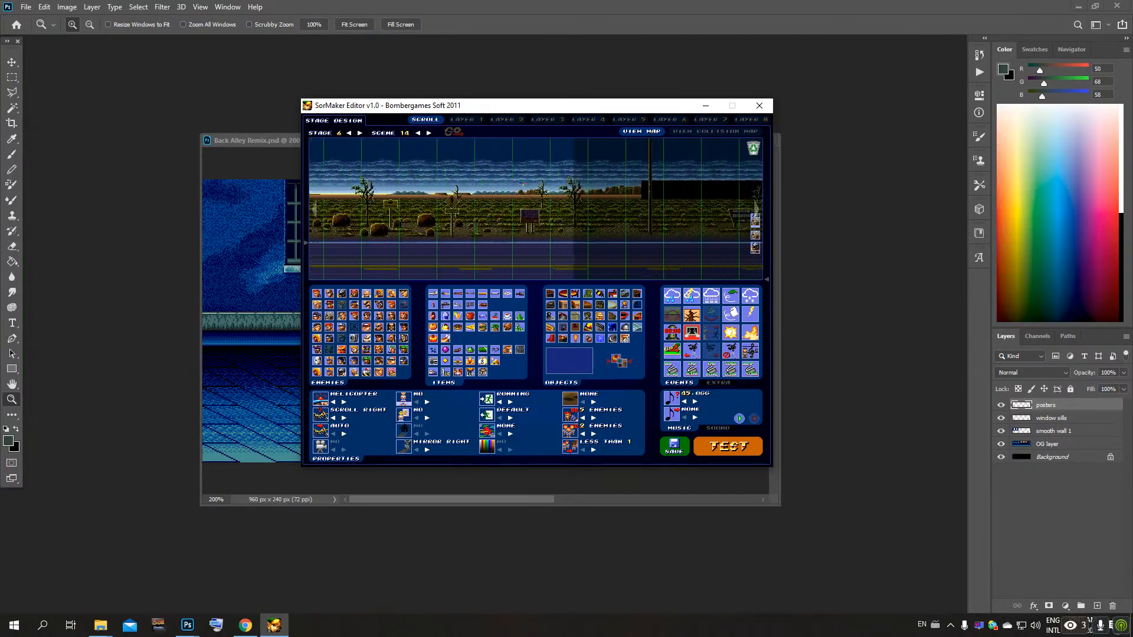
{"action": "left_click_drag", "start_coordinate": [360, 188], "coordinate": [643, 186]}
{"action": "left_click_drag", "start_coordinate": [360, 182], "coordinate": [646, 177]}
{"action": "left_click_drag", "start_coordinate": [370, 167], "coordinate": [439, 152]}
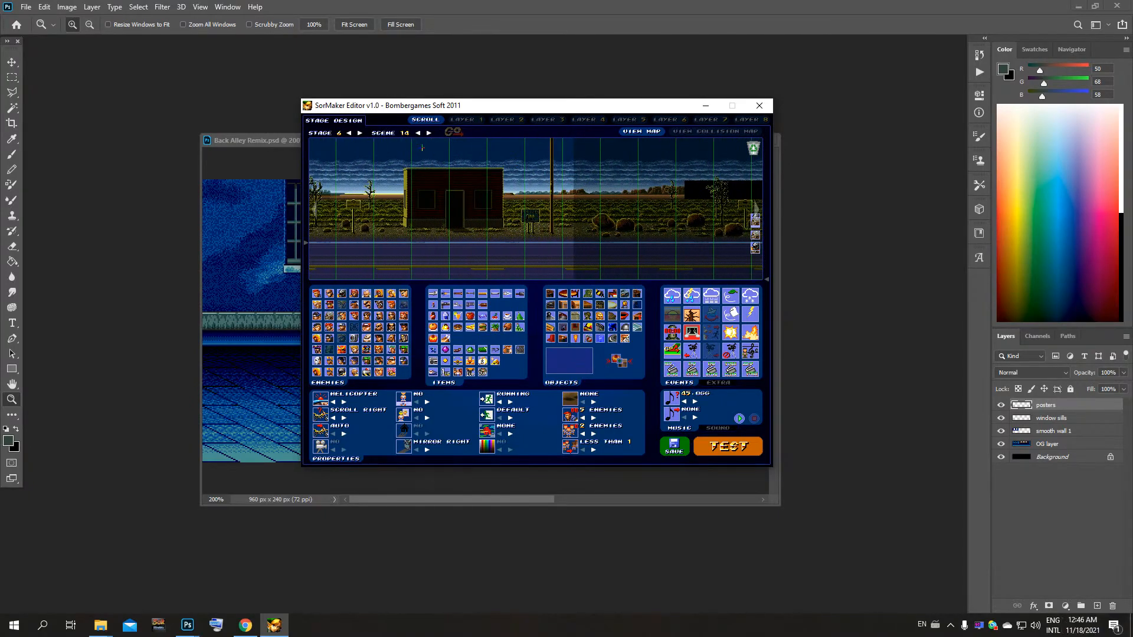
{"action": "left_click_drag", "start_coordinate": [352, 145], "coordinate": [609, 157]}
{"action": "left_click_drag", "start_coordinate": [350, 167], "coordinate": [575, 152]}
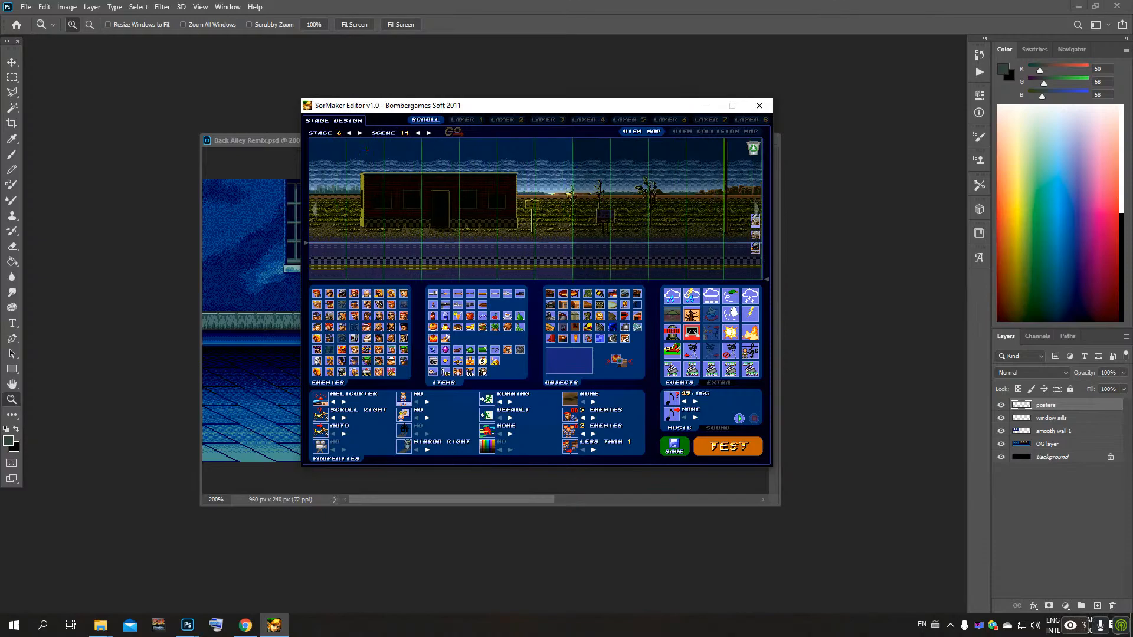
{"action": "left_click_drag", "start_coordinate": [592, 163], "coordinate": [387, 163]}
{"action": "left_click_drag", "start_coordinate": [558, 163], "coordinate": [437, 162]}
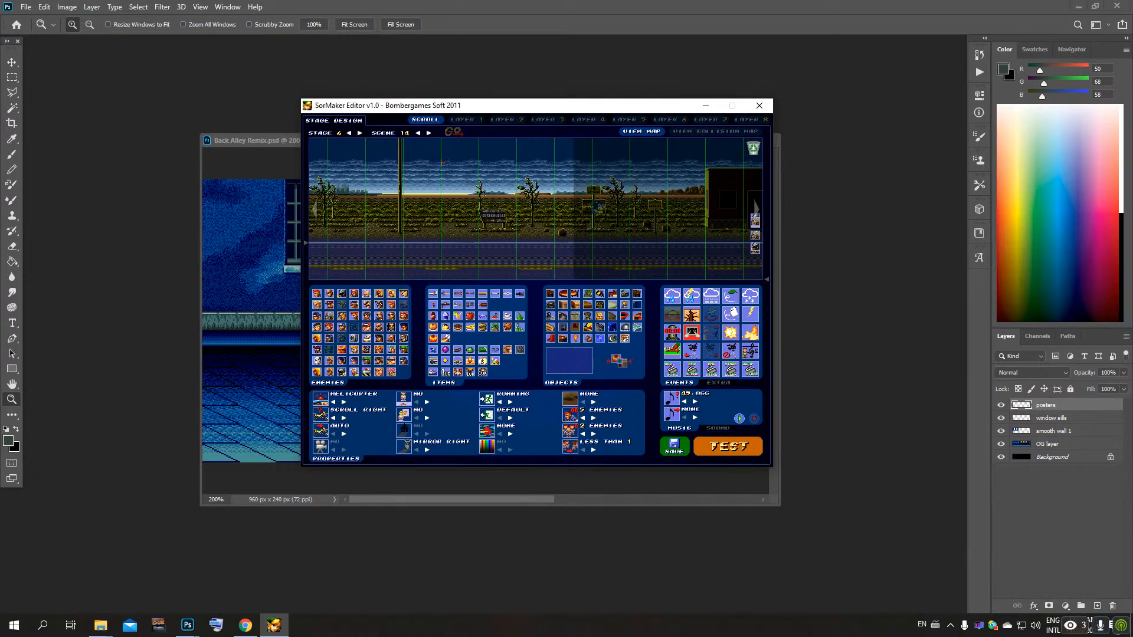
Step: Leave stage 6 after its final rooftop scene and page back through stage 5's scenes from scene 16 to scene 13
{"action": "left_click", "coordinate": [428, 133]}
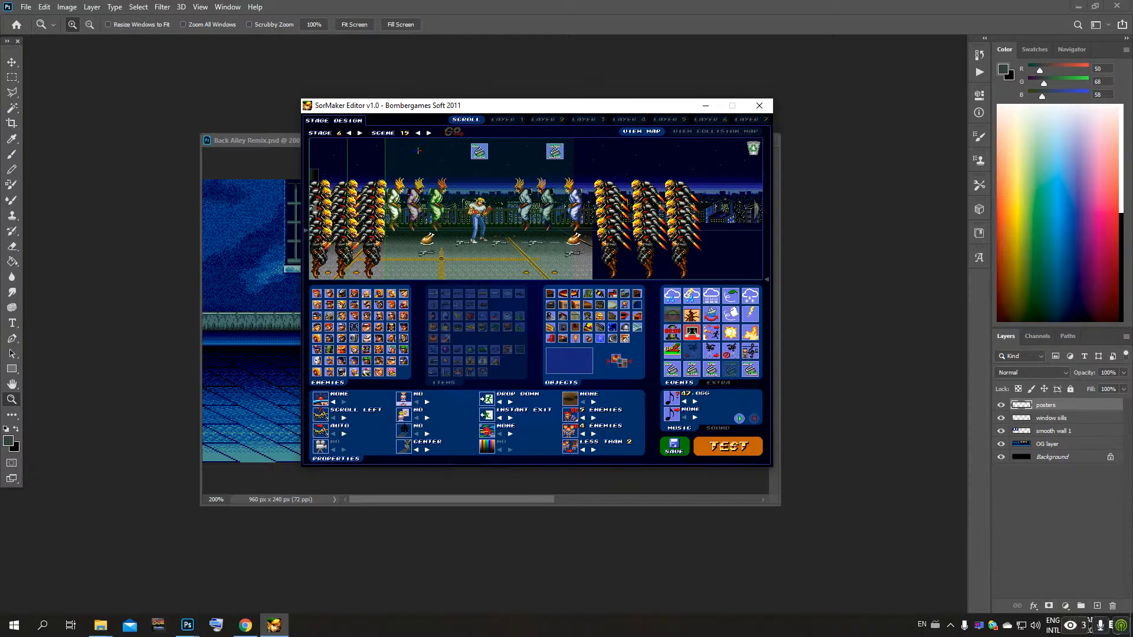
{"action": "left_click", "coordinate": [428, 133]}
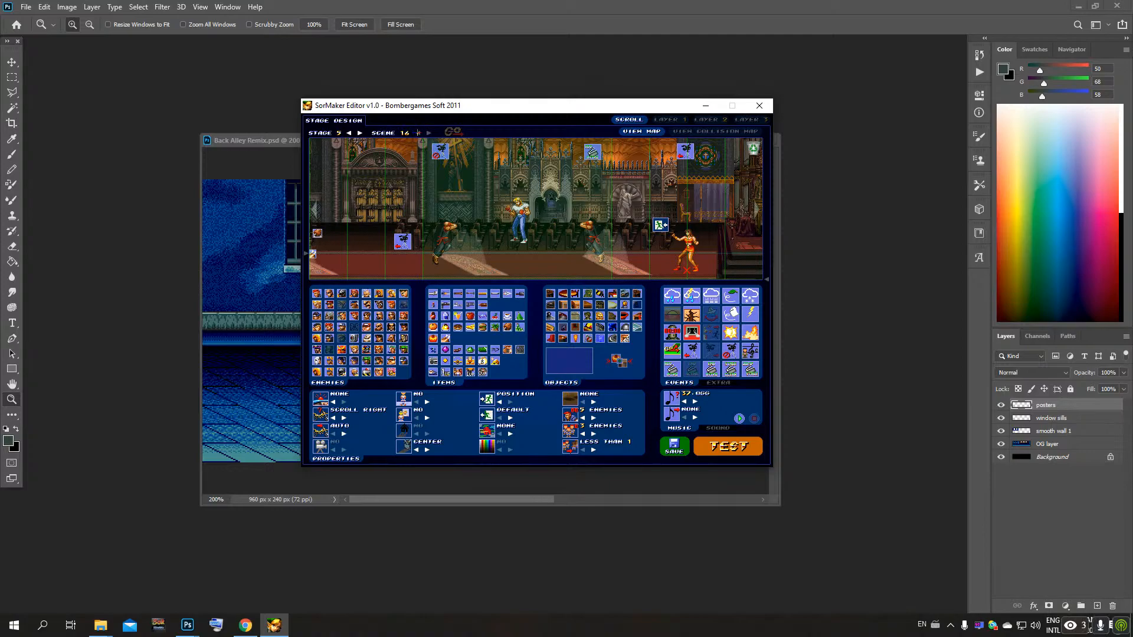
{"action": "left_click", "coordinate": [418, 132]}
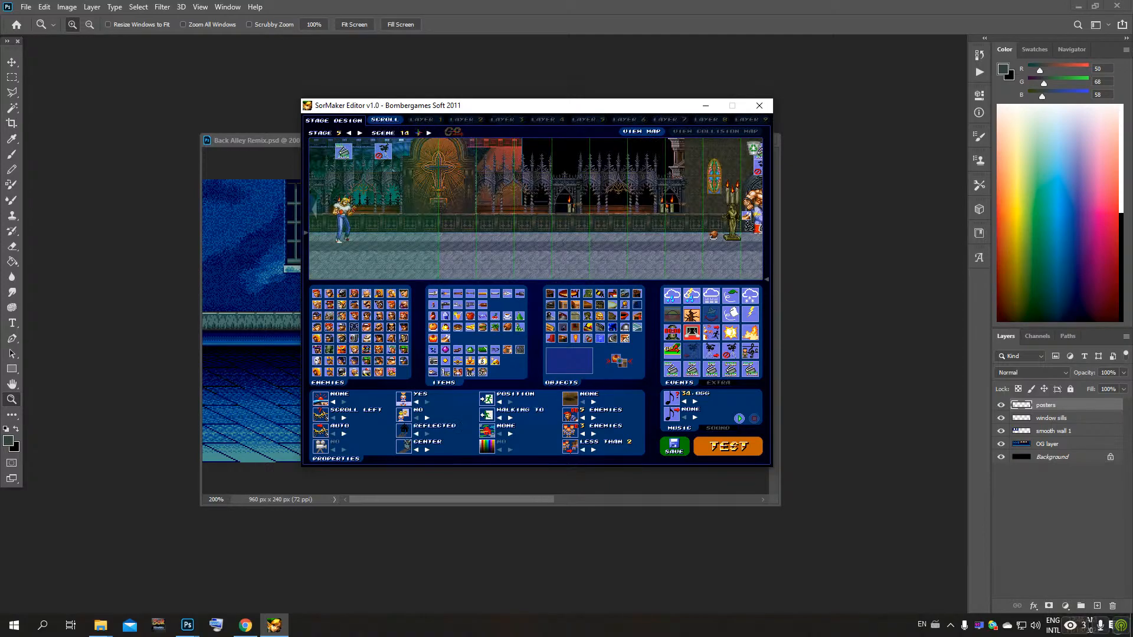
{"action": "left_click", "coordinate": [417, 132]}
{"action": "left_click", "coordinate": [418, 133]}
{"action": "left_click", "coordinate": [453, 131]}
{"action": "left_click", "coordinate": [418, 132]}
{"action": "left_click", "coordinate": [429, 132]}
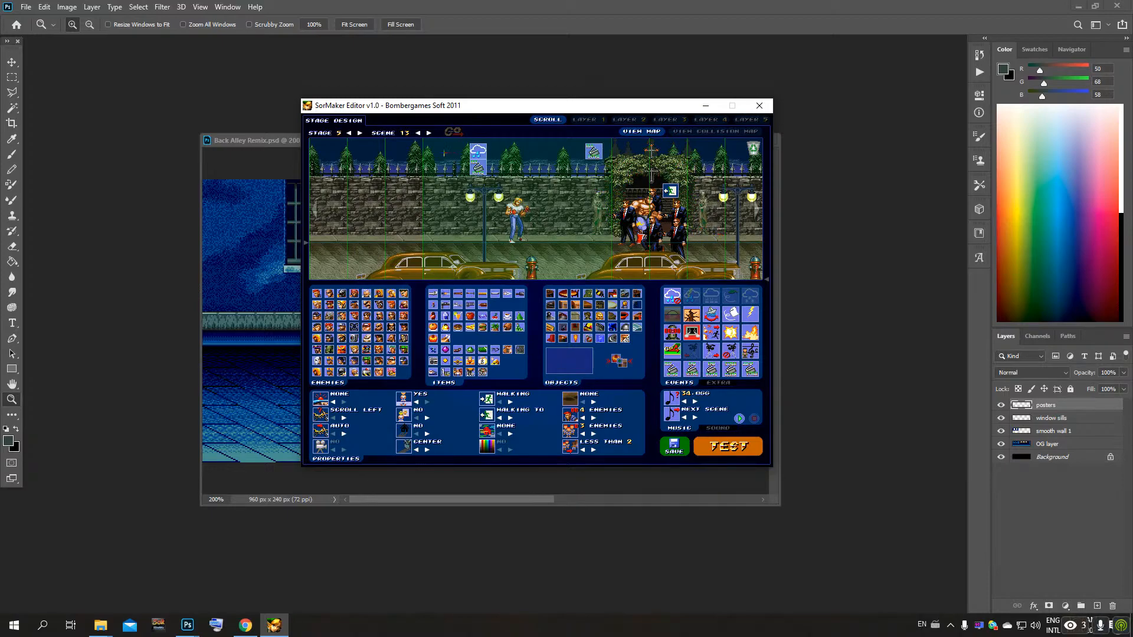
Step: Advance to stage 5's scene 14 and examine the mansion garden's walls, doorways, statues and foreground trees along the map
{"action": "left_click", "coordinate": [429, 133]}
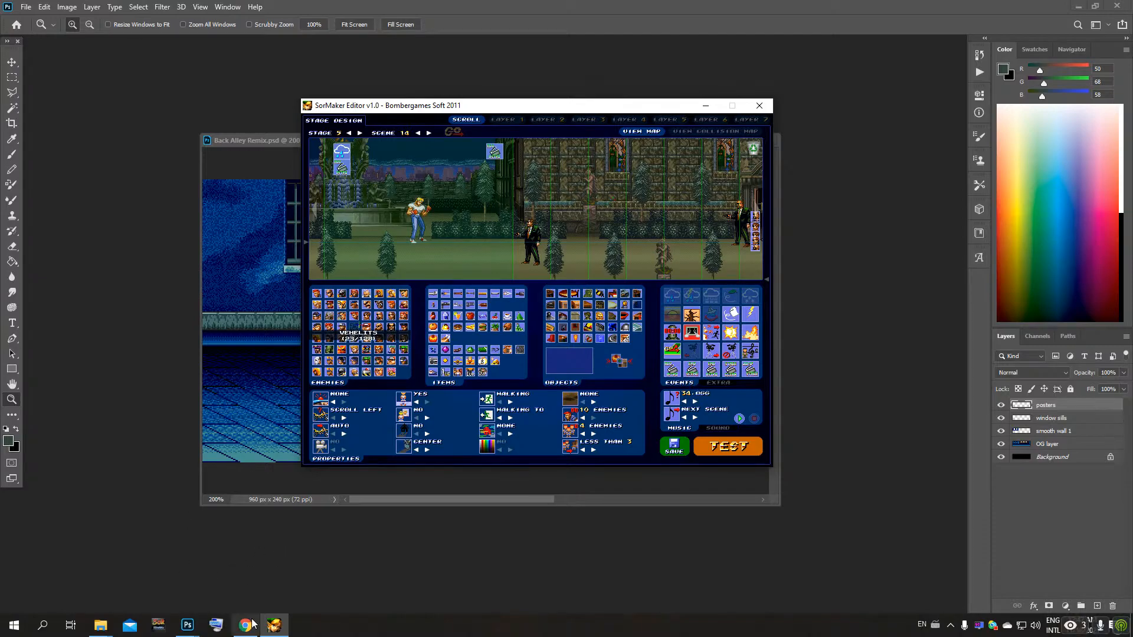
{"action": "mouse_move", "coordinate": [256, 629]}
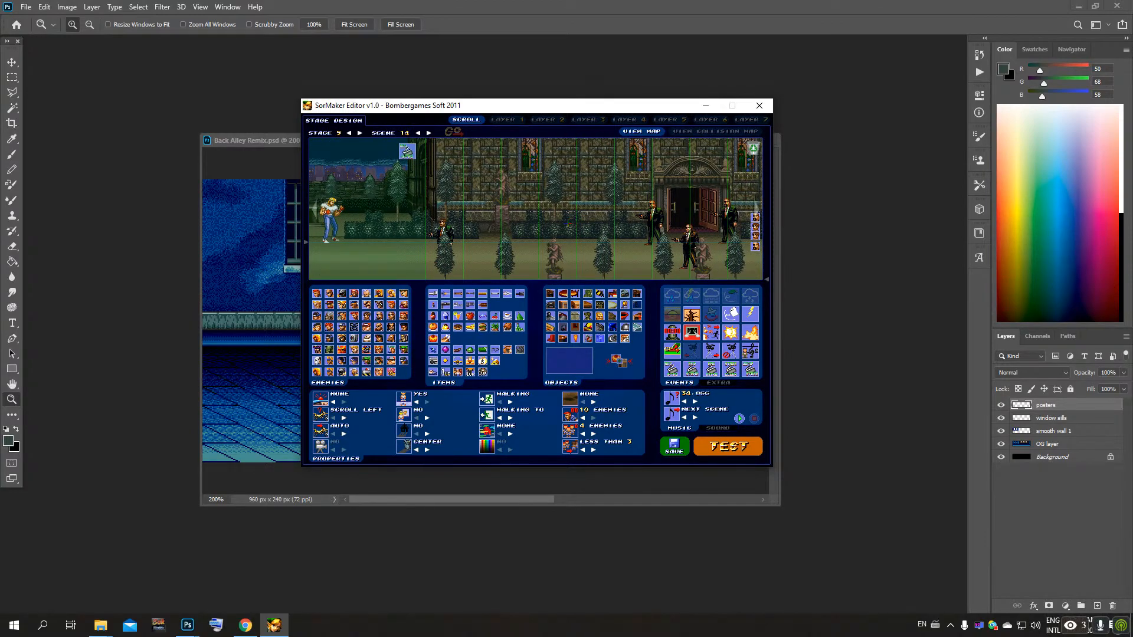
{"action": "key", "text": "Right"}
{"action": "key", "text": "Right"}
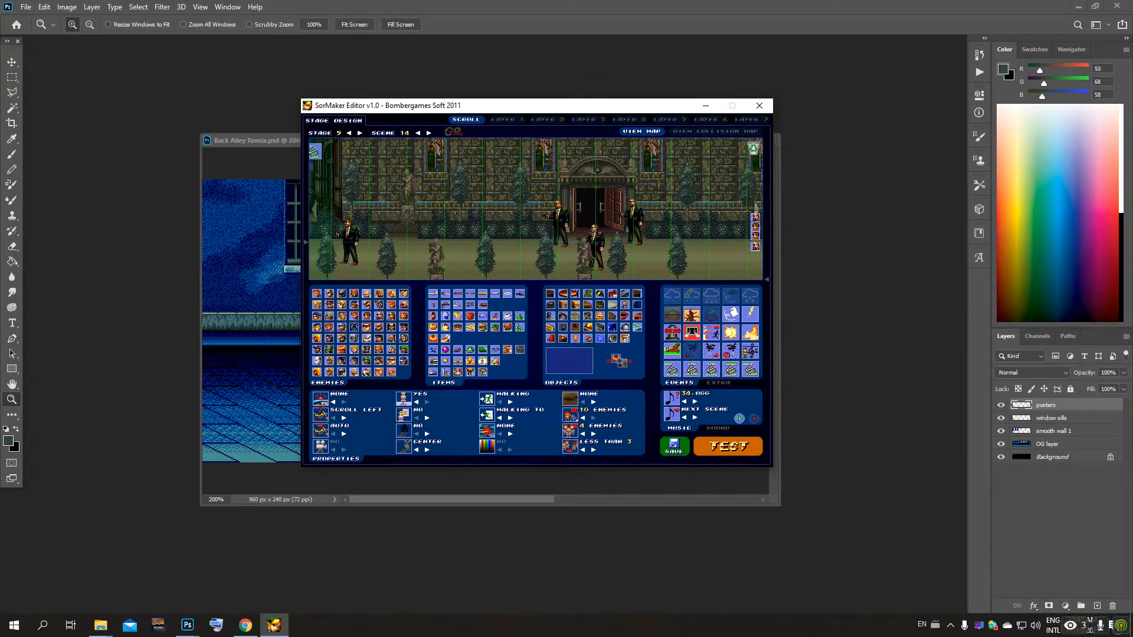
{"action": "key", "text": "Right"}
{"action": "key", "text": "Right"}
{"action": "key", "text": "Right"}
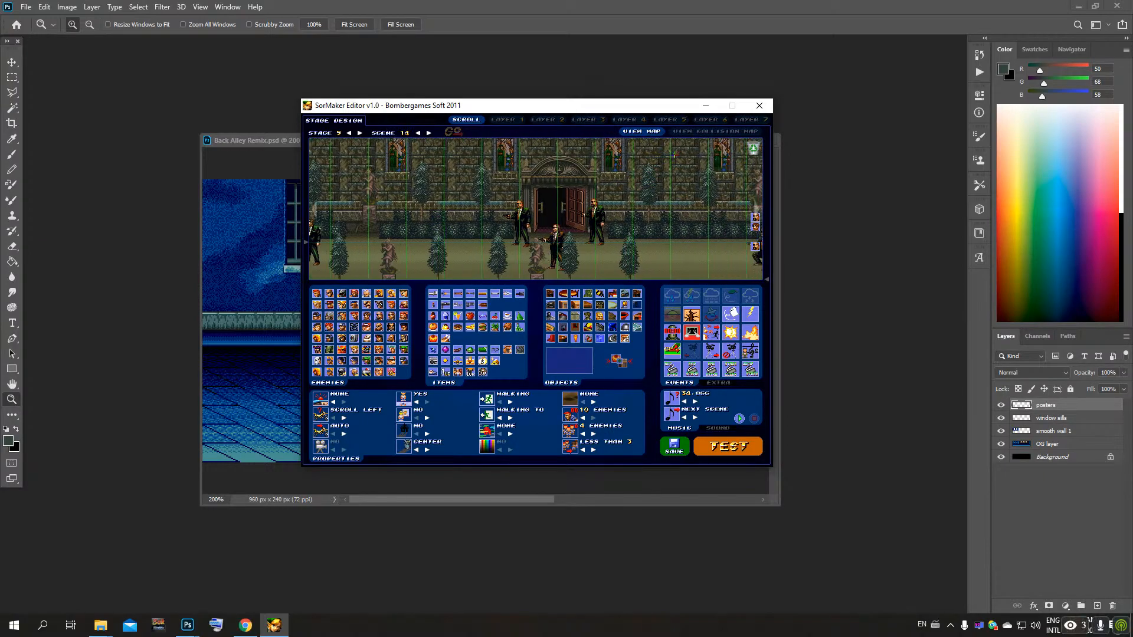
{"action": "key", "text": "Right"}
{"action": "key", "text": "Right"}
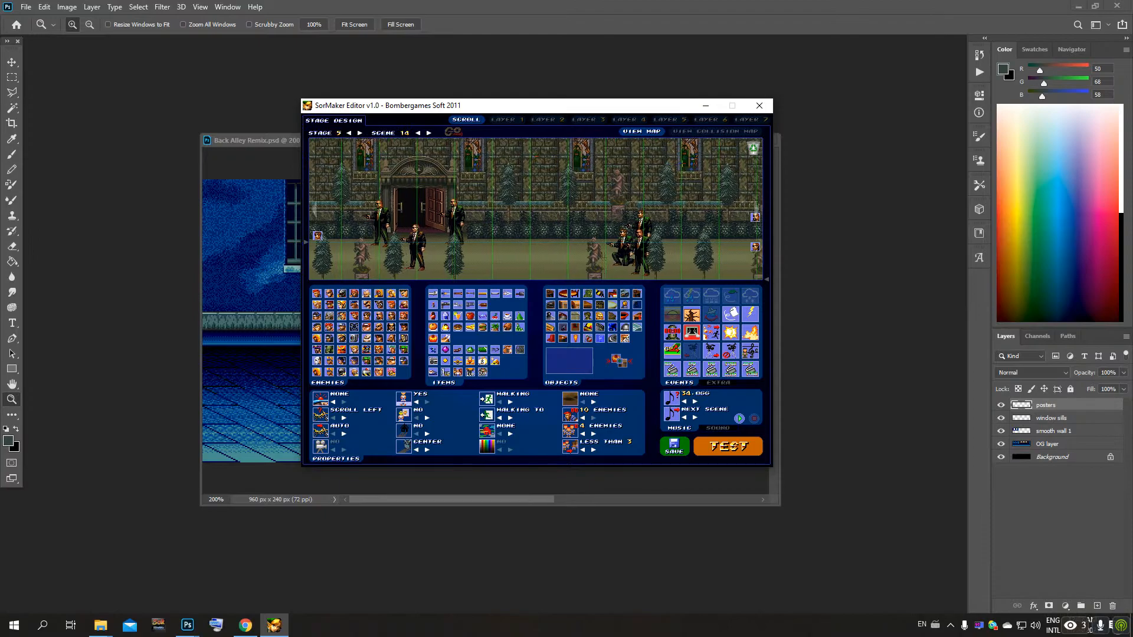
{"action": "key", "text": "Right"}
{"action": "key", "text": "Right"}
{"action": "key", "text": "Right"}
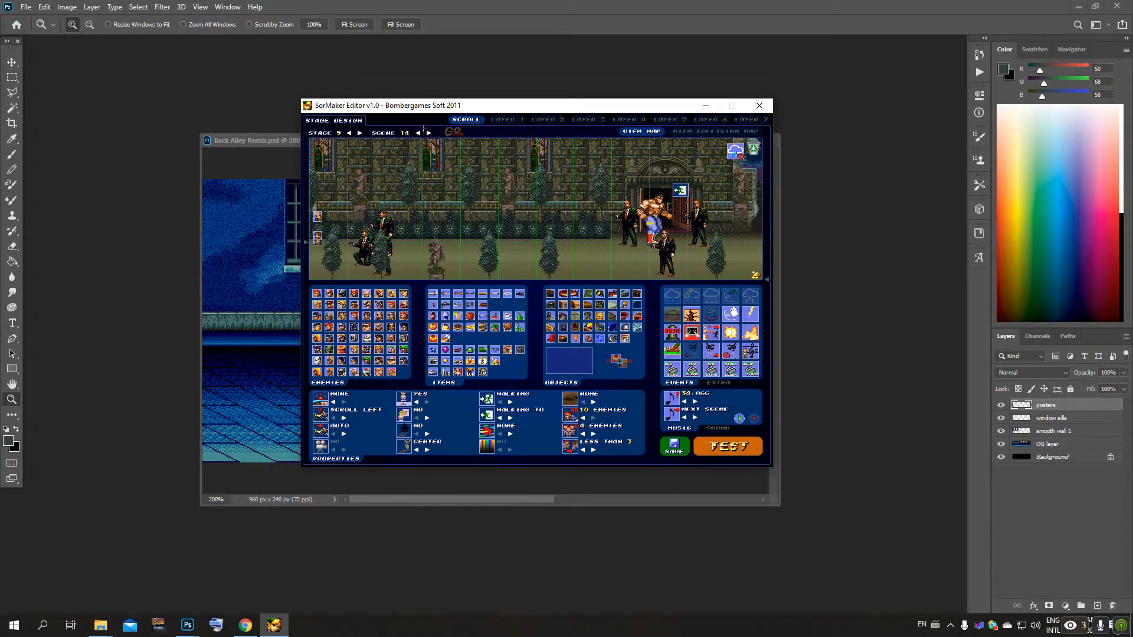
Step: Advance to scene 15 and examine how the railing, candles and gothic backdrop shift along the cathedral corridor
{"action": "left_click", "coordinate": [429, 133]}
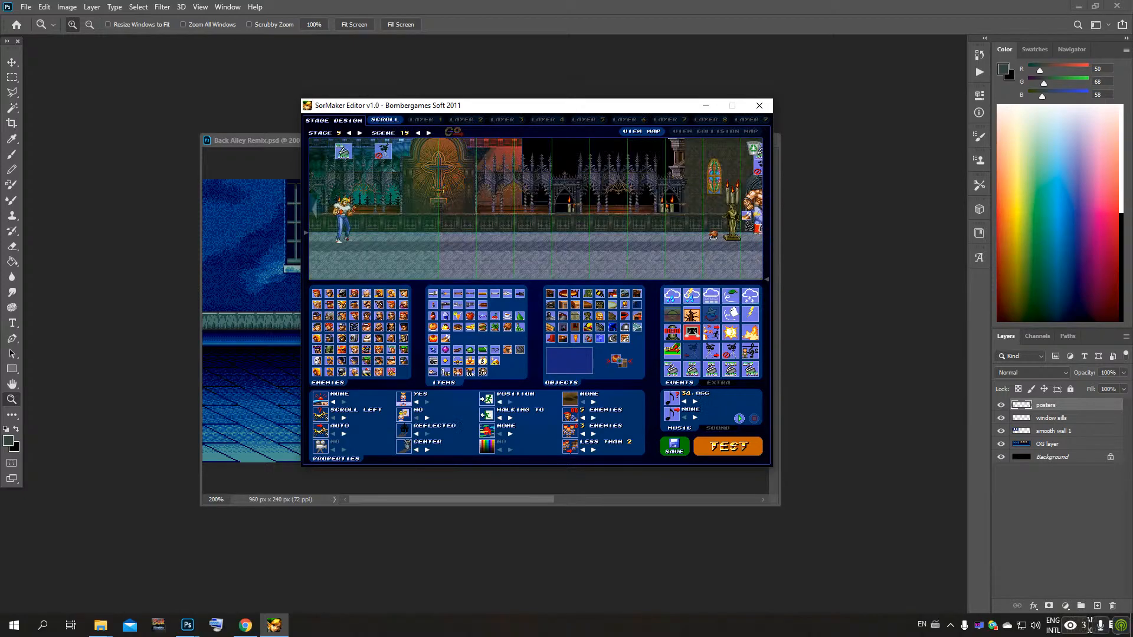
{"action": "key", "text": "Left"}
{"action": "key", "text": "Left"}
{"action": "key", "text": "Left"}
{"action": "left_click_drag", "start_coordinate": [529, 258], "coordinate": [723, 259]}
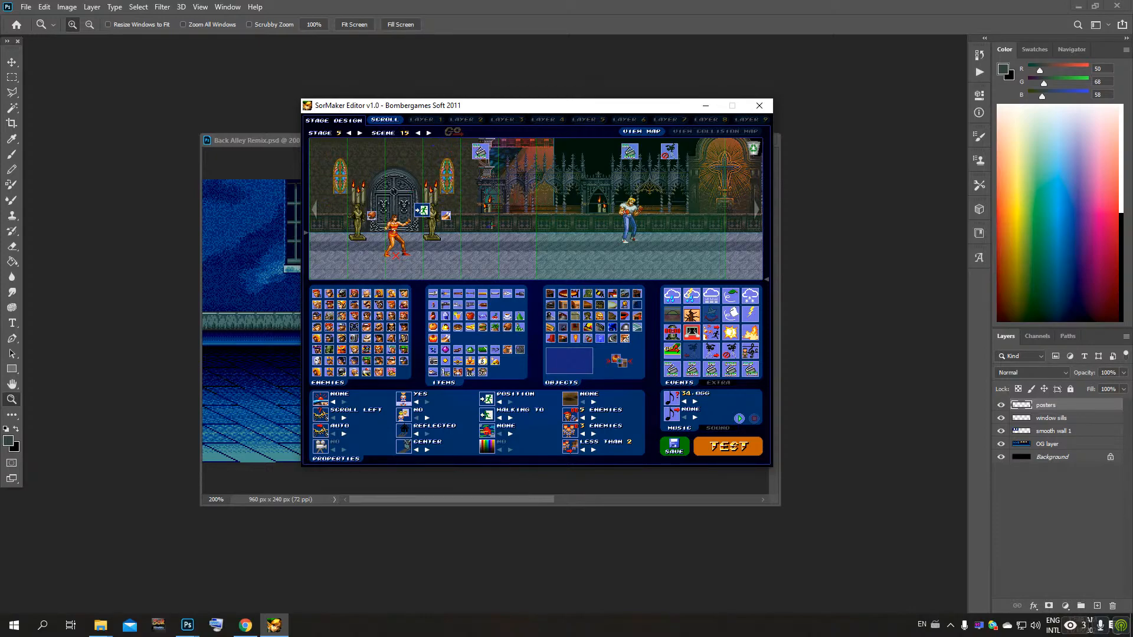
{"action": "scroll", "coordinate": [581, 278], "scroll_direction": "down", "scroll_amount": 5}
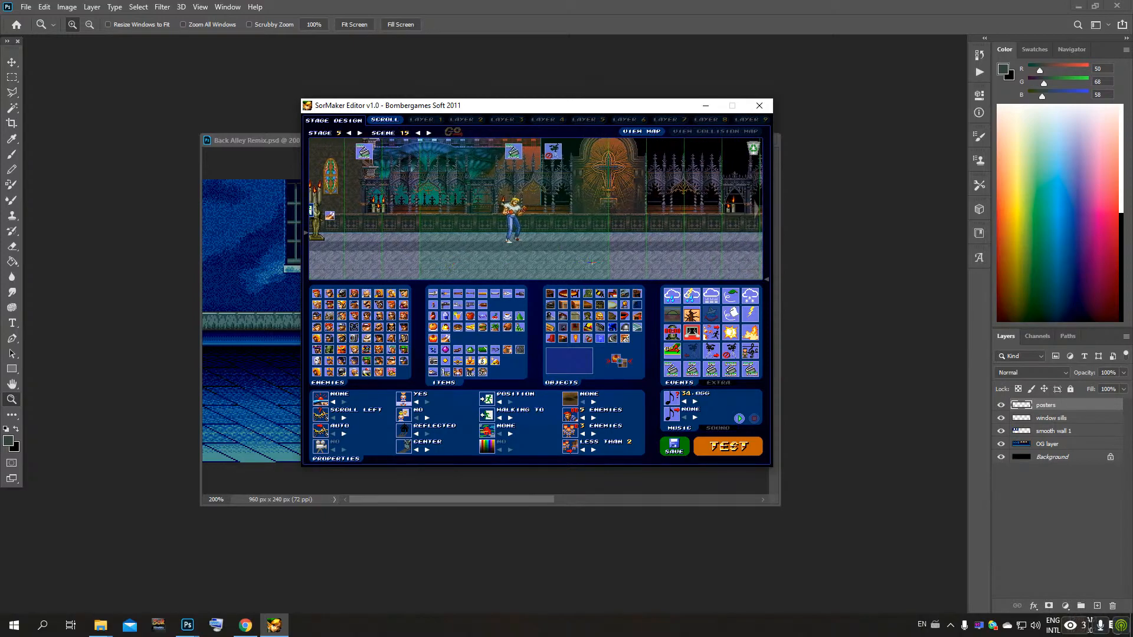
{"action": "scroll", "coordinate": [578, 264], "scroll_direction": "down", "scroll_amount": 1}
{"action": "scroll", "coordinate": [579, 264], "scroll_direction": "down", "scroll_amount": 3}
{"action": "scroll", "coordinate": [421, 263], "scroll_direction": "down", "scroll_amount": 3}
{"action": "scroll", "coordinate": [374, 263], "scroll_direction": "up", "scroll_amount": 2}
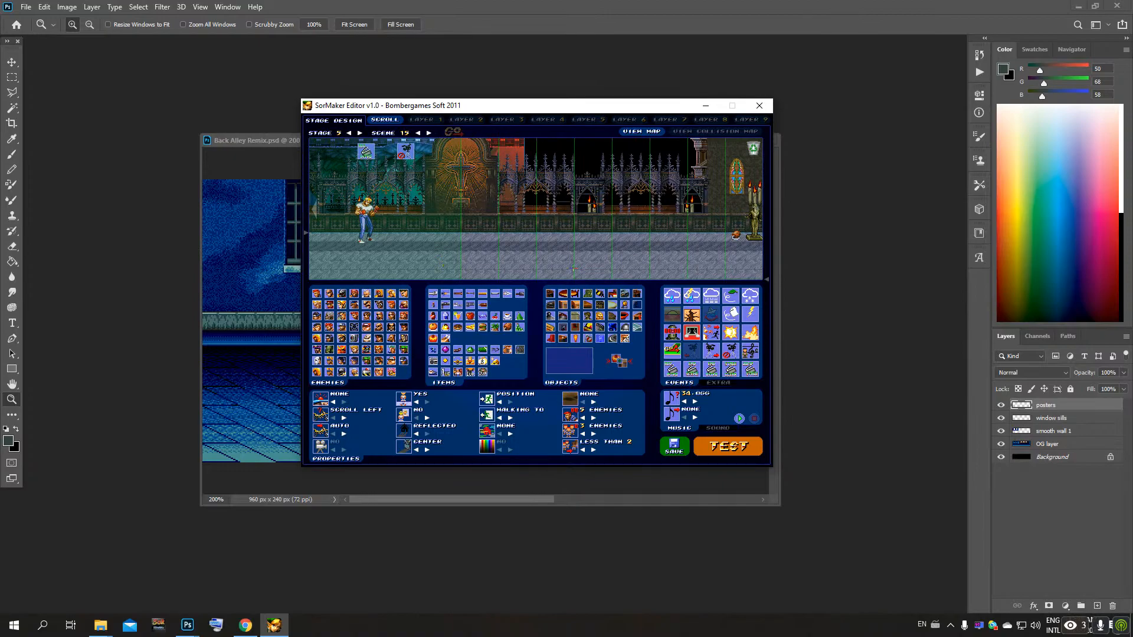
{"action": "scroll", "coordinate": [575, 268], "scroll_direction": "down", "scroll_amount": 2}
{"action": "scroll", "coordinate": [578, 267], "scroll_direction": "down", "scroll_amount": 1}
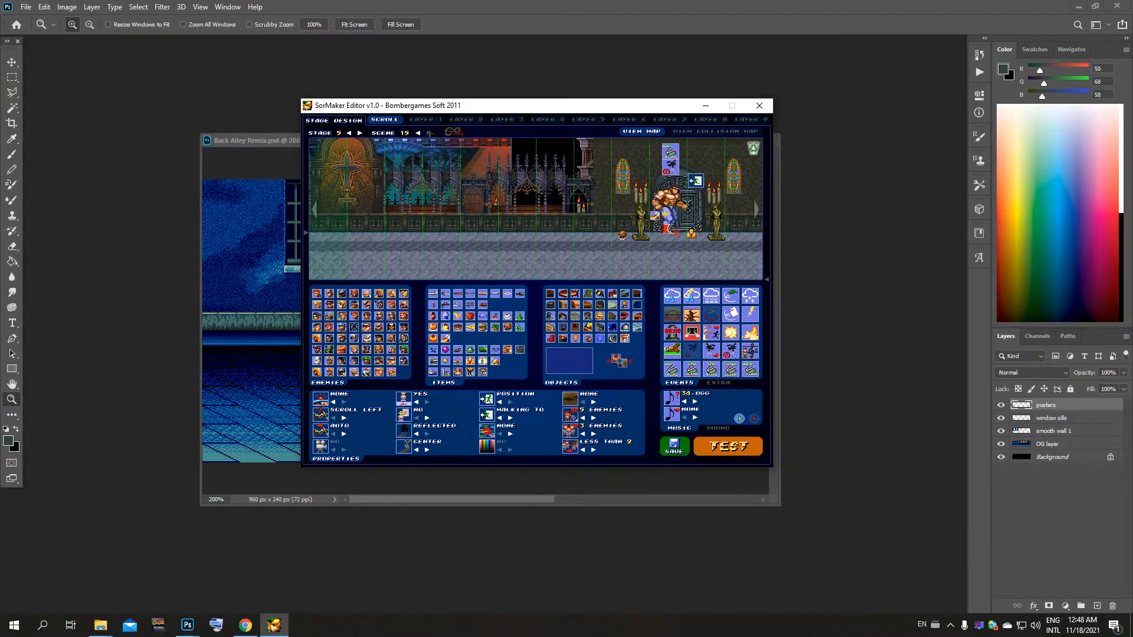
Step: Advance to scene 16 and examine the chapel's alcoves, wooden pews, golden door and light patches along the map
{"action": "left_click", "coordinate": [429, 132]}
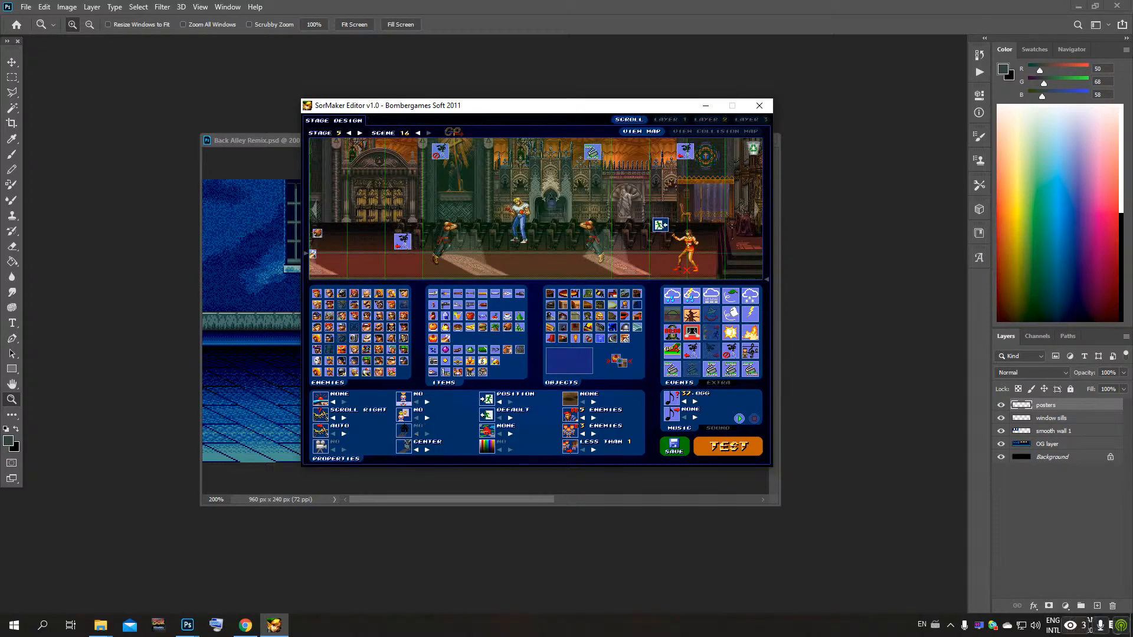
{"action": "scroll", "coordinate": [537, 273], "scroll_direction": "up", "scroll_amount": 3}
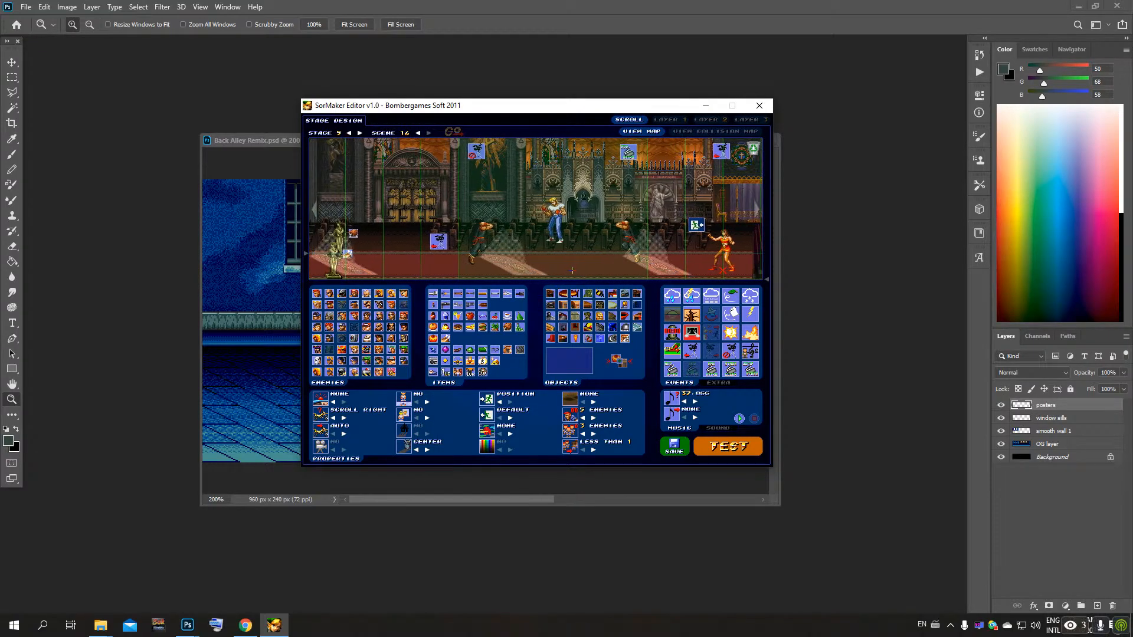
{"action": "scroll", "coordinate": [463, 270], "scroll_direction": "up", "scroll_amount": 6}
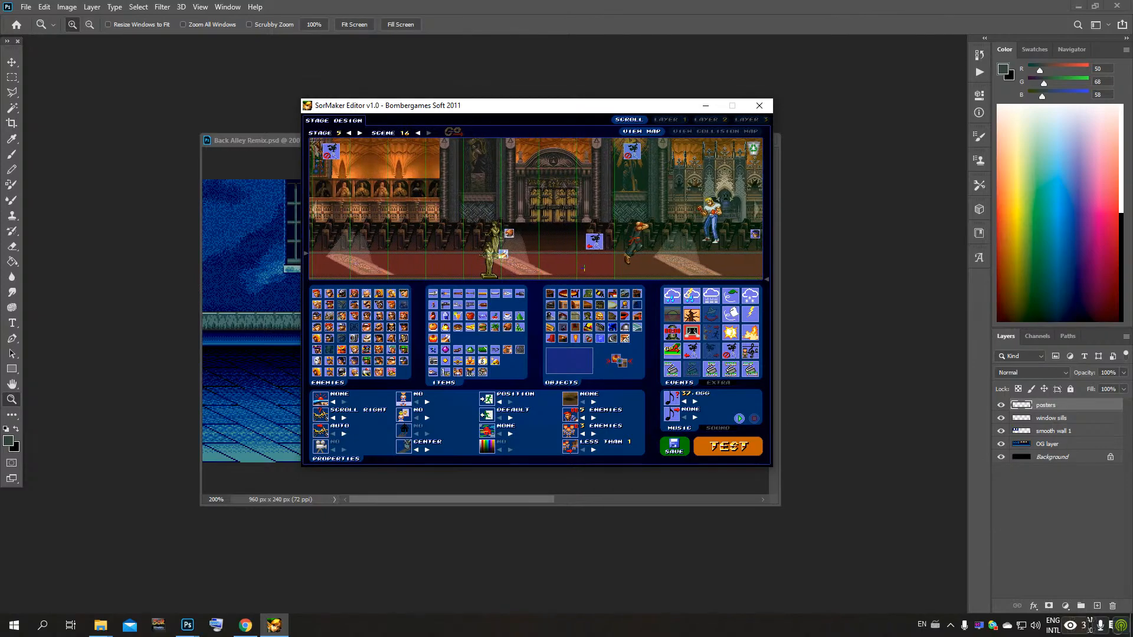
{"action": "scroll", "coordinate": [535, 209], "scroll_direction": "up", "scroll_amount": 5}
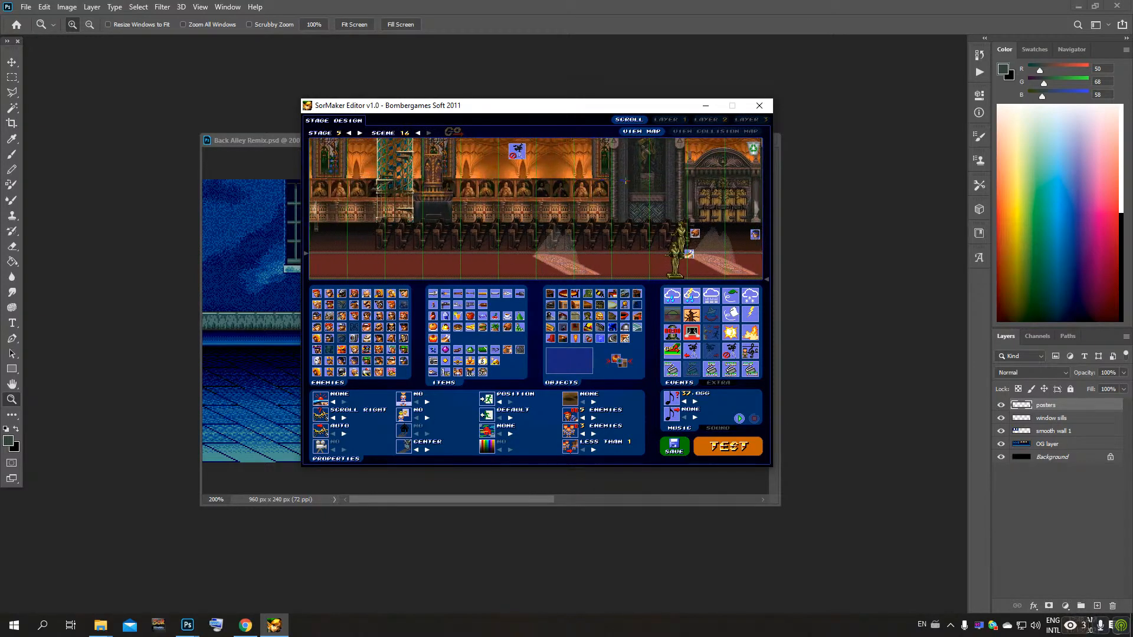
{"action": "scroll", "coordinate": [545, 181], "scroll_direction": "down", "scroll_amount": 4}
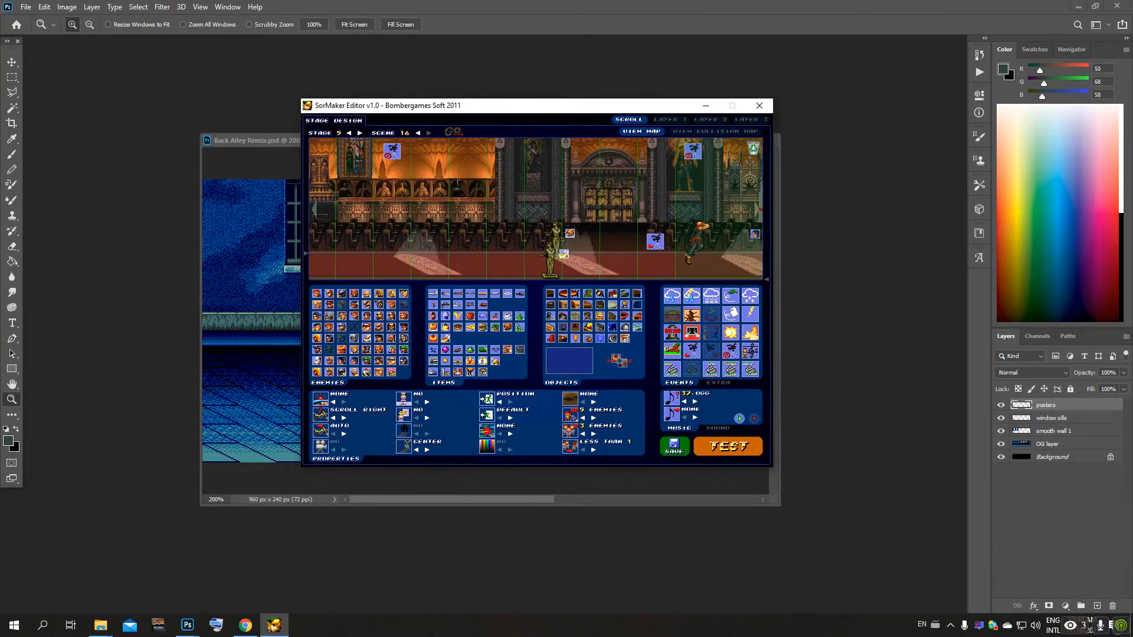
{"action": "scroll", "coordinate": [536, 209], "scroll_direction": "down", "scroll_amount": 10}
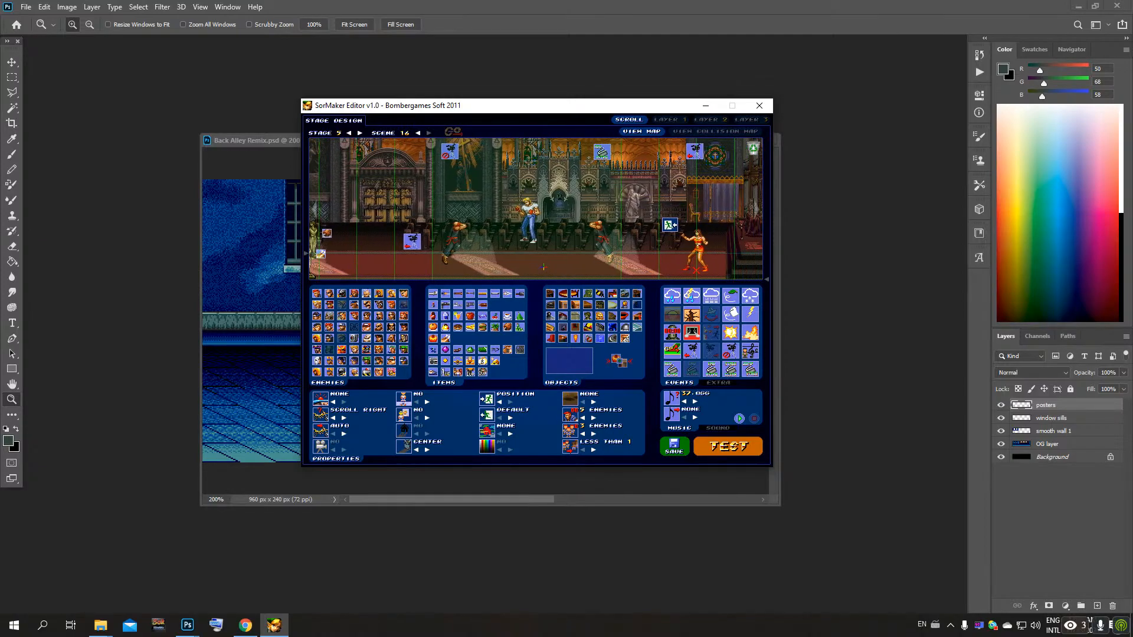
Step: Compare how scene 16's altar, foreground statue and red floor shift against each other at different horizontal positions
{"action": "key", "text": "Left"}
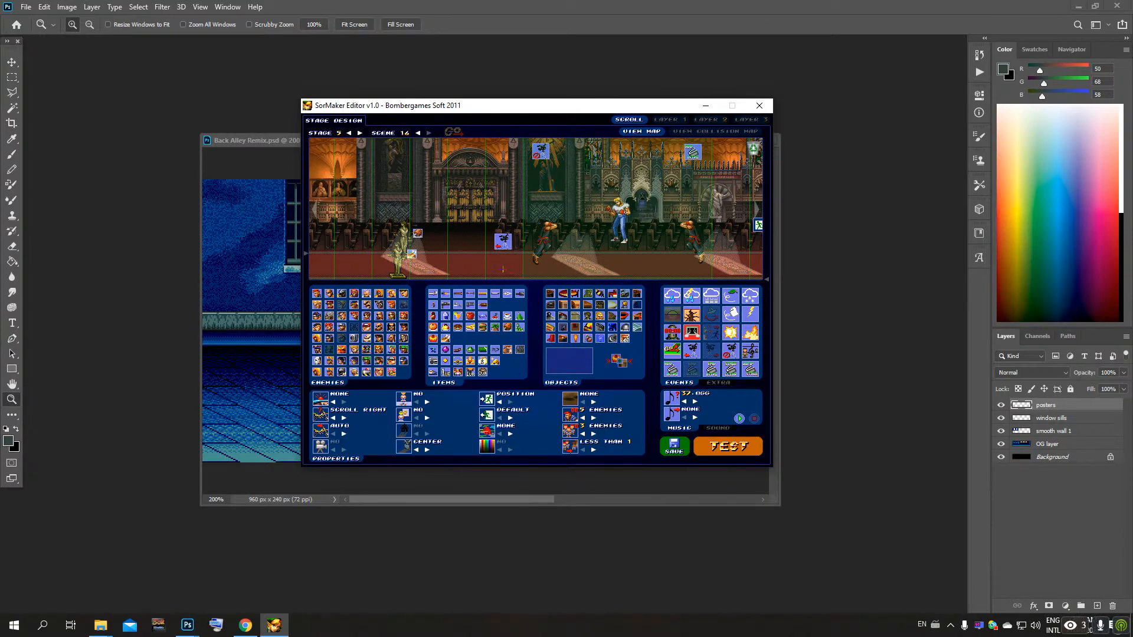
{"action": "key", "text": "Right"}
{"action": "left_click_drag", "start_coordinate": [708, 258], "coordinate": [616, 273]}
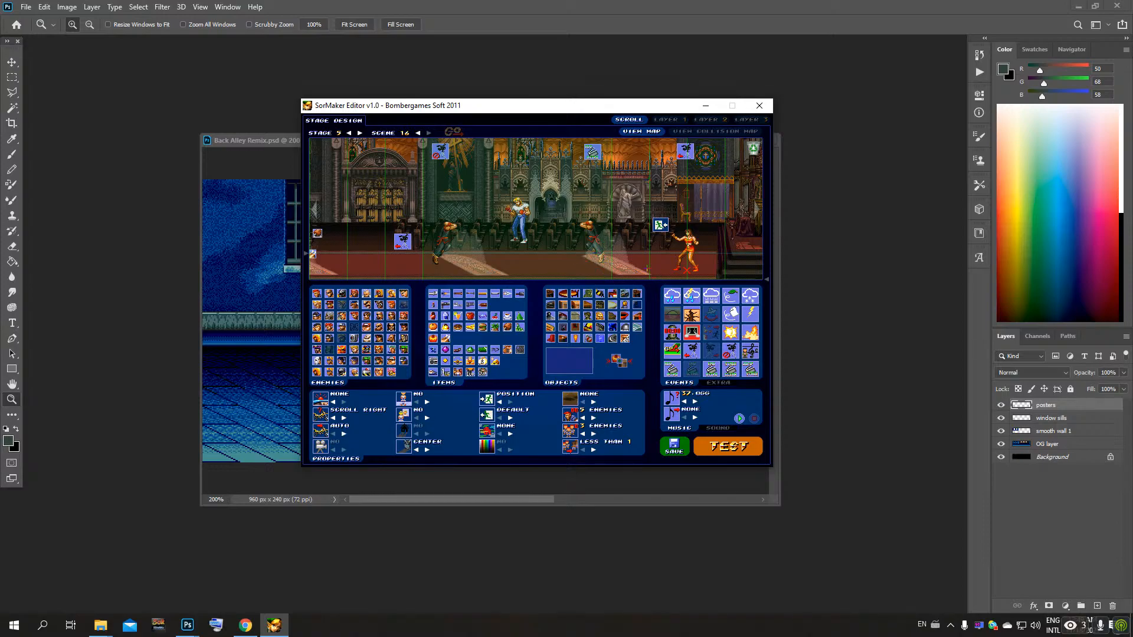
{"action": "left_click_drag", "start_coordinate": [582, 274], "coordinate": [657, 270]}
{"action": "left_click_drag", "start_coordinate": [466, 268], "coordinate": [601, 266]}
{"action": "mouse_move", "coordinate": [444, 265]}
{"action": "left_mouse_down"}
{"action": "mouse_move", "coordinate": [611, 268]}
{"action": "mouse_move", "coordinate": [447, 268]}
{"action": "left_mouse_up"}
{"action": "left_click_drag", "start_coordinate": [678, 268], "coordinate": [459, 268]}
Step: Go back through stage 5's scenes to scene 10 and examine the dark brick arches, pillars and crates
{"action": "left_click", "coordinate": [418, 133]}
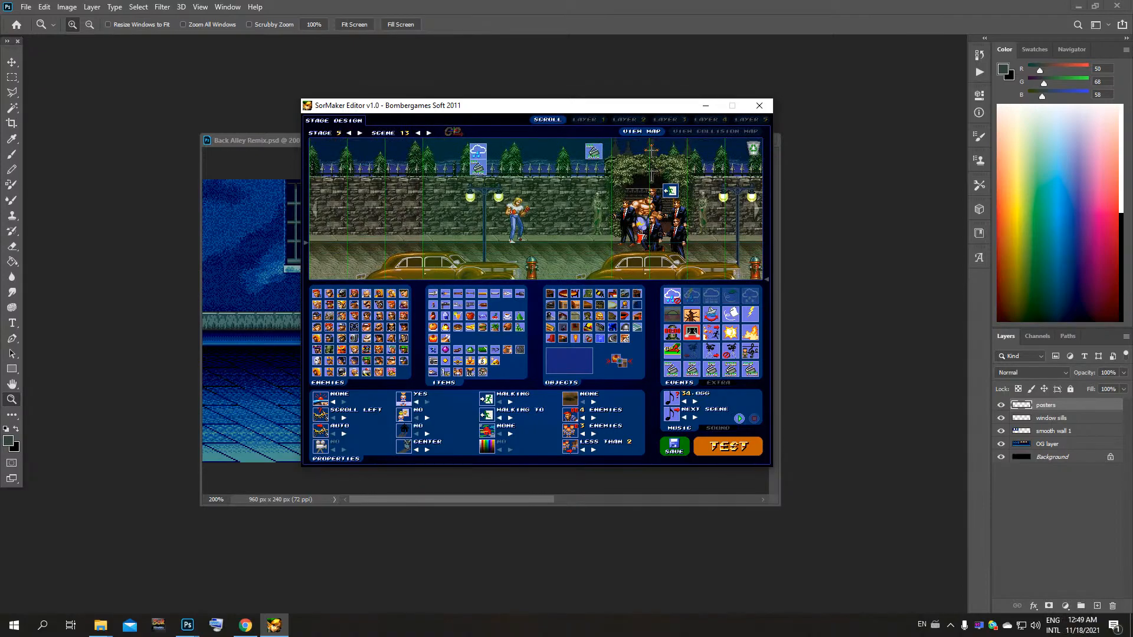
{"action": "left_click", "coordinate": [418, 132]}
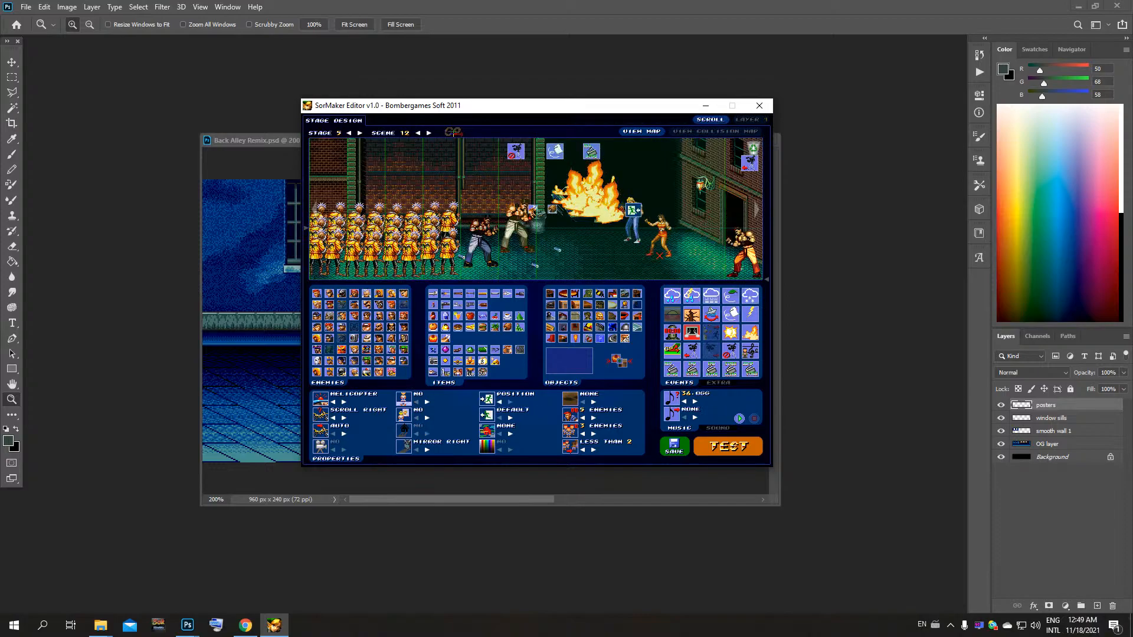
{"action": "left_click", "coordinate": [418, 133]}
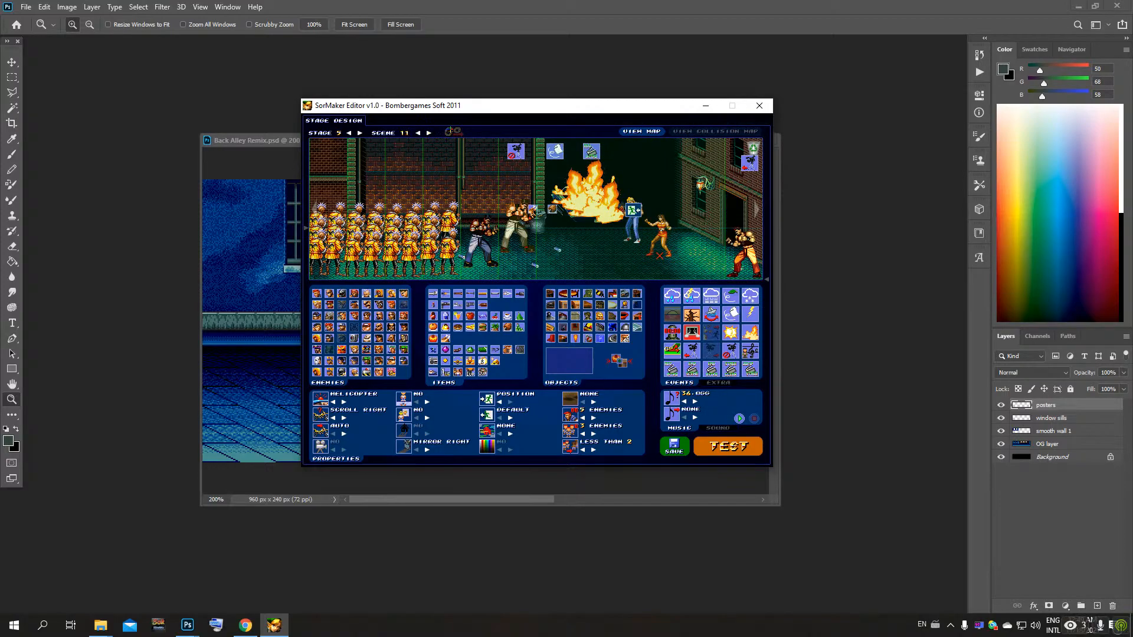
{"action": "left_click", "coordinate": [417, 133]}
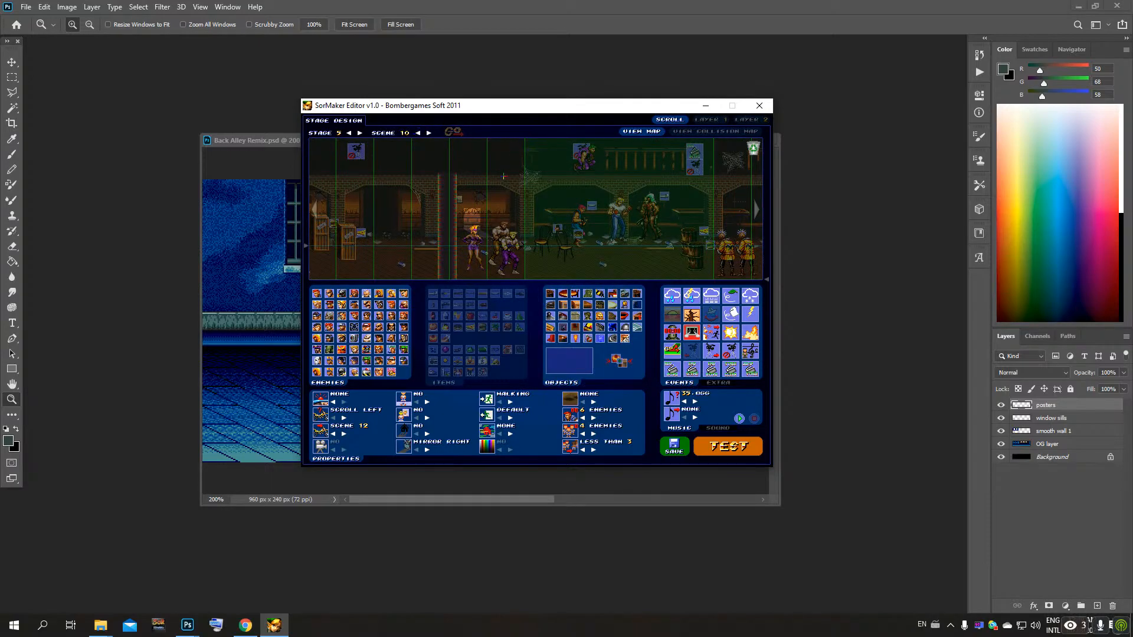
{"action": "key", "text": "Left"}
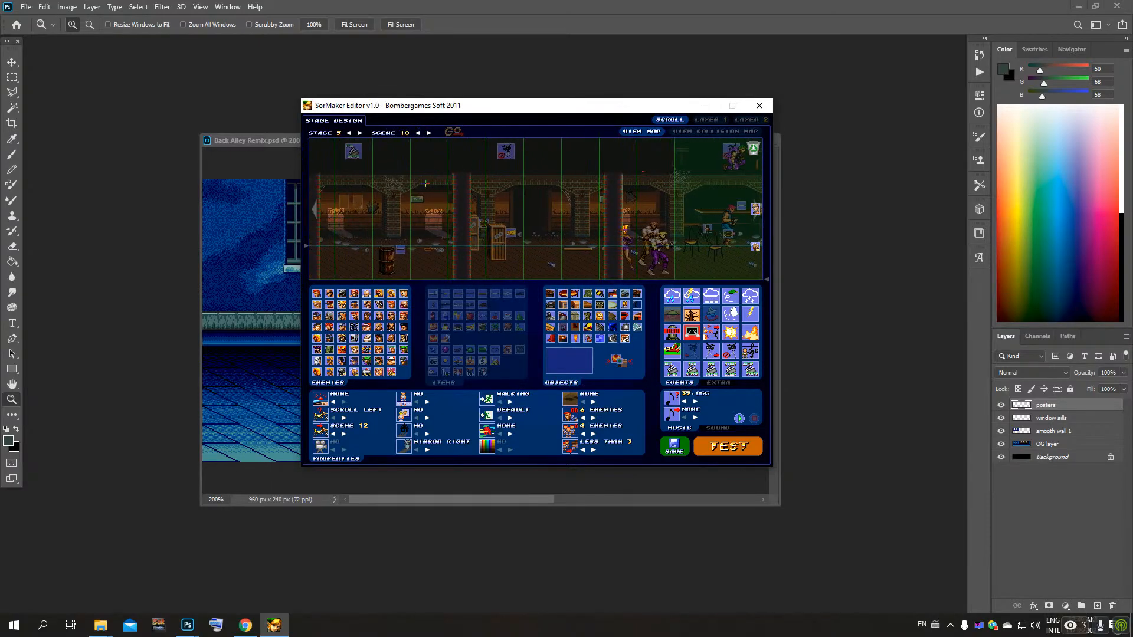
{"action": "key", "text": "Left"}
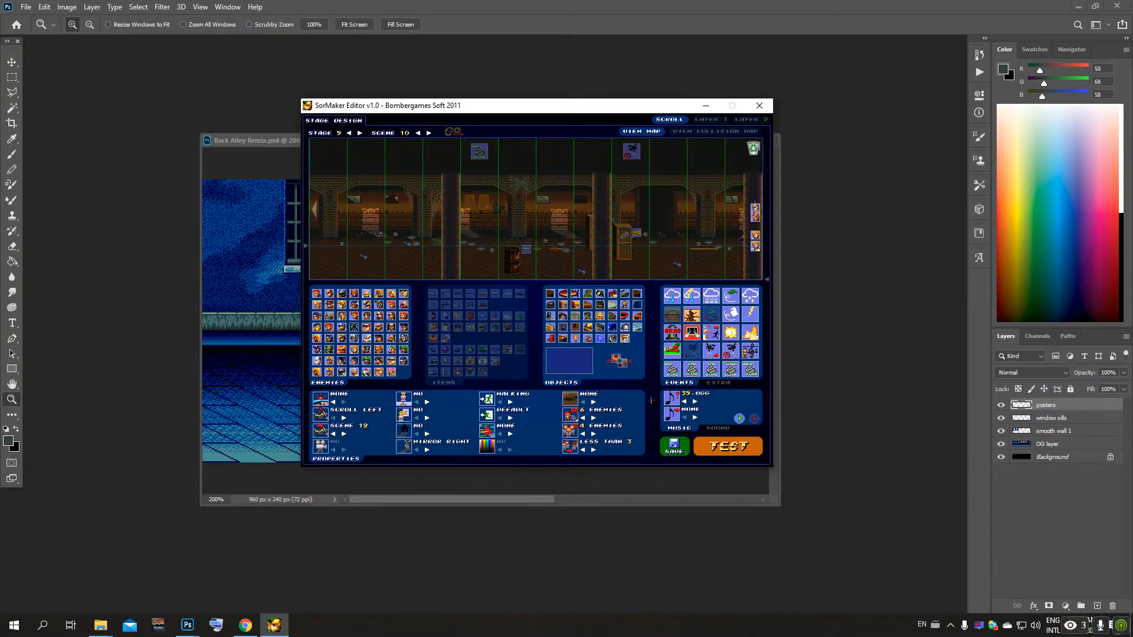
Step: Play scene 10's music and examine how the foreground pillars shift against the brick arches and the bar area
{"action": "left_click", "coordinate": [740, 420]}
{"action": "key", "text": "Right"}
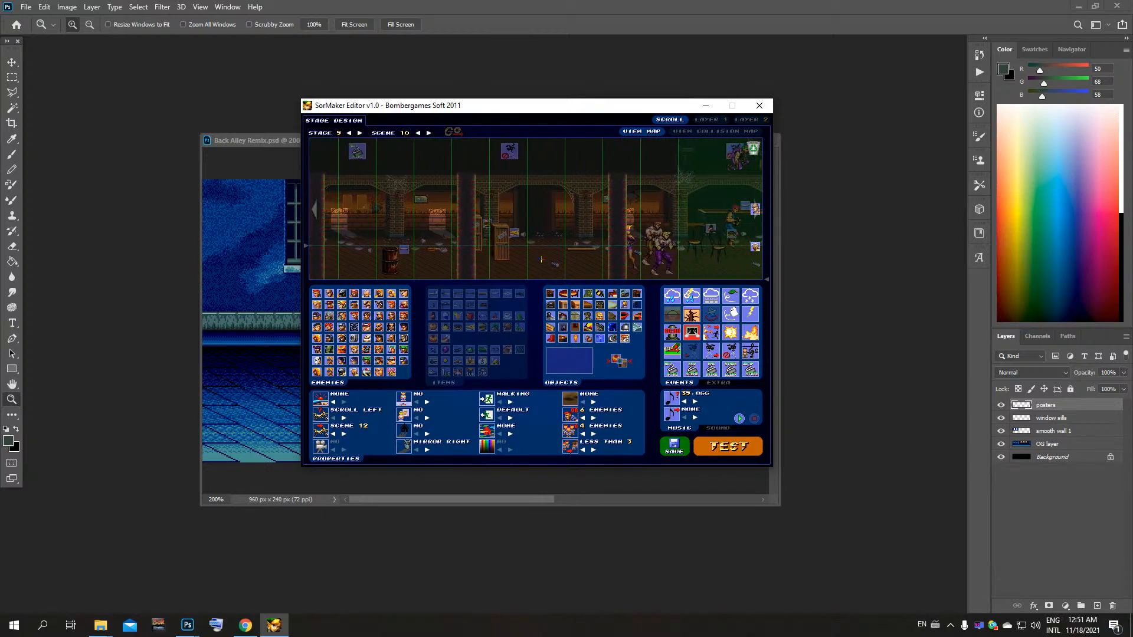
{"action": "left_click_drag", "start_coordinate": [638, 270], "coordinate": [562, 258]}
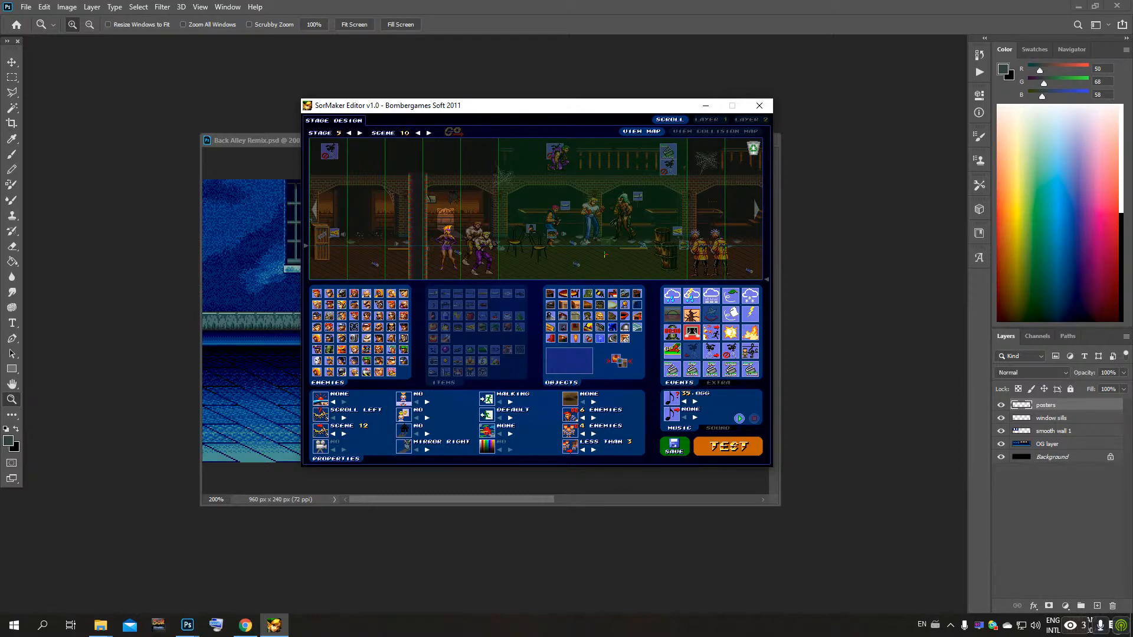
{"action": "left_click_drag", "start_coordinate": [578, 264], "coordinate": [616, 264]}
{"action": "key", "text": "Left"}
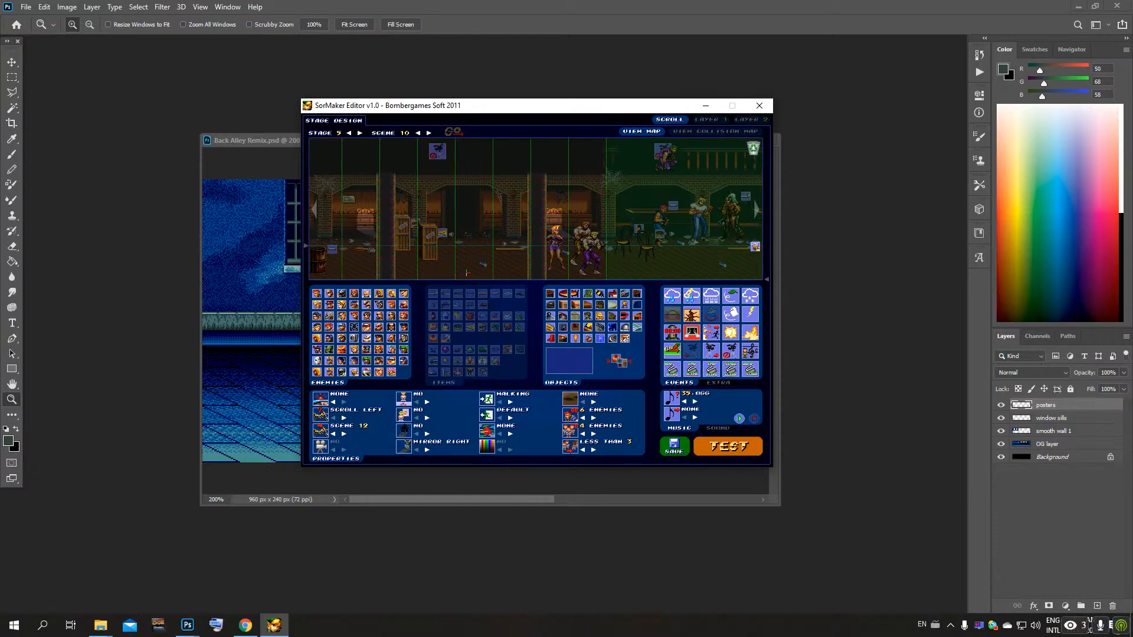
{"action": "key", "text": "Left"}
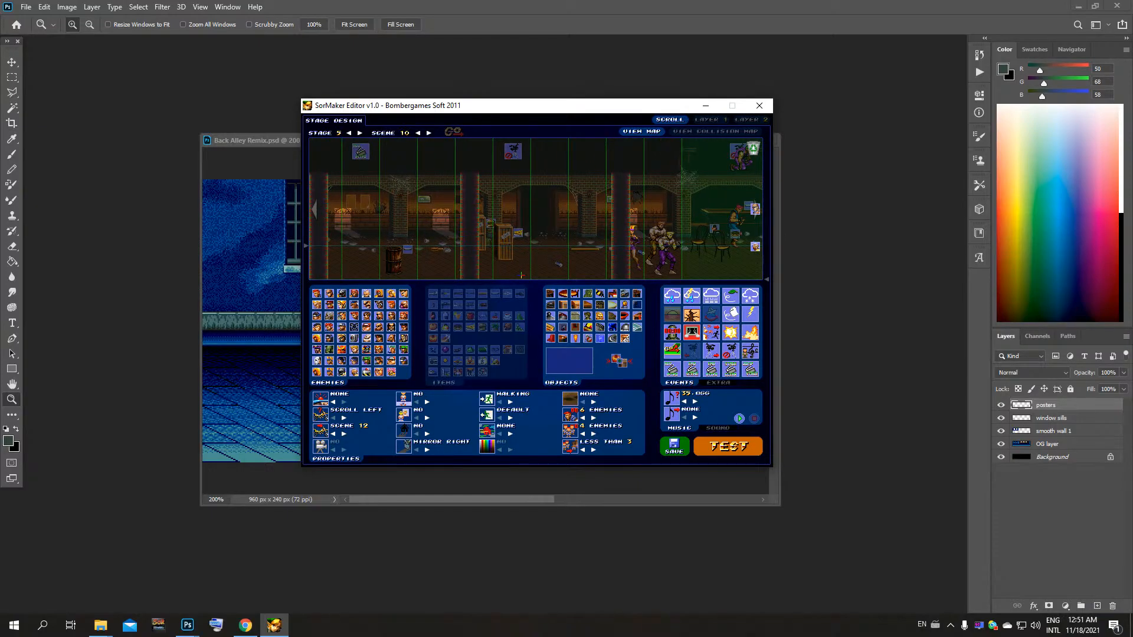
{"action": "key", "text": "Left"}
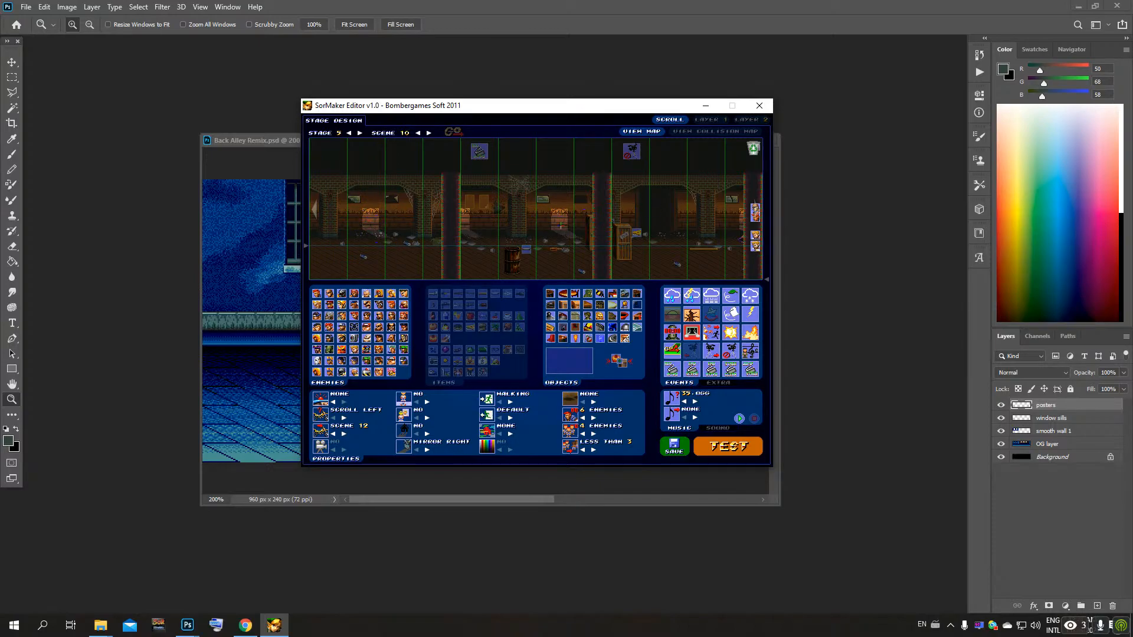
{"action": "left_click_drag", "start_coordinate": [686, 267], "coordinate": [720, 259]}
Step: Stop the scene music and move the SorMaker window to uncover the brick wall in the Back Alley Remix artwork
{"action": "left_click", "coordinate": [754, 418]}
{"action": "left_click_drag", "start_coordinate": [529, 107], "coordinate": [428, 60]}
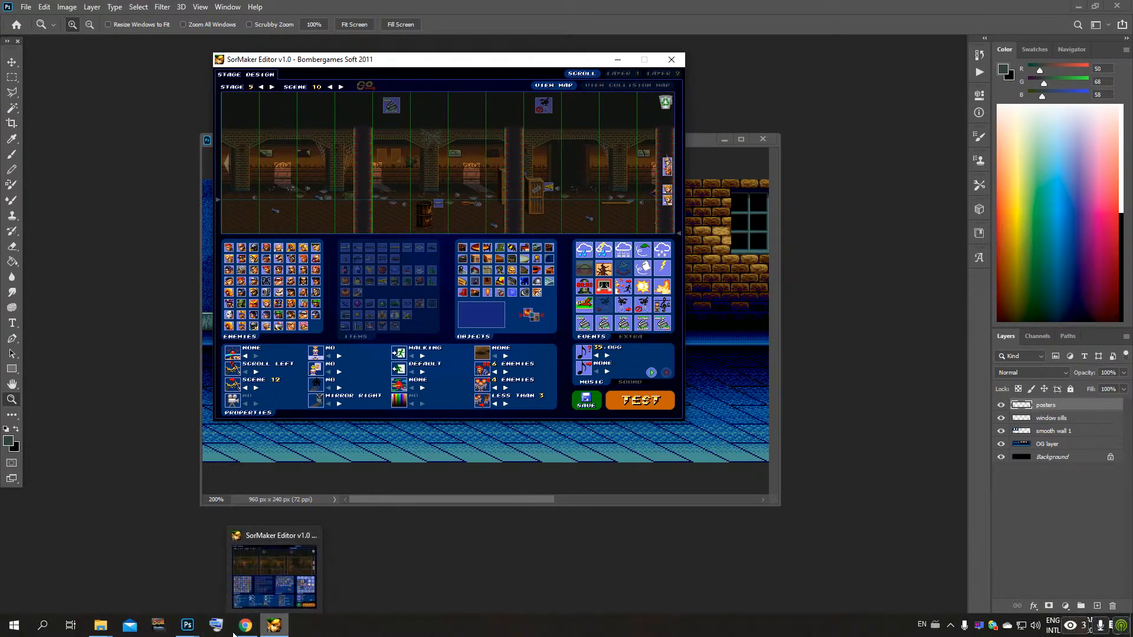
Step: Open Club30Barbon.psd from the SoR2 Collection folder and float it in its own window above the Back Alley Remix document
{"action": "mouse_move", "coordinate": [109, 632]}
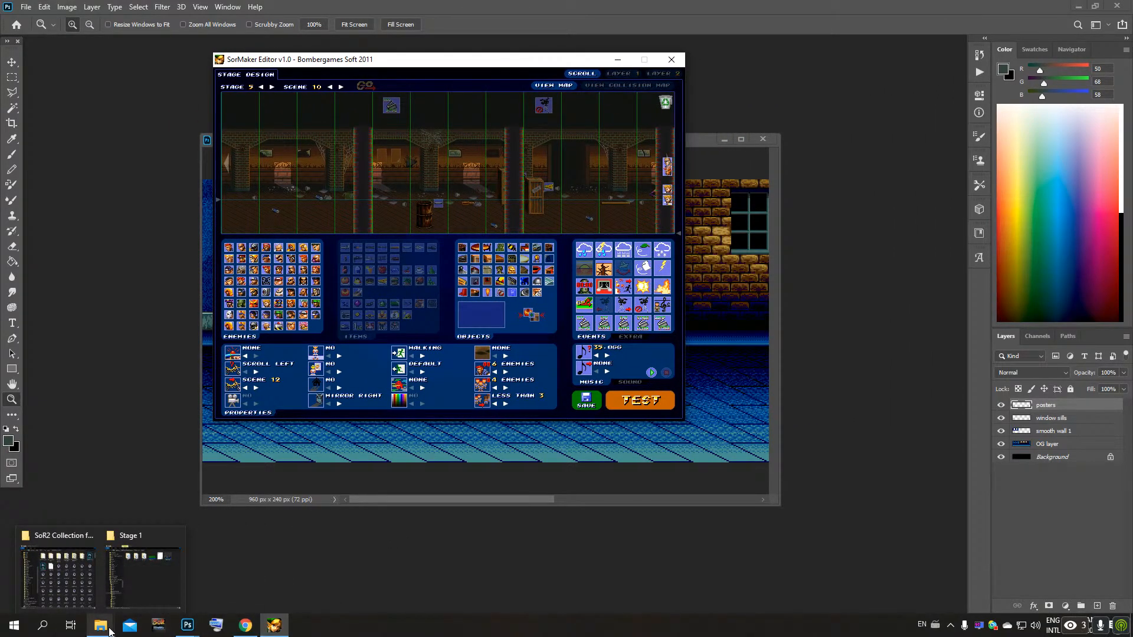
{"action": "left_click", "coordinate": [77, 585]}
{"action": "double_click", "coordinate": [667, 256]}
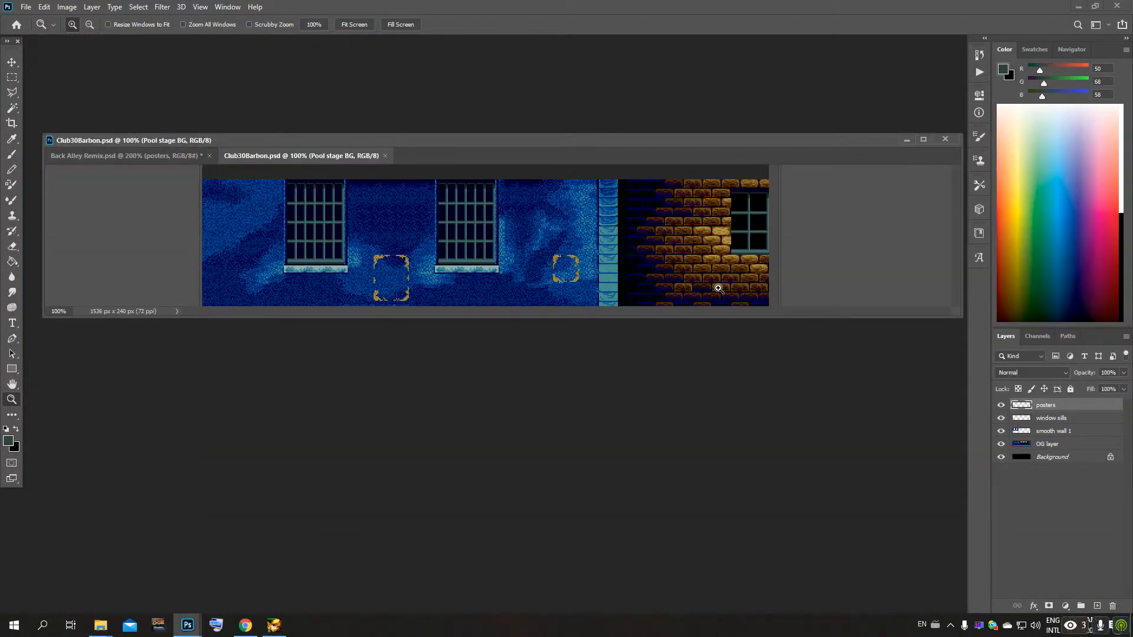
{"action": "left_click_drag", "start_coordinate": [357, 157], "coordinate": [138, 318]}
{"action": "left_click_drag", "start_coordinate": [285, 322], "coordinate": [271, 73]}
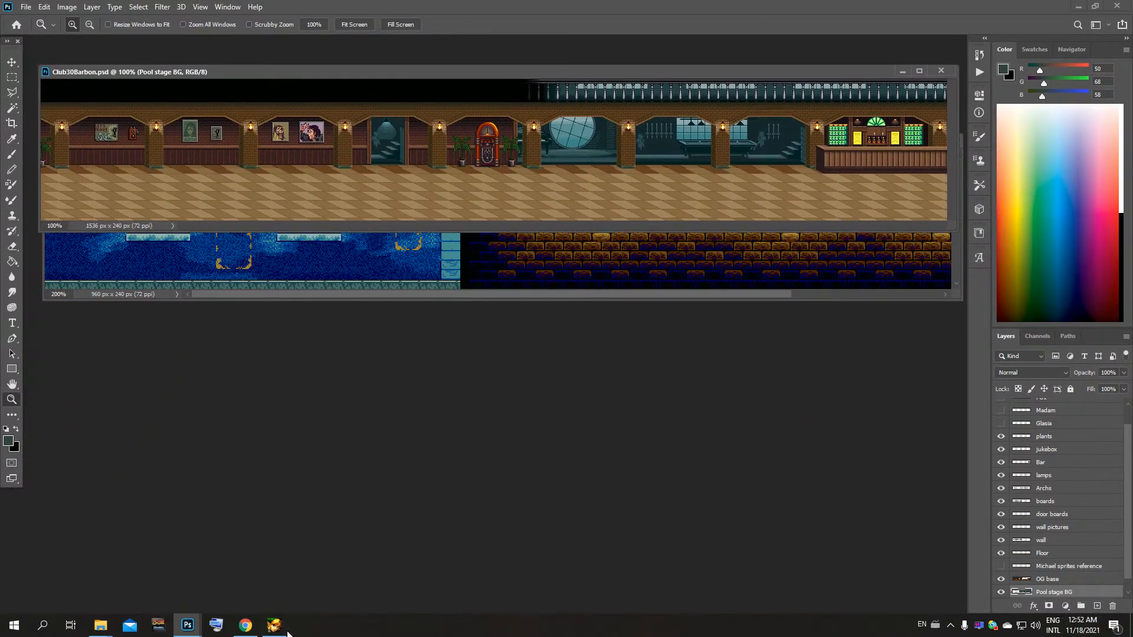
Step: Switch to SorMaker, place its window below the Club30Barbon artwork and compare scene 10's arches, pillars and bar area with it
{"action": "left_click", "coordinate": [275, 626]}
{"action": "left_click_drag", "start_coordinate": [444, 59], "coordinate": [271, 242]}
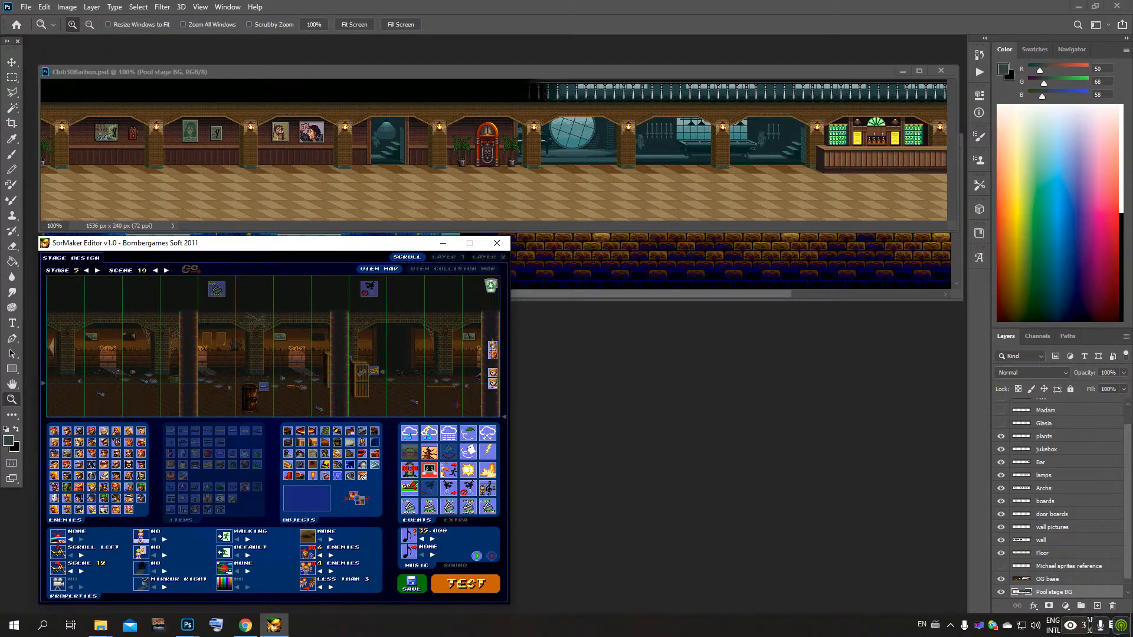
{"action": "key", "text": "Right"}
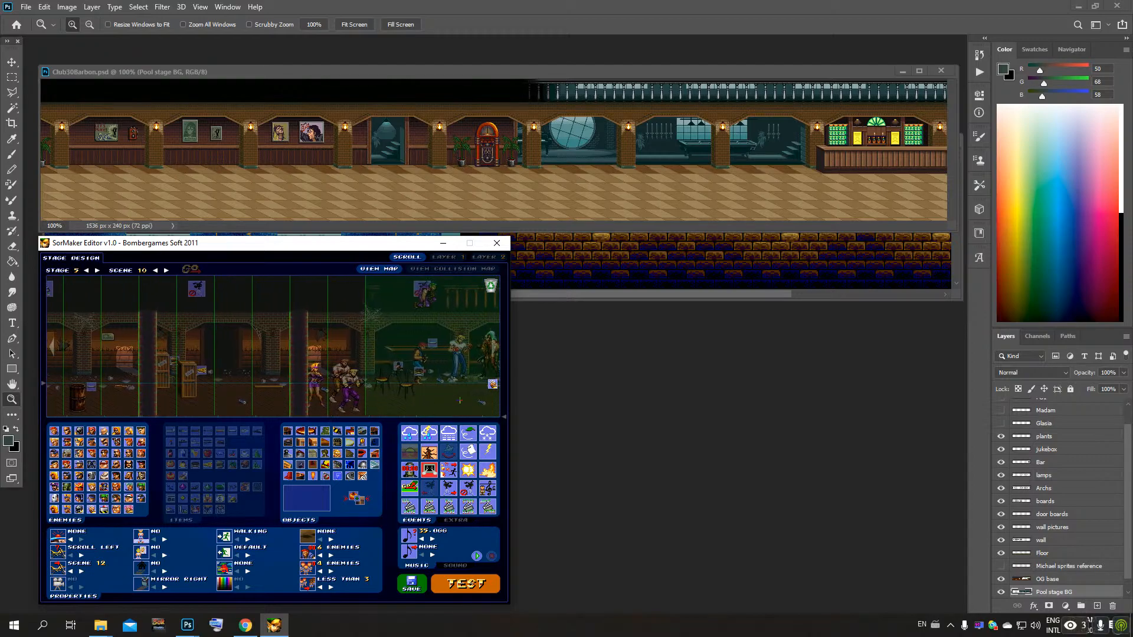
{"action": "key", "text": "Right"}
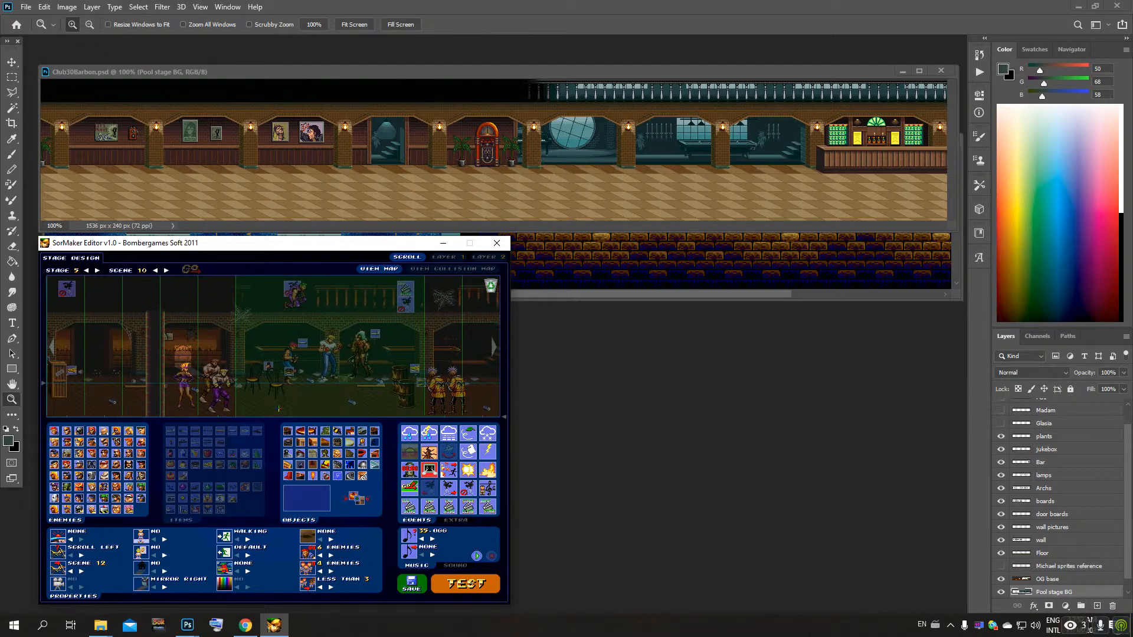
{"action": "key", "text": "Left"}
{"action": "key", "text": "Left"}
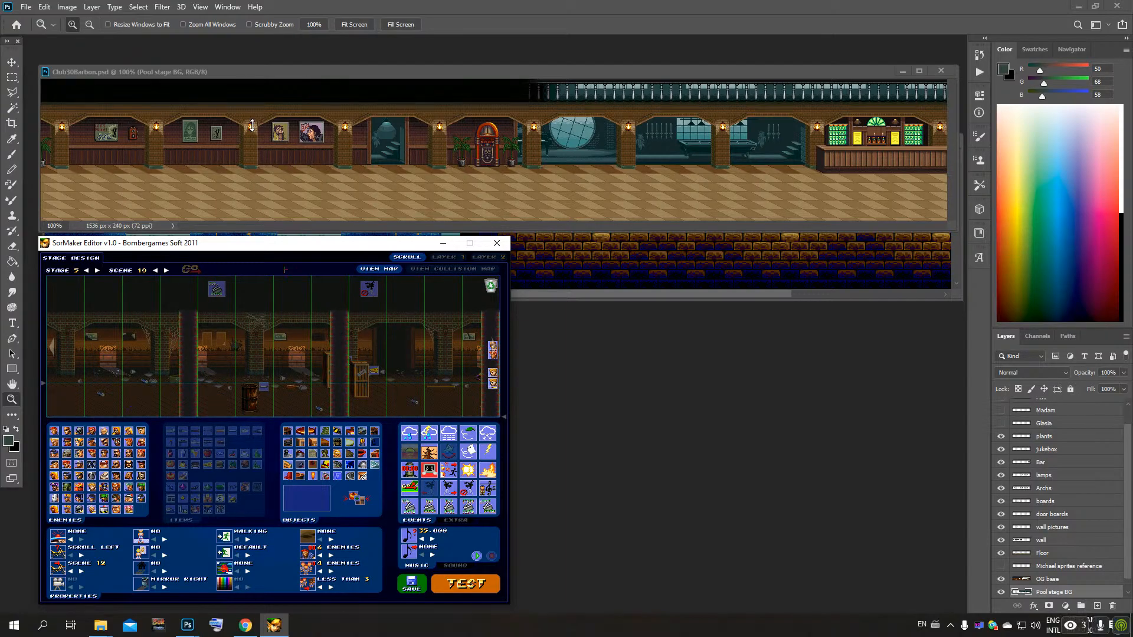
{"action": "left_click", "coordinate": [337, 72]}
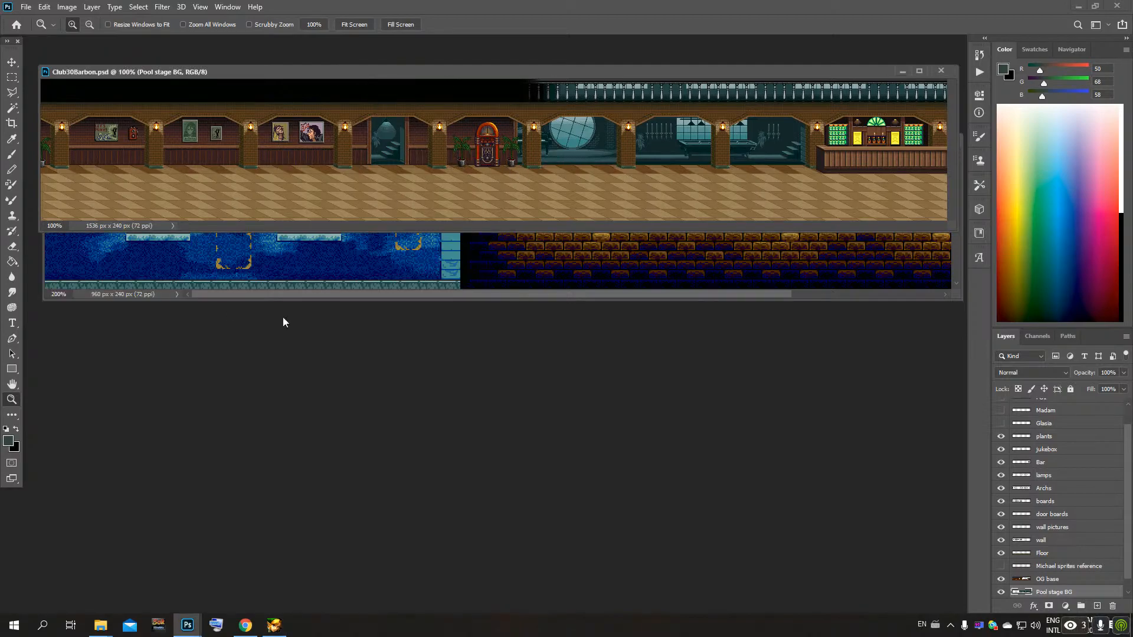
Step: Bring SorMaker back in front of Photoshop and place its window near the middle of the empty workspace
{"action": "left_click", "coordinate": [274, 626]}
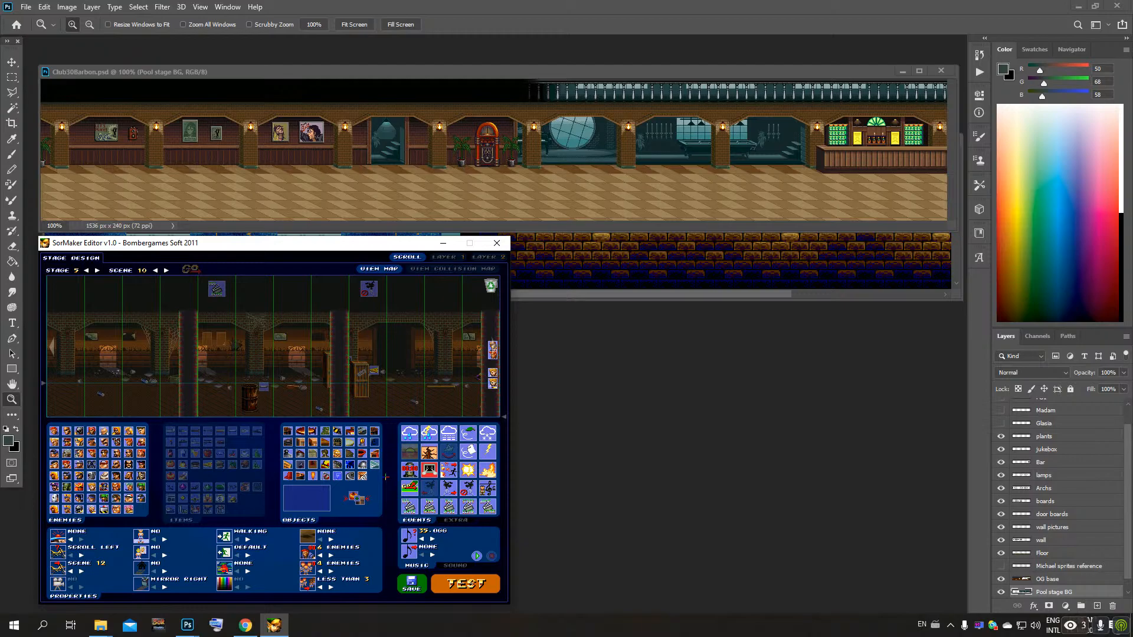
{"action": "left_click_drag", "start_coordinate": [375, 243], "coordinate": [596, 240]}
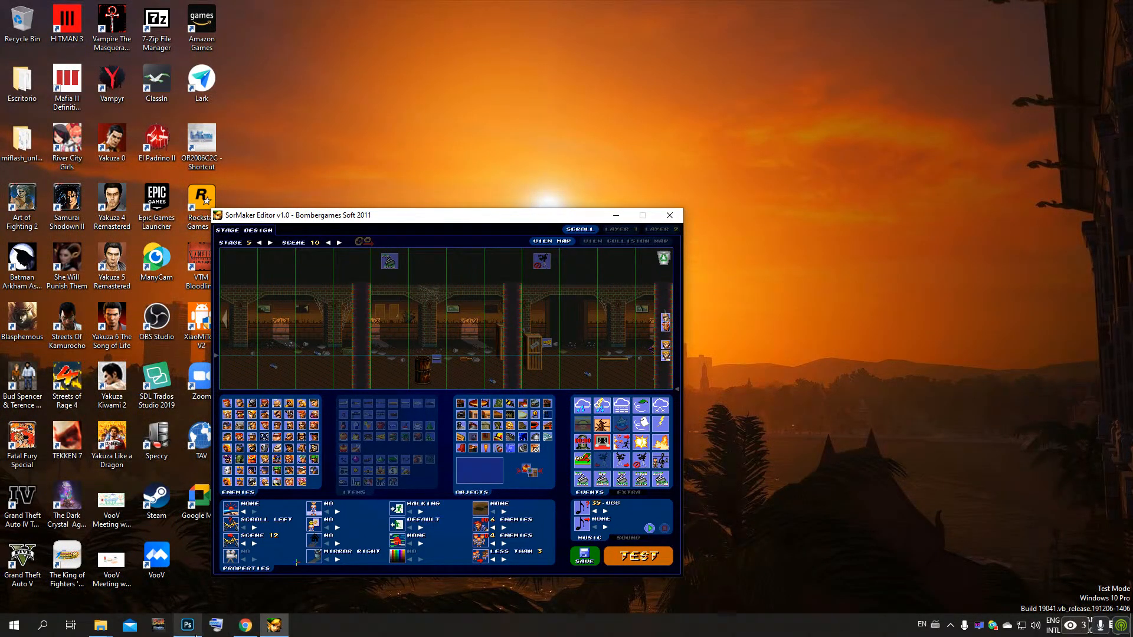
{"action": "left_click", "coordinate": [187, 625]}
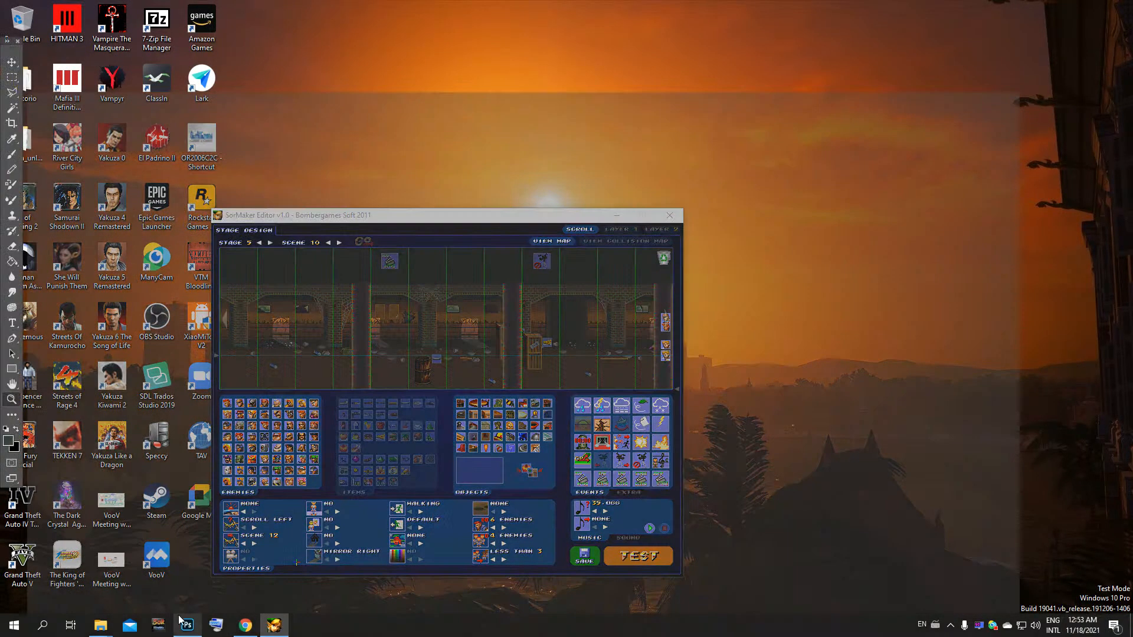
{"action": "left_click", "coordinate": [274, 625]}
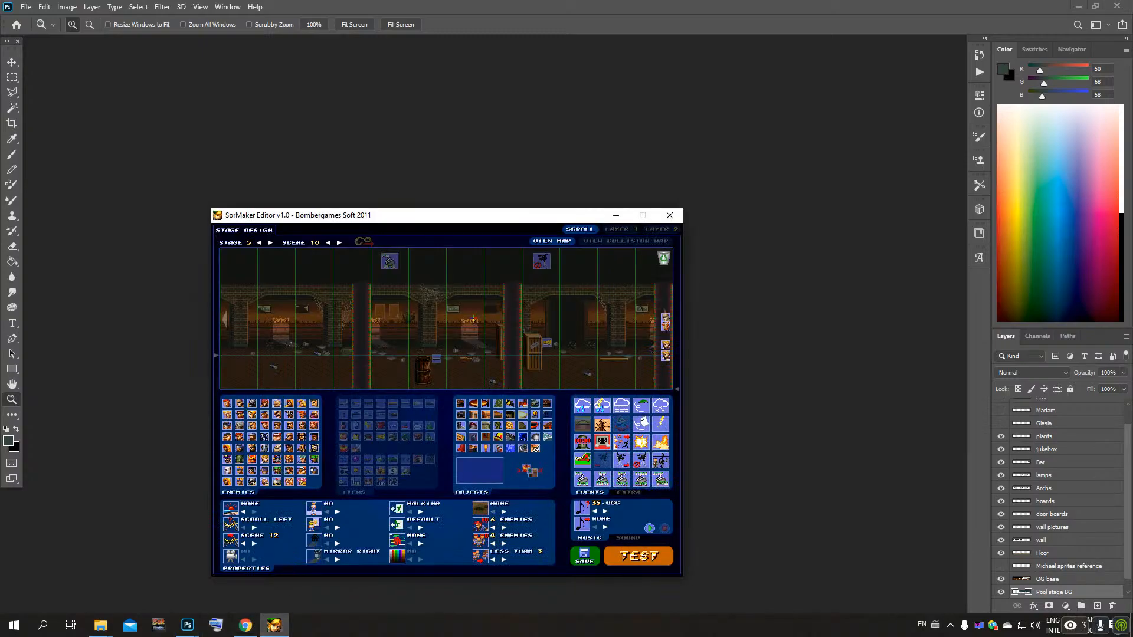
{"action": "left_click_drag", "start_coordinate": [475, 216], "coordinate": [511, 171]}
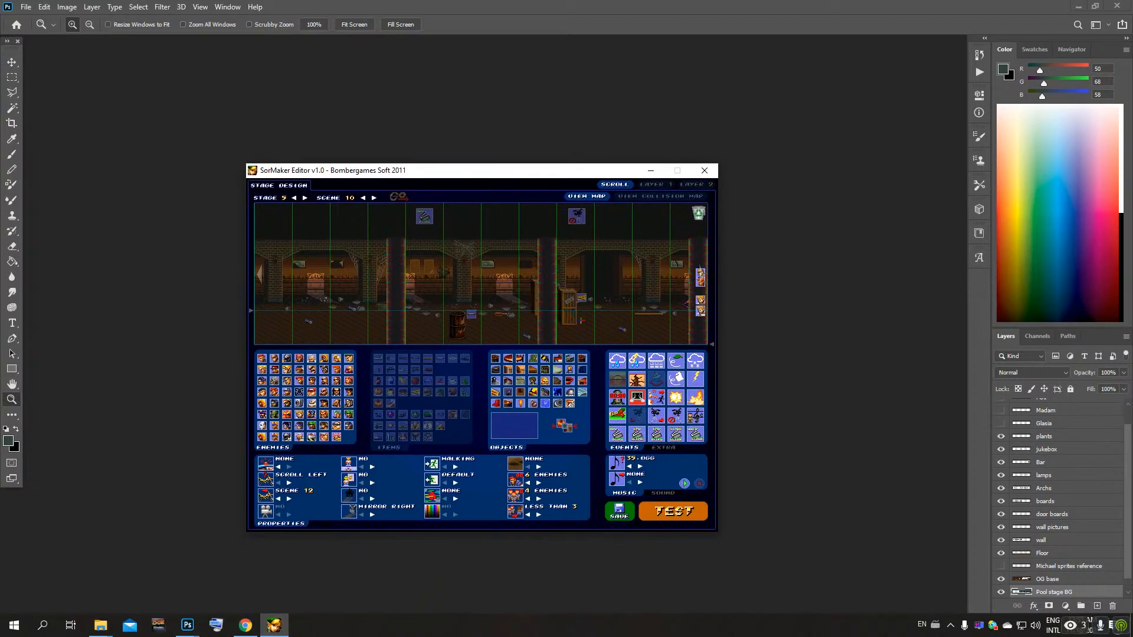
Step: Go back to stage 5's scene 9 without saving scene 10
{"action": "left_click", "coordinate": [363, 199]}
{"action": "left_click", "coordinate": [402, 197]}
{"action": "left_click", "coordinate": [402, 198]}
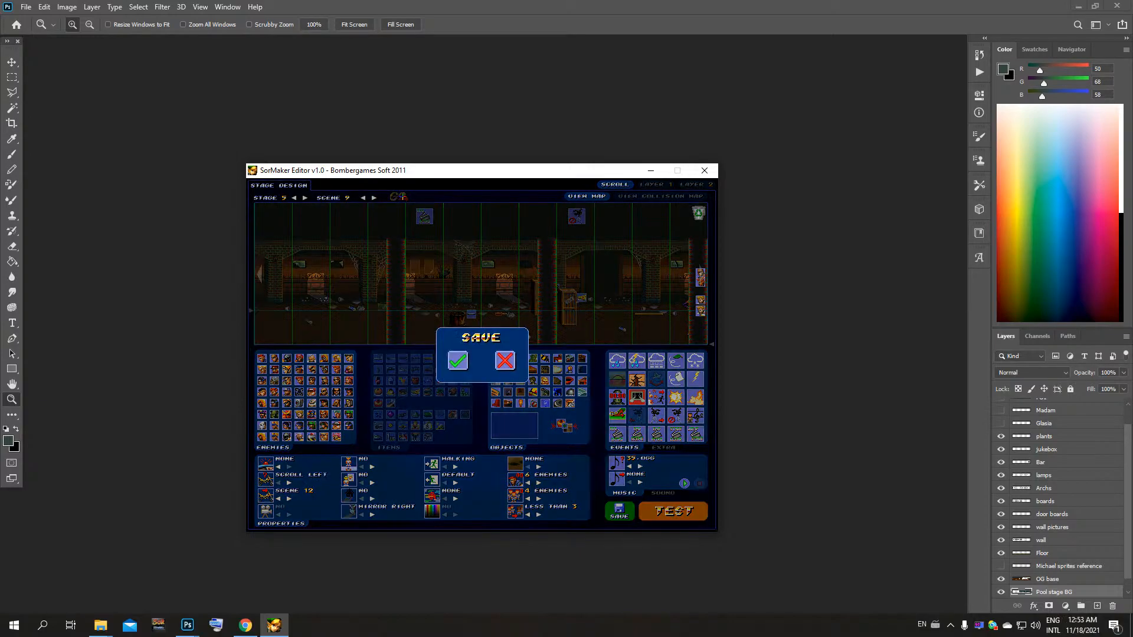
{"action": "left_click", "coordinate": [507, 363]}
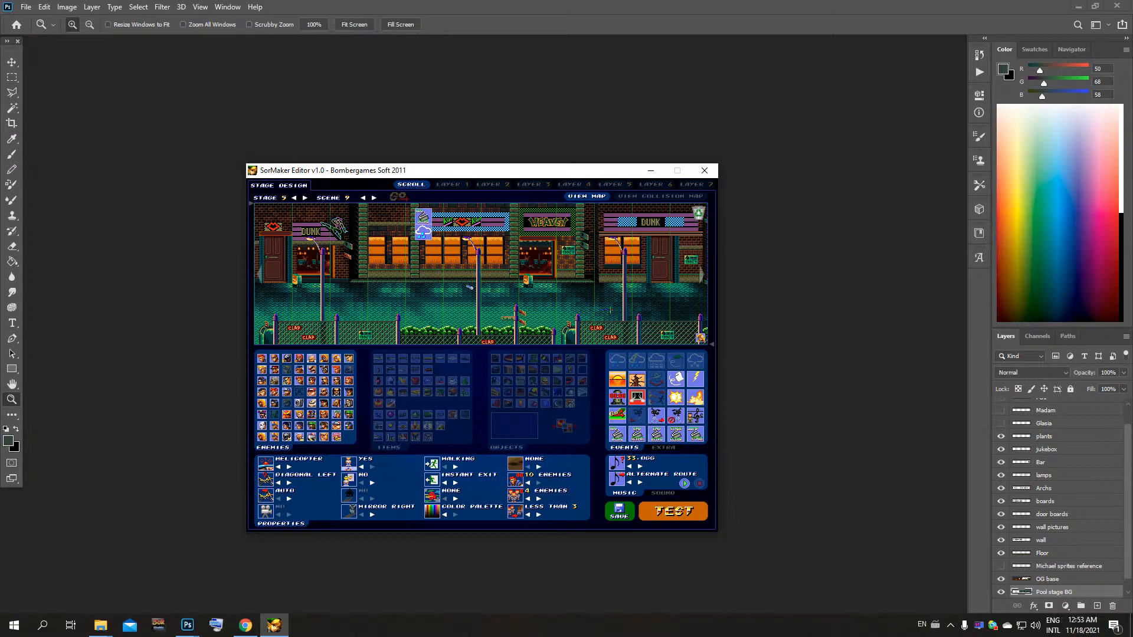
Step: Examine scene 9's map from the neon shop street down the diagonal road to the brick alley and the fire
{"action": "key", "text": "Right"}
{"action": "key", "text": "Right"}
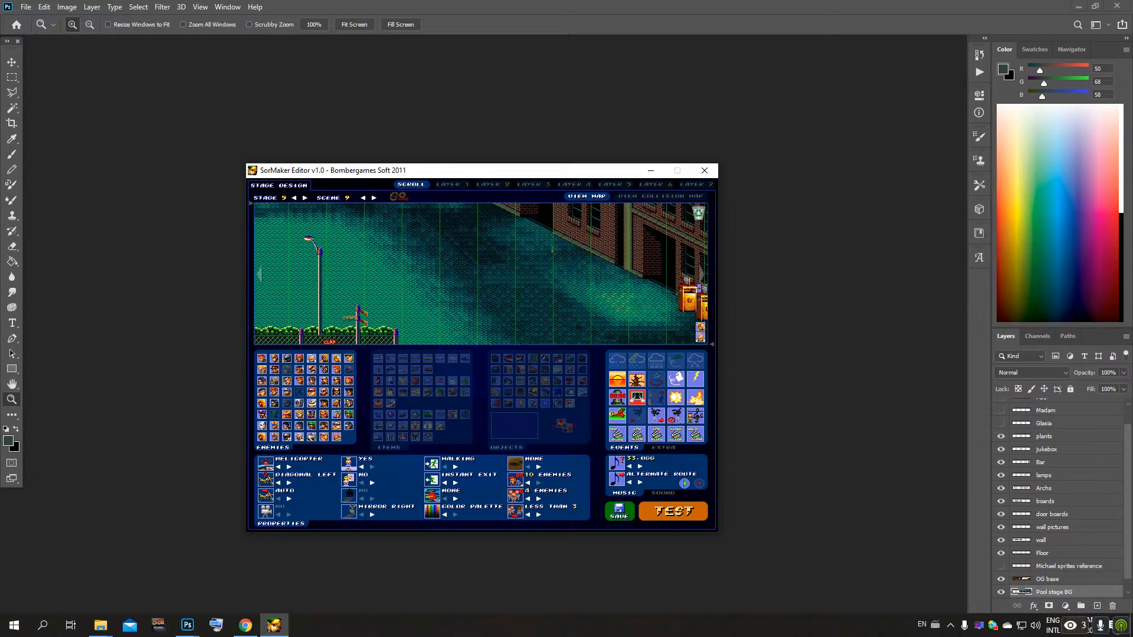
{"action": "key", "text": "Right"}
{"action": "key", "text": "Right"}
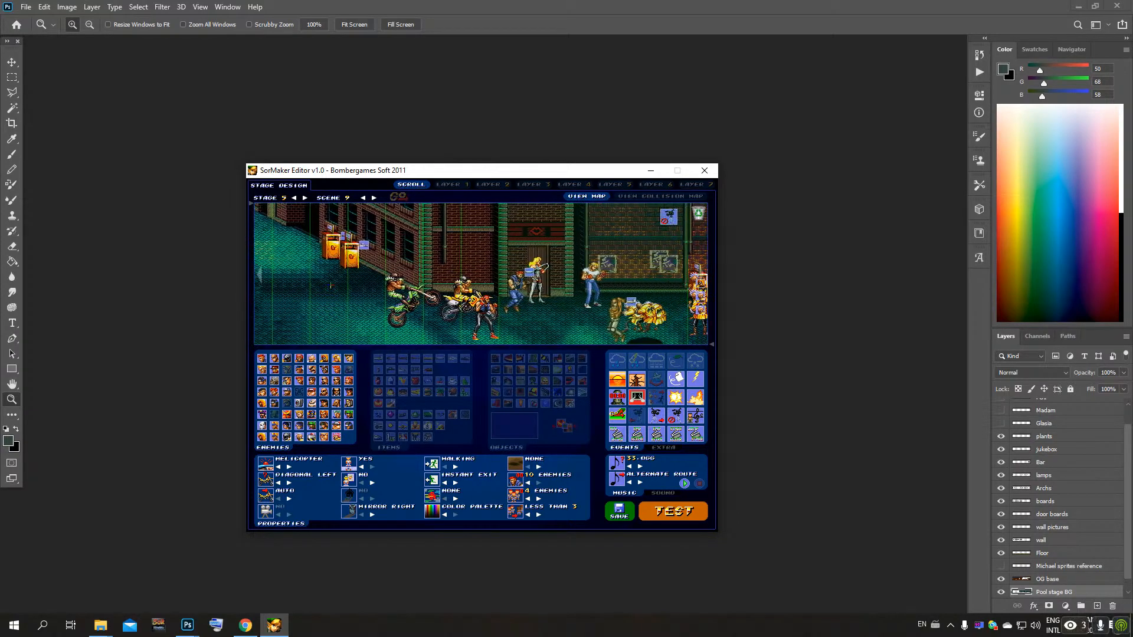
{"action": "key", "text": "Right"}
{"action": "key", "text": "Right"}
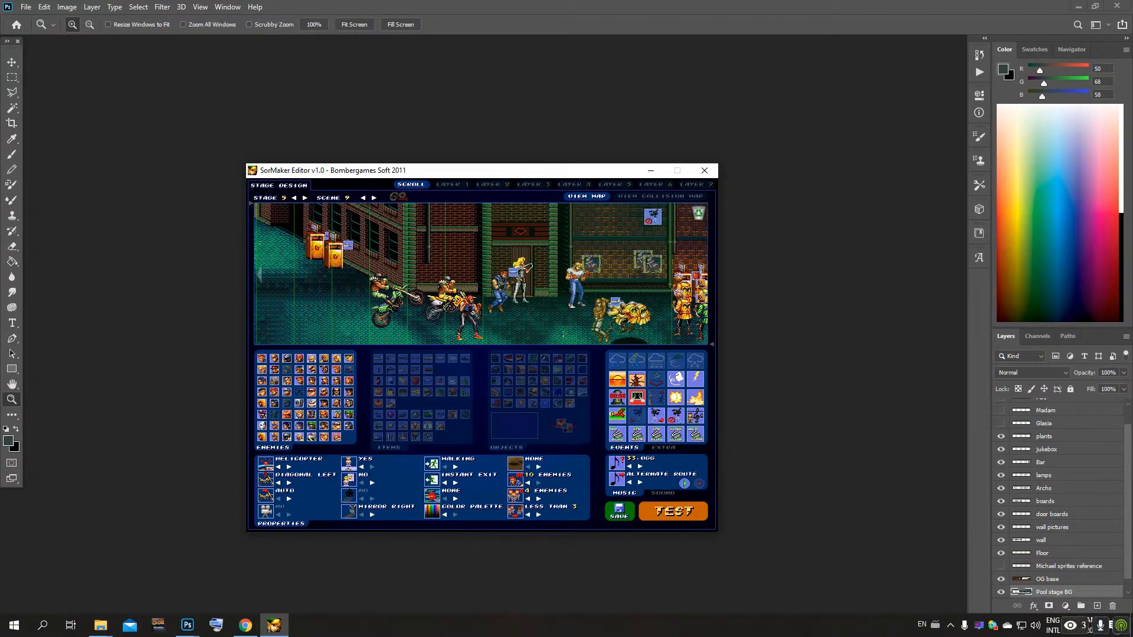
{"action": "key", "text": "Right"}
{"action": "key", "text": "Right"}
{"action": "key", "text": "Right"}
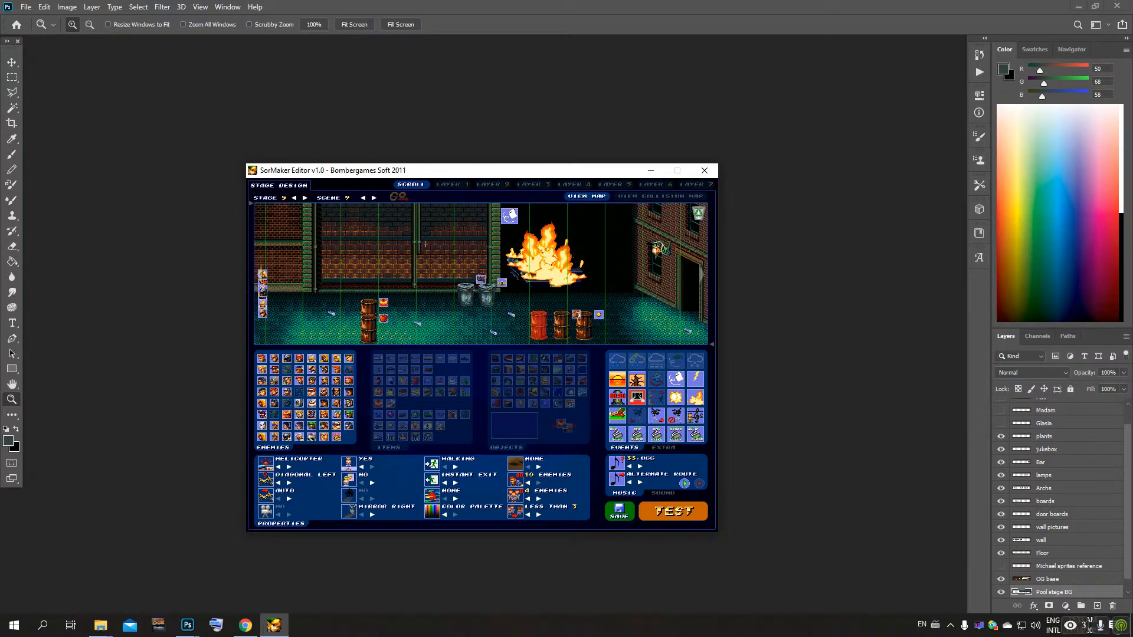
{"action": "key", "text": "Right"}
{"action": "key", "text": "Right"}
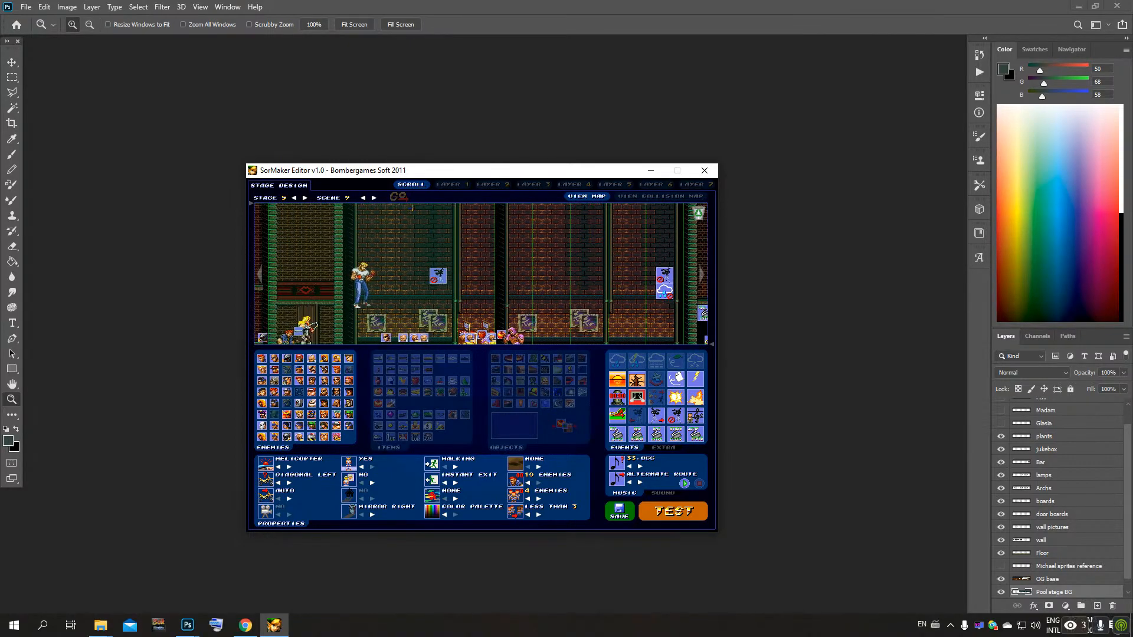
Step: Return to the start of scene 9 and examine how the shop street leads diagonally down into the alley
{"action": "left_click_drag", "start_coordinate": [326, 223], "coordinate": [604, 236]}
{"action": "left_click_drag", "start_coordinate": [337, 248], "coordinate": [655, 255]}
{"action": "left_click_drag", "start_coordinate": [407, 262], "coordinate": [658, 281]}
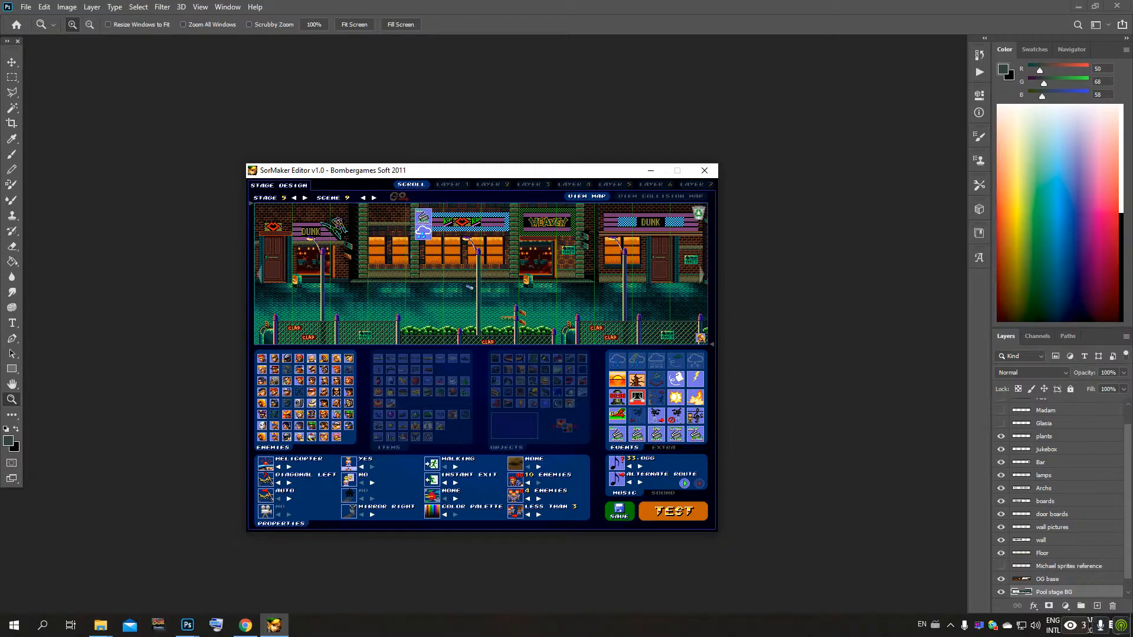
{"action": "left_click_drag", "start_coordinate": [641, 303], "coordinate": [289, 293]}
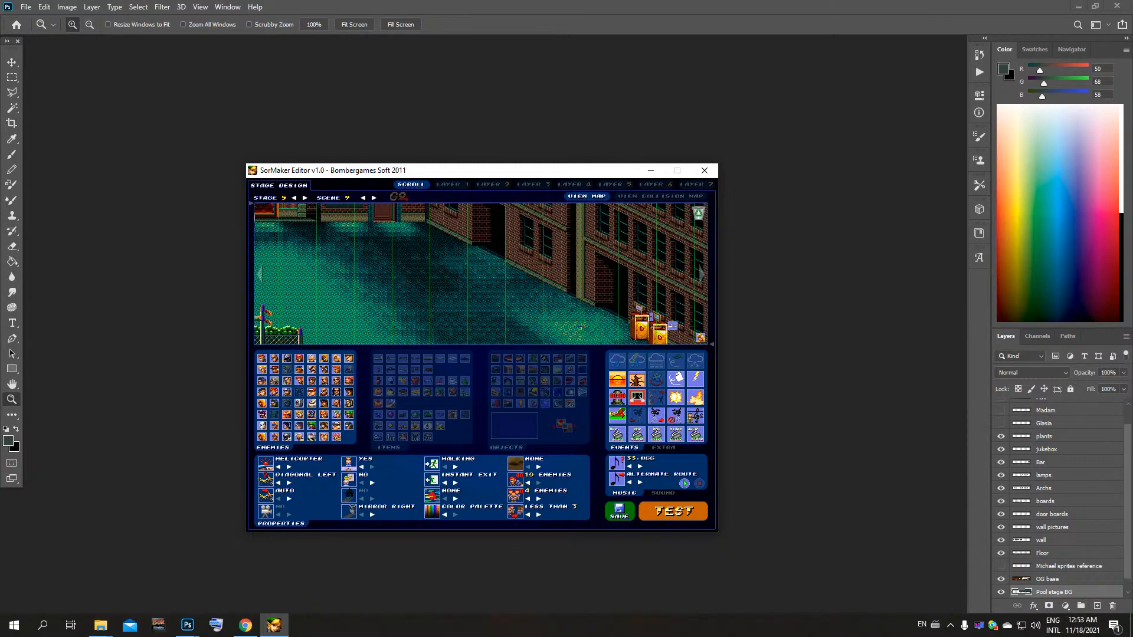
{"action": "left_click_drag", "start_coordinate": [617, 308], "coordinate": [331, 234]}
{"action": "left_click_drag", "start_coordinate": [639, 235], "coordinate": [469, 218]}
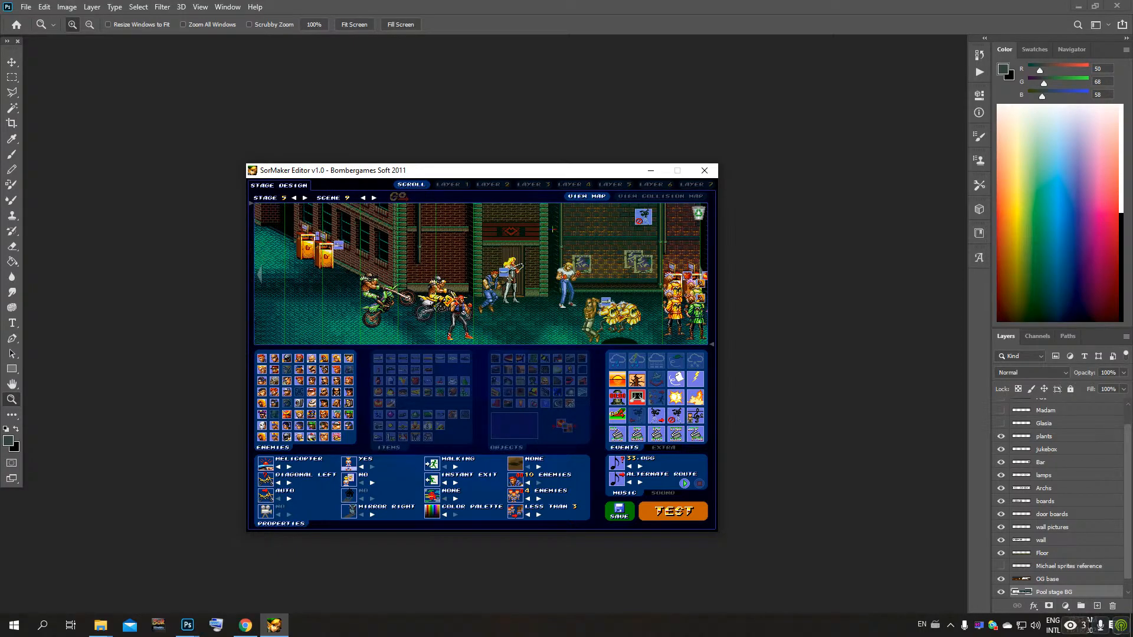
Step: Examine the brick walls, doorways, barrels and trash cans along scene 9's alley up to the burning section
{"action": "left_click_drag", "start_coordinate": [625, 247], "coordinate": [444, 223]}
{"action": "left_click_drag", "start_coordinate": [591, 230], "coordinate": [397, 198]}
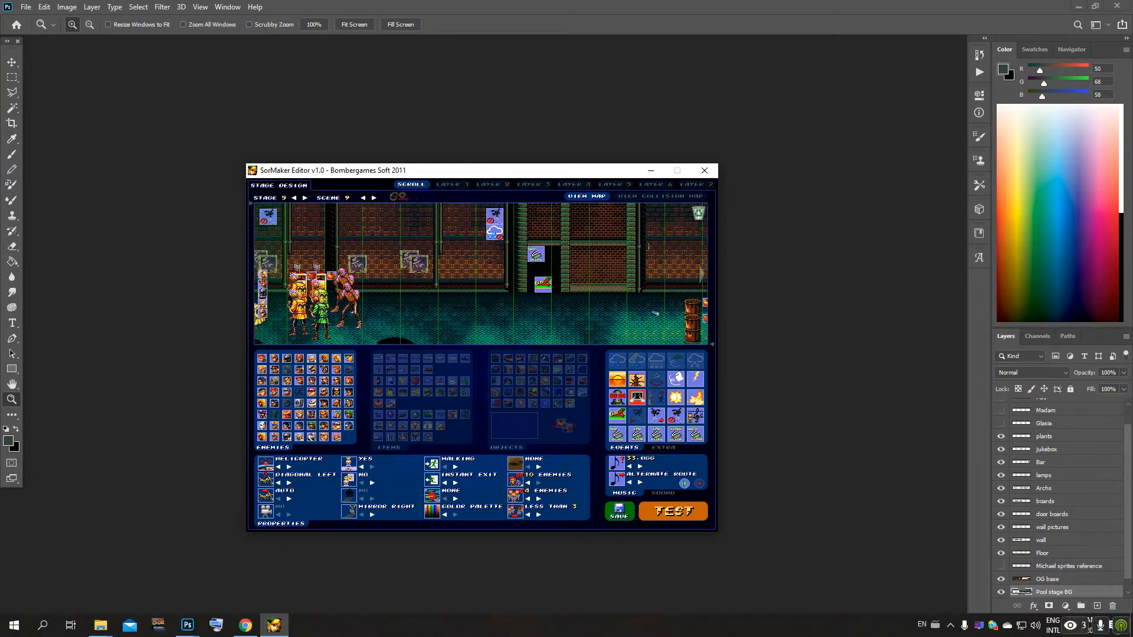
{"action": "left_click_drag", "start_coordinate": [664, 258], "coordinate": [531, 236]}
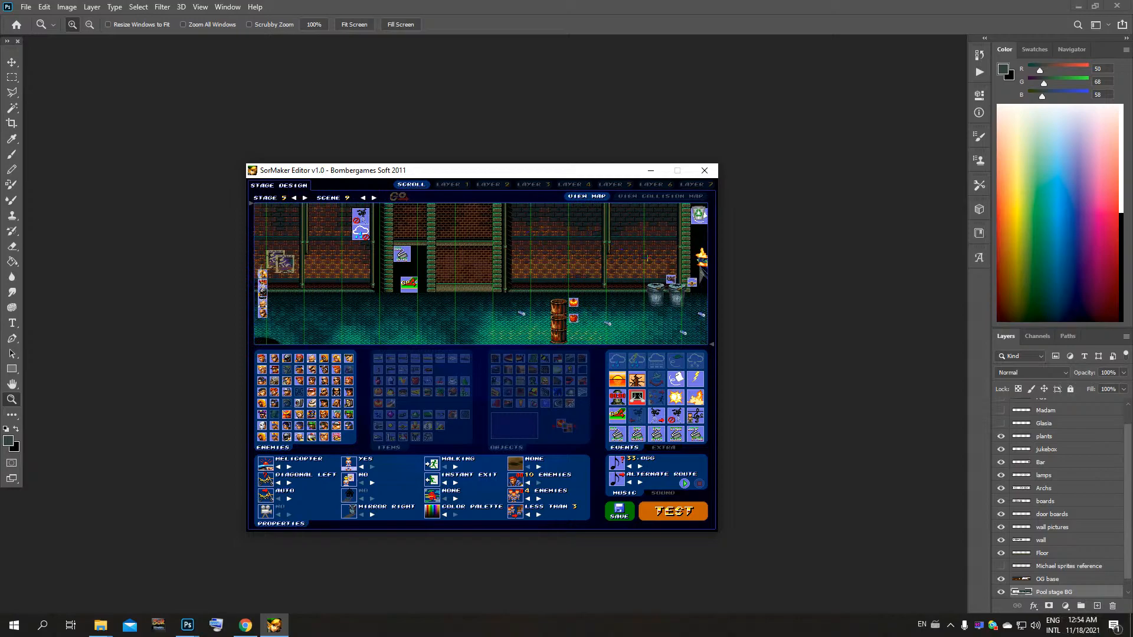
{"action": "left_click_drag", "start_coordinate": [648, 254], "coordinate": [515, 232]}
{"action": "left_click_drag", "start_coordinate": [438, 248], "coordinate": [568, 236]}
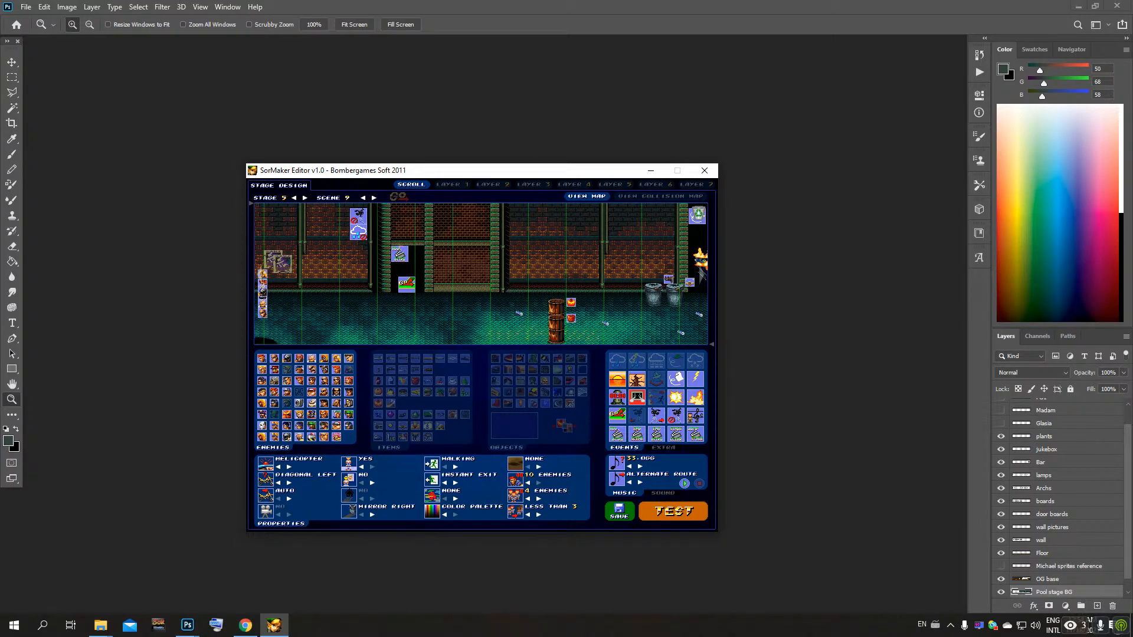
{"action": "left_click_drag", "start_coordinate": [627, 250], "coordinate": [428, 244]}
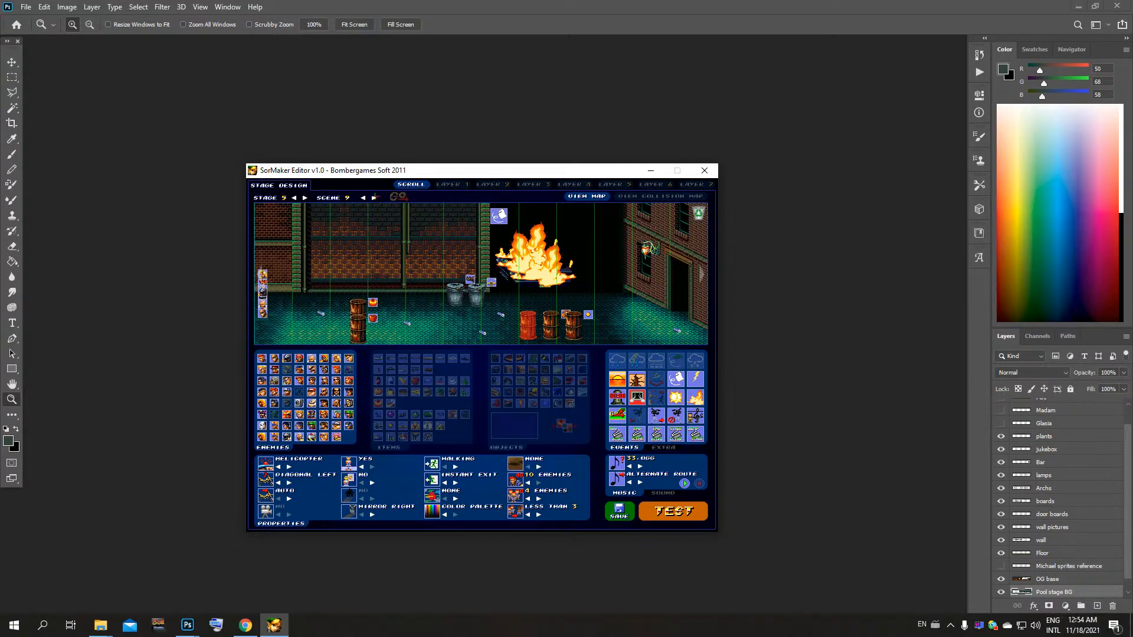
Step: Step forward from scene 9 to scene 12 and examine scene 11's warehouse rooms and crates on the way
{"action": "left_click", "coordinate": [374, 198]}
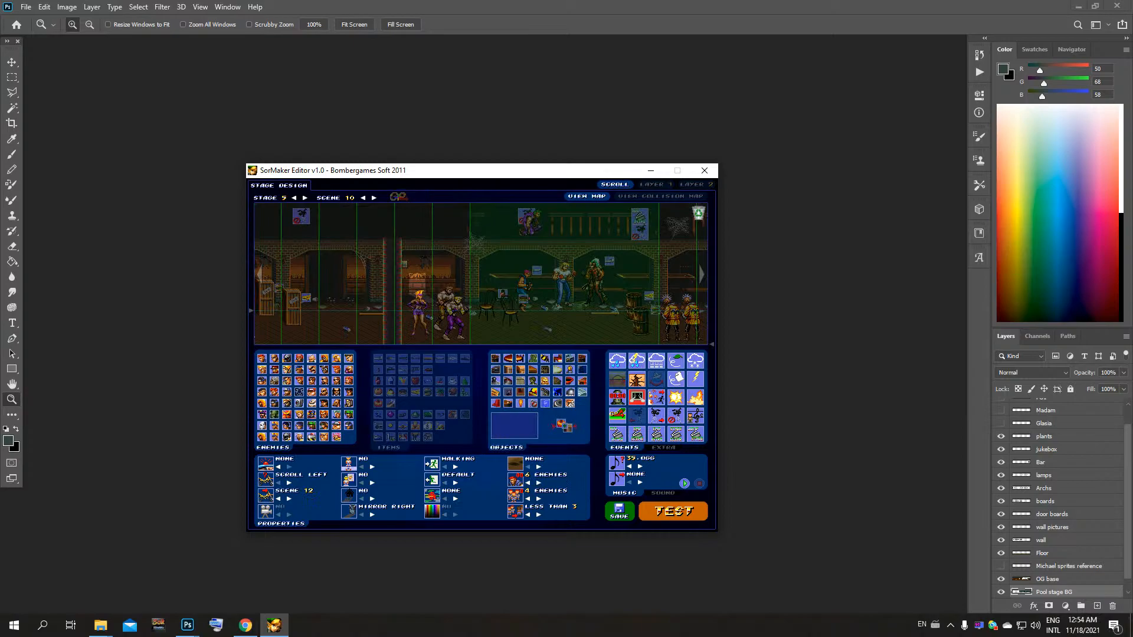
{"action": "left_click", "coordinate": [373, 197]}
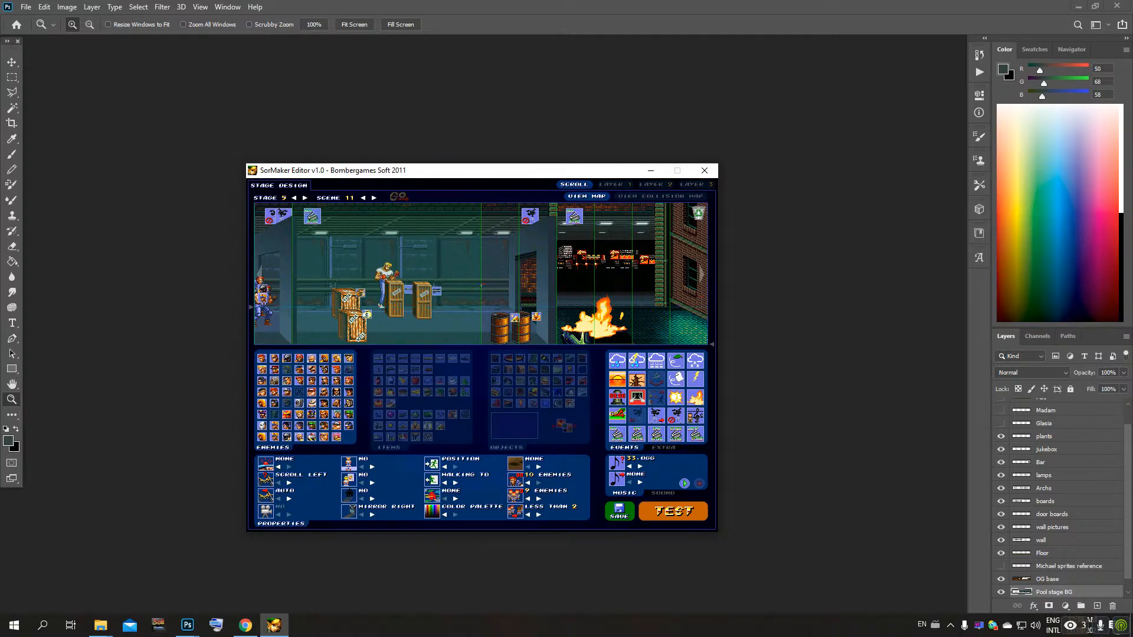
{"action": "left_click_drag", "start_coordinate": [340, 255], "coordinate": [643, 256]}
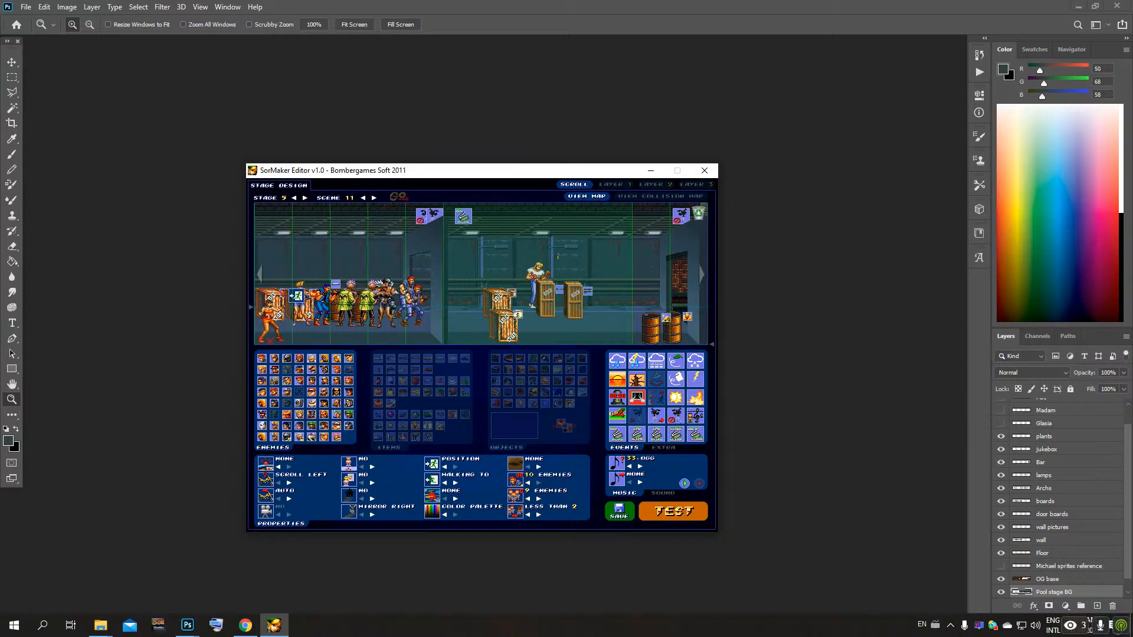
{"action": "left_click_drag", "start_coordinate": [569, 255], "coordinate": [407, 256]}
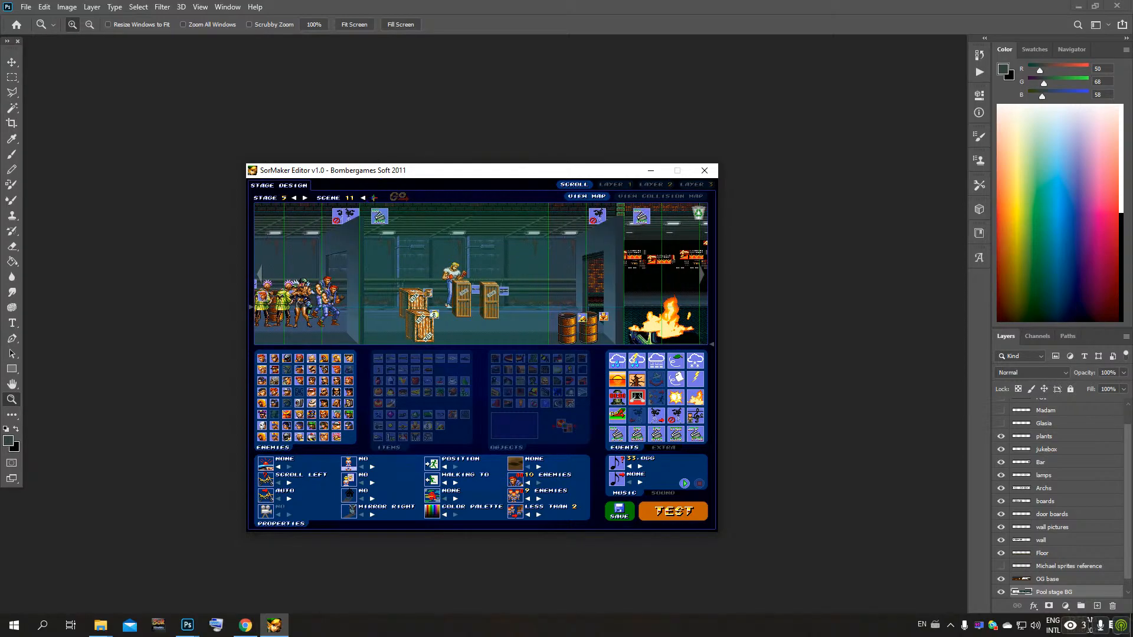
{"action": "left_click", "coordinate": [374, 197]}
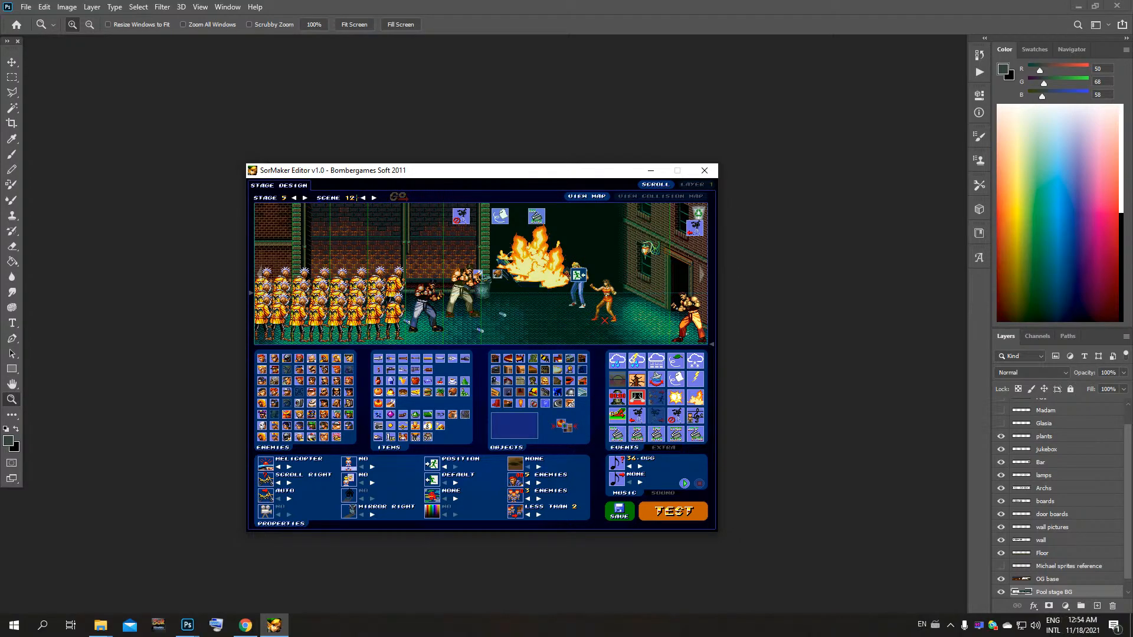
Step: Go back through stage 5's scenes to scene 6, viewing scene 7's Bar and Church route choice on the way
{"action": "left_click", "coordinate": [364, 198]}
{"action": "left_click", "coordinate": [364, 198]}
{"action": "left_click", "coordinate": [363, 197]}
{"action": "left_click", "coordinate": [362, 197]}
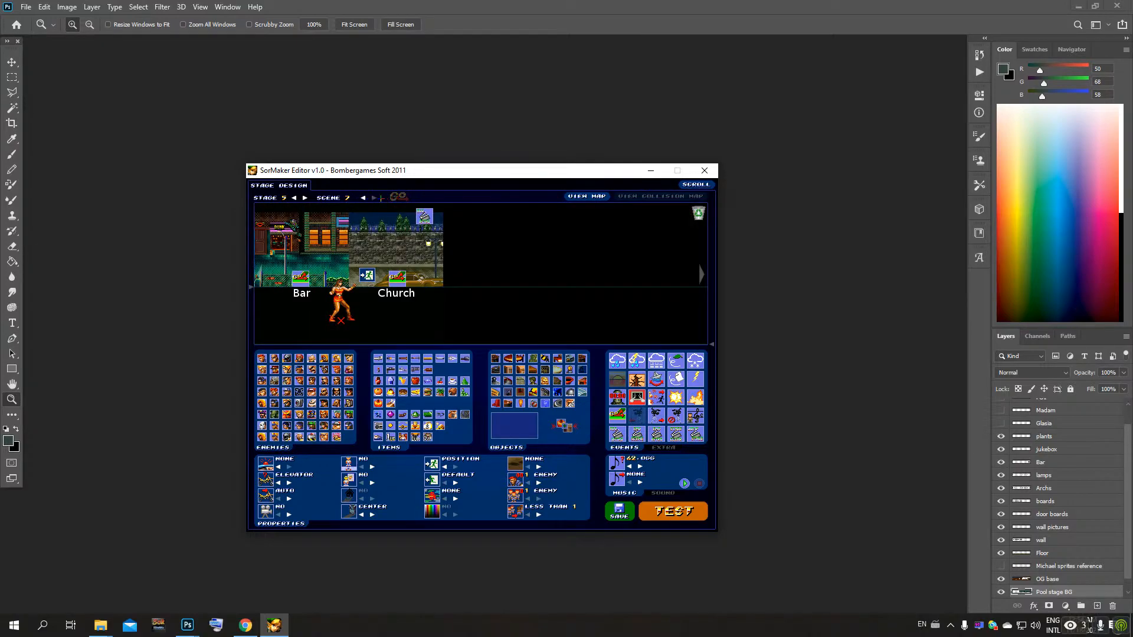
{"action": "left_click", "coordinate": [363, 198]}
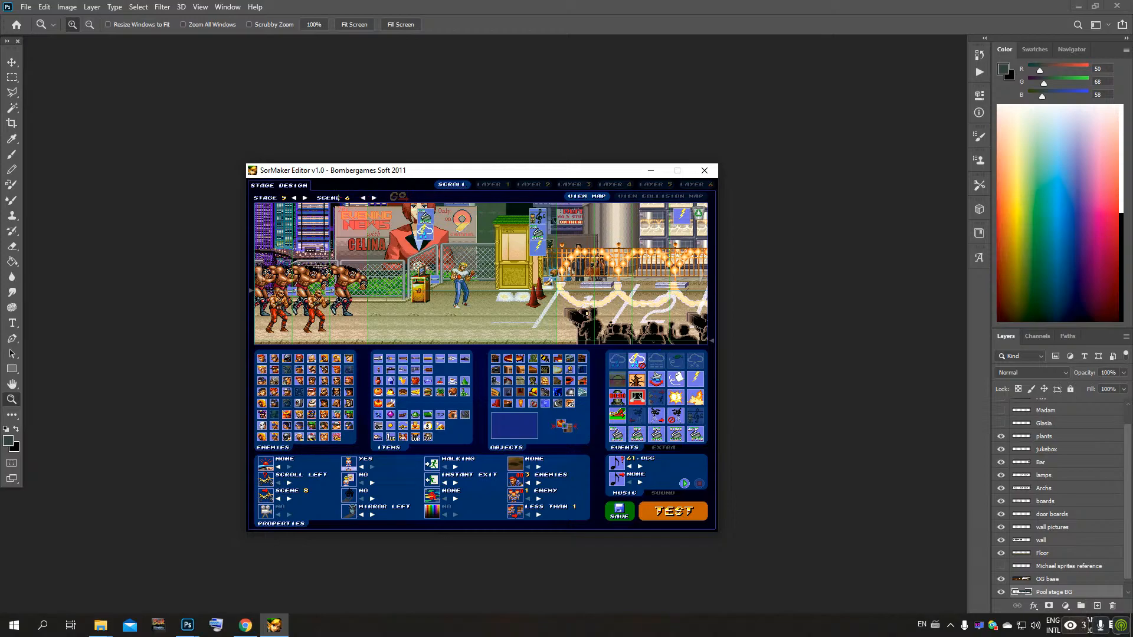
Step: Go back through stage 5's earlier scenes to scene 2 and view its diagonal path beside the brick building
{"action": "left_click", "coordinate": [362, 197]}
{"action": "left_click", "coordinate": [362, 197]}
{"action": "left_click", "coordinate": [363, 198]}
{"action": "left_click", "coordinate": [362, 198]}
{"action": "left_click", "coordinate": [362, 198]}
{"action": "left_click", "coordinate": [374, 197]}
{"action": "left_click", "coordinate": [399, 197]}
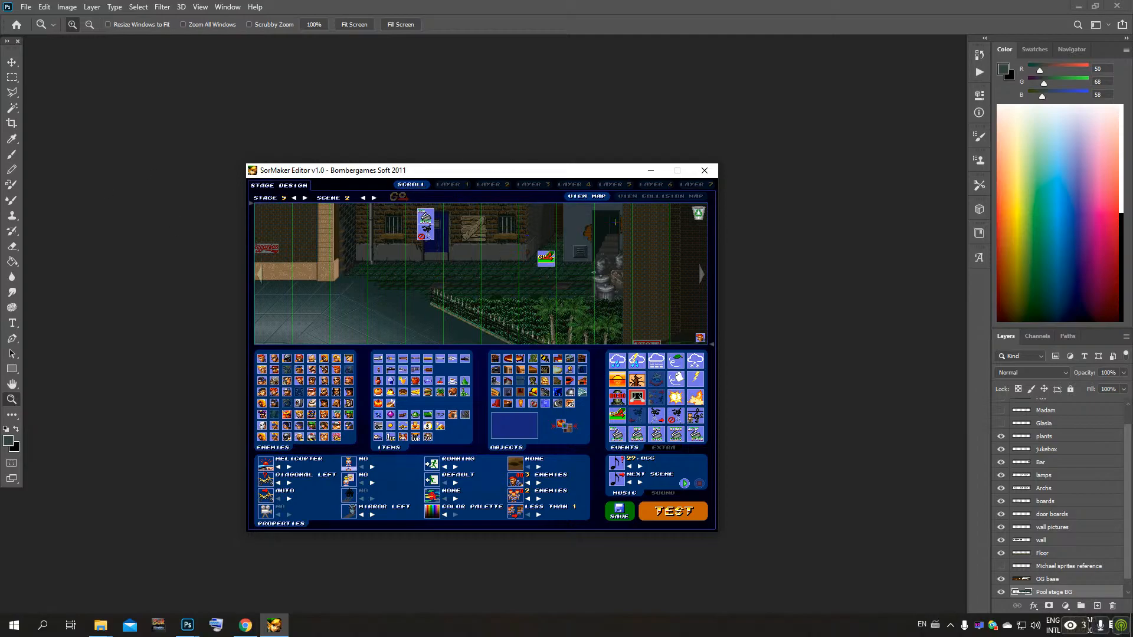
Step: Compare the collision map of stage 5's scene 2 with its artwork map, ending on the artwork map
{"action": "left_click", "coordinate": [660, 196]}
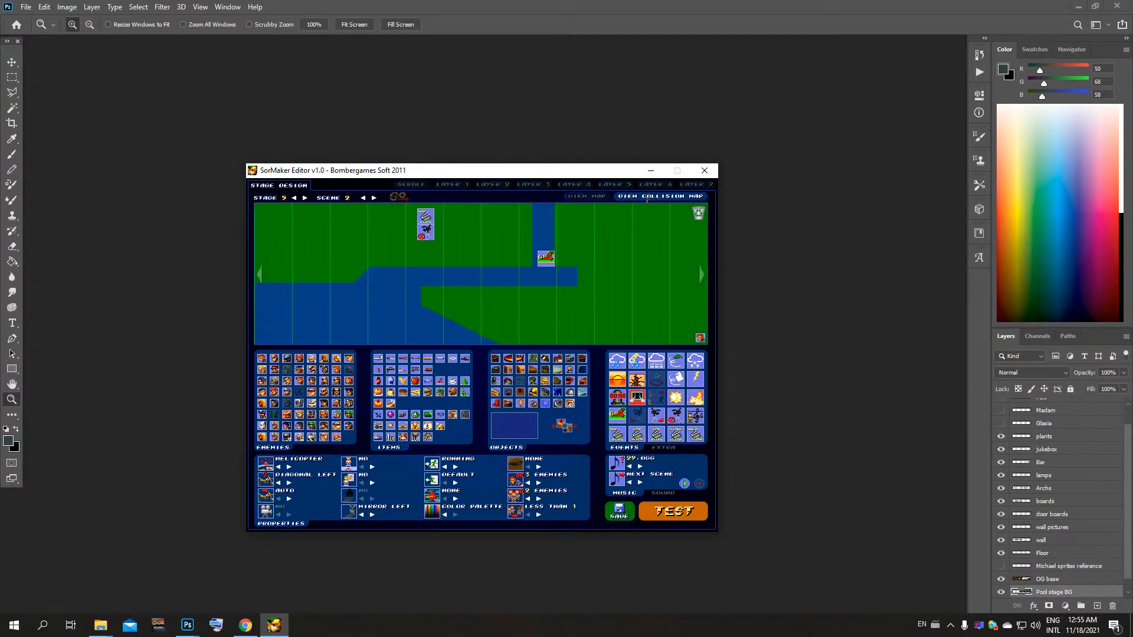
{"action": "left_click", "coordinate": [575, 196]}
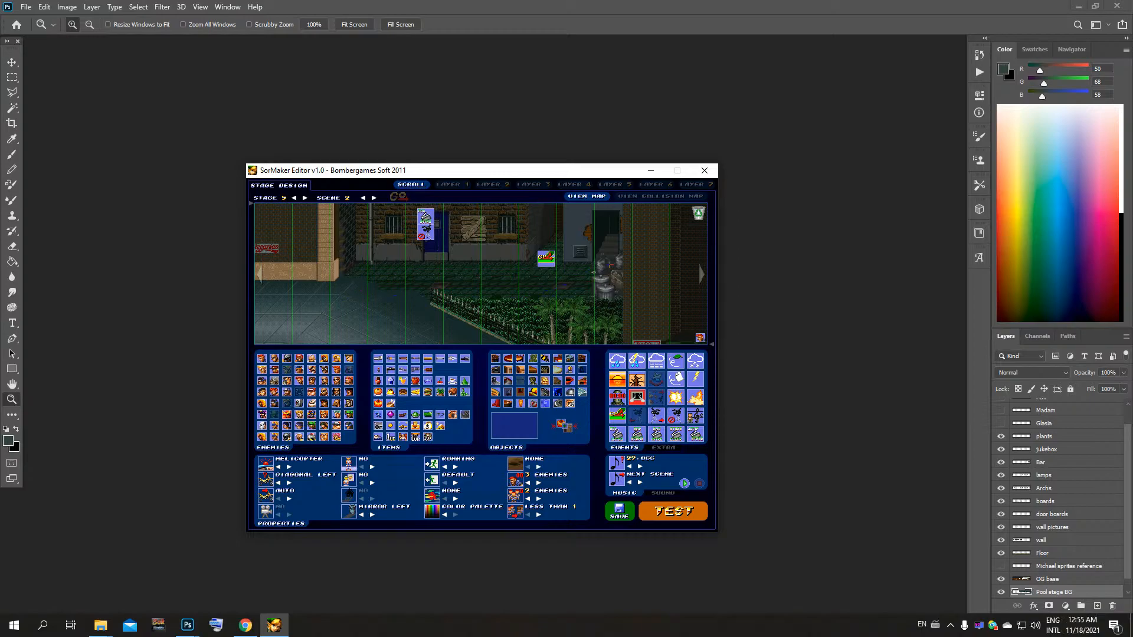
{"action": "left_click", "coordinate": [649, 196]}
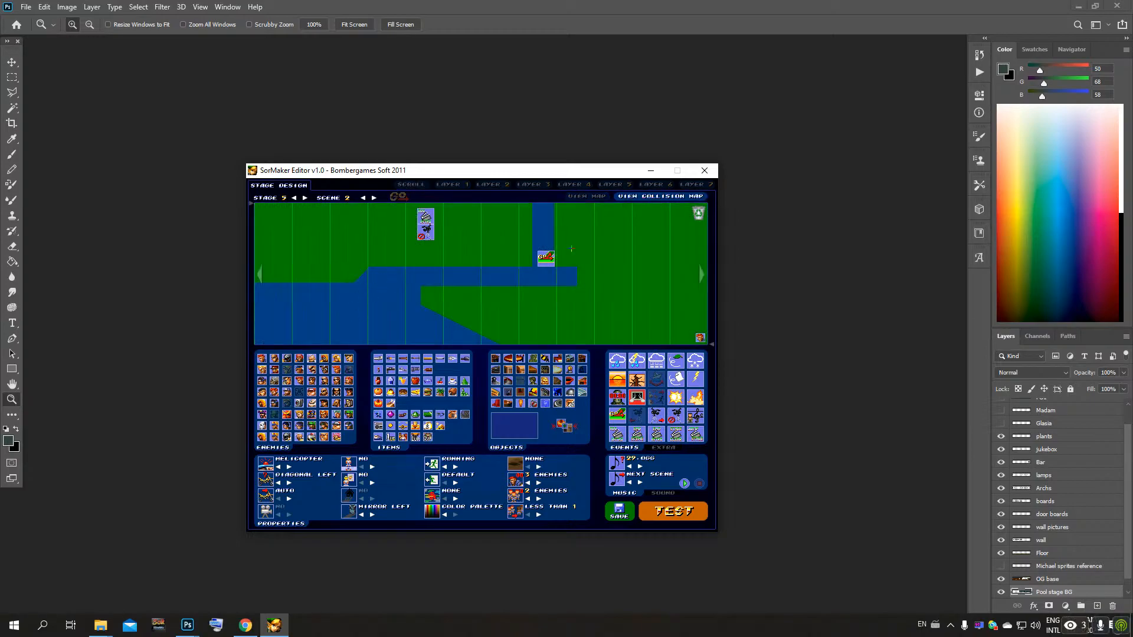
{"action": "left_click", "coordinate": [594, 196]}
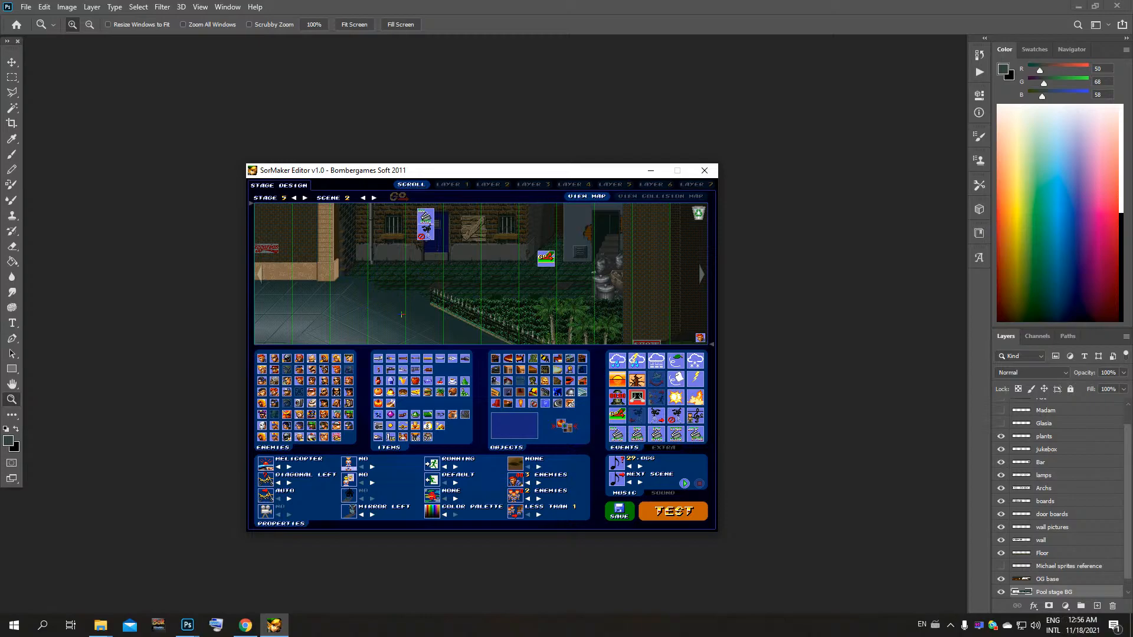
Step: Examine scene 2's street from the diagonal fence path past the bus stop and cafe to the Mature storefront
{"action": "left_click_drag", "start_coordinate": [403, 313], "coordinate": [381, 216]}
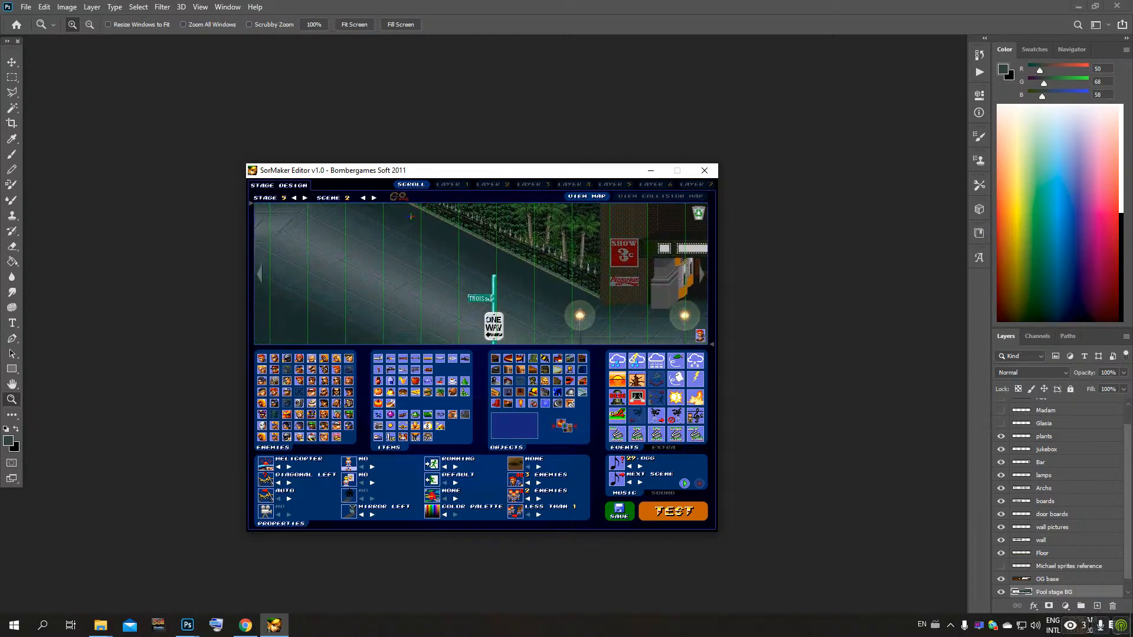
{"action": "left_click_drag", "start_coordinate": [400, 311], "coordinate": [364, 273]}
{"action": "left_click_drag", "start_coordinate": [627, 318], "coordinate": [496, 319]}
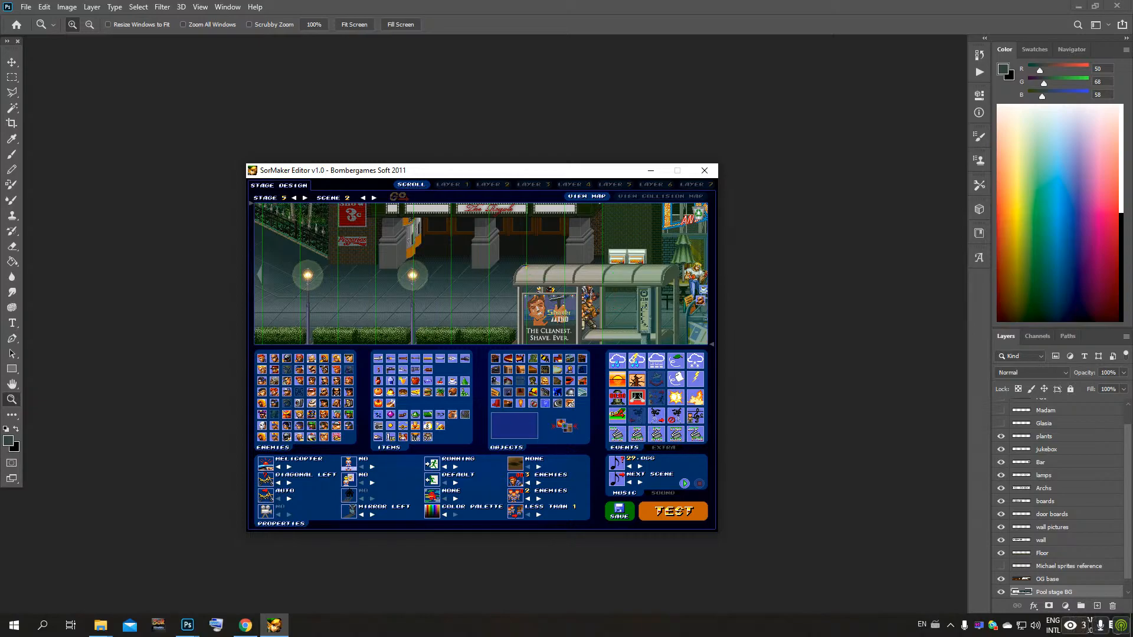
{"action": "left_click_drag", "start_coordinate": [526, 267], "coordinate": [413, 274]}
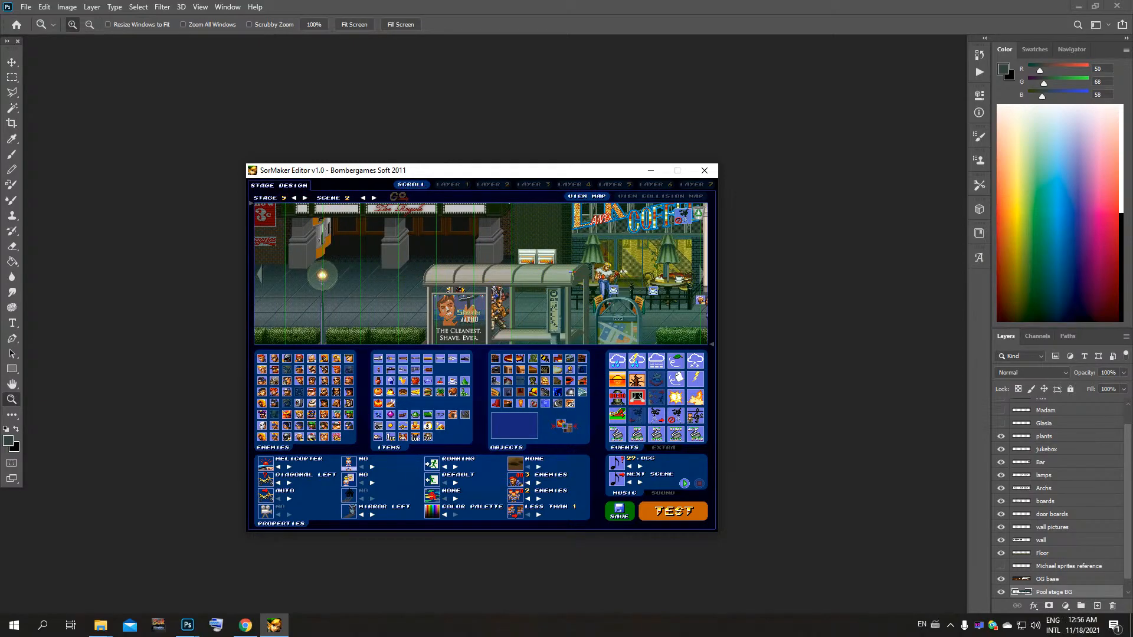
{"action": "left_click_drag", "start_coordinate": [571, 273], "coordinate": [492, 274]}
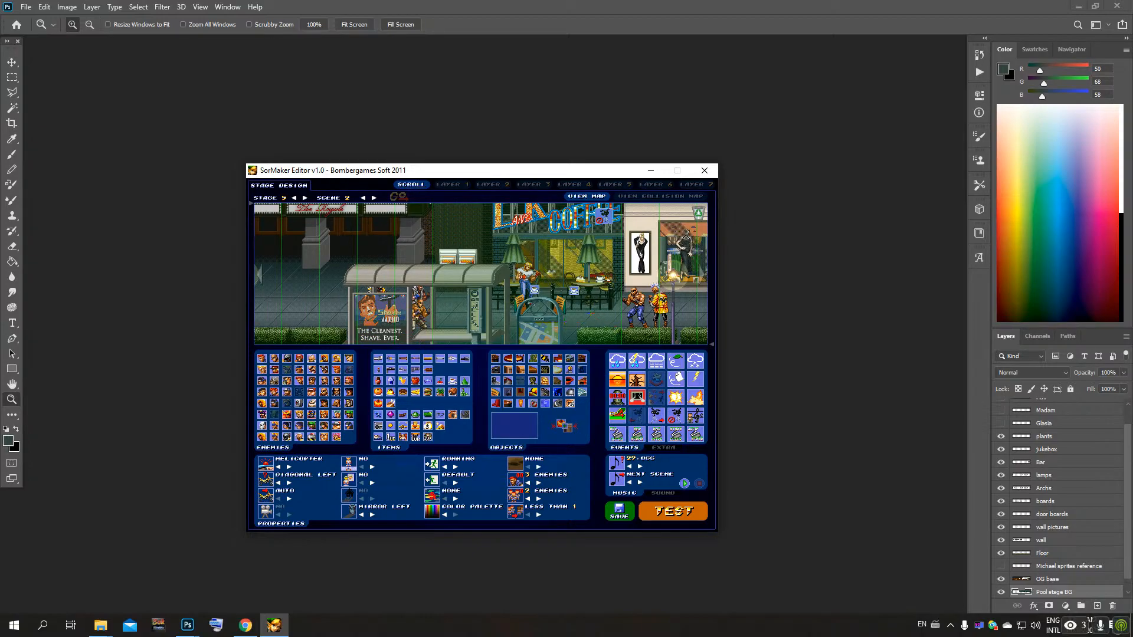
{"action": "key", "text": "Right"}
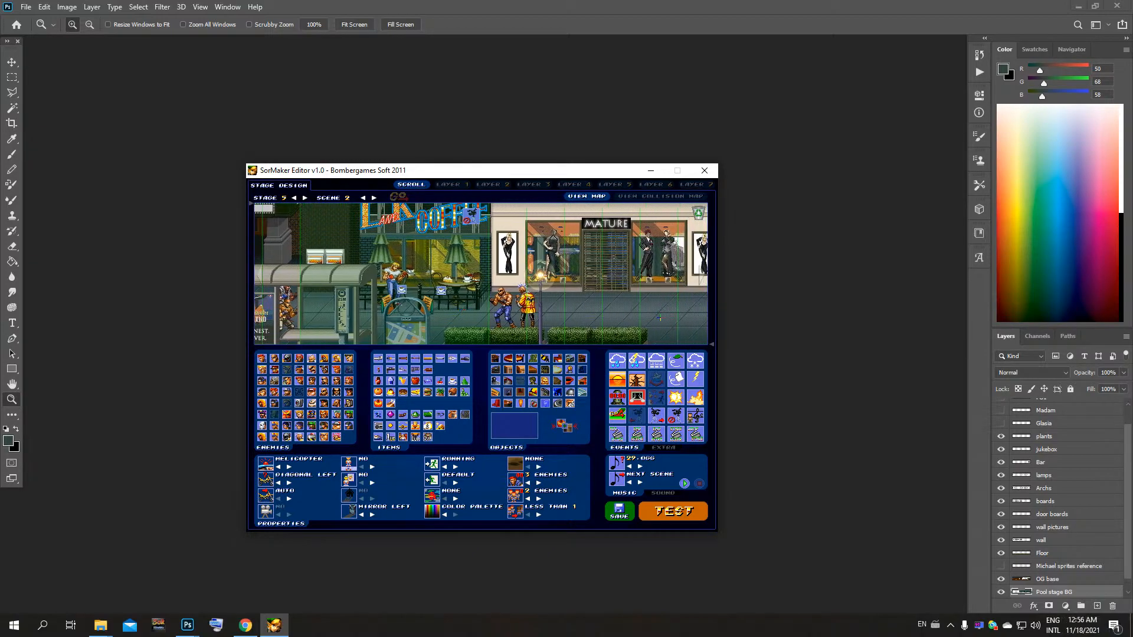
{"action": "key", "text": "Right"}
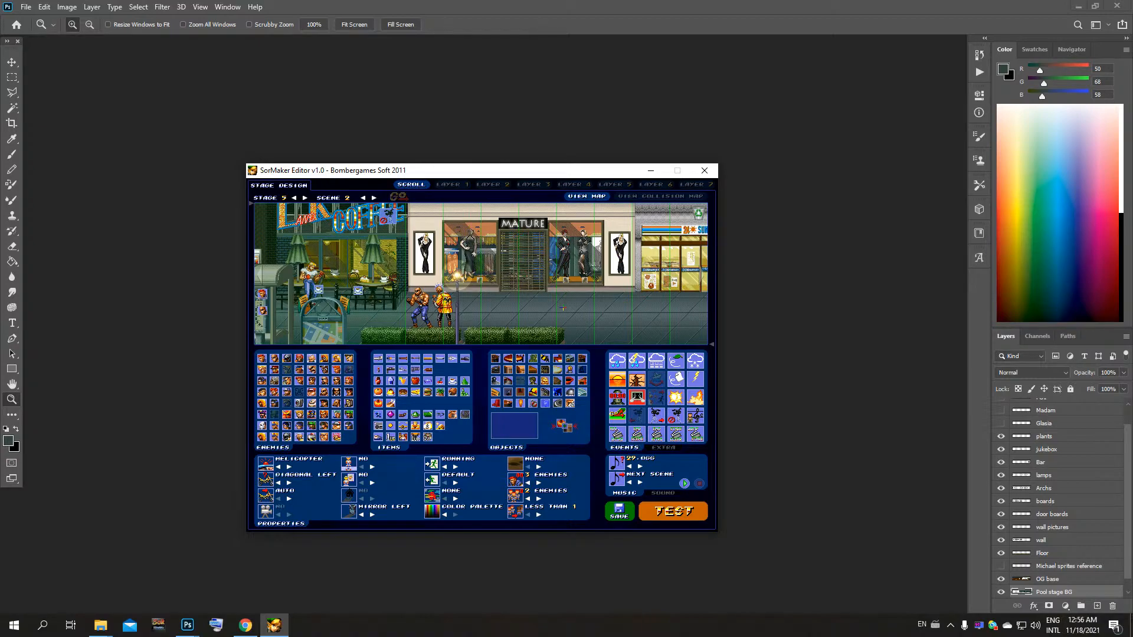
{"action": "mouse_move", "coordinate": [563, 307]}
{"action": "left_mouse_down"}
{"action": "mouse_move", "coordinate": [630, 303]}
{"action": "mouse_move", "coordinate": [566, 303]}
{"action": "left_mouse_up"}
Step: Open scene 3 and examine its street from the Bank of Oak City past the hotel and bus stop to Doña Alejandra
{"action": "left_click", "coordinate": [373, 199]}
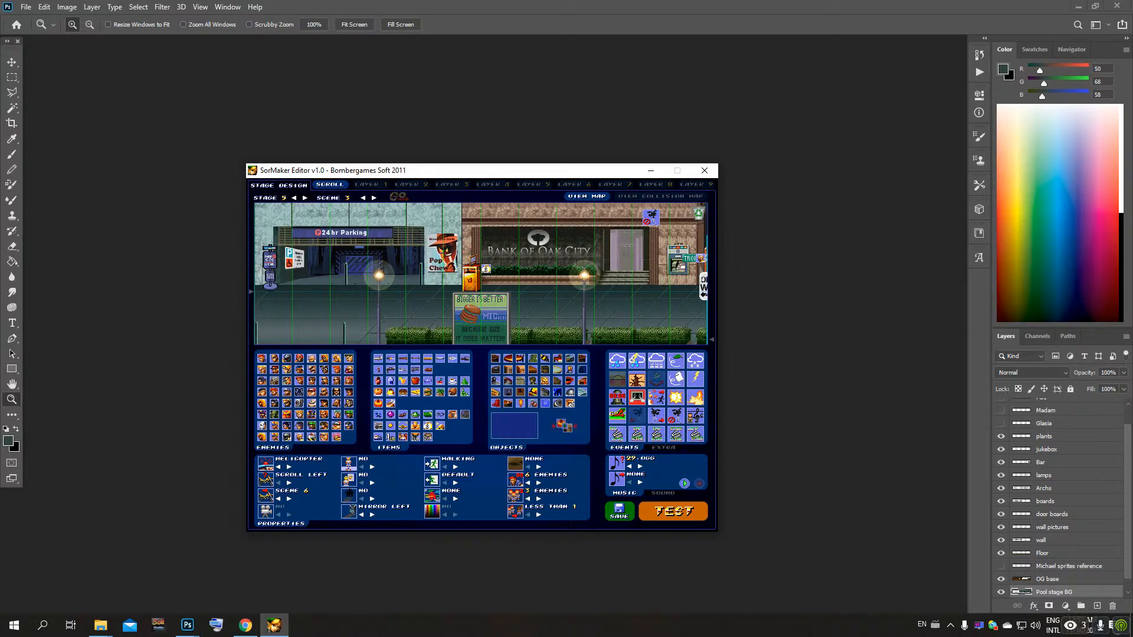
{"action": "left_click_drag", "start_coordinate": [543, 295], "coordinate": [505, 296]}
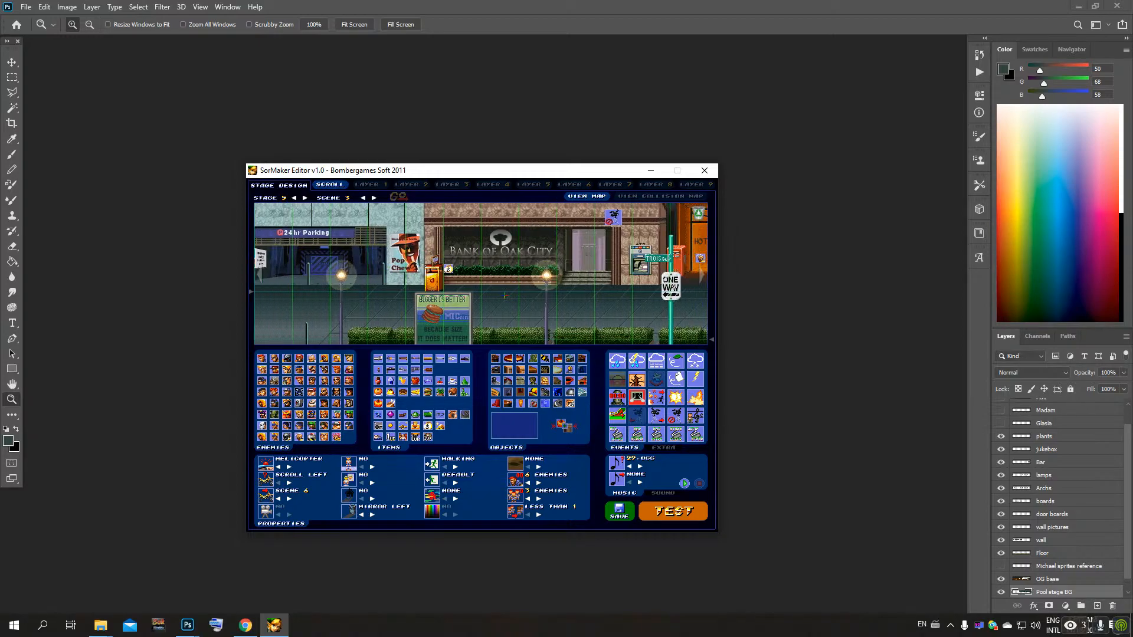
{"action": "left_click_drag", "start_coordinate": [578, 306], "coordinate": [466, 309]}
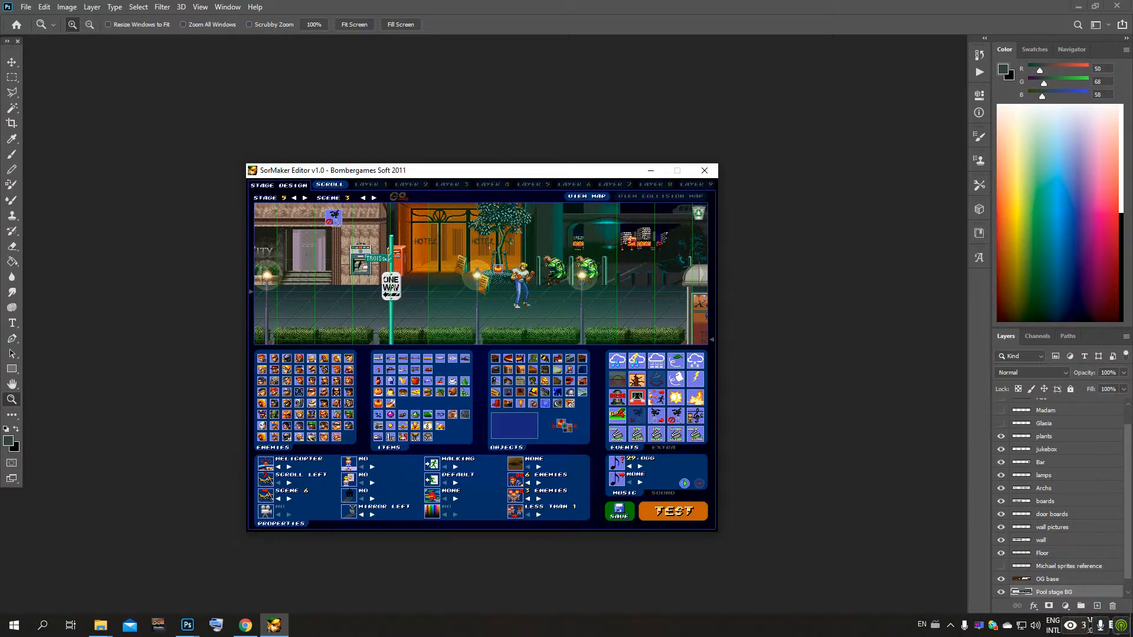
{"action": "left_click_drag", "start_coordinate": [617, 325], "coordinate": [668, 287]}
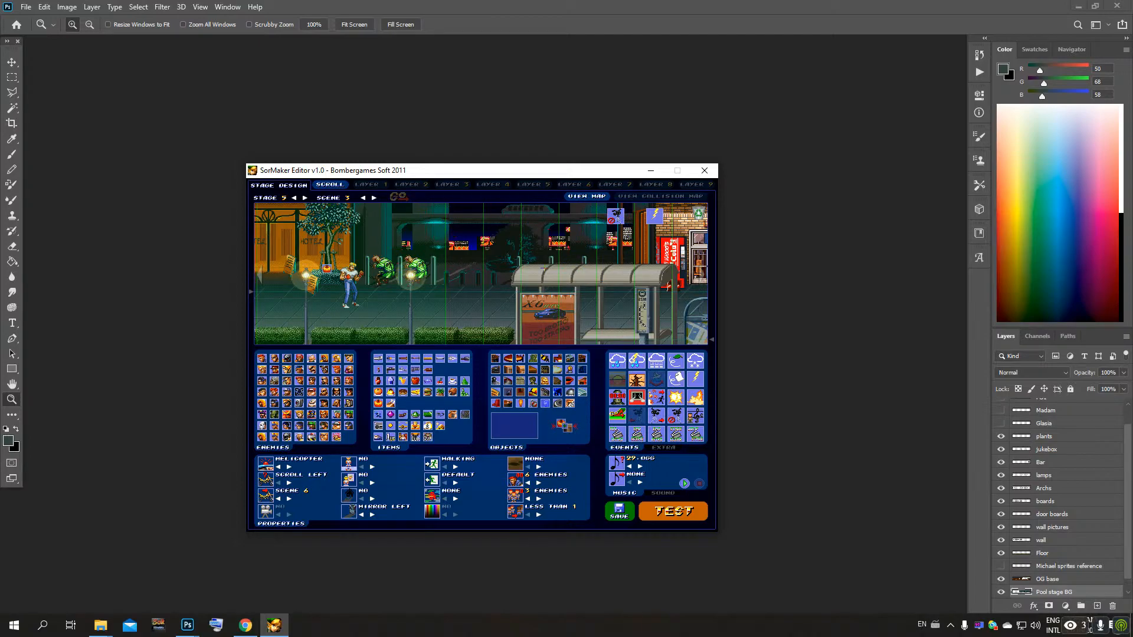
{"action": "left_click_drag", "start_coordinate": [489, 316], "coordinate": [520, 306]}
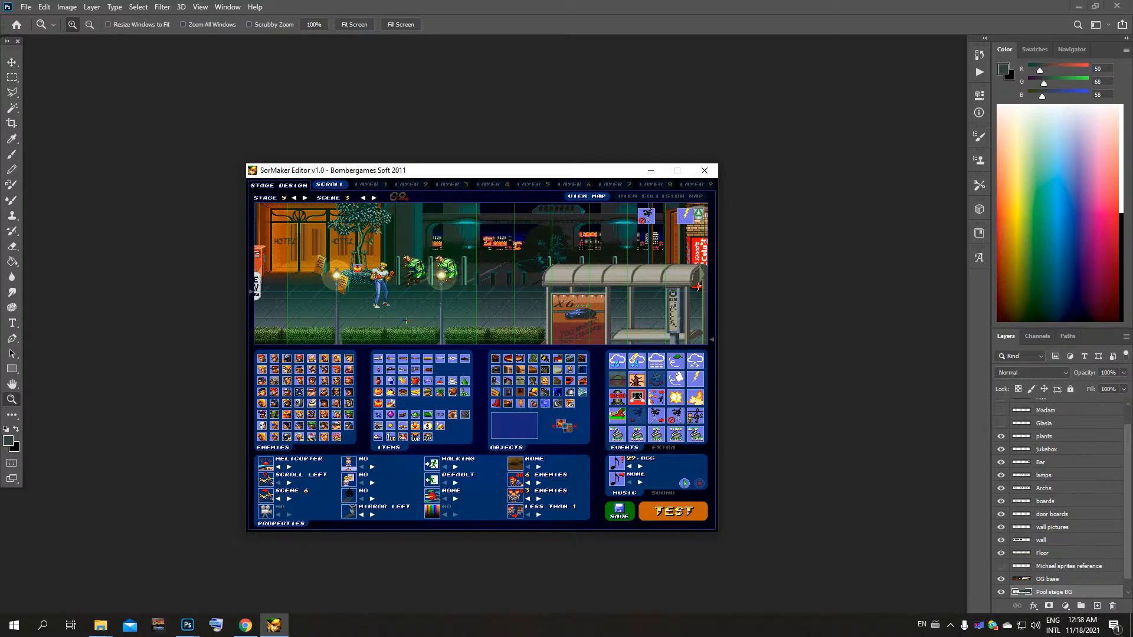
{"action": "left_click_drag", "start_coordinate": [406, 320], "coordinate": [459, 336]}
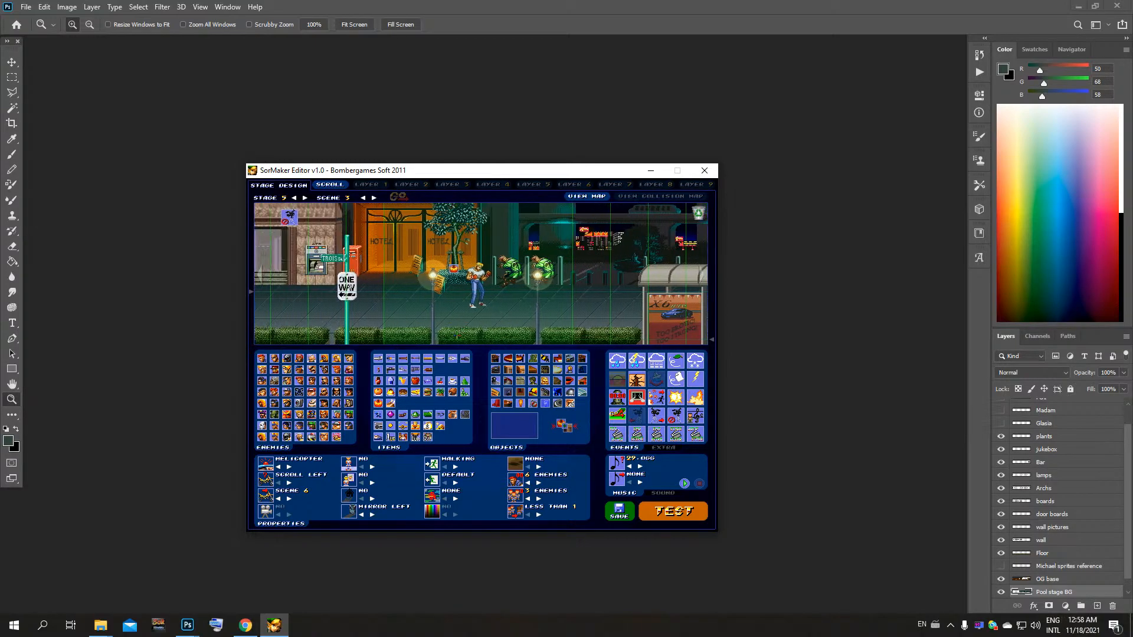
{"action": "left_click_drag", "start_coordinate": [663, 322], "coordinate": [573, 310]}
{"action": "left_click_drag", "start_coordinate": [679, 293], "coordinate": [524, 315]}
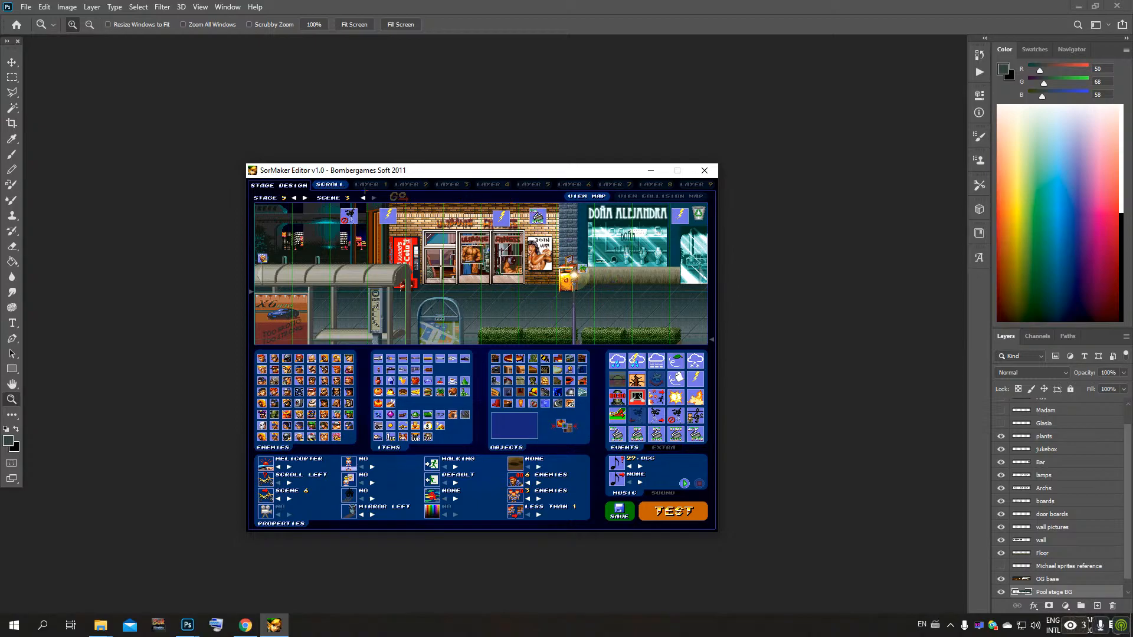
Step: View scene 3's layers 1 to 9 one after another, ending on the combined scroll view
{"action": "left_click", "coordinate": [366, 184]}
{"action": "left_click", "coordinate": [407, 185]}
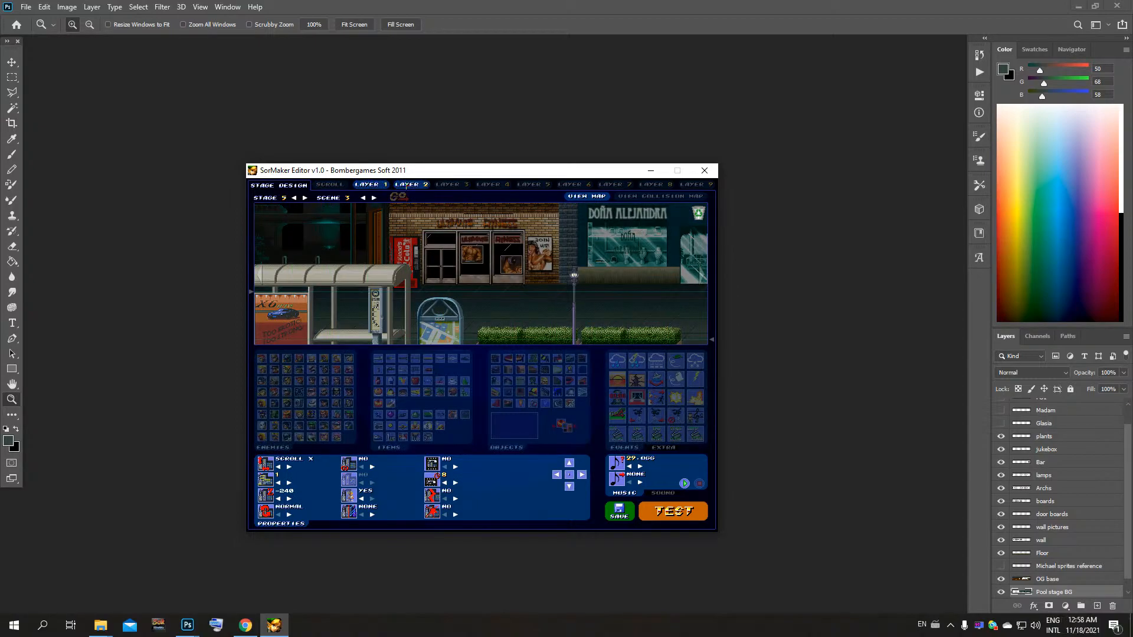
{"action": "left_click", "coordinate": [447, 184]}
{"action": "left_click", "coordinate": [488, 184]}
{"action": "left_click", "coordinate": [529, 184]}
{"action": "left_click", "coordinate": [569, 184]}
{"action": "left_click", "coordinate": [610, 184]}
{"action": "left_click", "coordinate": [651, 184]}
{"action": "left_click", "coordinate": [696, 184]}
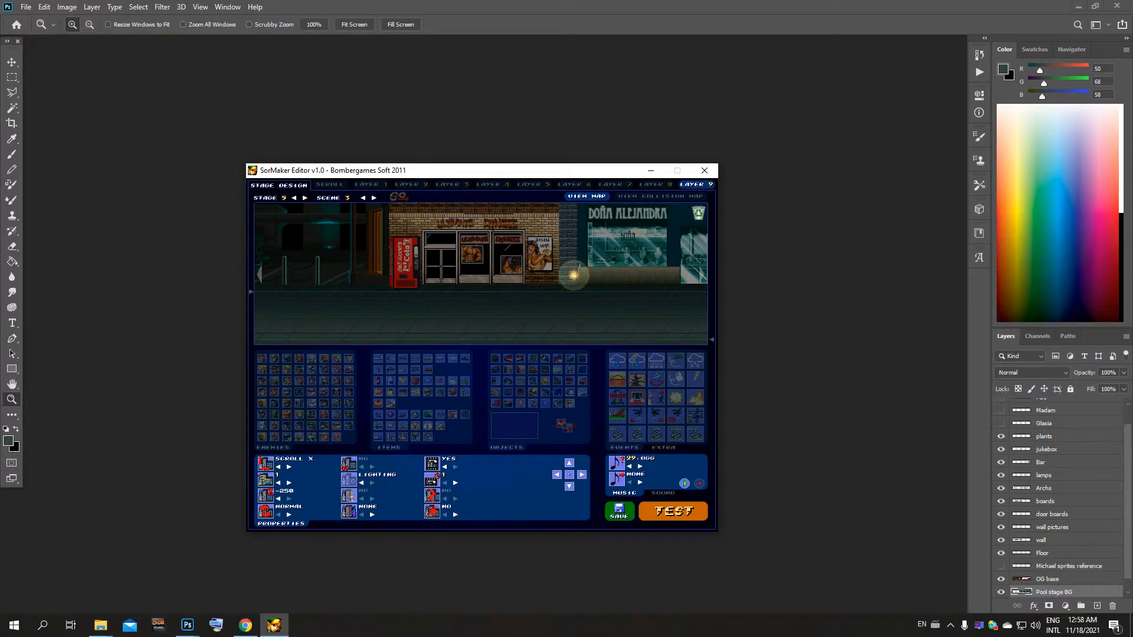
{"action": "left_click", "coordinate": [329, 185]}
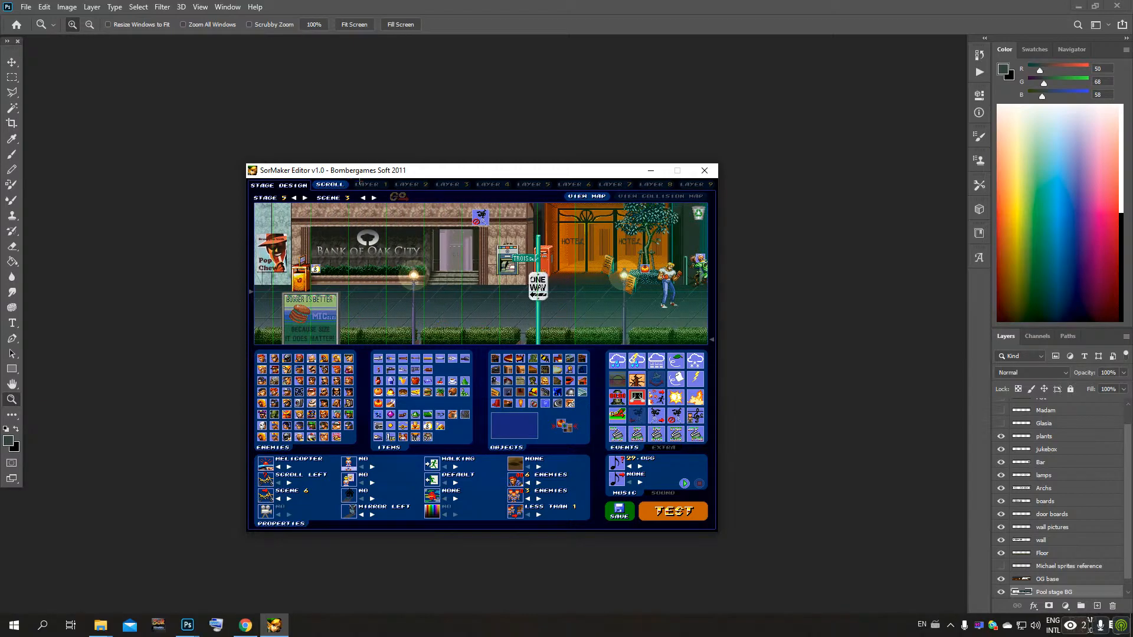
Step: Open scene 4 and examine its alley from the motorcycle past the fenced wall to the brick building, returning to the start
{"action": "left_click", "coordinate": [374, 198]}
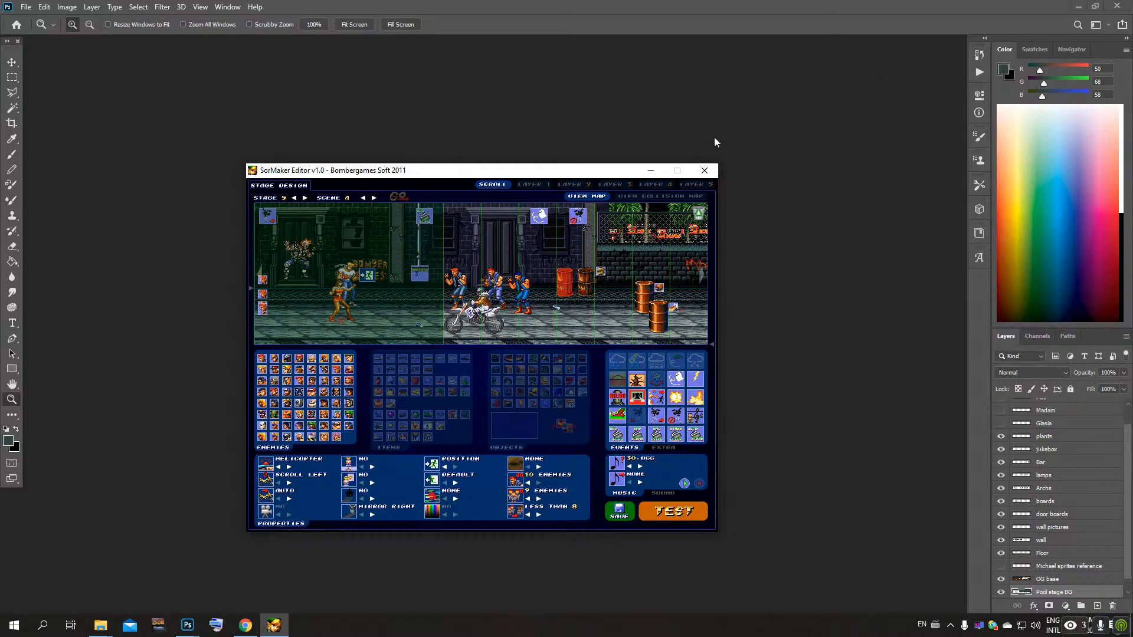
{"action": "left_click", "coordinate": [701, 275]}
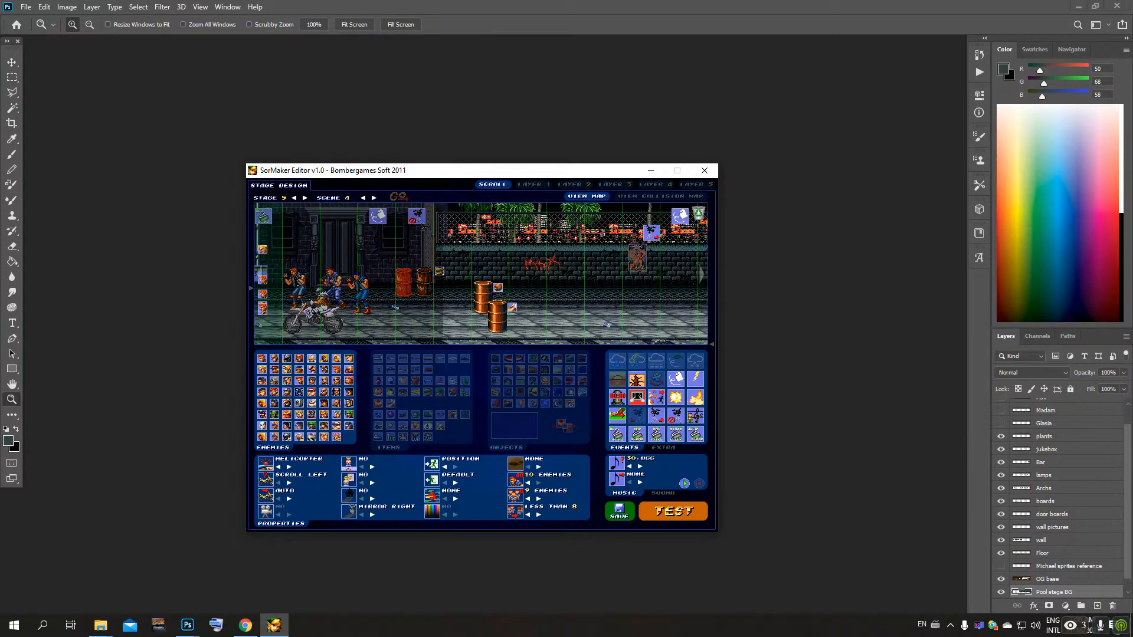
{"action": "left_click", "coordinate": [702, 275]}
{"action": "left_click", "coordinate": [701, 275]}
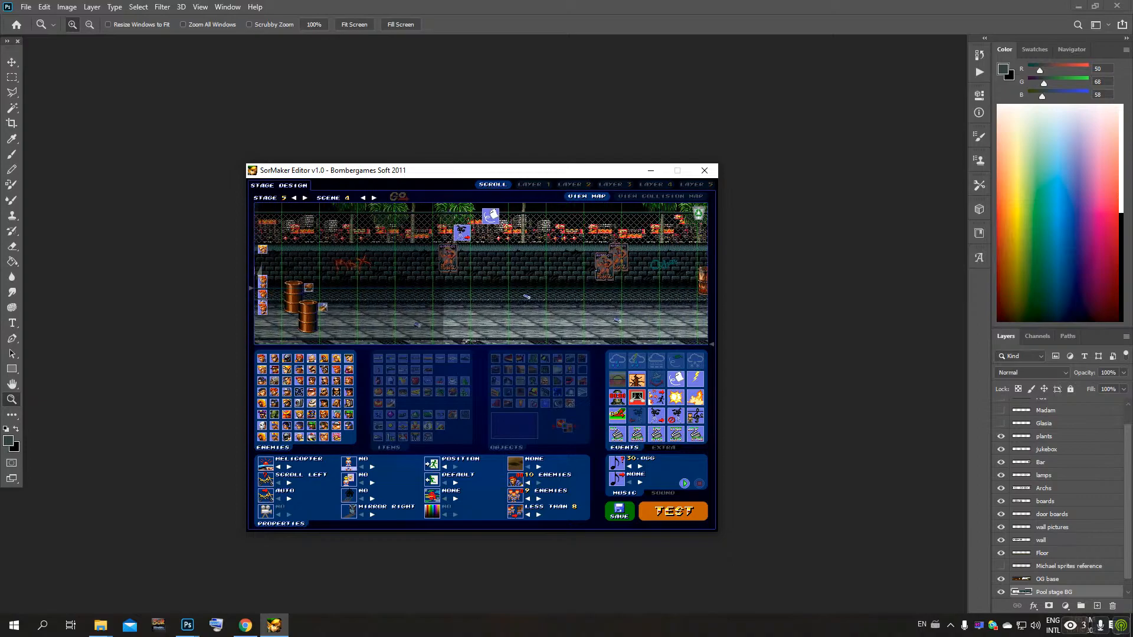
{"action": "left_click", "coordinate": [702, 275]}
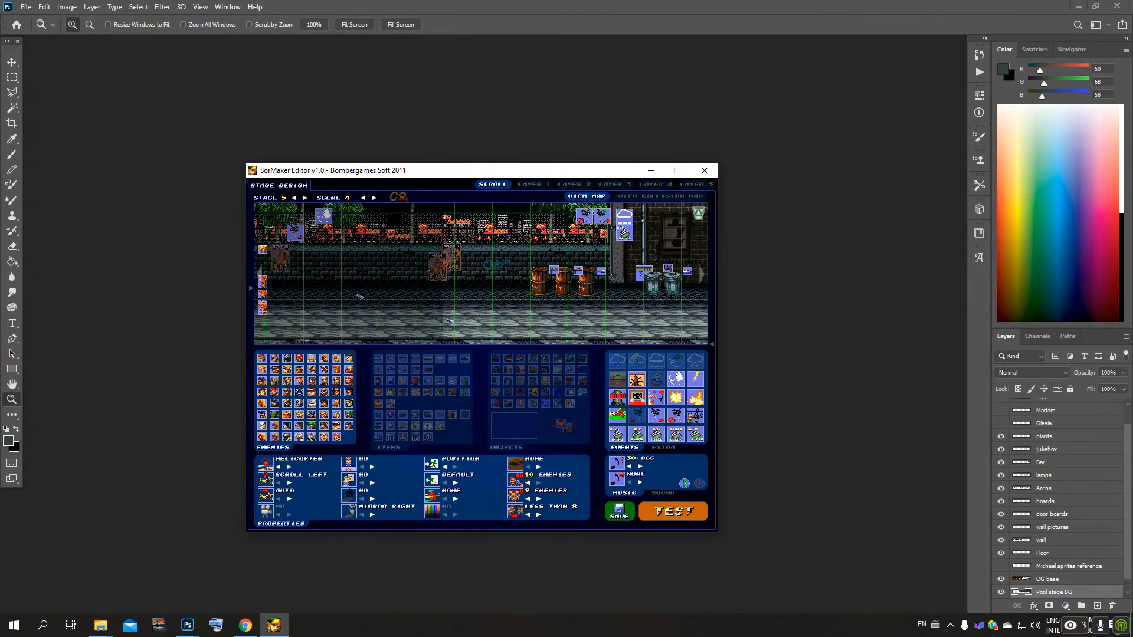
{"action": "left_click", "coordinate": [702, 275]}
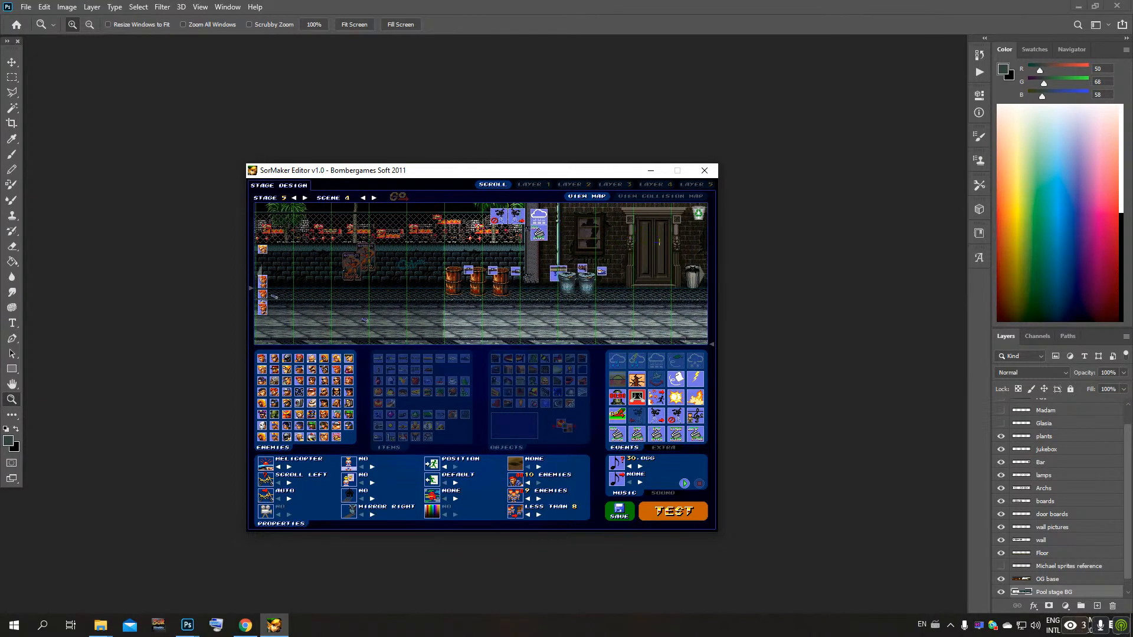
{"action": "left_click_drag", "start_coordinate": [659, 242], "coordinate": [551, 242]}
{"action": "left_click_drag", "start_coordinate": [625, 248], "coordinate": [618, 248]}
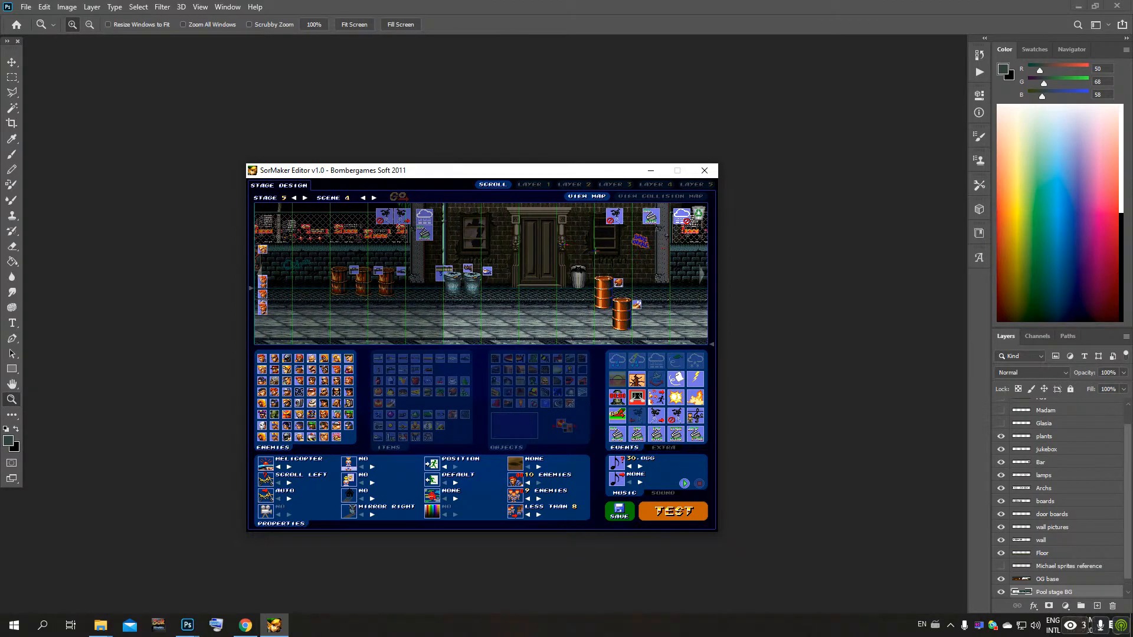
{"action": "left_click_drag", "start_coordinate": [407, 254], "coordinate": [647, 254]}
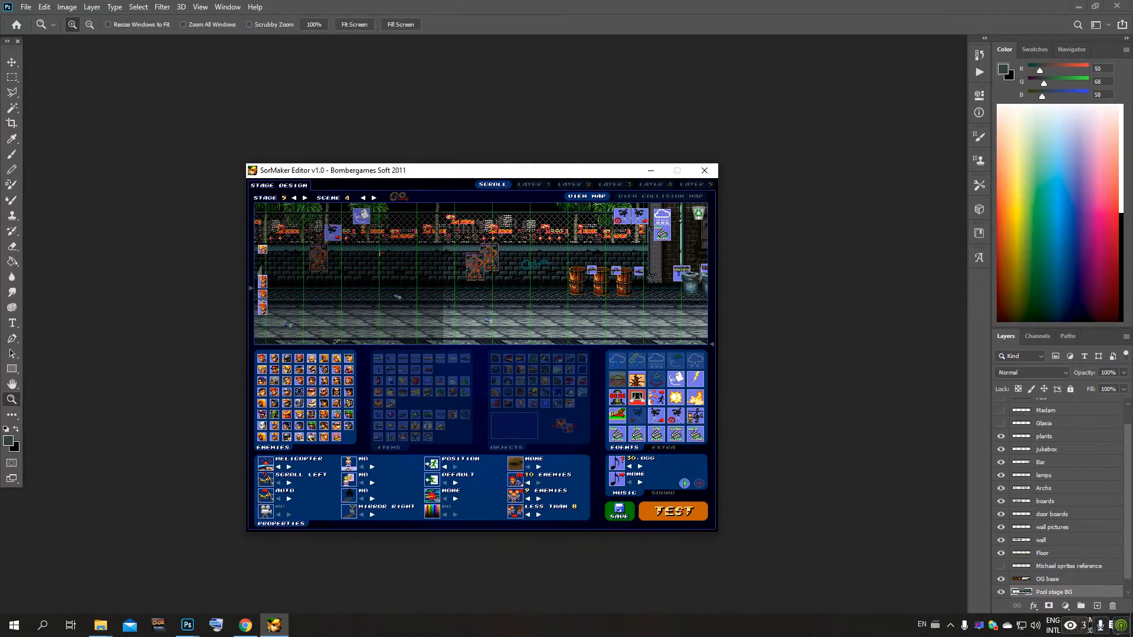
{"action": "left_click_drag", "start_coordinate": [381, 255], "coordinate": [589, 256]}
{"action": "left_click_drag", "start_coordinate": [334, 255], "coordinate": [604, 253]}
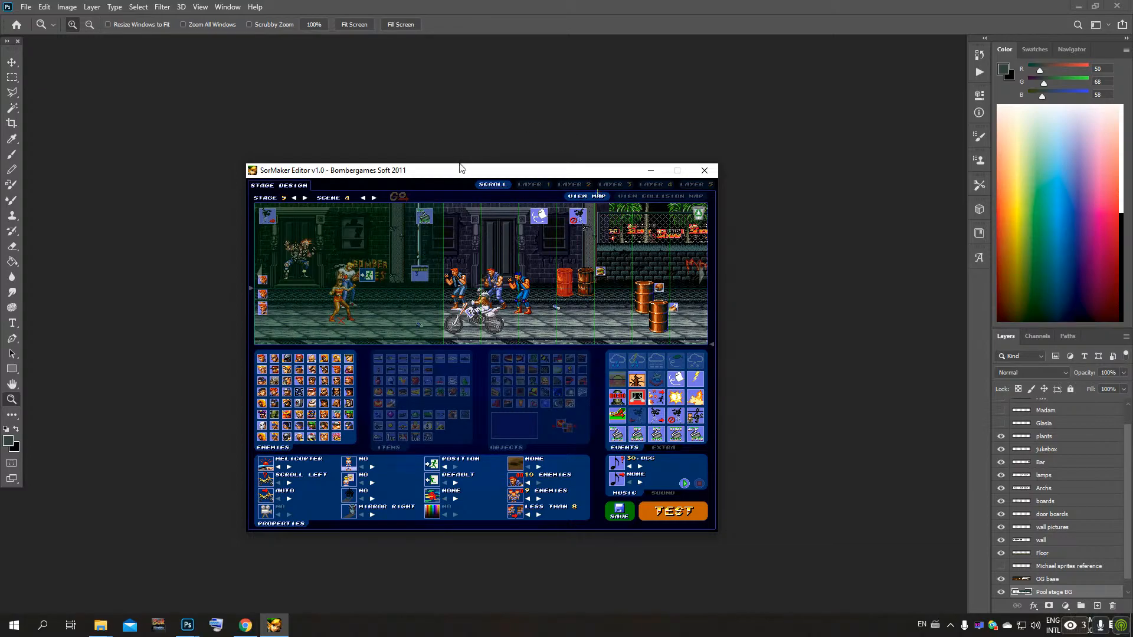
Step: Move the editor window higher and examine how scene 4's background shifts back and forth around the motorcycle area
{"action": "left_click_drag", "start_coordinate": [459, 171], "coordinate": [484, 121]}
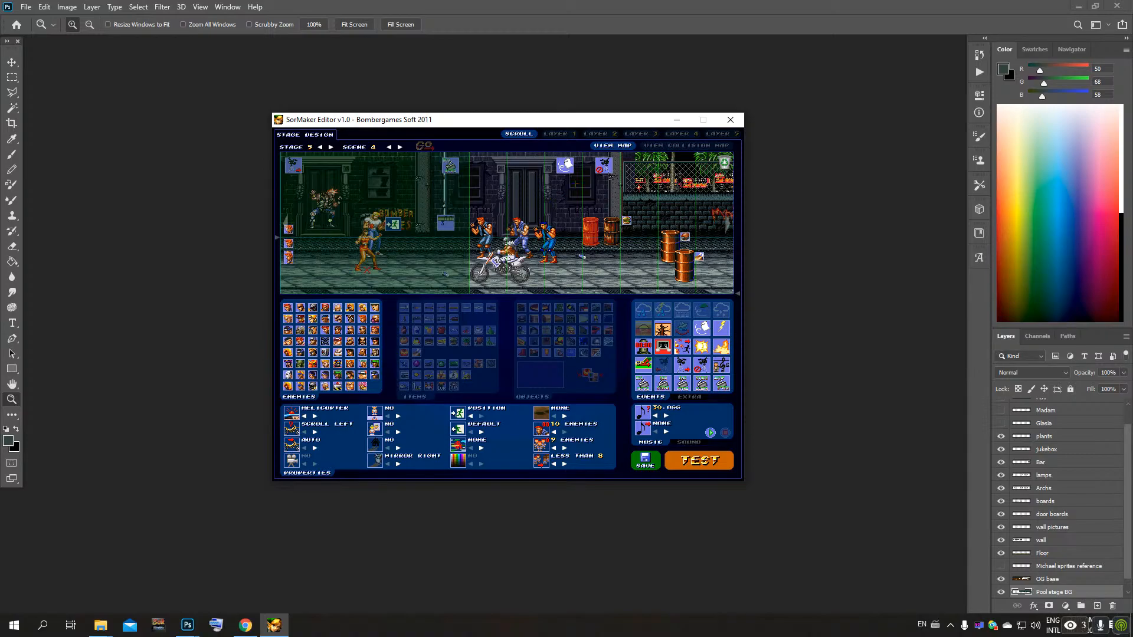
{"action": "key", "text": "Right"}
{"action": "key", "text": "Left"}
{"action": "key", "text": "Right"}
{"action": "key", "text": "Left"}
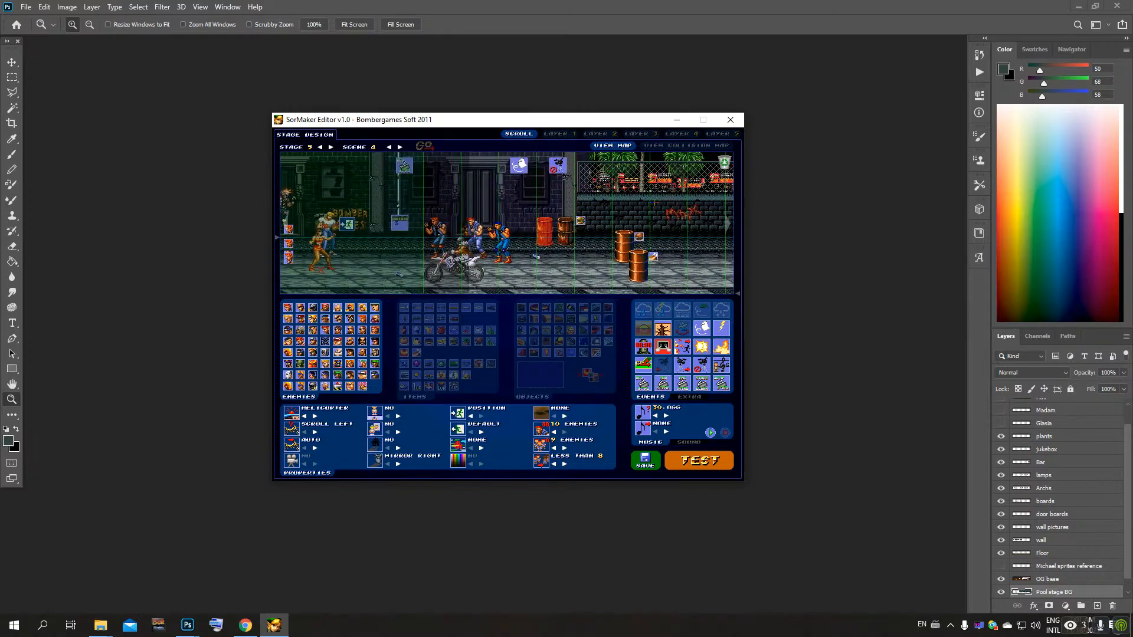
{"action": "key", "text": "Left"}
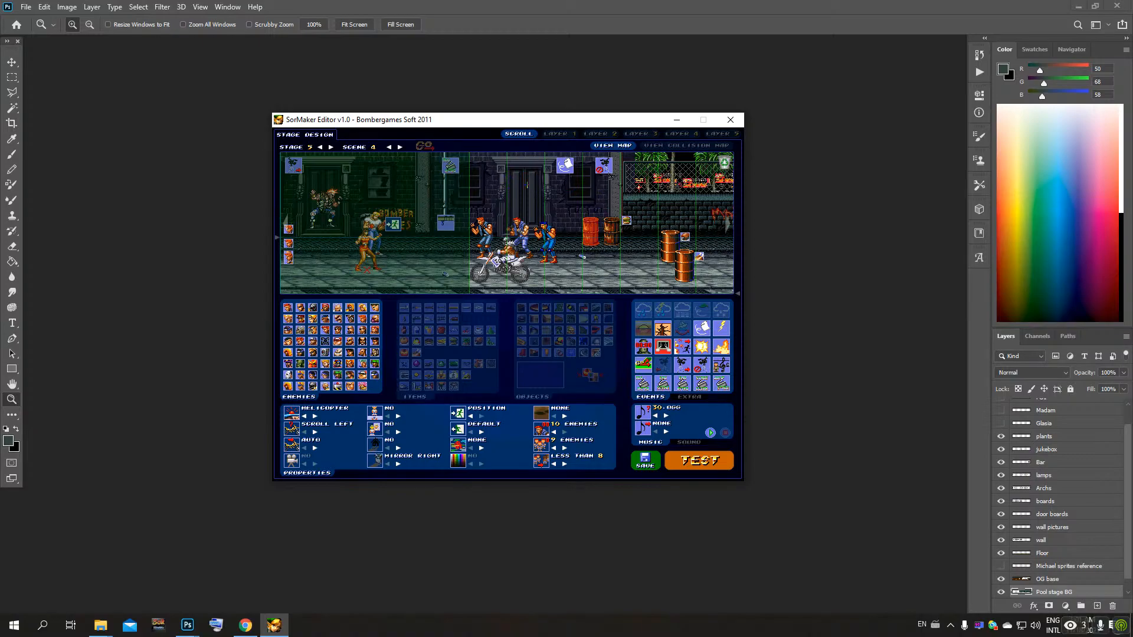
Step: Step forward from scene 4 to scene 7's Bar and Church route choice, viewing scenes 5 and 6 on the way
{"action": "left_click", "coordinate": [400, 147]}
{"action": "left_click", "coordinate": [424, 146]}
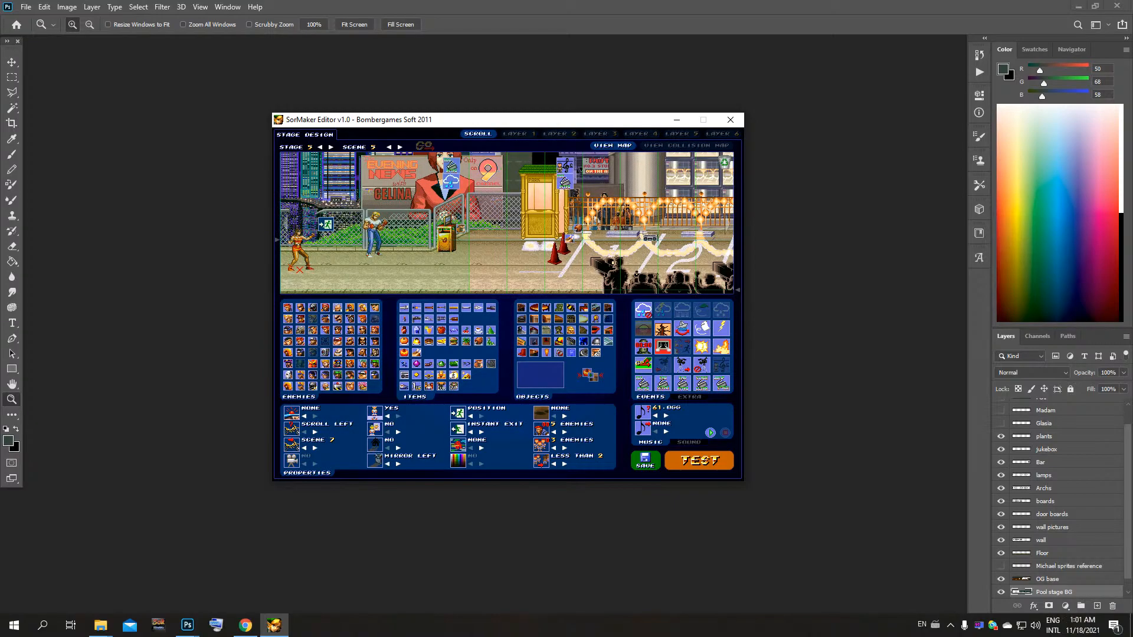
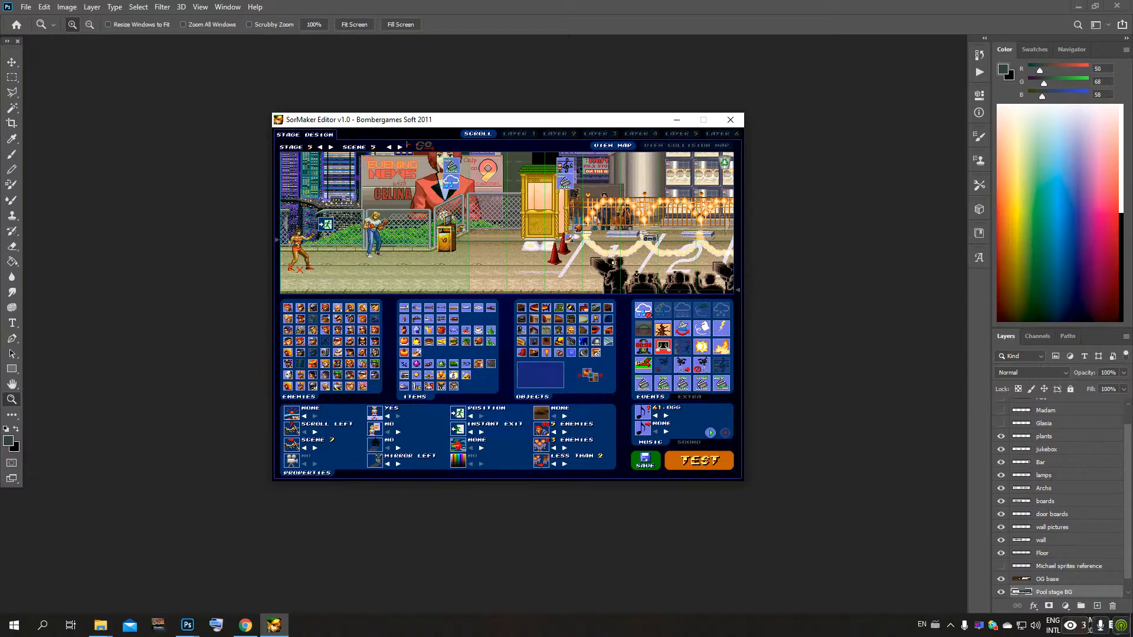
{"action": "left_click", "coordinate": [400, 147]}
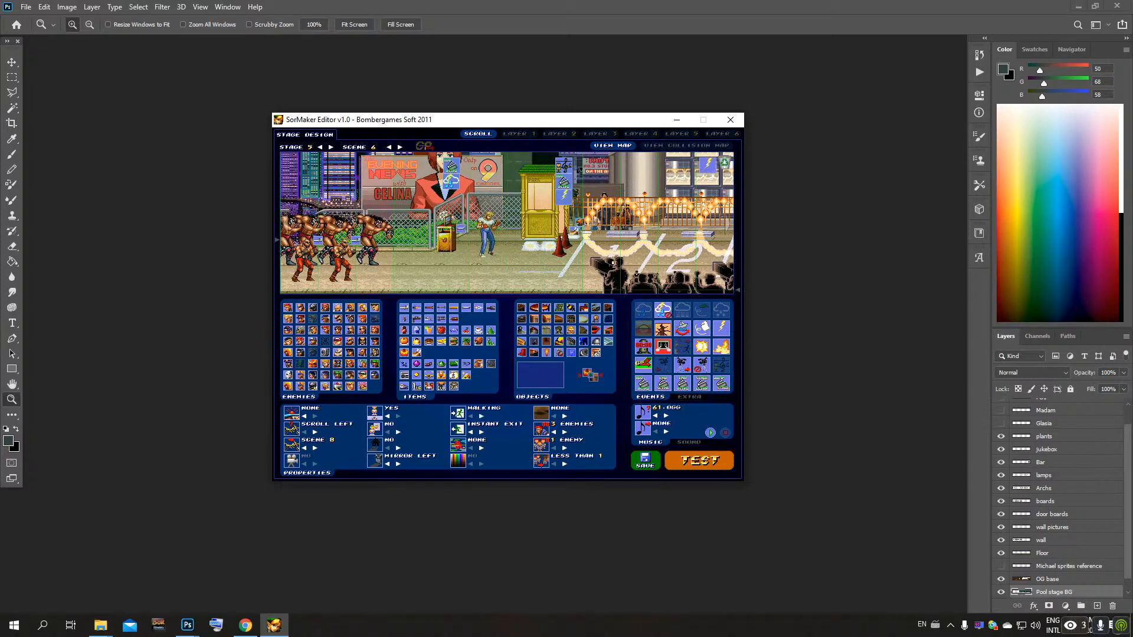
{"action": "left_click", "coordinate": [400, 147]}
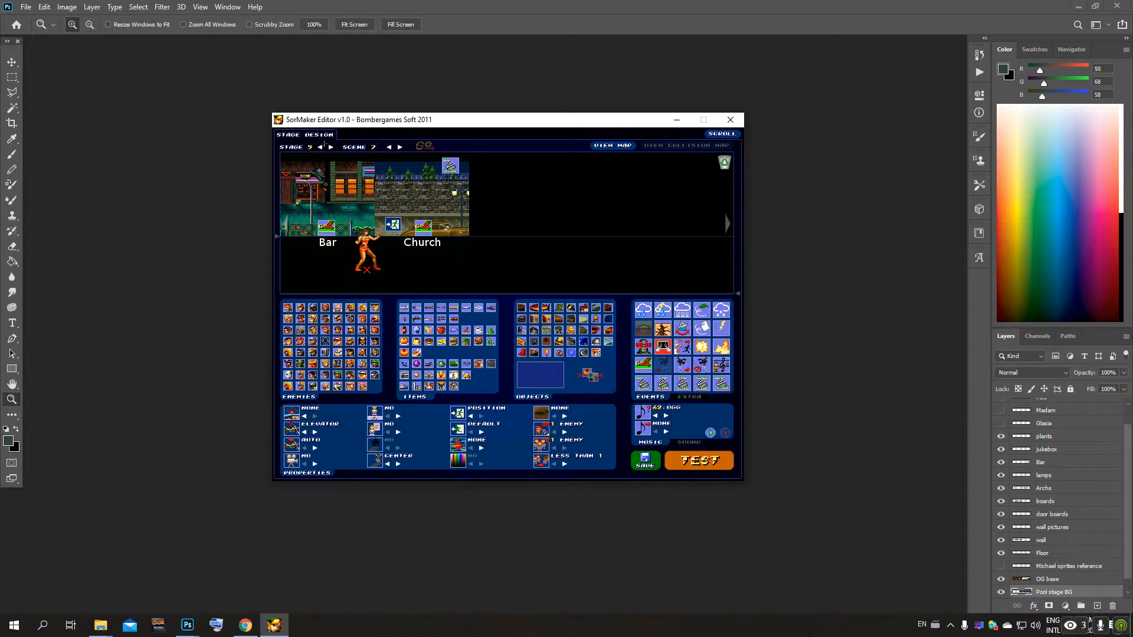
Step: Switch to stage 4, view its scene 7 and go back to load scene 1
{"action": "left_click", "coordinate": [320, 147]}
{"action": "left_click", "coordinate": [424, 146]}
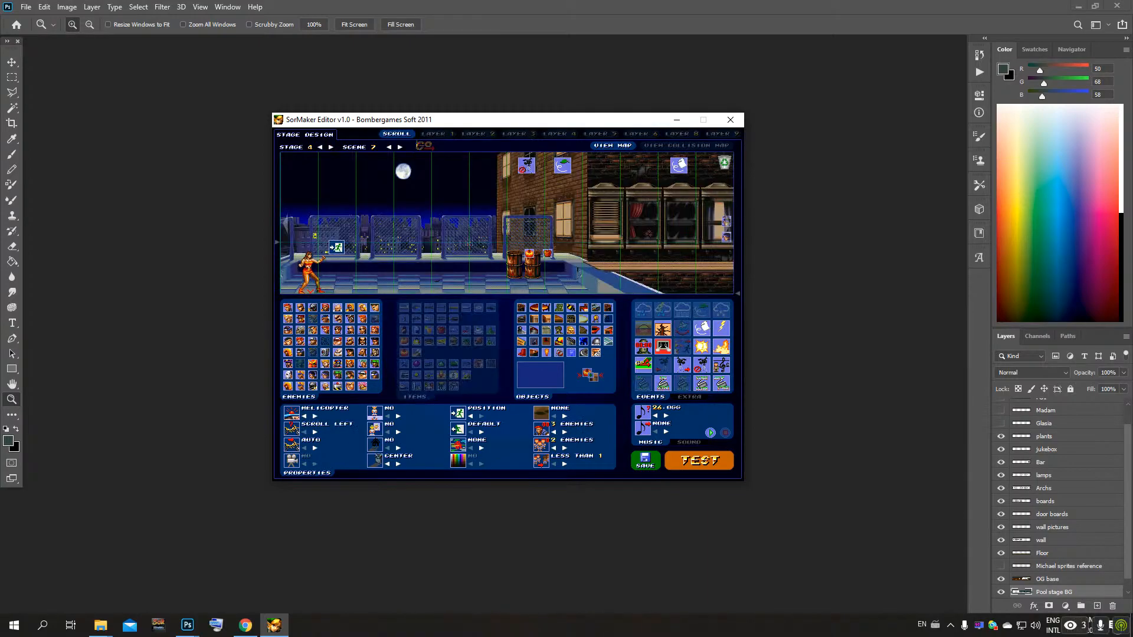
{"action": "left_click", "coordinate": [389, 147]}
{"action": "left_click", "coordinate": [389, 147]}
{"action": "left_click", "coordinate": [389, 147]}
{"action": "left_click", "coordinate": [388, 147]}
{"action": "left_click", "coordinate": [389, 147]}
{"action": "left_click", "coordinate": [424, 145]}
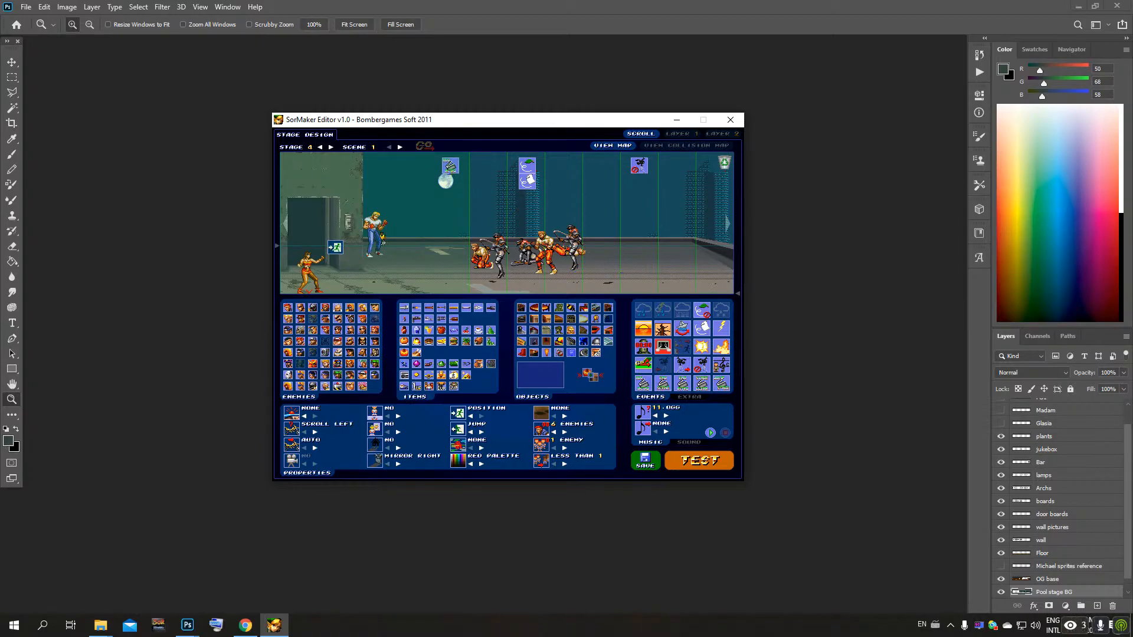
Step: Open stage 4's scene 3 after viewing scene 2, and examine its map from the neon billboard across the planks to the rooftop
{"action": "left_click", "coordinate": [398, 147]}
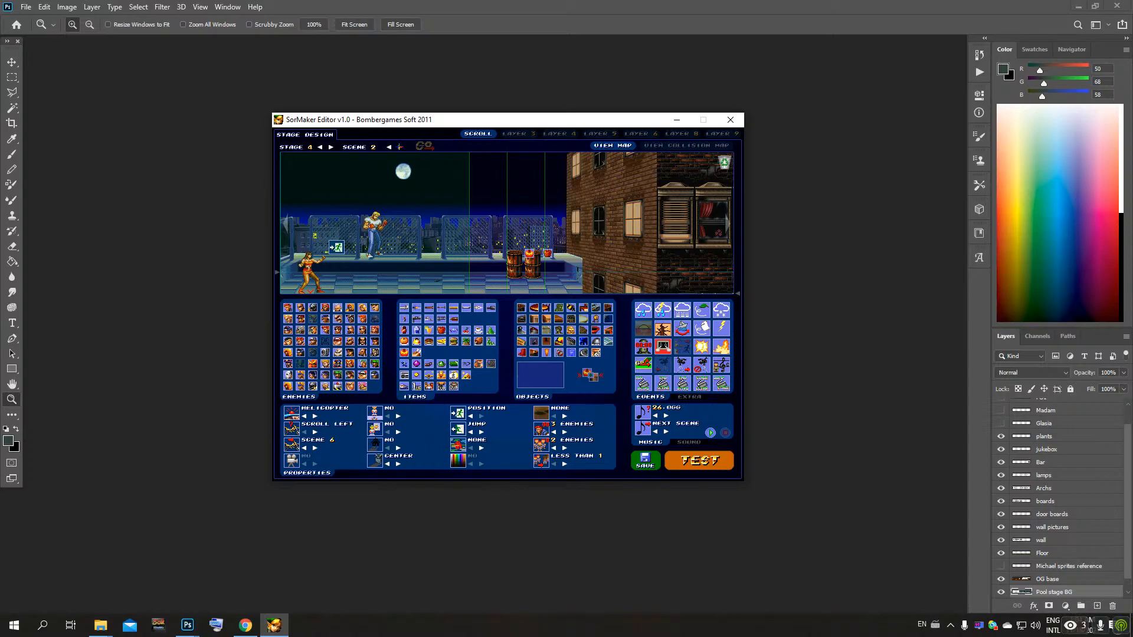
{"action": "left_click", "coordinate": [400, 147]}
{"action": "left_click_drag", "start_coordinate": [383, 202], "coordinate": [544, 213]}
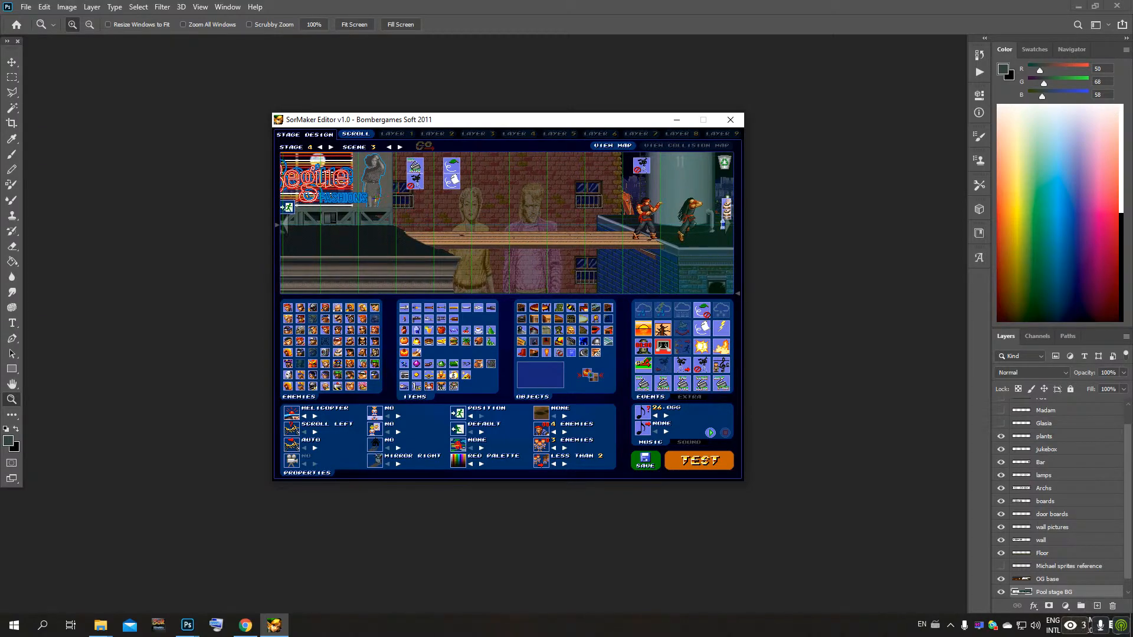
{"action": "left_click_drag", "start_coordinate": [484, 219], "coordinate": [519, 219]}
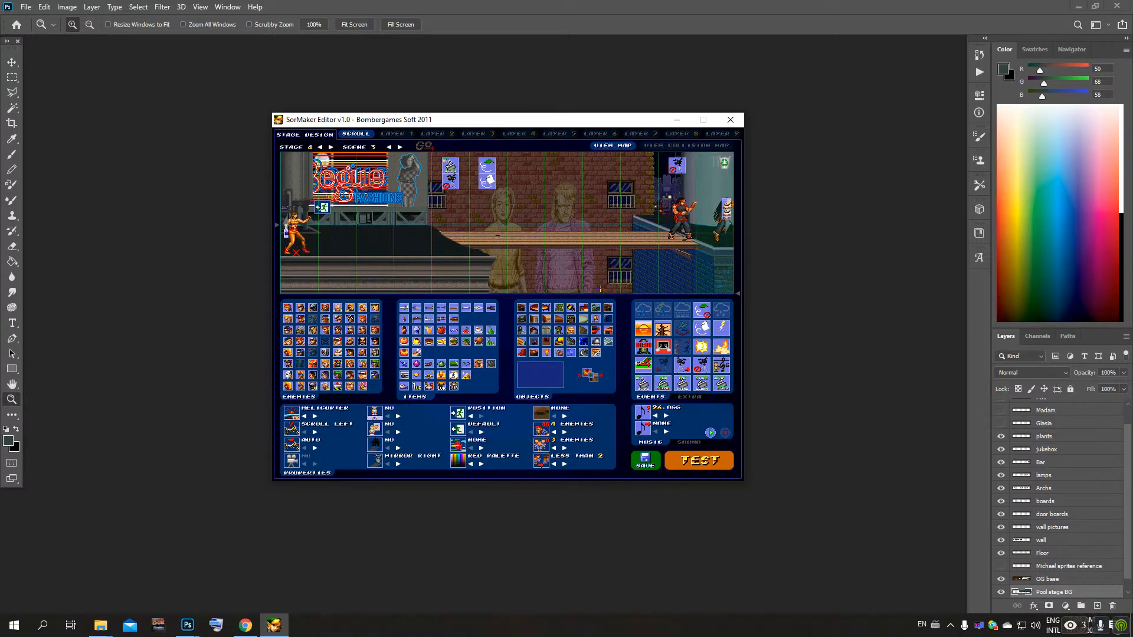
{"action": "left_click_drag", "start_coordinate": [584, 264], "coordinate": [382, 265]}
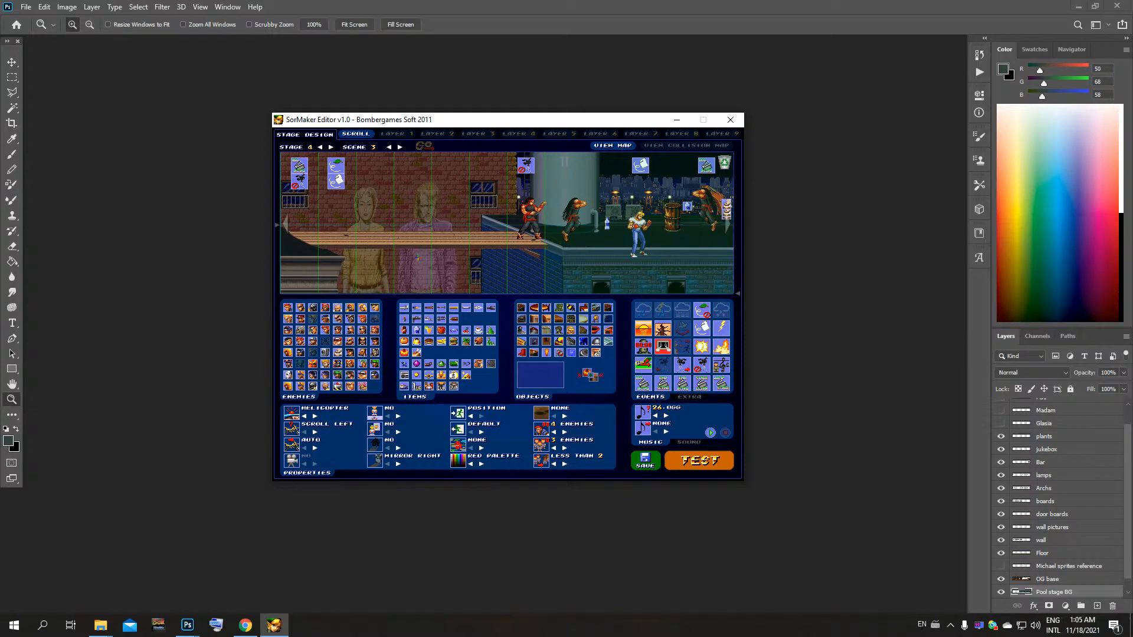
{"action": "left_click_drag", "start_coordinate": [371, 267], "coordinate": [493, 287]}
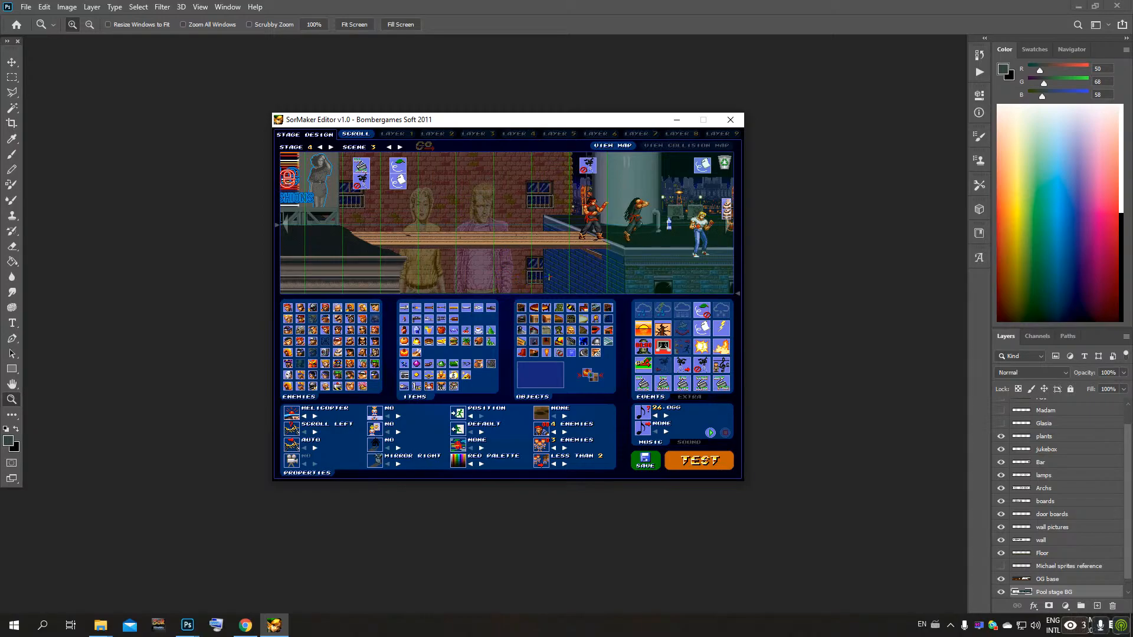
{"action": "left_click_drag", "start_coordinate": [571, 278], "coordinate": [525, 277]}
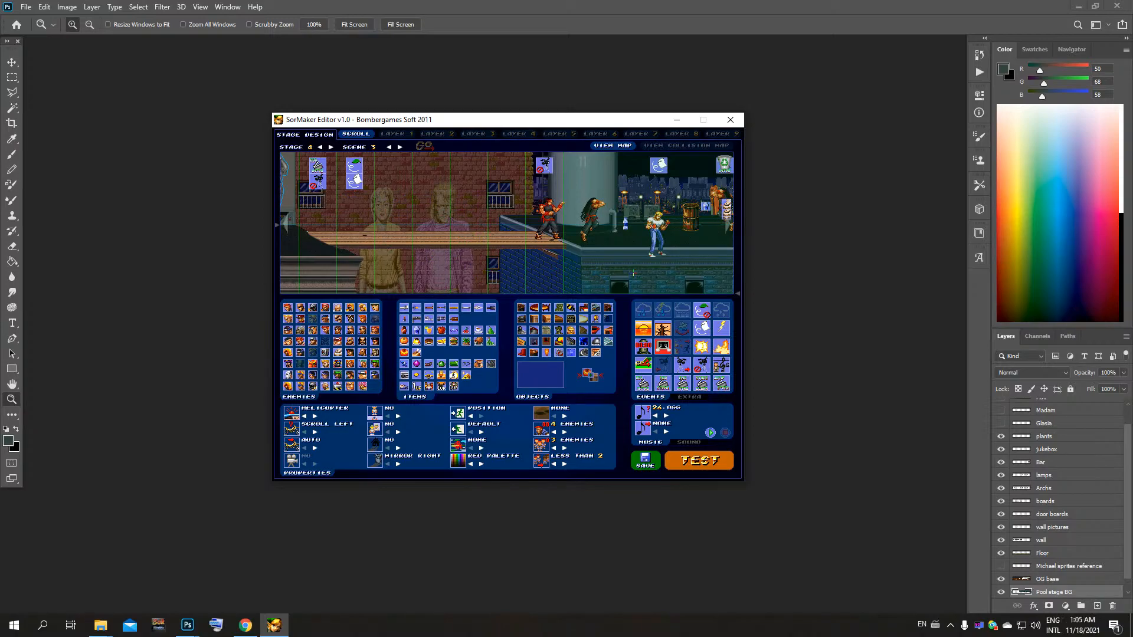
{"action": "key", "text": "Right"}
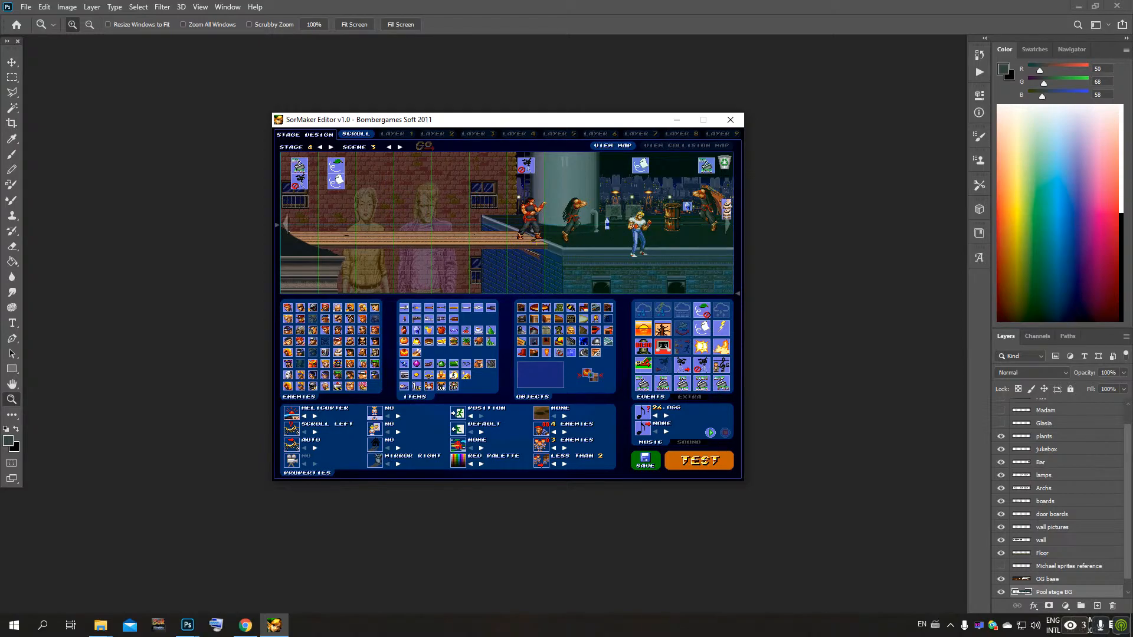
{"action": "scroll", "coordinate": [541, 263], "scroll_direction": "up", "scroll_amount": 4}
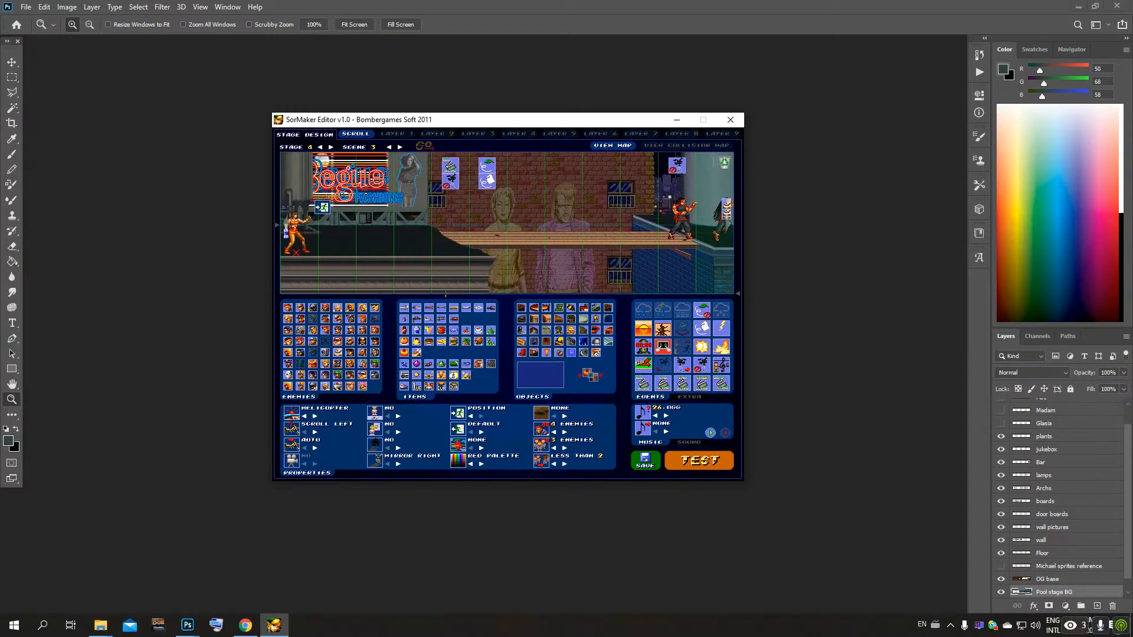
{"action": "scroll", "coordinate": [334, 264], "scroll_direction": "down", "scroll_amount": 4}
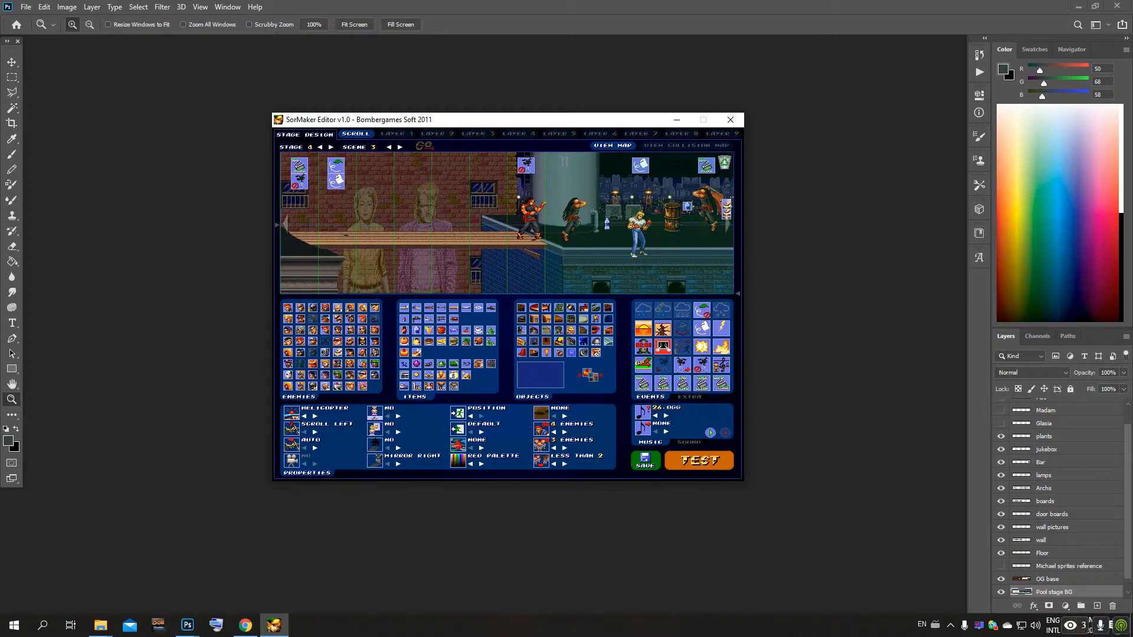
Step: View stage 4's scenes 4 and 5 in turn, and load scene 6
{"action": "left_click", "coordinate": [400, 148]}
{"action": "left_click", "coordinate": [430, 146]}
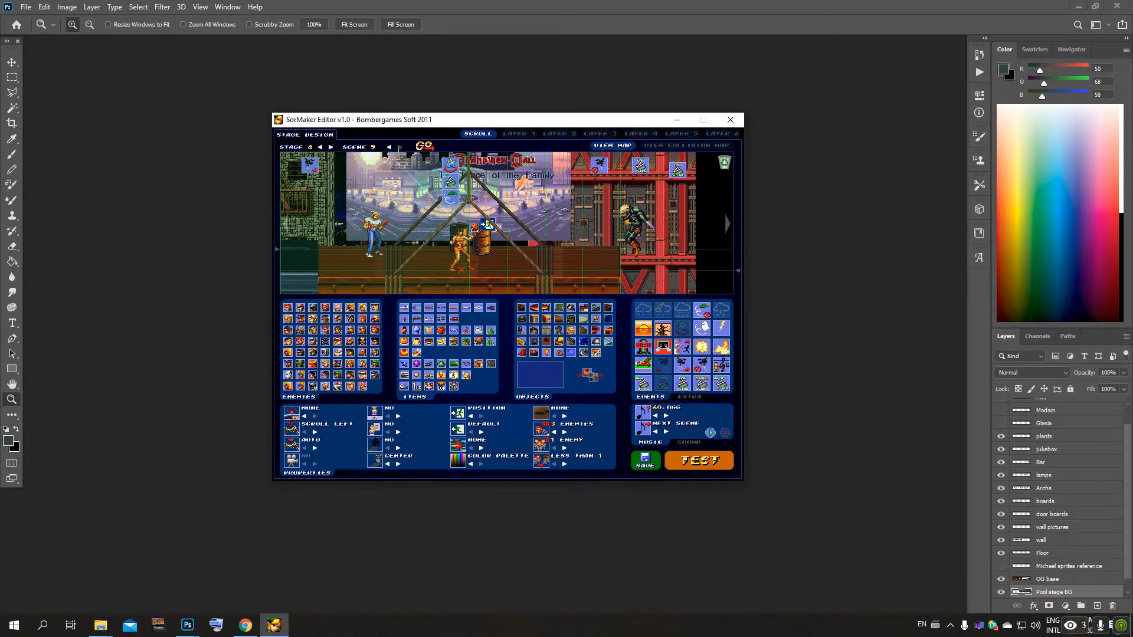
{"action": "left_click", "coordinate": [399, 147]}
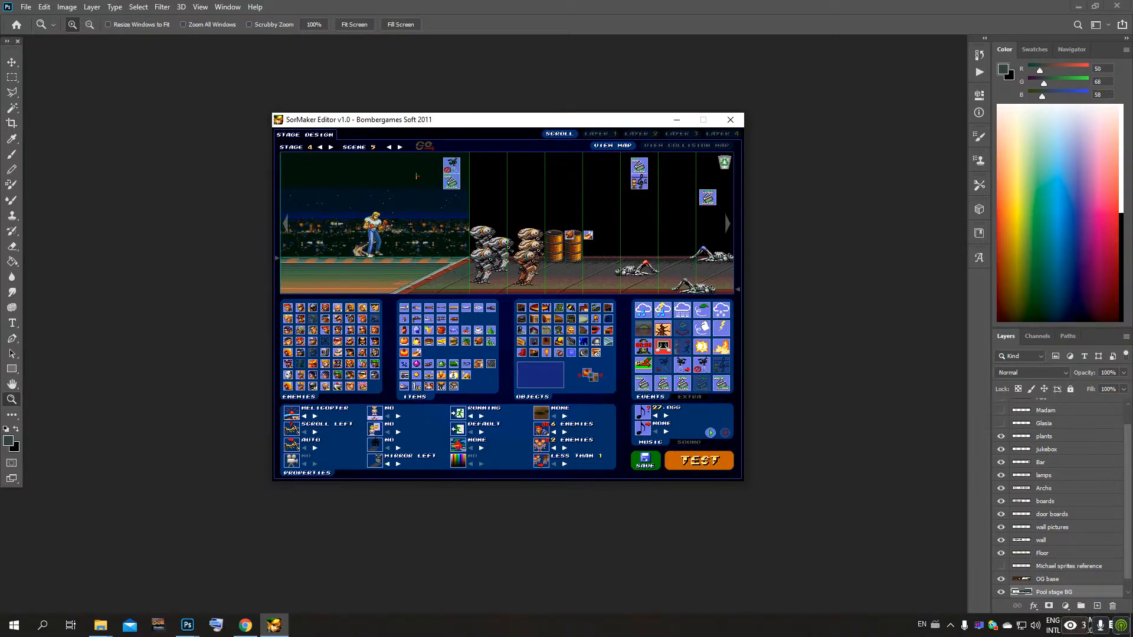
{"action": "left_click", "coordinate": [400, 147]}
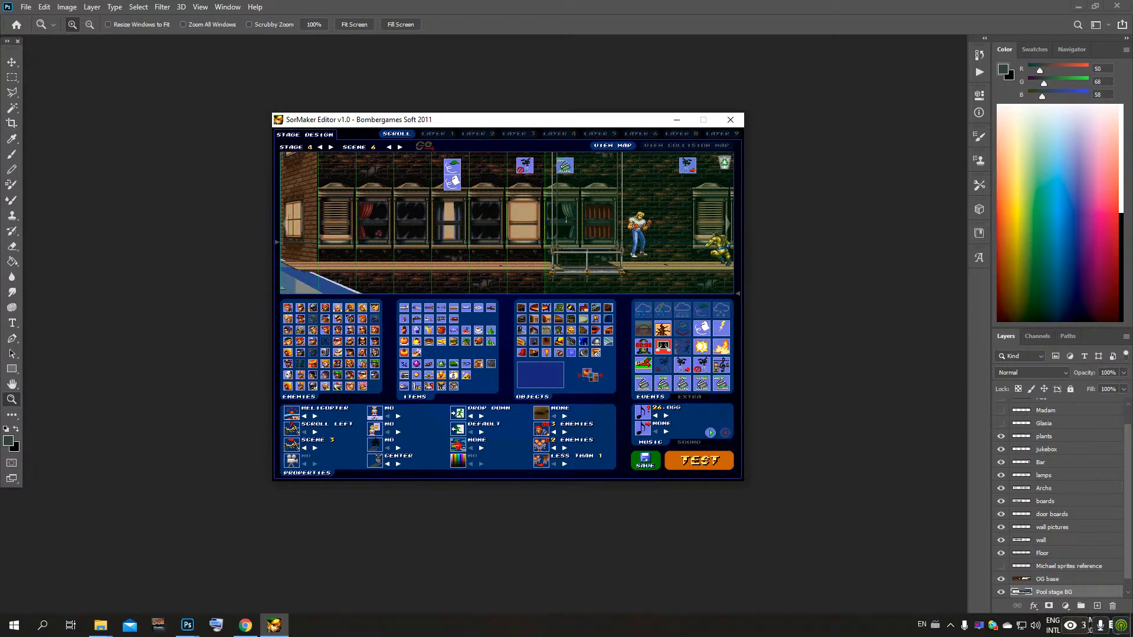
Step: Examine scene 6's map along the brick apartment wall, from the first scaffold to the planks past the money bags
{"action": "key", "text": "Right"}
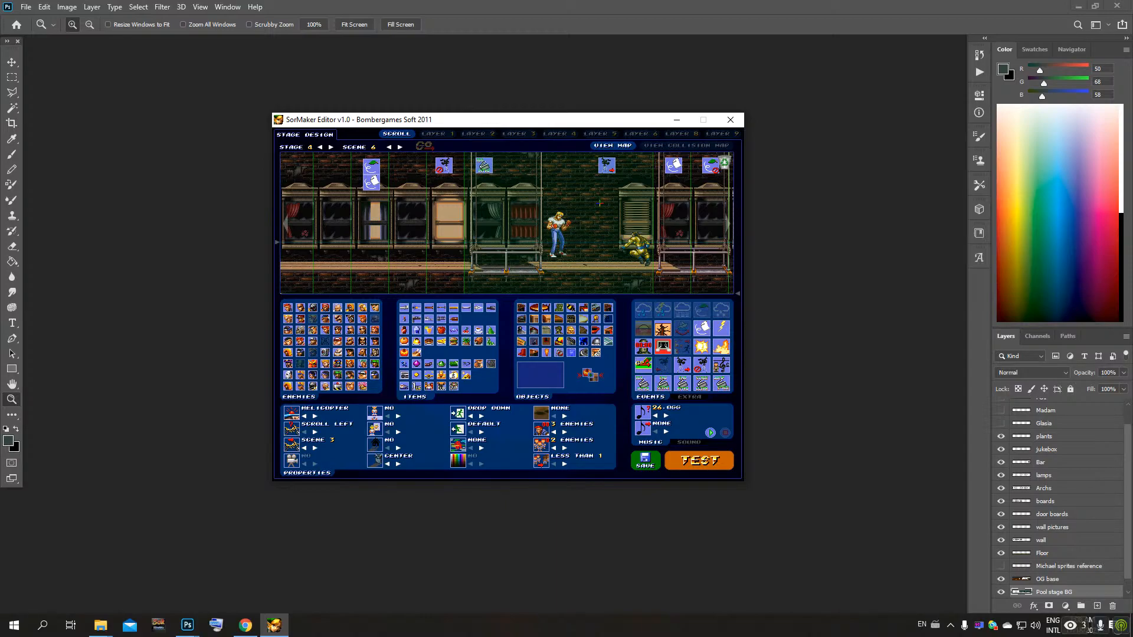
{"action": "mouse_move", "coordinate": [600, 203]}
{"action": "left_mouse_down"}
{"action": "mouse_move", "coordinate": [379, 207]}
{"action": "mouse_move", "coordinate": [615, 208]}
{"action": "left_mouse_up"}
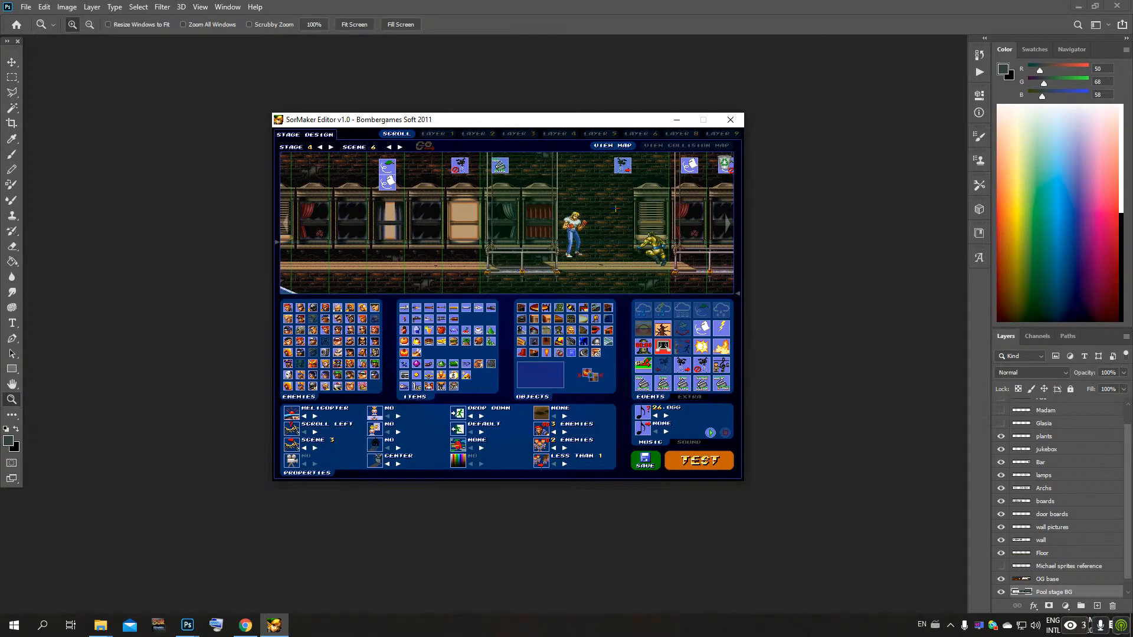
{"action": "left_click_drag", "start_coordinate": [615, 209], "coordinate": [407, 207]}
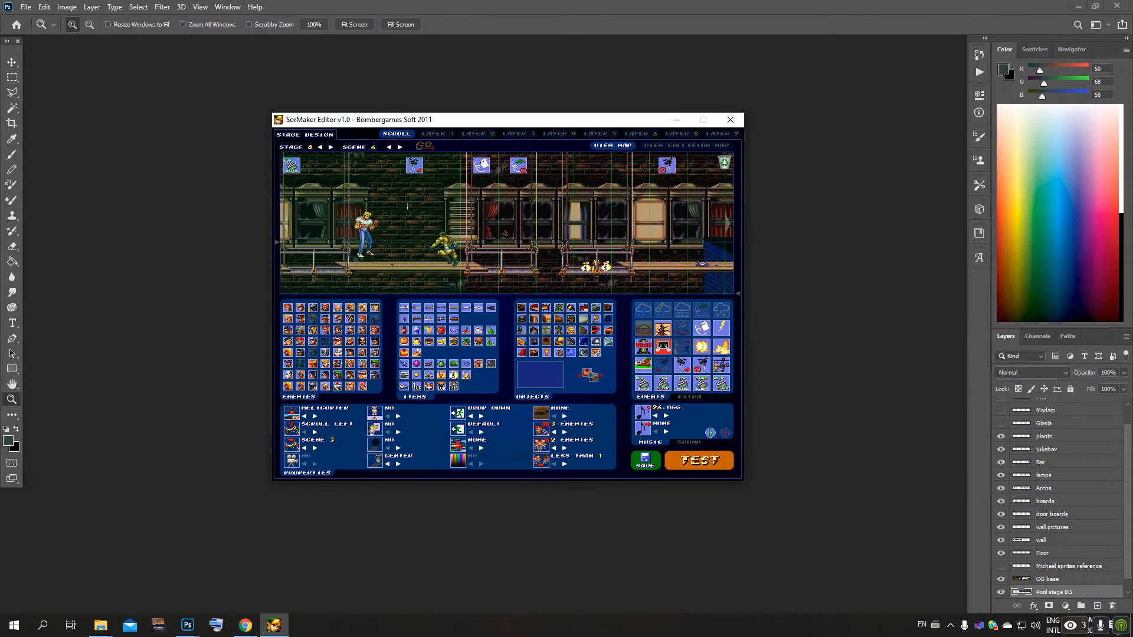
{"action": "left_click_drag", "start_coordinate": [639, 223], "coordinate": [611, 216]}
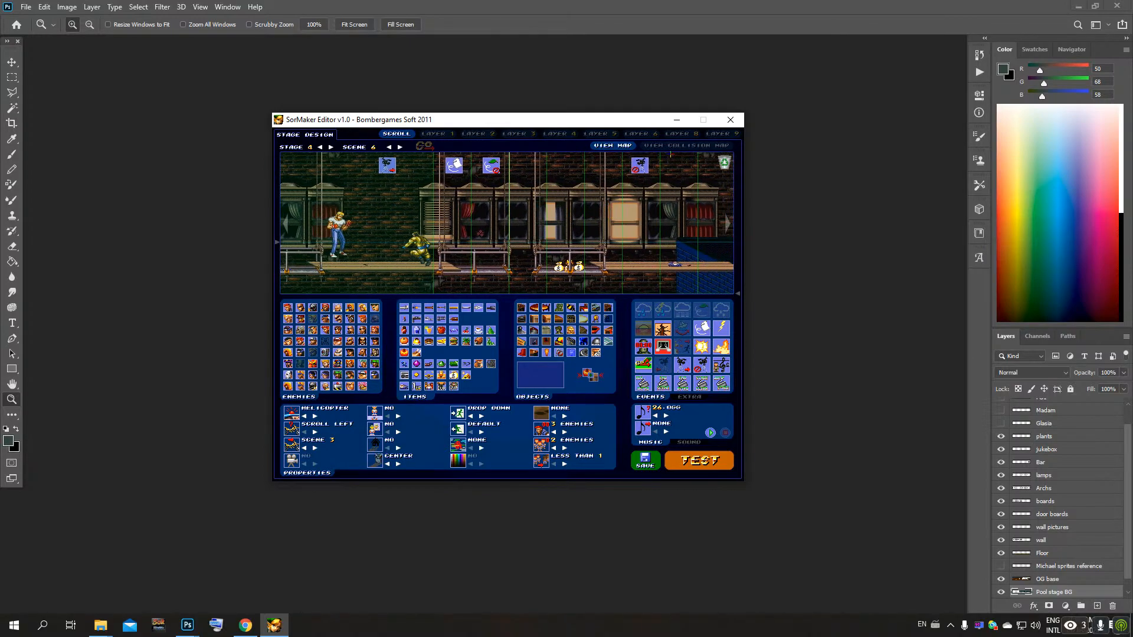
Step: Compare scene 6's collision map with its normal map around the walkway gap and money bags, returning to the scene's start
{"action": "left_click", "coordinate": [684, 145]}
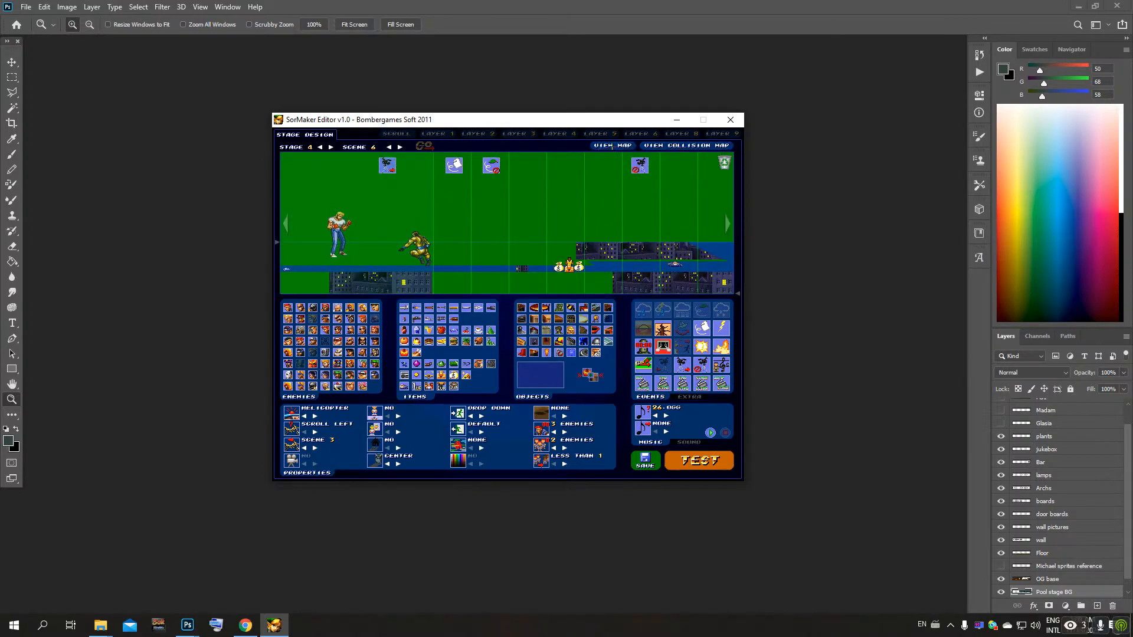
{"action": "left_click", "coordinate": [609, 146]}
{"action": "left_click", "coordinate": [667, 147]}
{"action": "left_click_drag", "start_coordinate": [523, 284], "coordinate": [504, 283]}
{"action": "key", "text": "Left"}
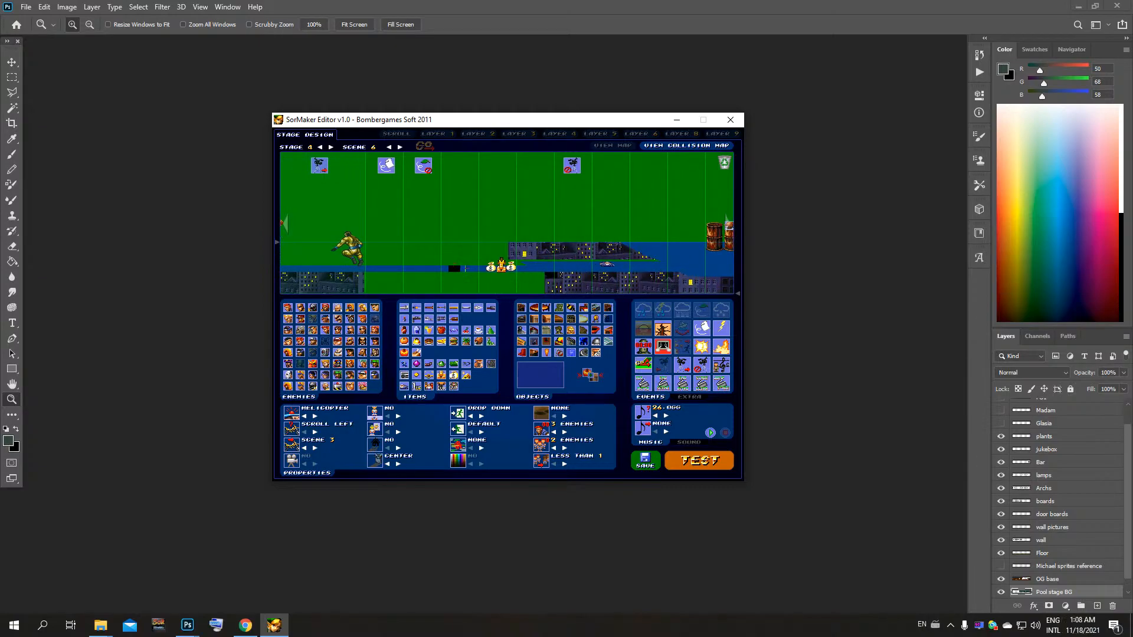
{"action": "left_click", "coordinate": [597, 145]}
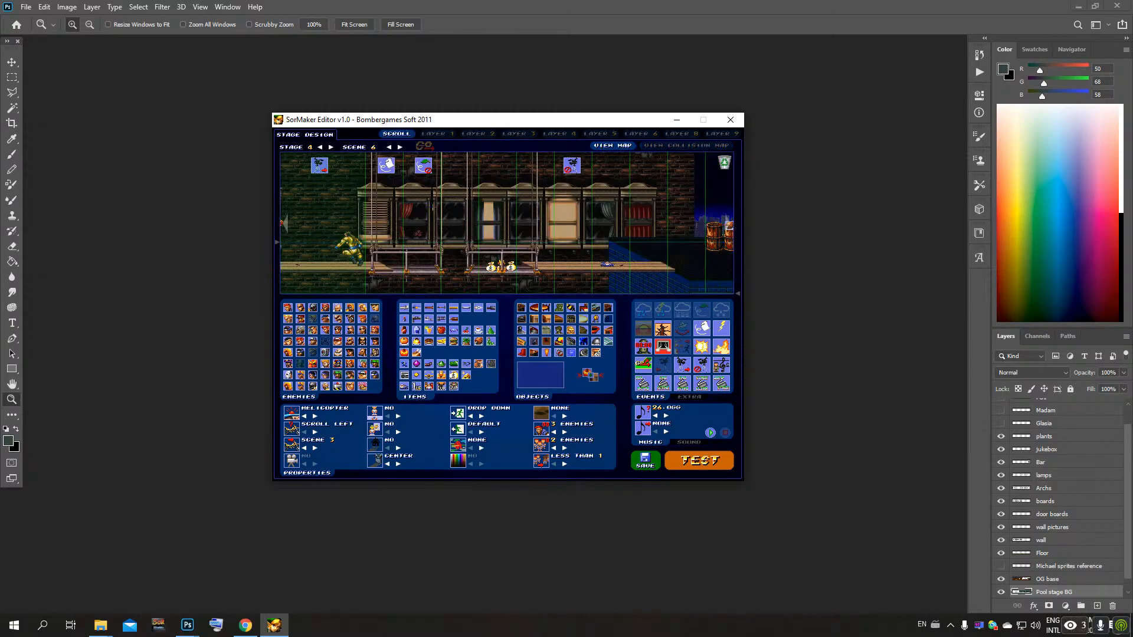
{"action": "key", "text": "Left"}
{"action": "key", "text": "Left"}
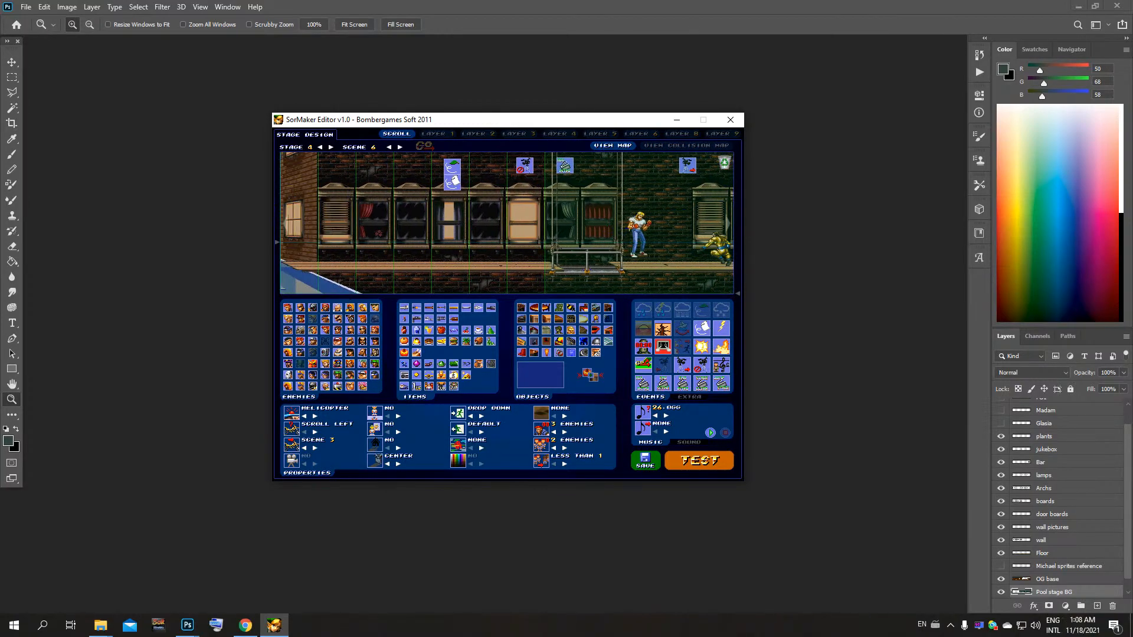
Step: Compare scene 6's collision and normal maps at the scene's start and at the rooftop with the barrels
{"action": "left_click", "coordinate": [684, 146]}
{"action": "left_click", "coordinate": [612, 145]}
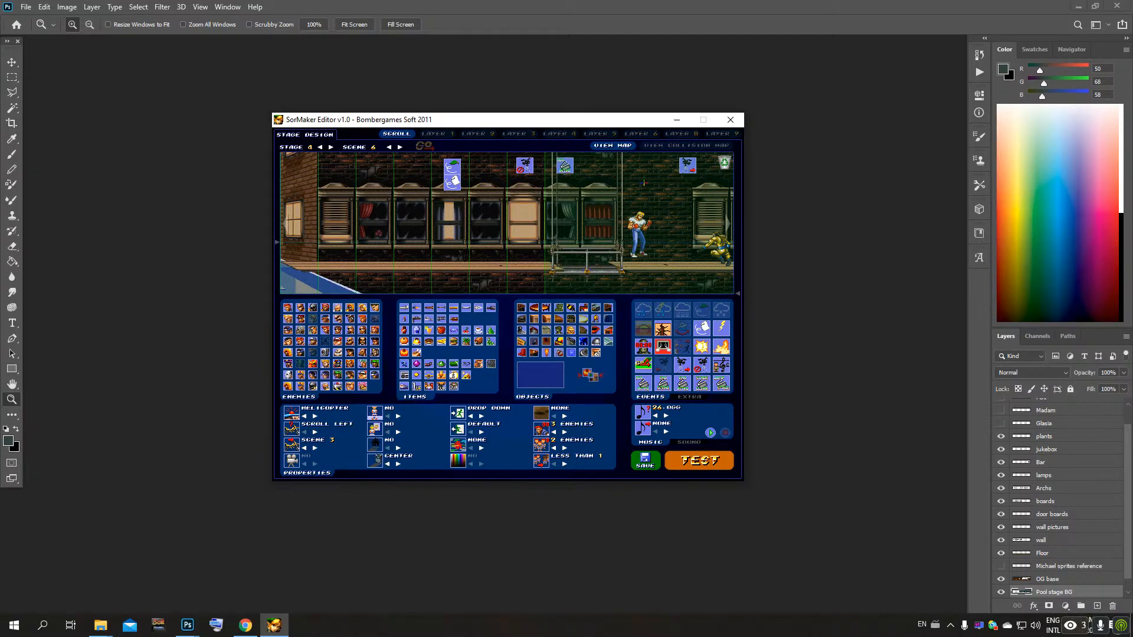
{"action": "left_click_drag", "start_coordinate": [658, 191], "coordinate": [559, 206]}
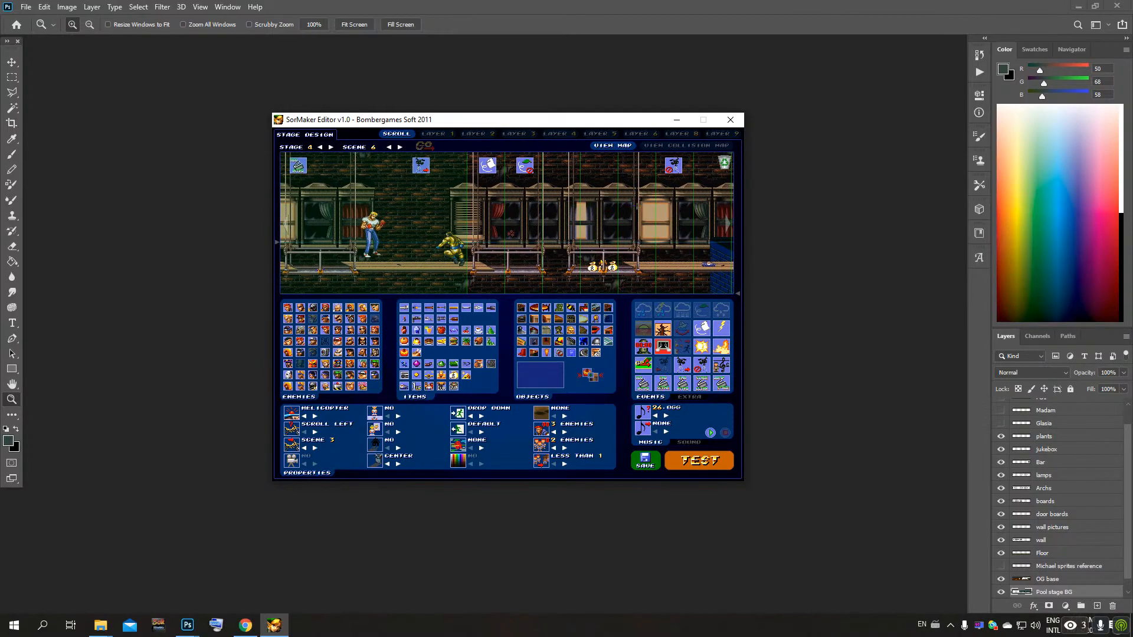
{"action": "left_click_drag", "start_coordinate": [639, 207], "coordinate": [358, 189]}
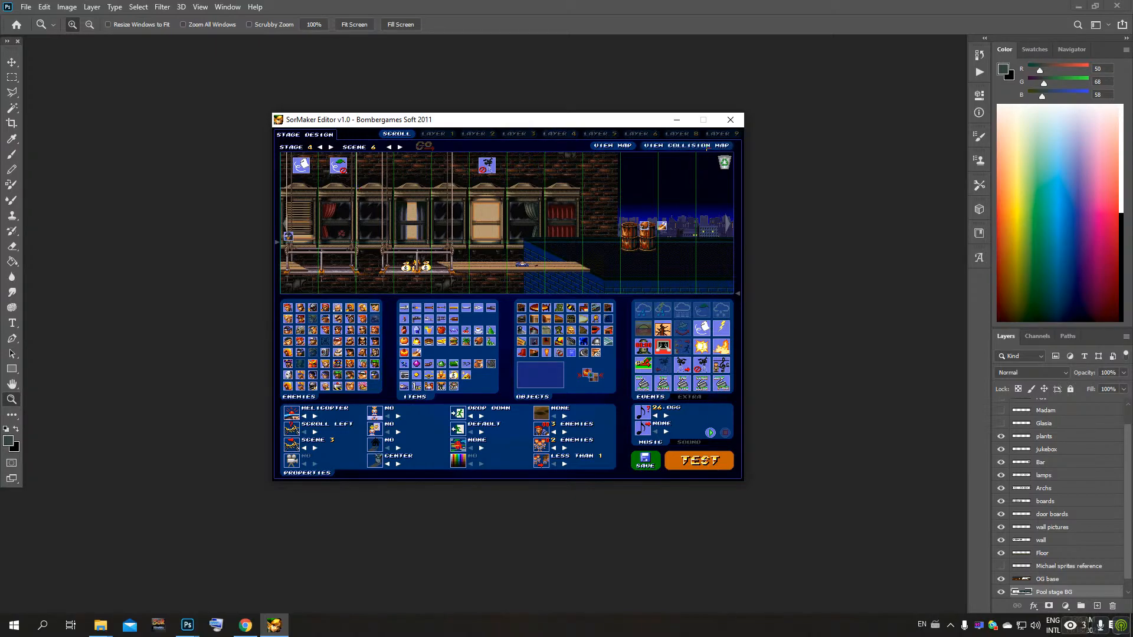
{"action": "left_click", "coordinate": [702, 146]}
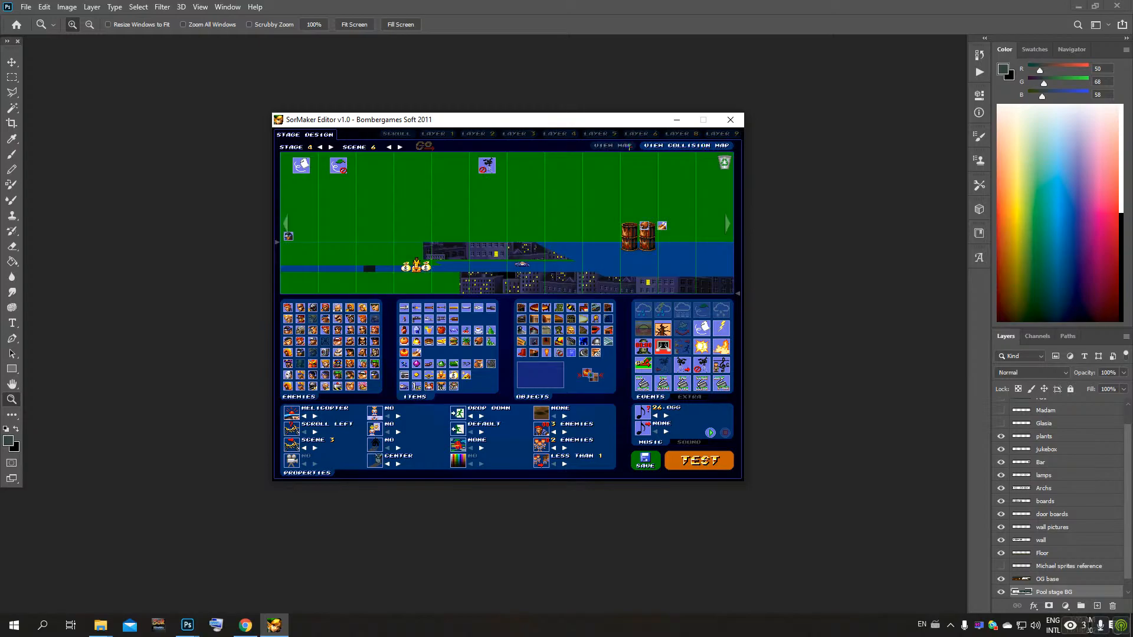
{"action": "left_click", "coordinate": [609, 145]}
Step: View stage 4's scene 7 and switch to stage 3, loading its scene 1
{"action": "left_click", "coordinate": [400, 147]}
{"action": "left_click", "coordinate": [423, 146]}
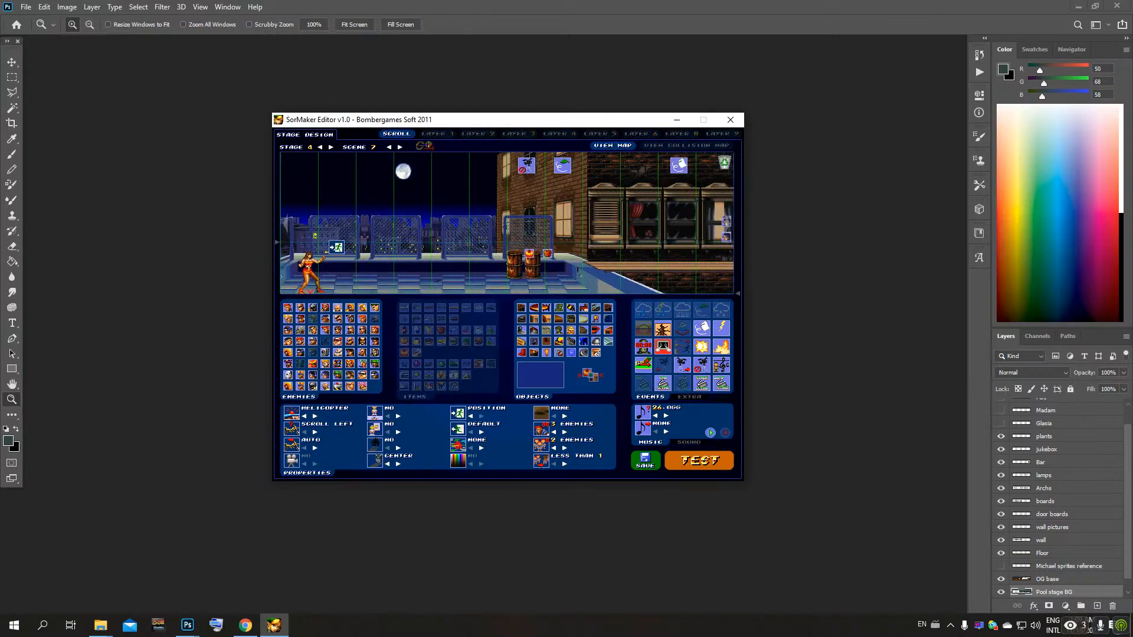
{"action": "left_click", "coordinate": [400, 147]}
{"action": "left_click", "coordinate": [401, 147]}
{"action": "left_click", "coordinate": [389, 147]}
{"action": "left_click", "coordinate": [320, 147]}
{"action": "double_click", "coordinate": [389, 147]}
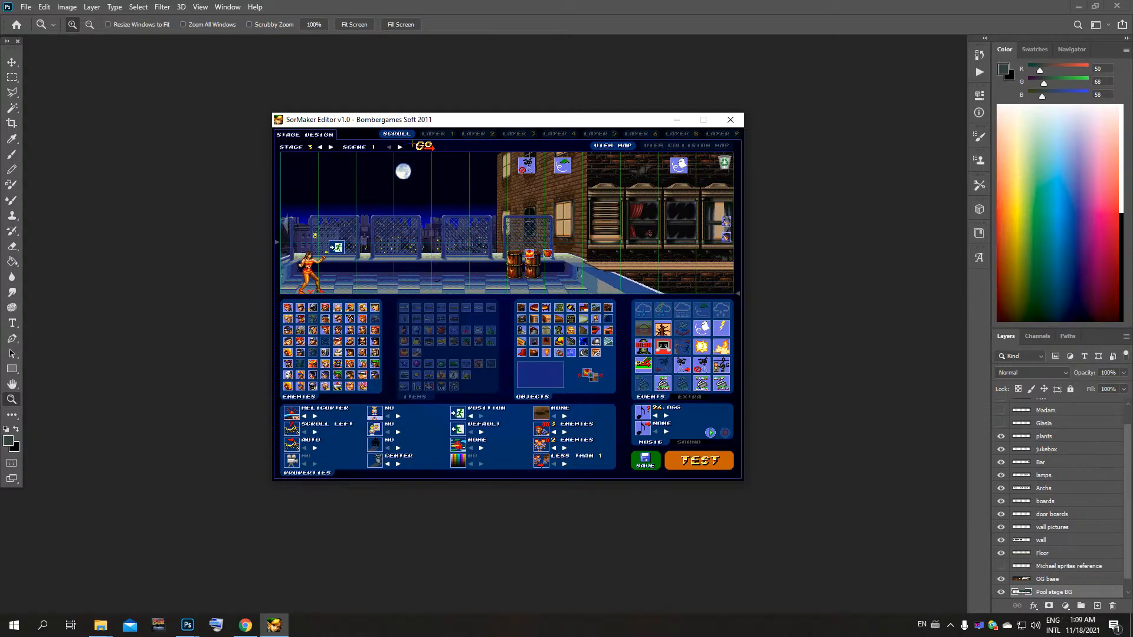
{"action": "left_click", "coordinate": [424, 145]}
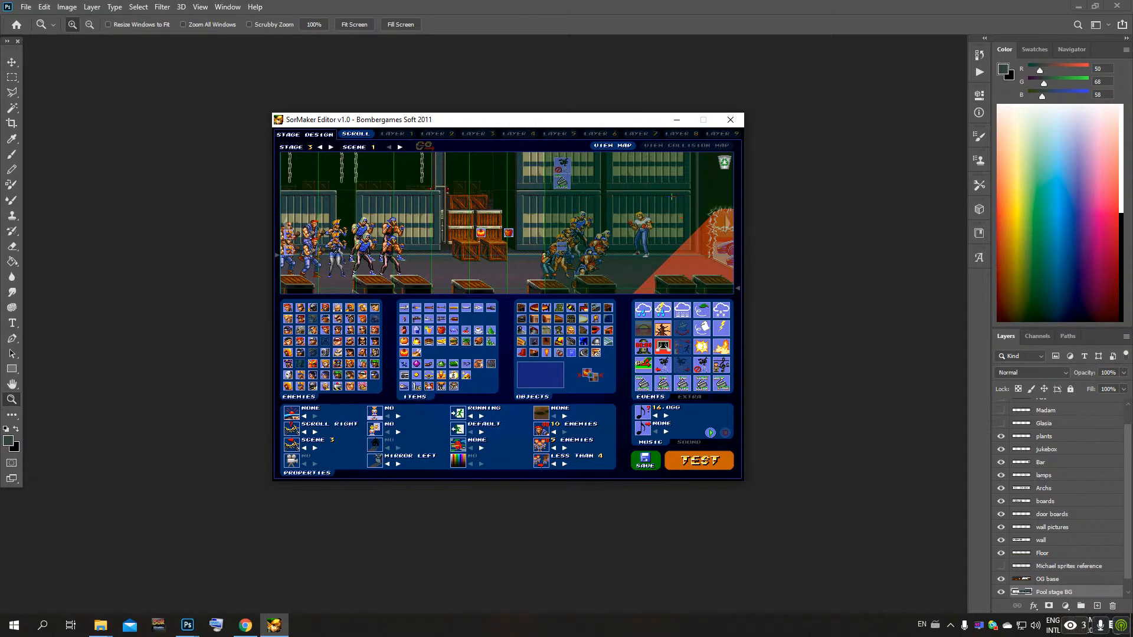
Step: Open stage 3's scene 3 after viewing scene 2, and examine its map from the fenced road past the police cars to the pillar
{"action": "double_click", "coordinate": [401, 147]}
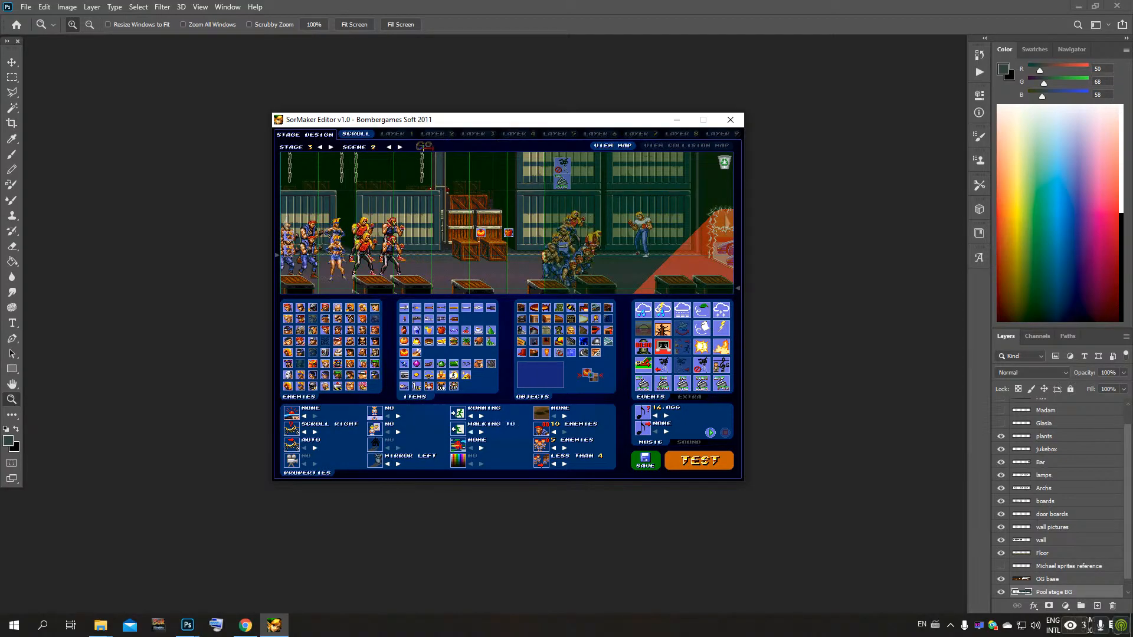
{"action": "left_click", "coordinate": [424, 145]}
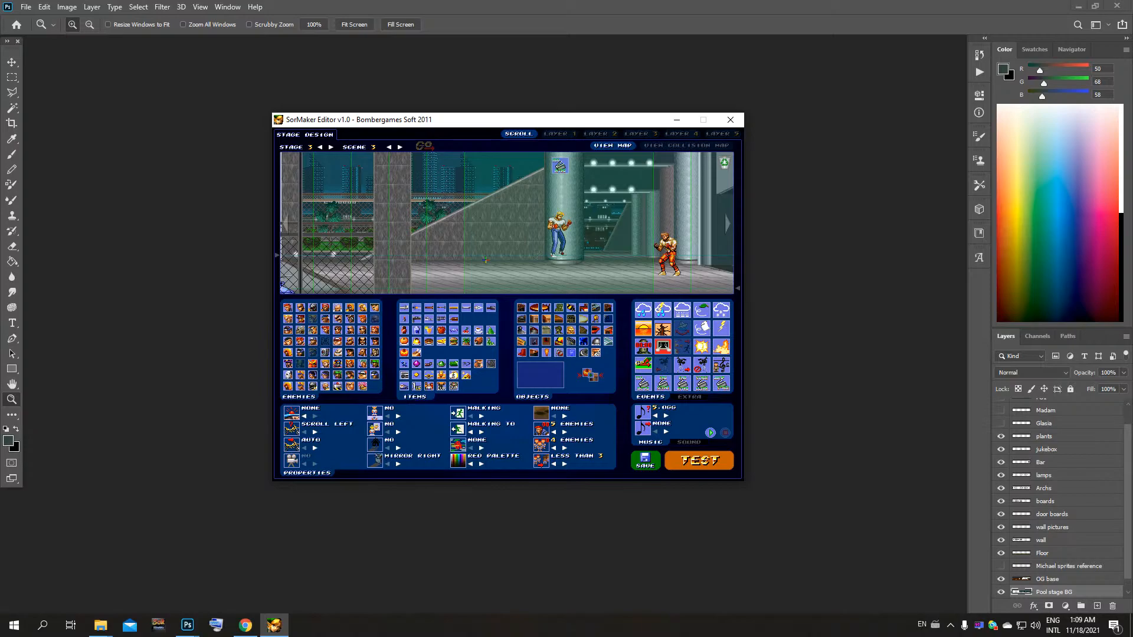
{"action": "left_click_drag", "start_coordinate": [455, 183], "coordinate": [240, 152]}
{"action": "left_click_drag", "start_coordinate": [571, 185], "coordinate": [475, 176]}
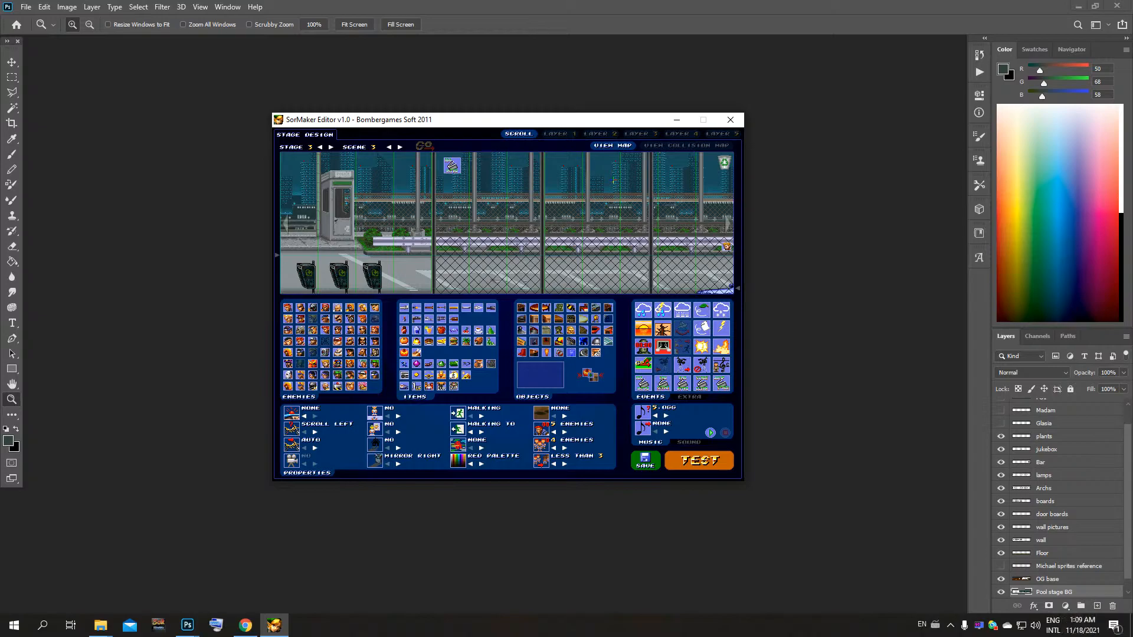
{"action": "mouse_move", "coordinate": [631, 209]}
{"action": "left_mouse_down"}
{"action": "mouse_move", "coordinate": [472, 210]}
{"action": "mouse_move", "coordinate": [486, 210]}
{"action": "left_mouse_up"}
{"action": "key", "text": "Left"}
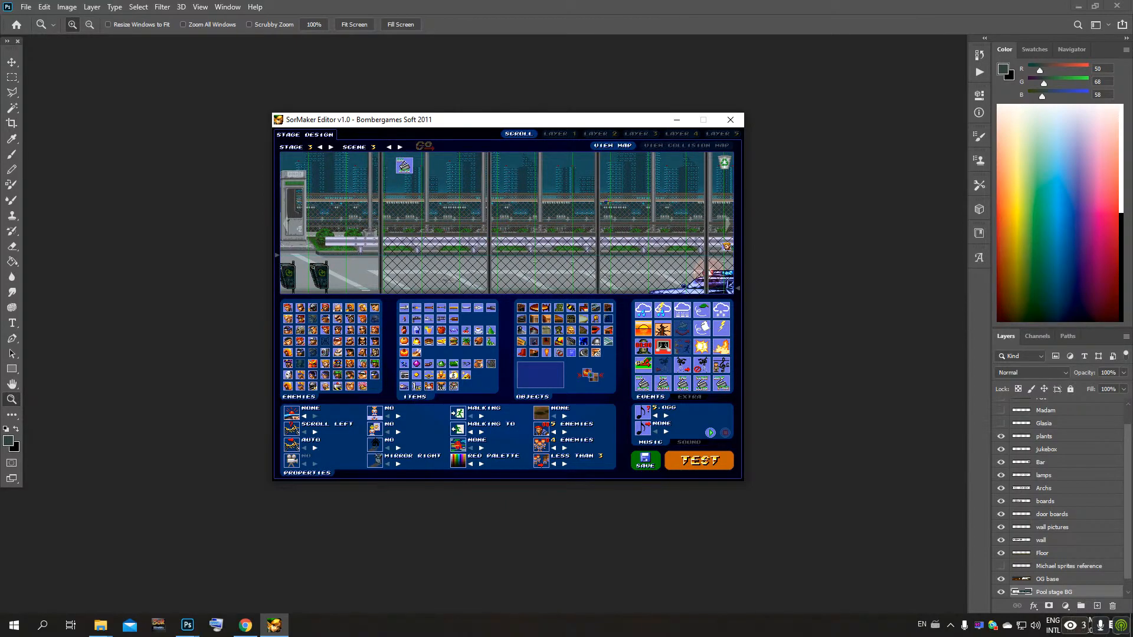
{"action": "left_click_drag", "start_coordinate": [657, 181], "coordinate": [454, 181]}
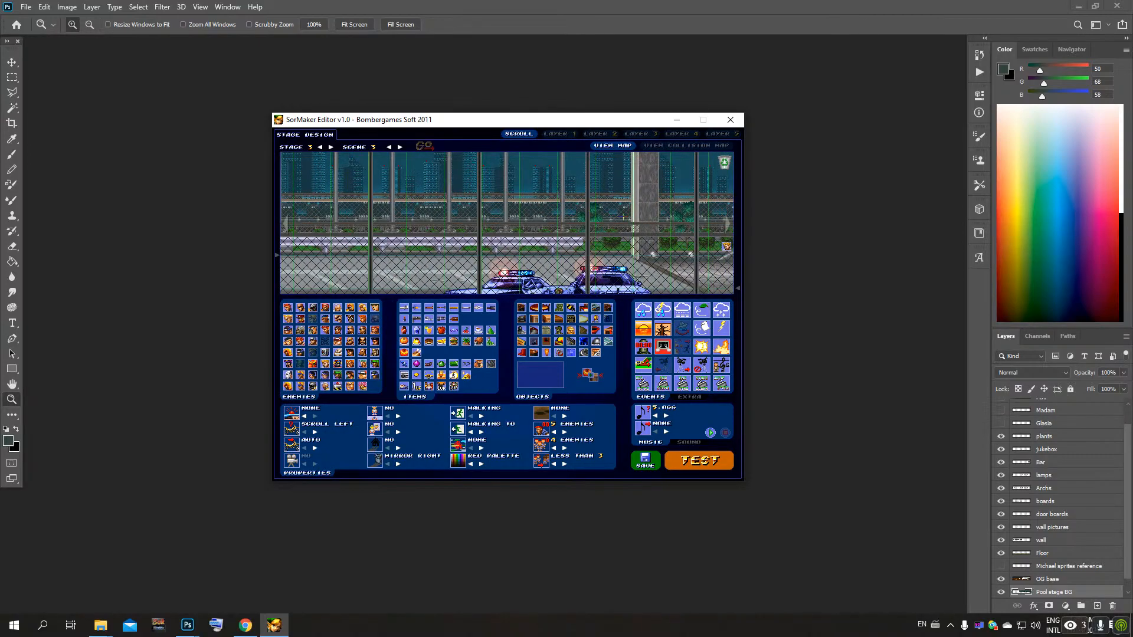
{"action": "key", "text": "Right"}
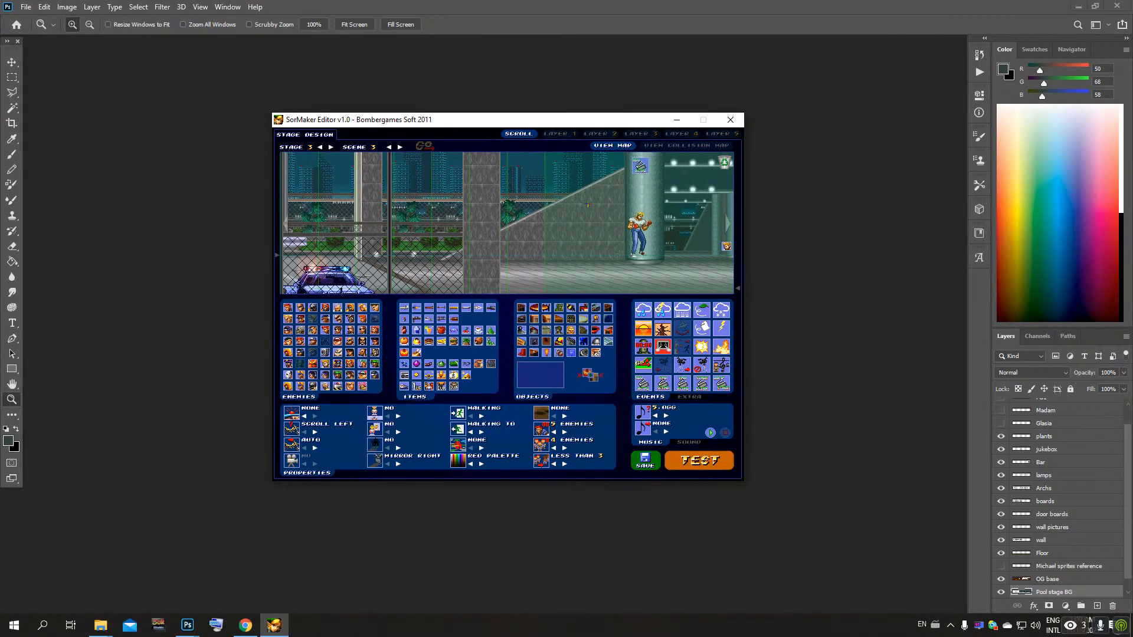
Step: Load stage 3's scene 4 after viewing scene 3's end, and examine its map from the planters to the final doors
{"action": "key", "text": "Right"}
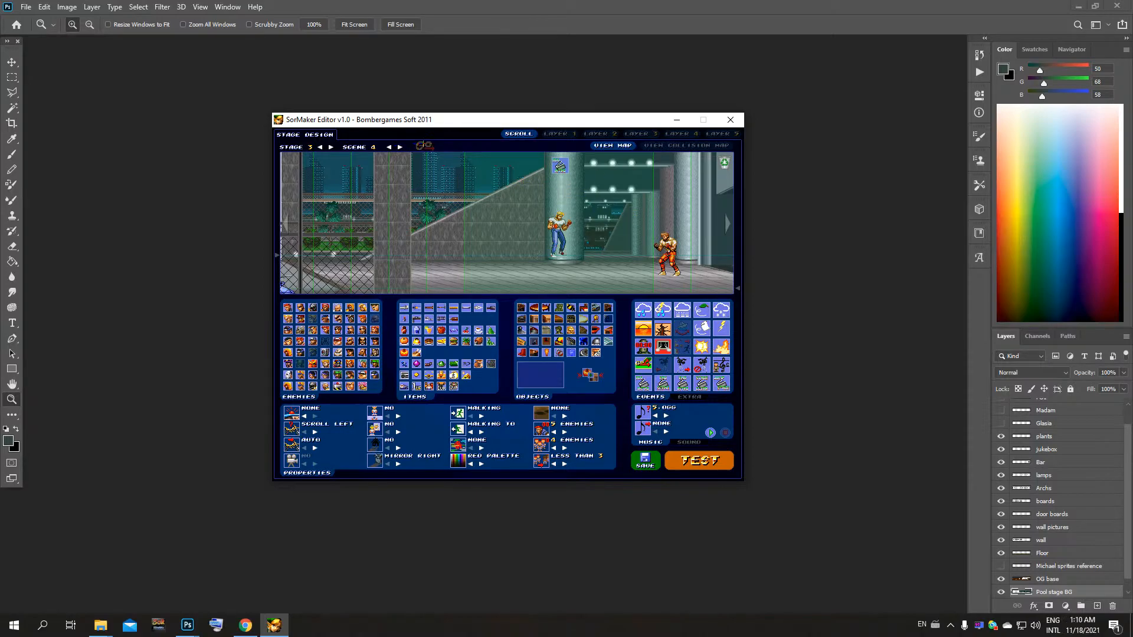
{"action": "left_click", "coordinate": [400, 147]}
{"action": "left_click_drag", "start_coordinate": [376, 266], "coordinate": [476, 299]}
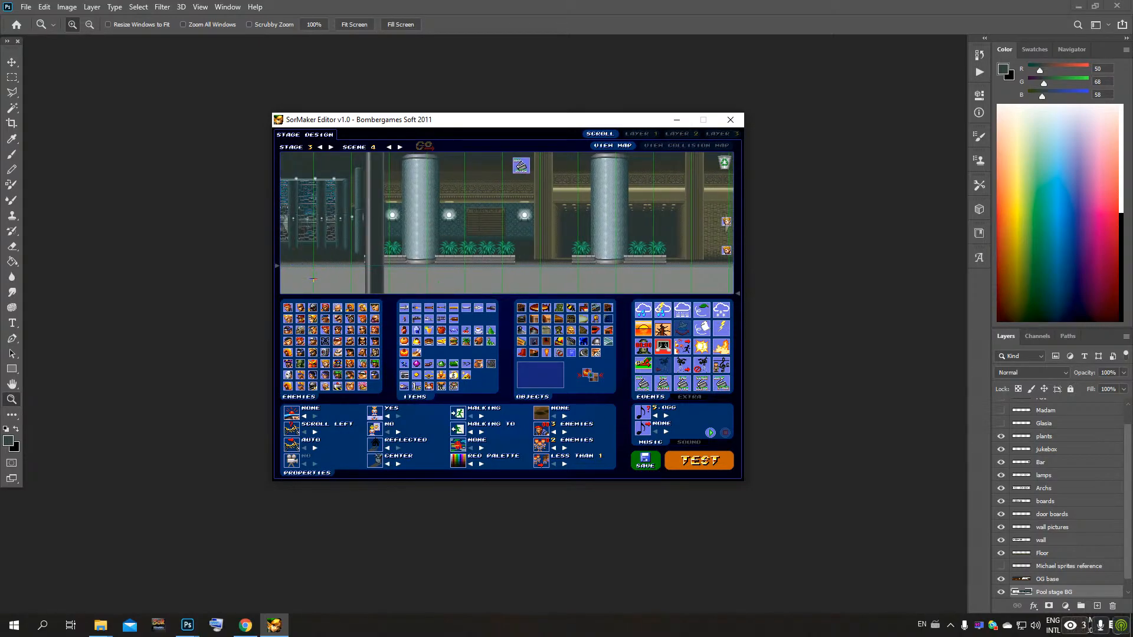
{"action": "left_click_drag", "start_coordinate": [291, 265], "coordinate": [594, 302]}
{"action": "left_click_drag", "start_coordinate": [376, 184], "coordinate": [539, 189]}
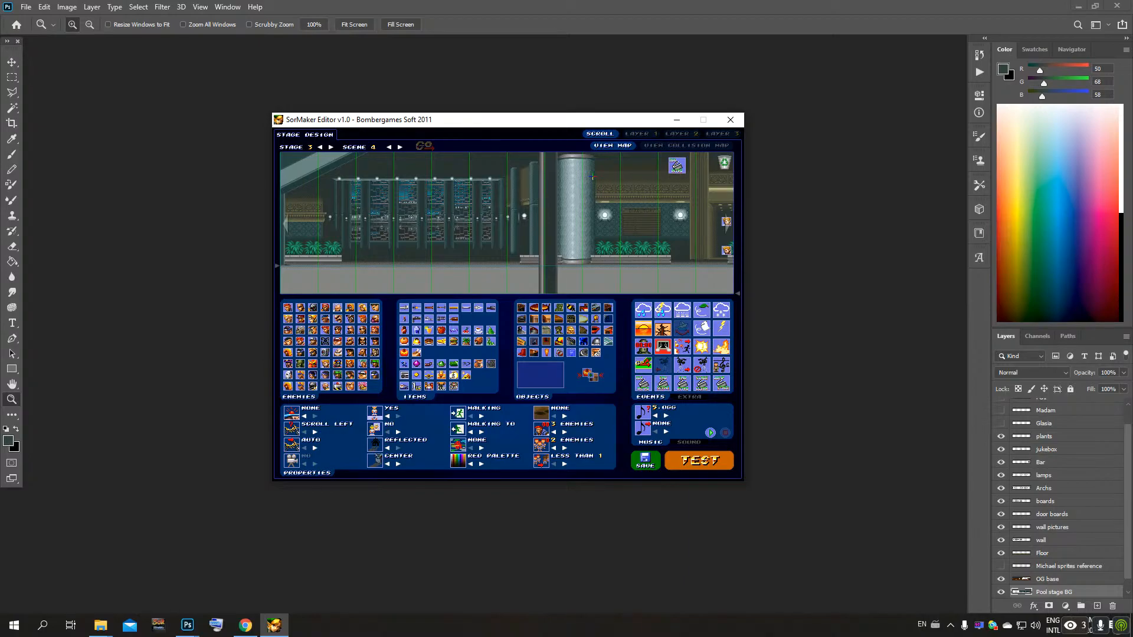
{"action": "left_click_drag", "start_coordinate": [705, 191], "coordinate": [424, 181]}
{"action": "scroll", "coordinate": [424, 181], "scroll_direction": "down", "scroll_amount": 8}
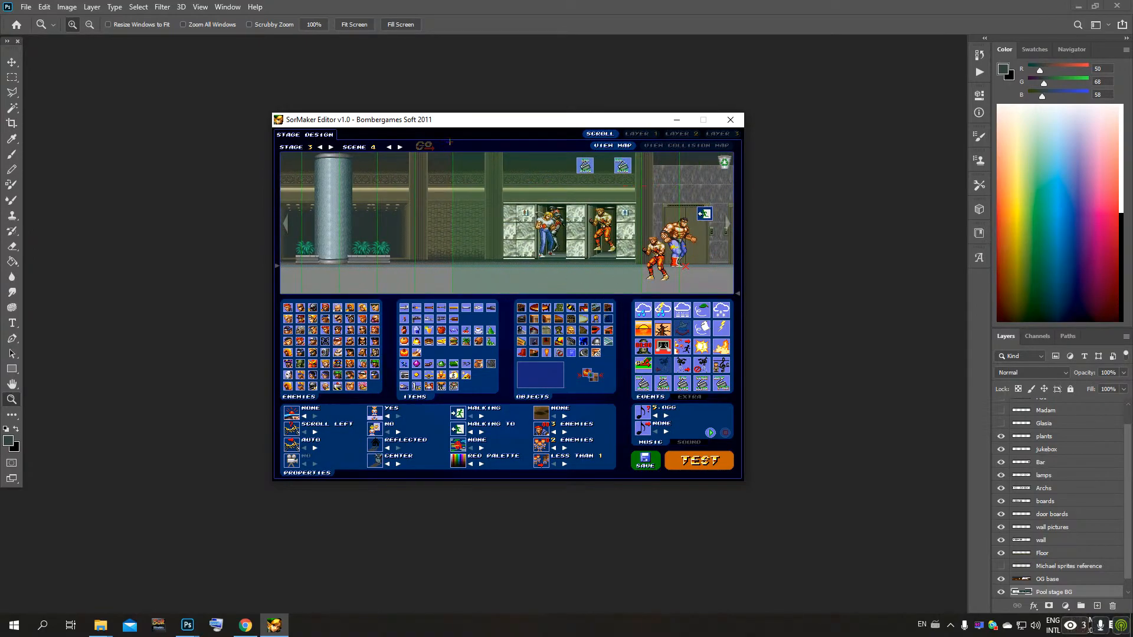
Step: Open stage 3's scene 6 after viewing scene 5, and examine its map from the waiting room along the corridor doors
{"action": "left_click", "coordinate": [400, 147]}
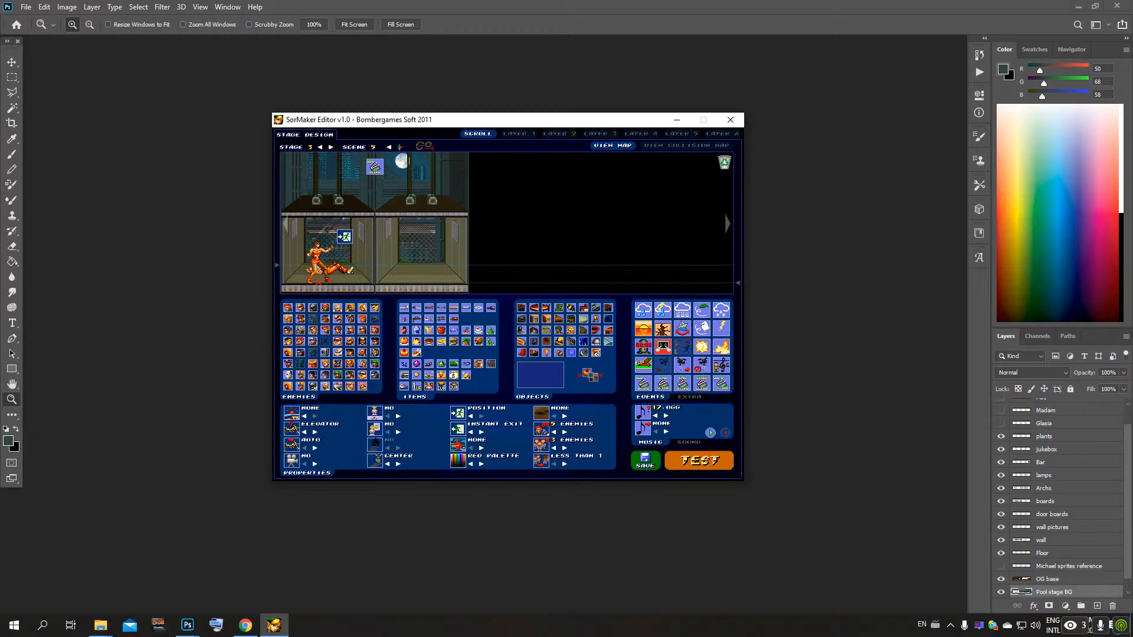
{"action": "left_click", "coordinate": [400, 147]}
{"action": "left_click_drag", "start_coordinate": [335, 282], "coordinate": [556, 282]}
{"action": "left_click_drag", "start_coordinate": [364, 285], "coordinate": [641, 292]}
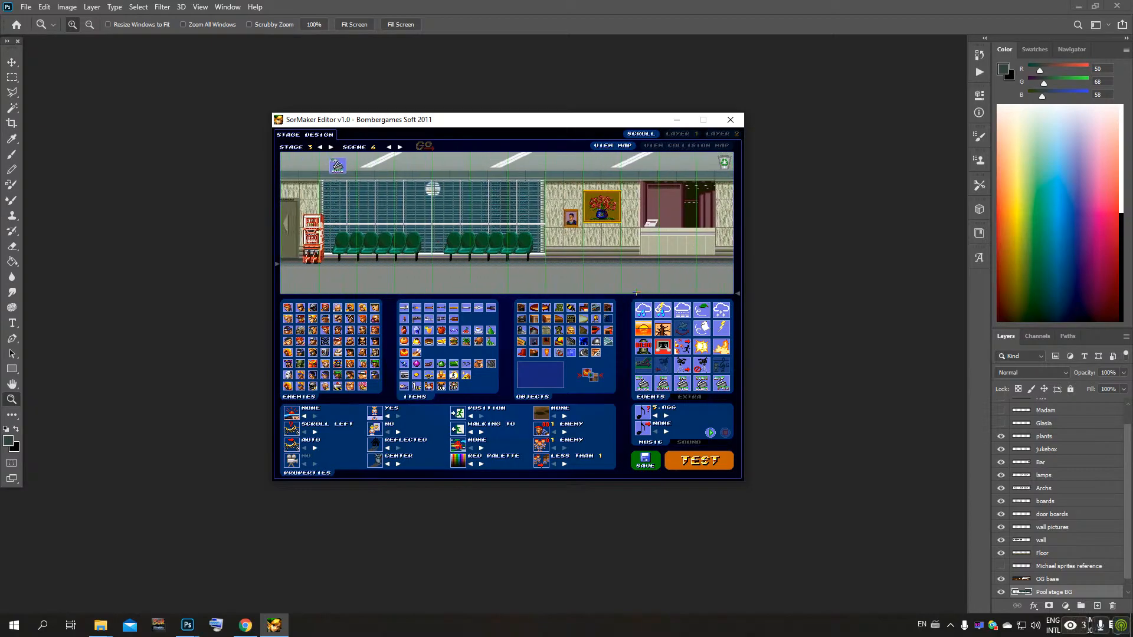
{"action": "mouse_move", "coordinate": [404, 292]}
{"action": "left_mouse_down"}
{"action": "mouse_move", "coordinate": [603, 284]}
{"action": "mouse_move", "coordinate": [452, 289]}
{"action": "left_mouse_up"}
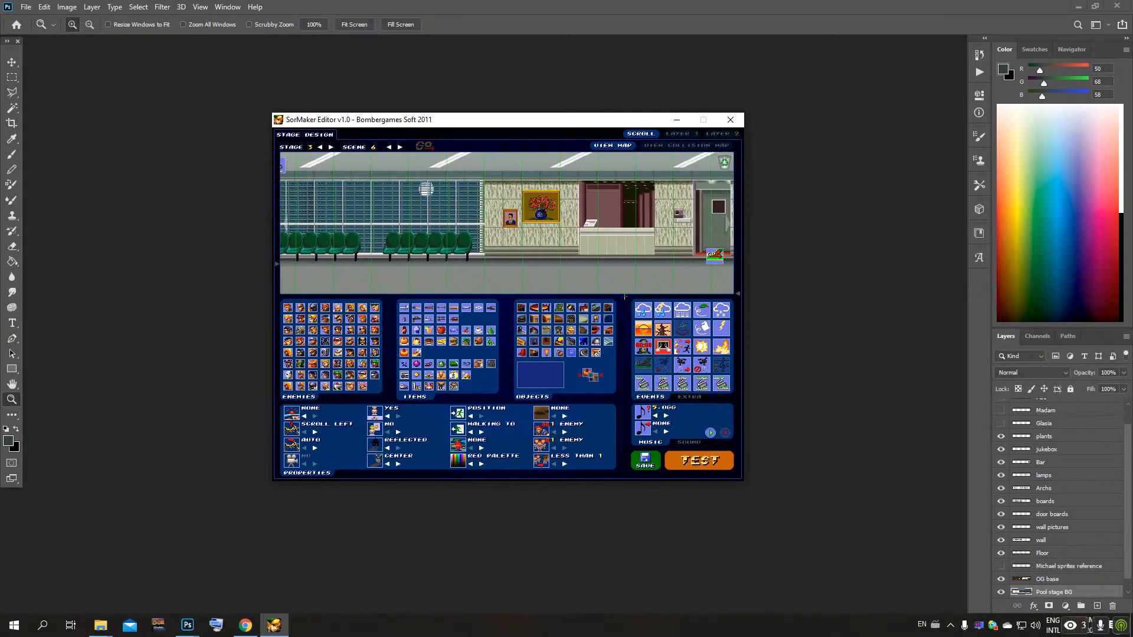
{"action": "left_click_drag", "start_coordinate": [692, 286], "coordinate": [399, 289]}
{"action": "left_click_drag", "start_coordinate": [665, 281], "coordinate": [548, 283]}
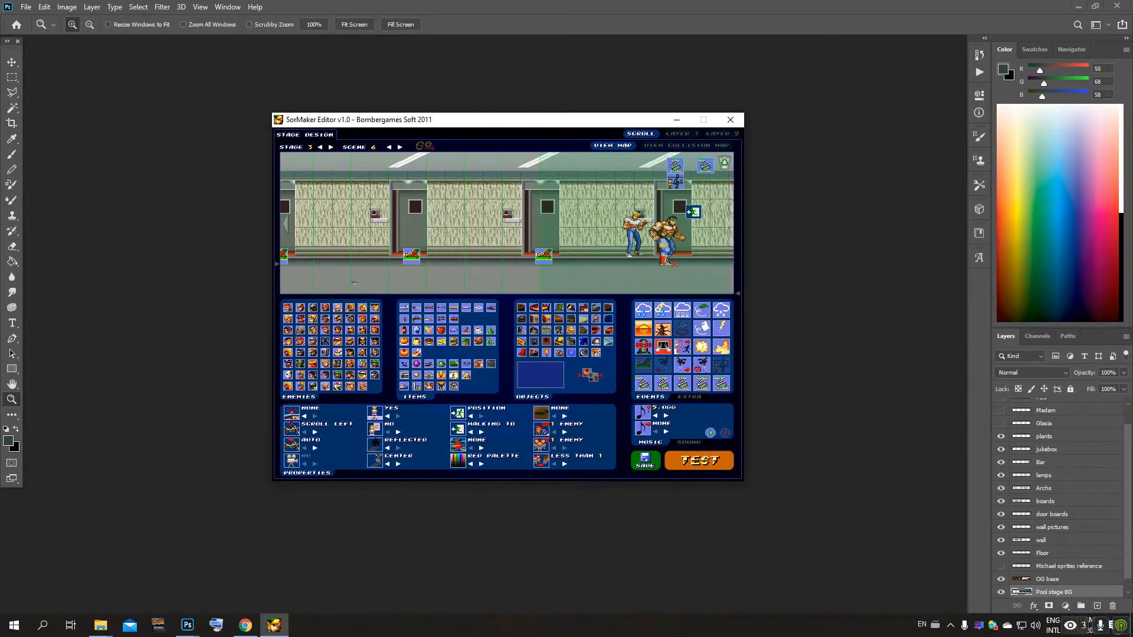
{"action": "left_click_drag", "start_coordinate": [547, 283], "coordinate": [406, 272]}
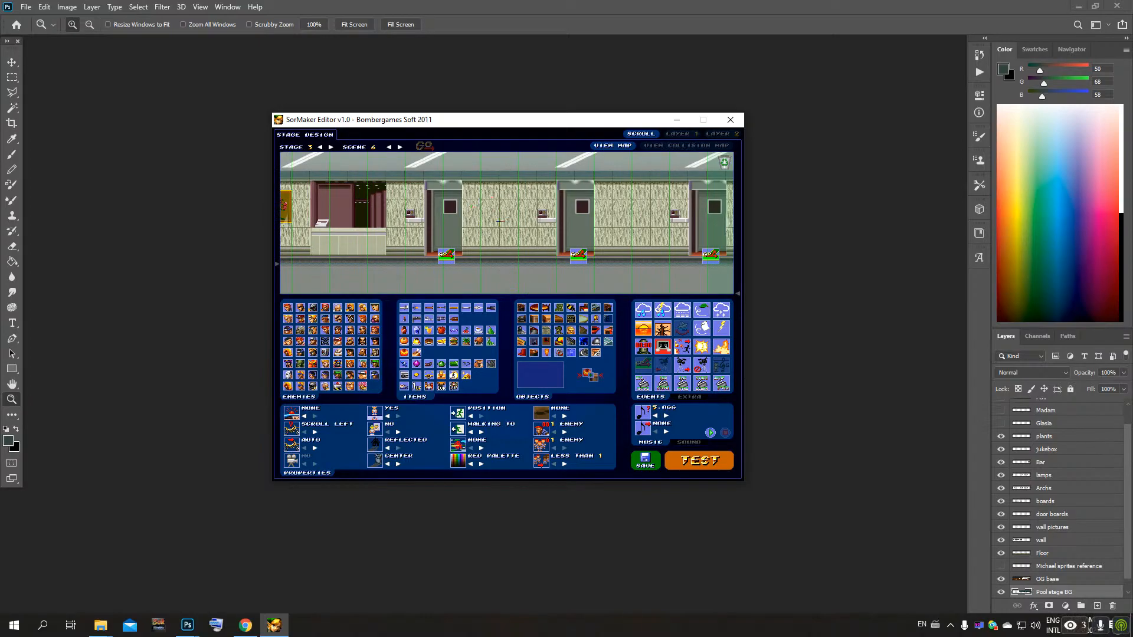
{"action": "left_click_drag", "start_coordinate": [446, 275], "coordinate": [411, 275]}
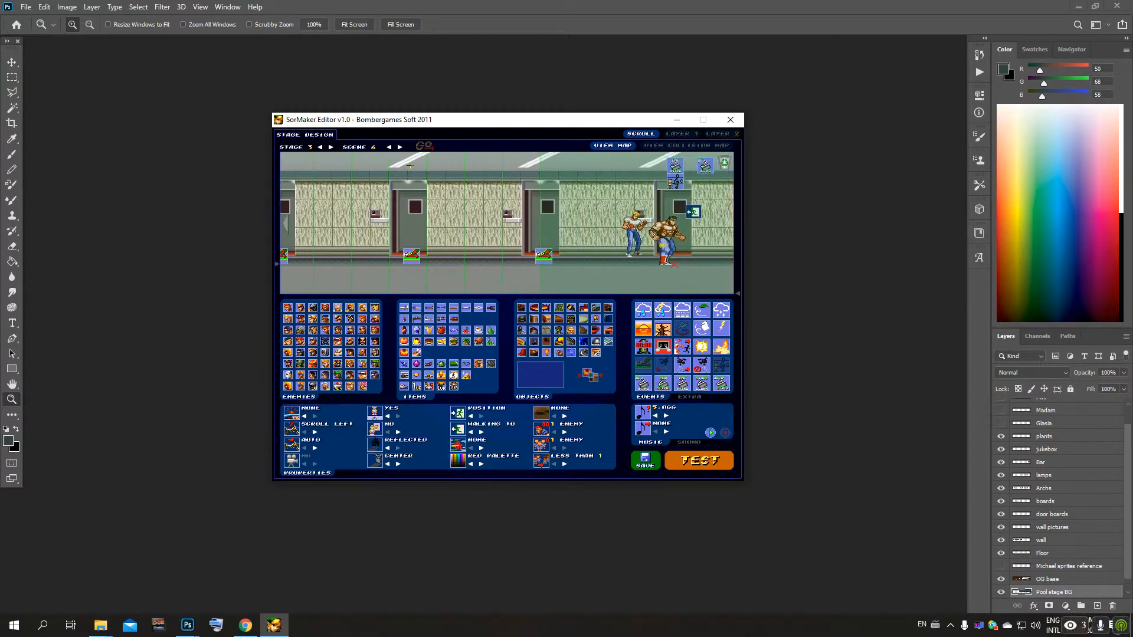
Step: View stage 3's scenes 7, 8 and 9 in turn
{"action": "left_click", "coordinate": [400, 146]}
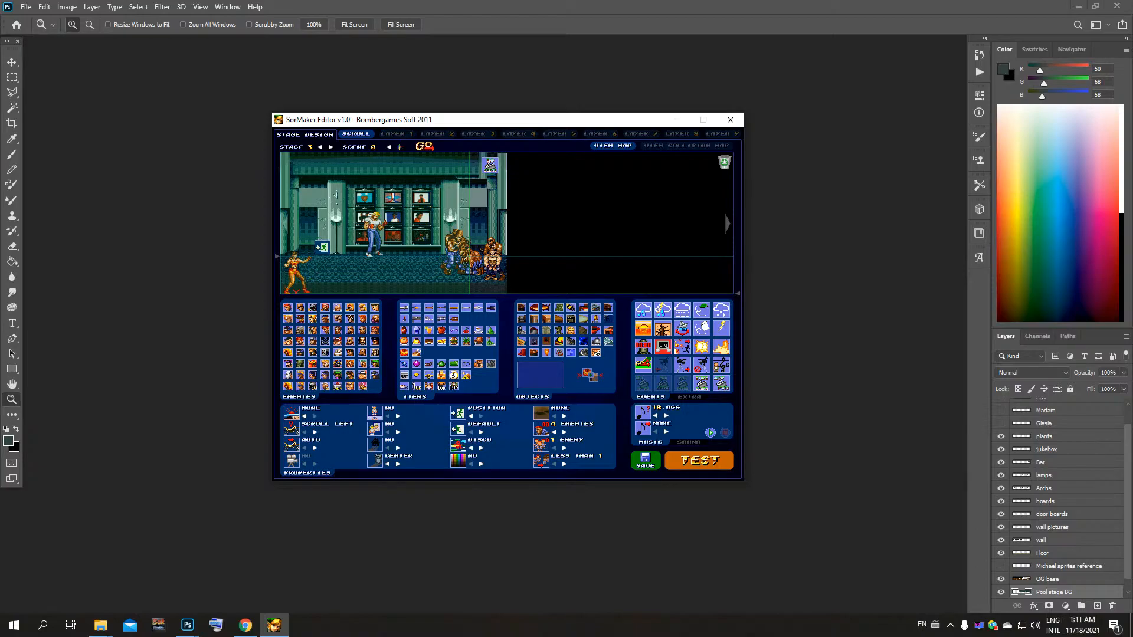
{"action": "left_click", "coordinate": [399, 147]}
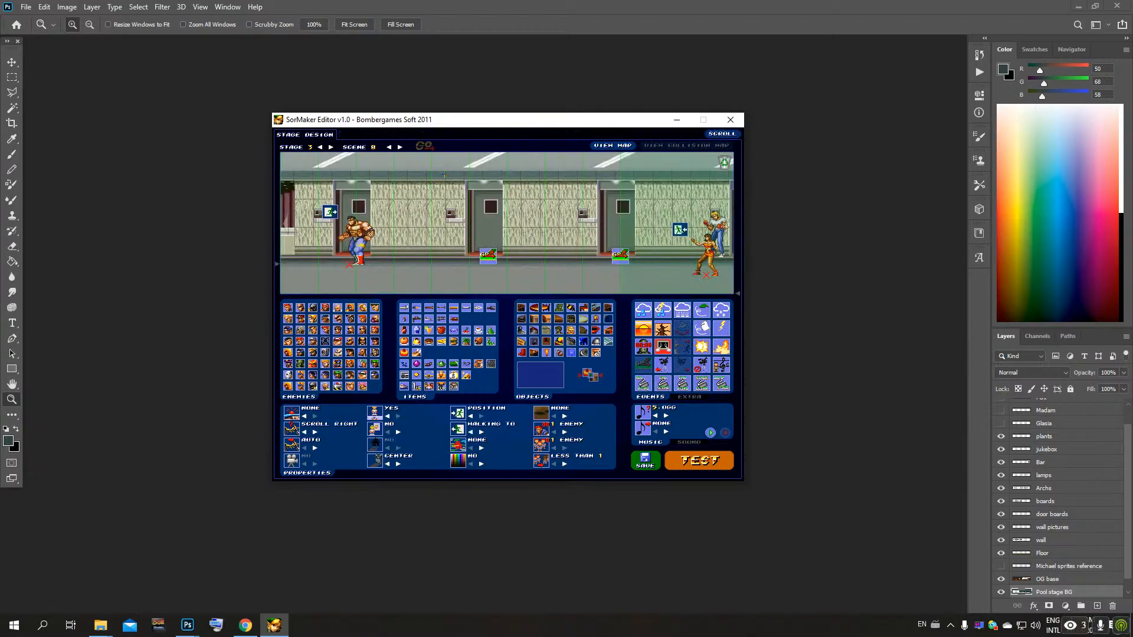
{"action": "left_click", "coordinate": [400, 147]}
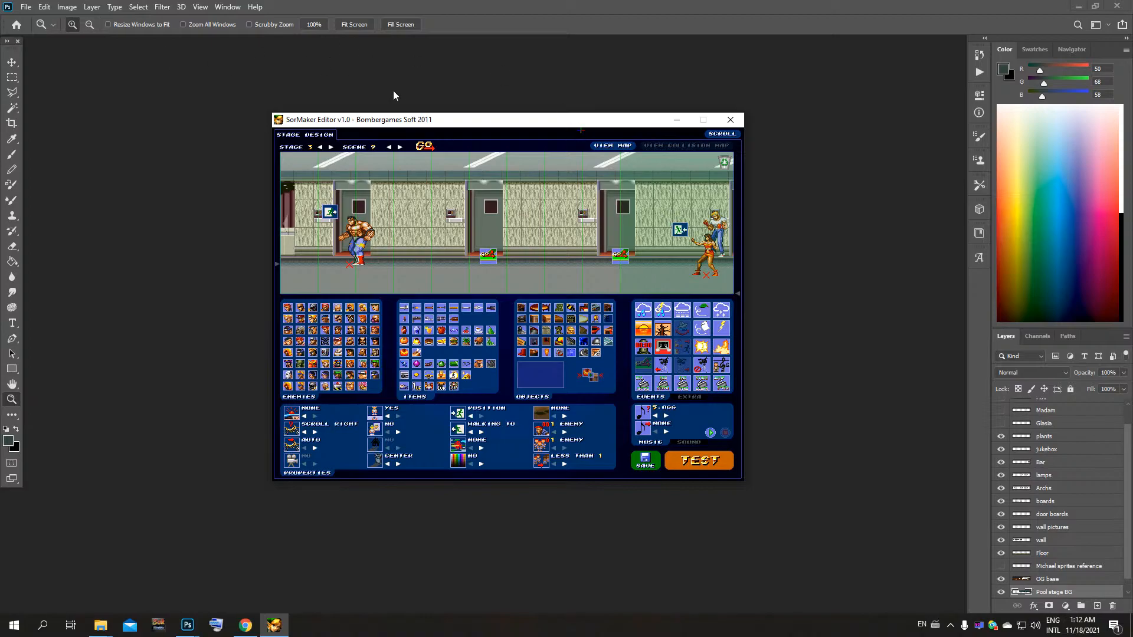
{"action": "left_click", "coordinate": [420, 146]}
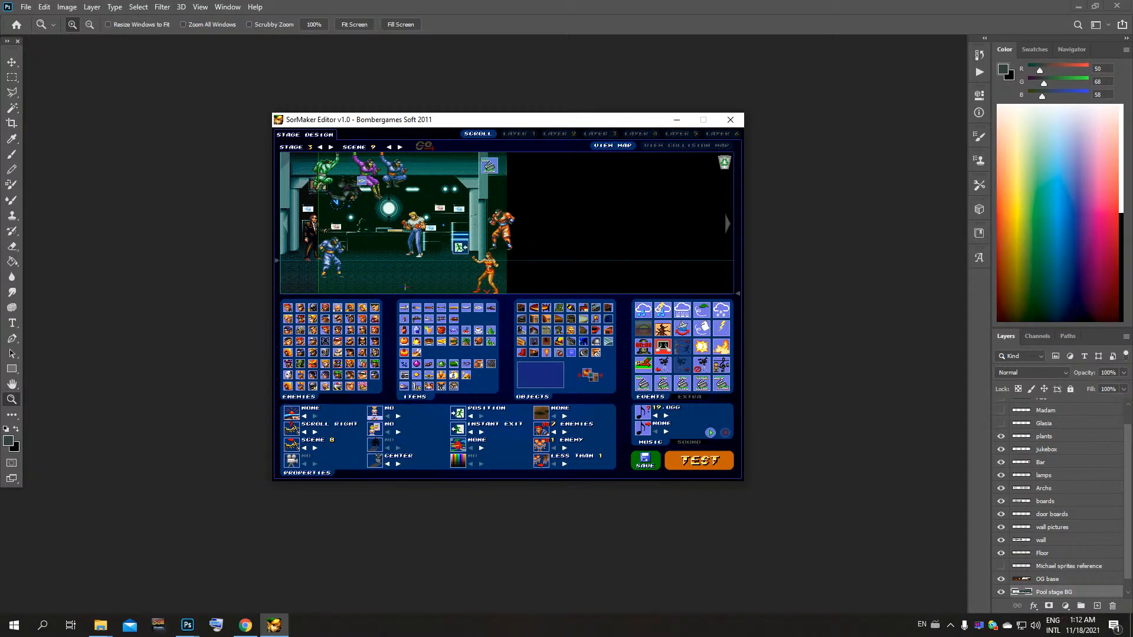
Step: Load and view stage 3's scene 10, followed by scene 11
{"action": "left_click", "coordinate": [400, 147]}
{"action": "left_click", "coordinate": [423, 146]}
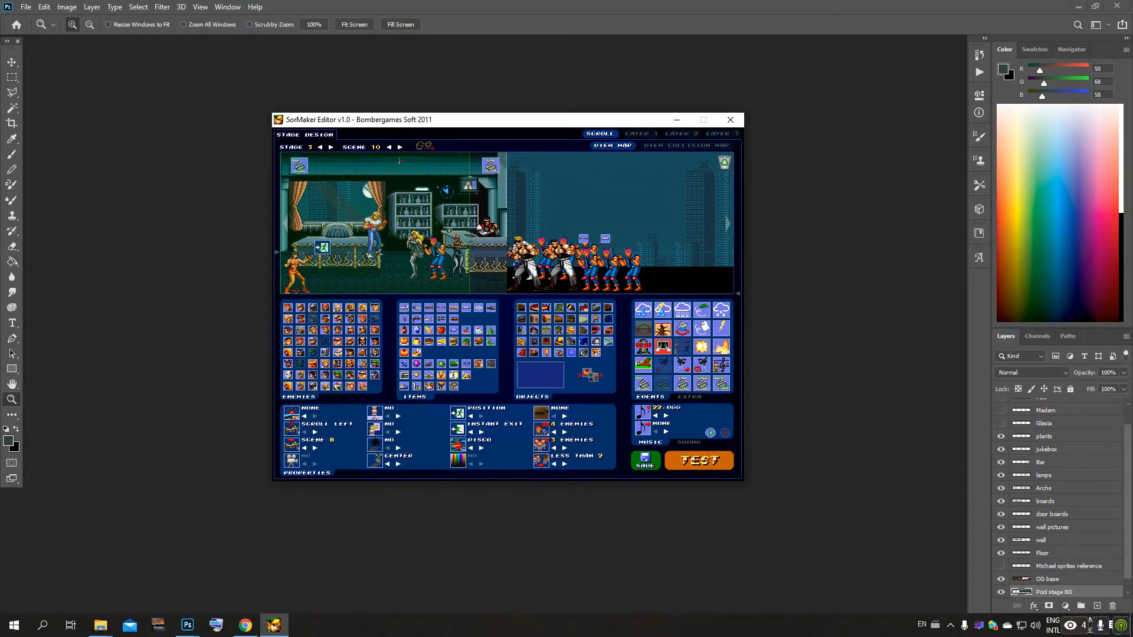
{"action": "left_click", "coordinate": [400, 147]}
{"action": "left_click", "coordinate": [423, 146]}
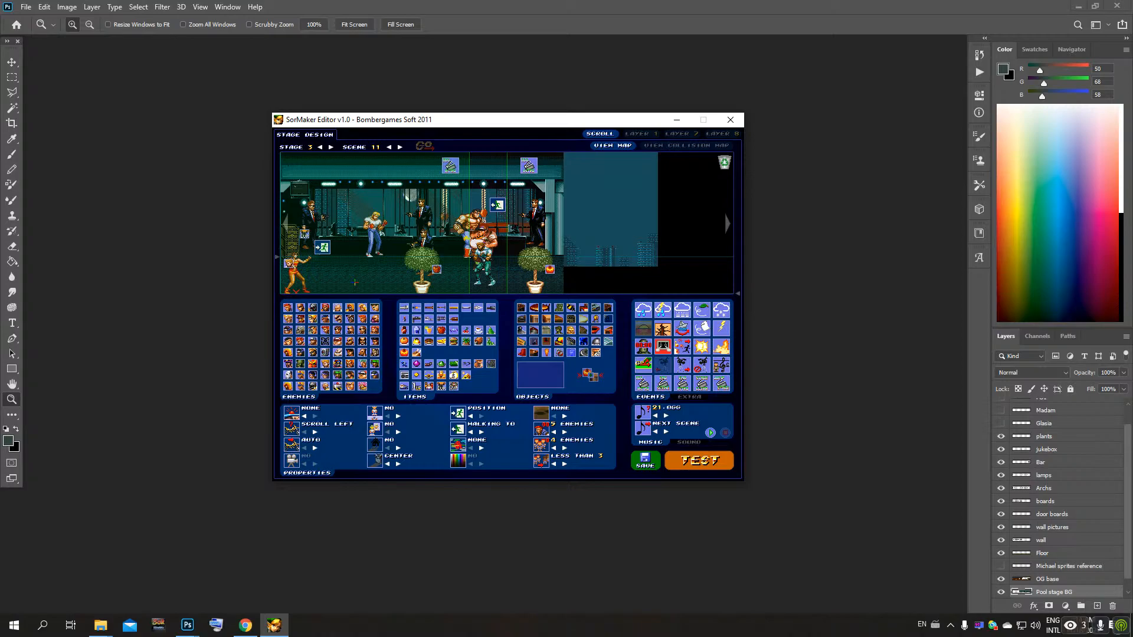
Step: Open stage 3's scene 12 and examine its map along the orange hanging platforms, from the starting character to the exit
{"action": "left_click", "coordinate": [401, 146]}
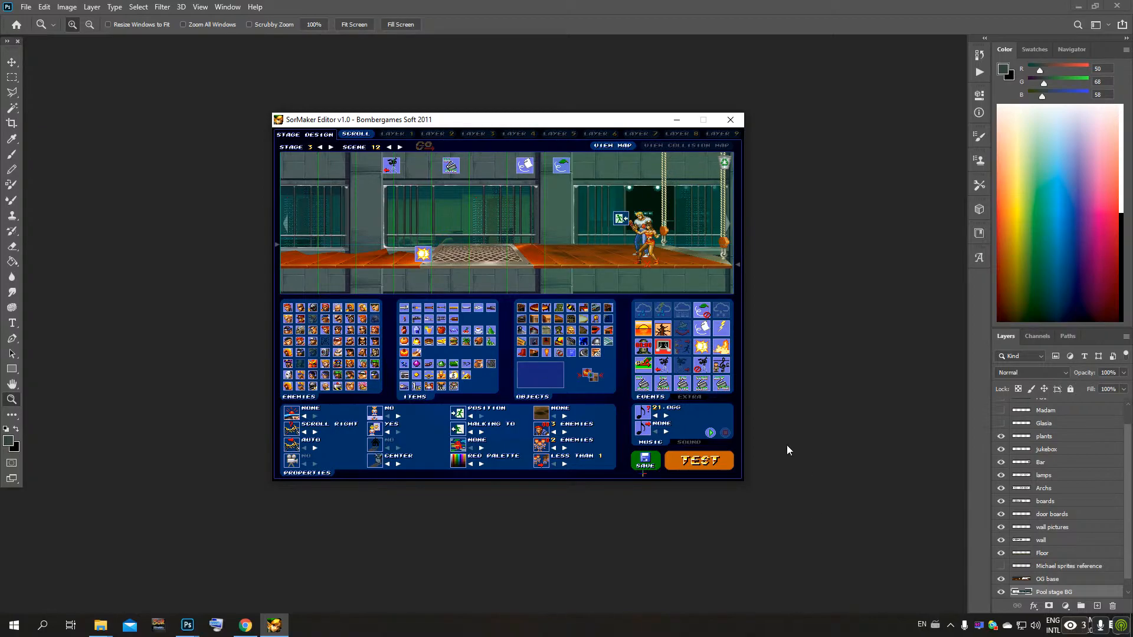
{"action": "left_click", "coordinate": [713, 433]}
{"action": "left_click_drag", "start_coordinate": [375, 218], "coordinate": [567, 230]}
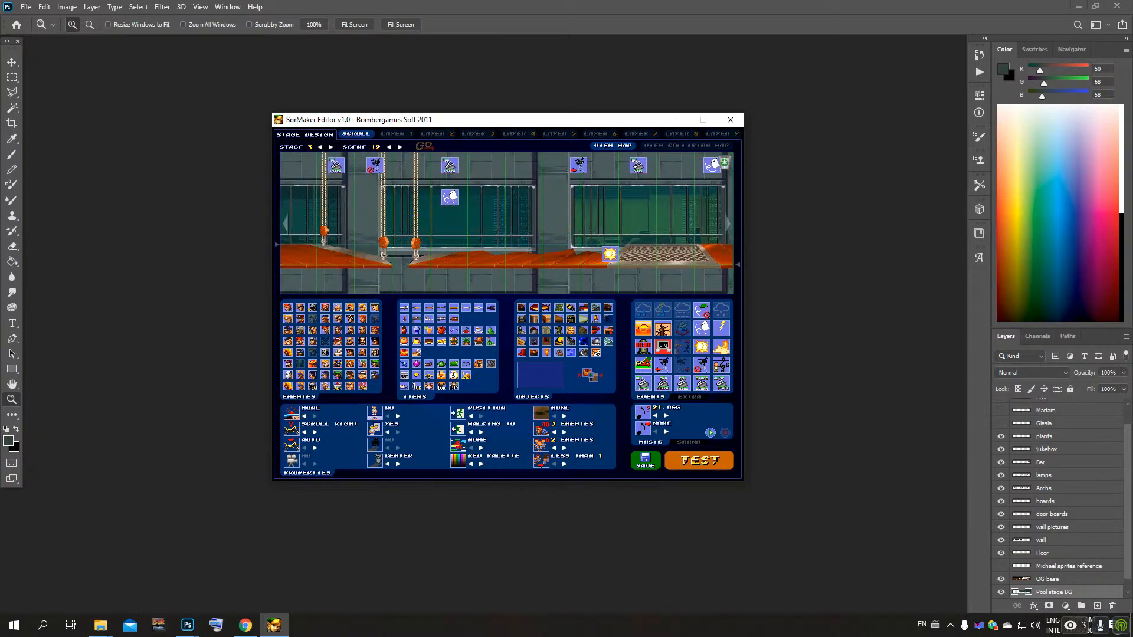
{"action": "left_click_drag", "start_coordinate": [415, 218], "coordinate": [662, 224]}
{"action": "left_click_drag", "start_coordinate": [366, 215], "coordinate": [423, 215]}
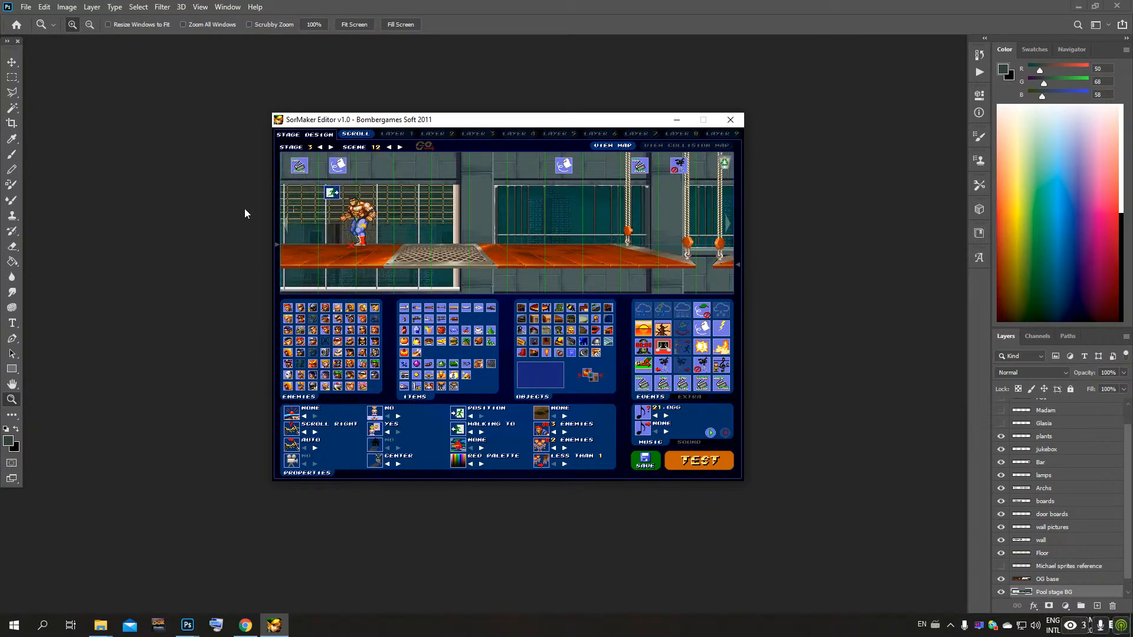
Step: Load stage 3's scene 13 and preview its music track, stopping playback at the end
{"action": "left_click", "coordinate": [400, 147]}
{"action": "left_click", "coordinate": [424, 145]}
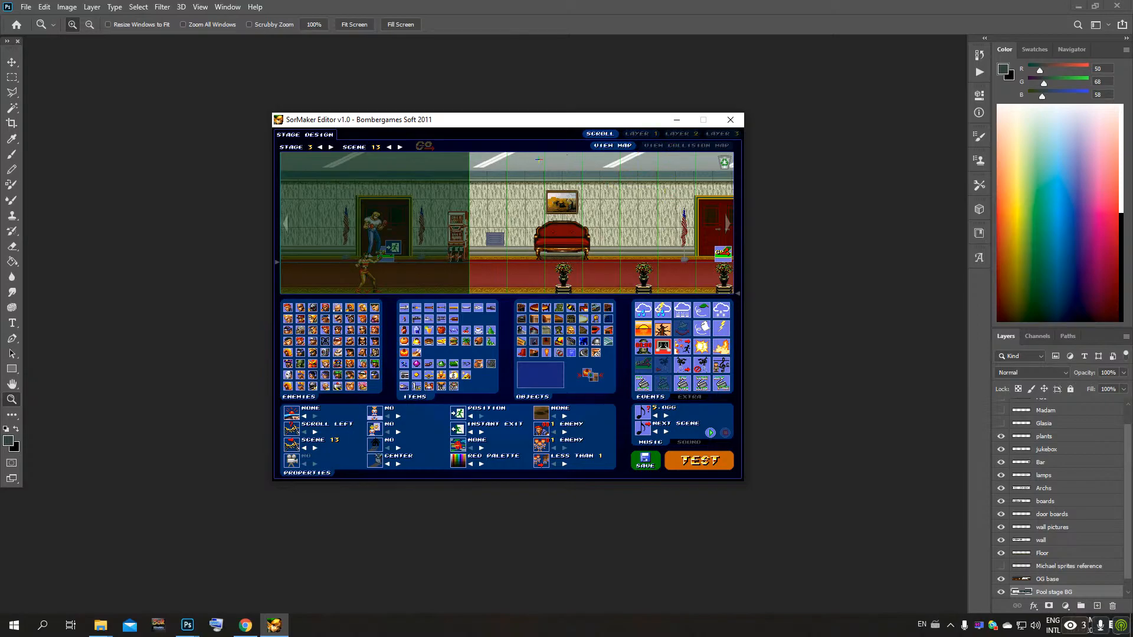
{"action": "left_click", "coordinate": [725, 433]}
{"action": "left_click", "coordinate": [710, 433]}
{"action": "left_click", "coordinate": [725, 433]}
Step: View stage 3's scenes 14, 15 and 16 in turn
{"action": "left_click", "coordinate": [401, 147]}
{"action": "left_click", "coordinate": [425, 145]}
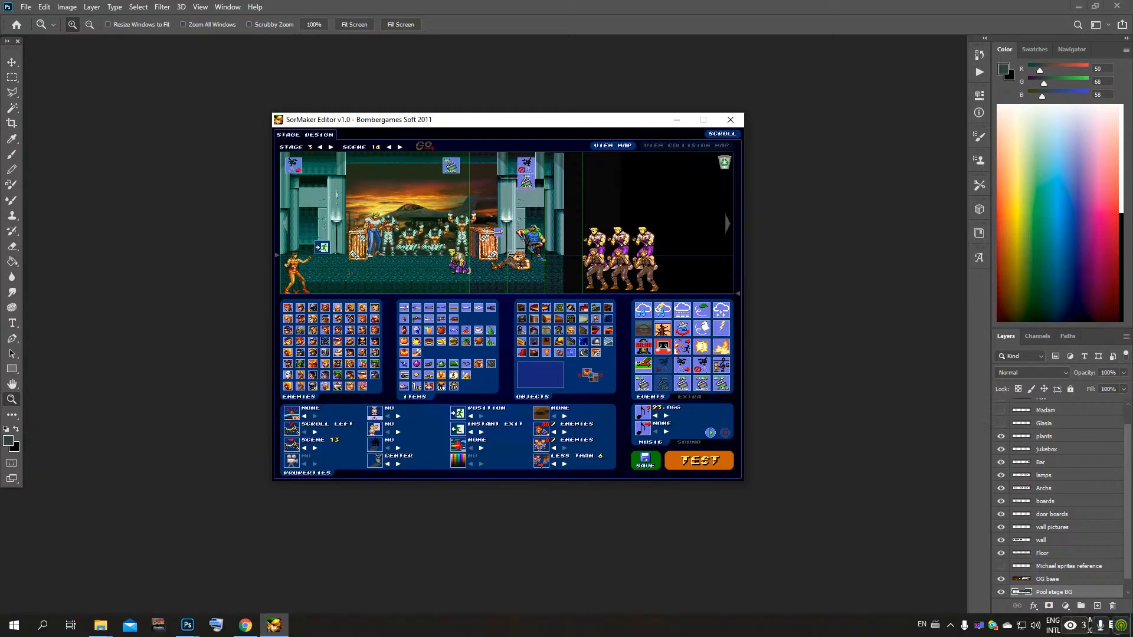
{"action": "left_click", "coordinate": [401, 147]}
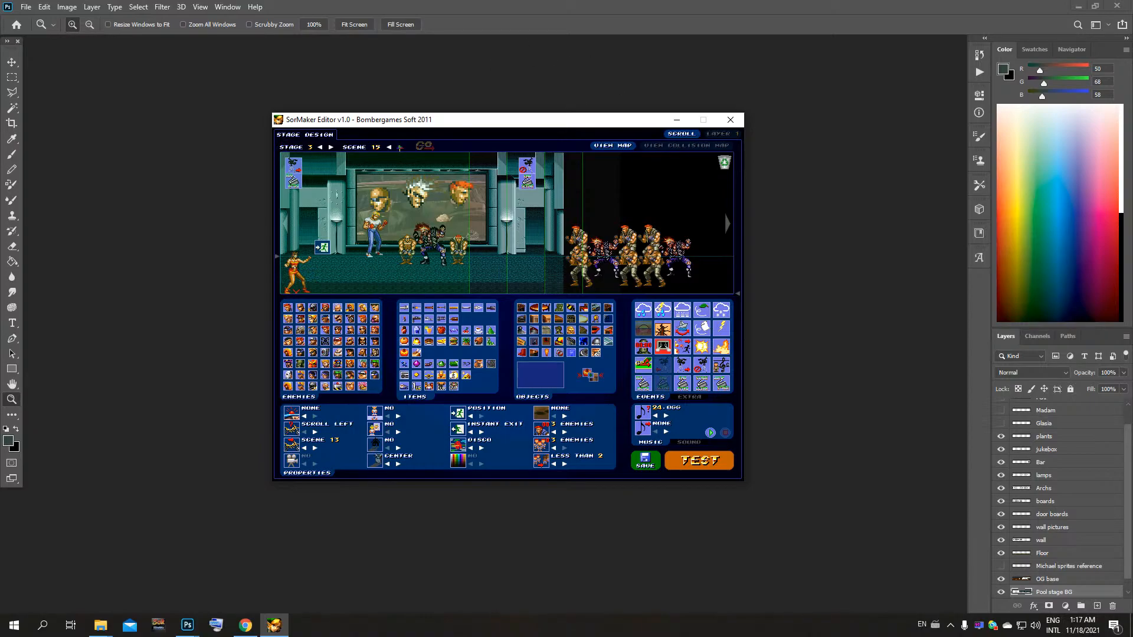
{"action": "left_click", "coordinate": [400, 147]}
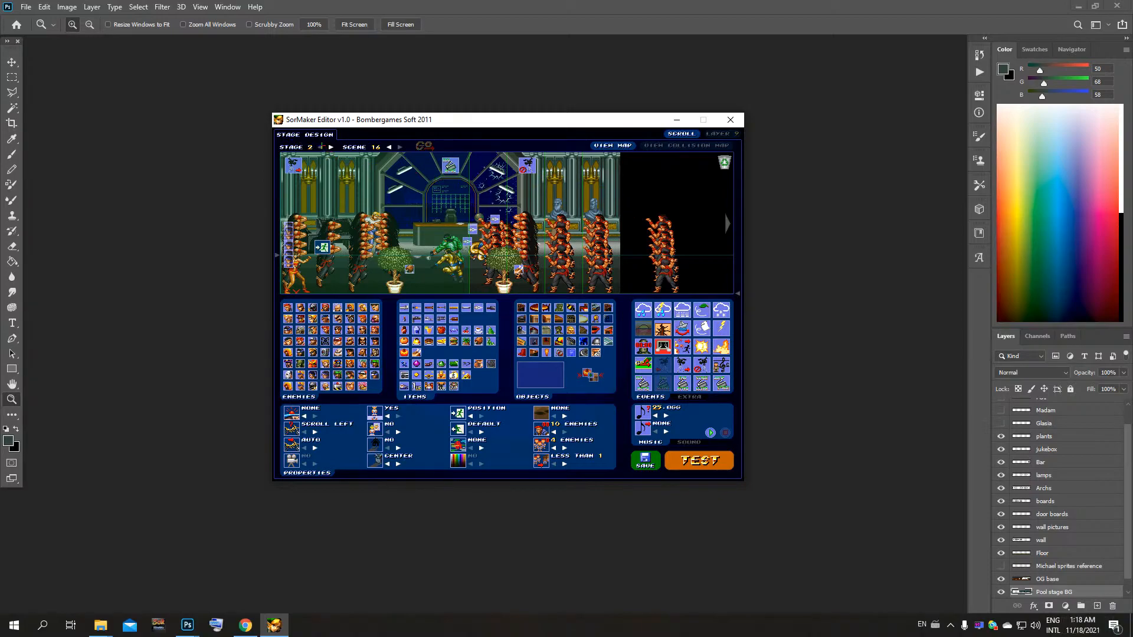
Step: Switch to stage 2 and load its scene 1
{"action": "left_click", "coordinate": [390, 147]}
{"action": "left_click", "coordinate": [389, 147]}
{"action": "left_click", "coordinate": [390, 146]}
{"action": "left_click", "coordinate": [389, 147]}
{"action": "left_click", "coordinate": [389, 147]}
{"action": "left_click", "coordinate": [390, 147]}
{"action": "left_click", "coordinate": [389, 147]}
{"action": "left_click", "coordinate": [389, 147]}
{"action": "left_click", "coordinate": [389, 147]}
{"action": "left_click", "coordinate": [389, 147]}
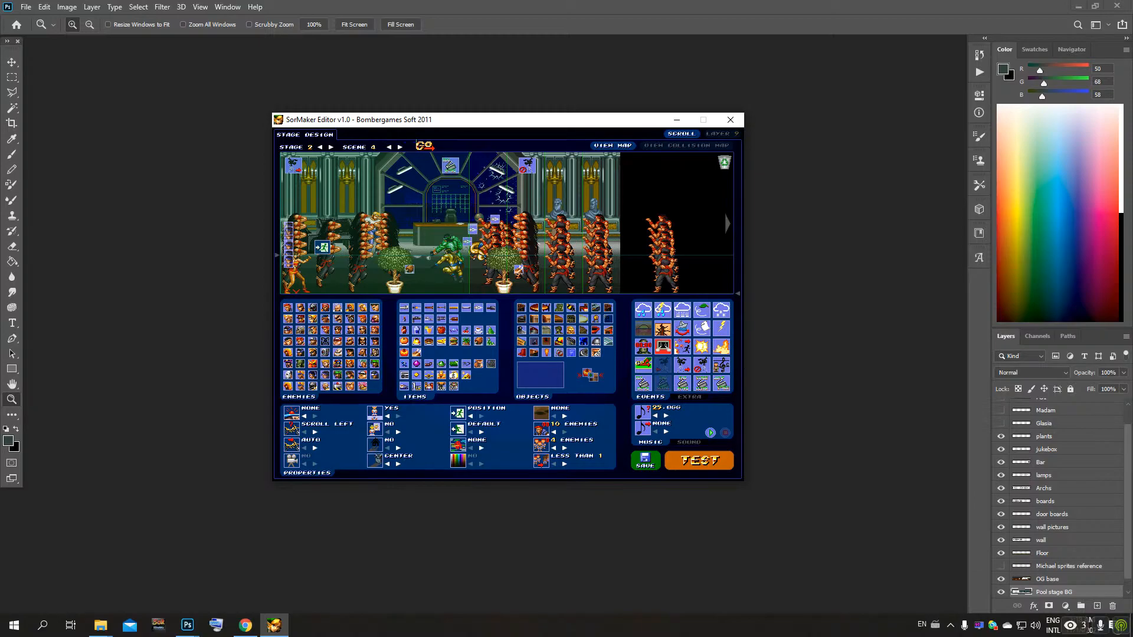
{"action": "left_click", "coordinate": [389, 147]}
{"action": "left_click", "coordinate": [389, 147]}
{"action": "left_click", "coordinate": [390, 147]}
{"action": "left_click", "coordinate": [420, 147]}
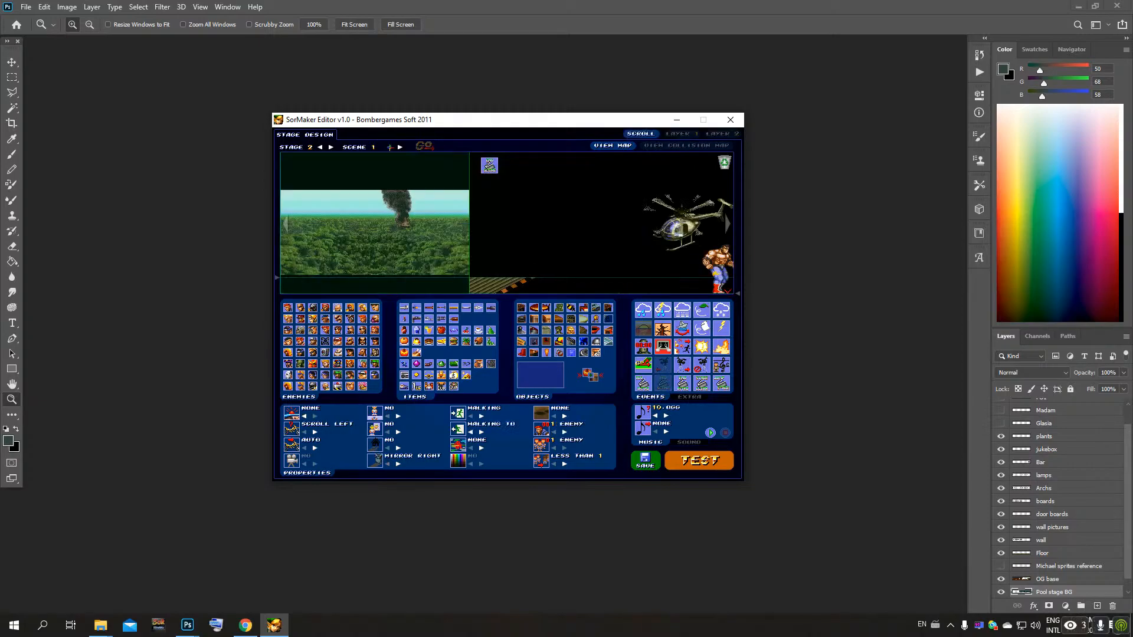
Step: View stage 2's scene 4 with the Monument and Park choices, and load scene 5
{"action": "left_click", "coordinate": [400, 147]}
{"action": "left_click", "coordinate": [400, 147]}
{"action": "left_click", "coordinate": [422, 146]}
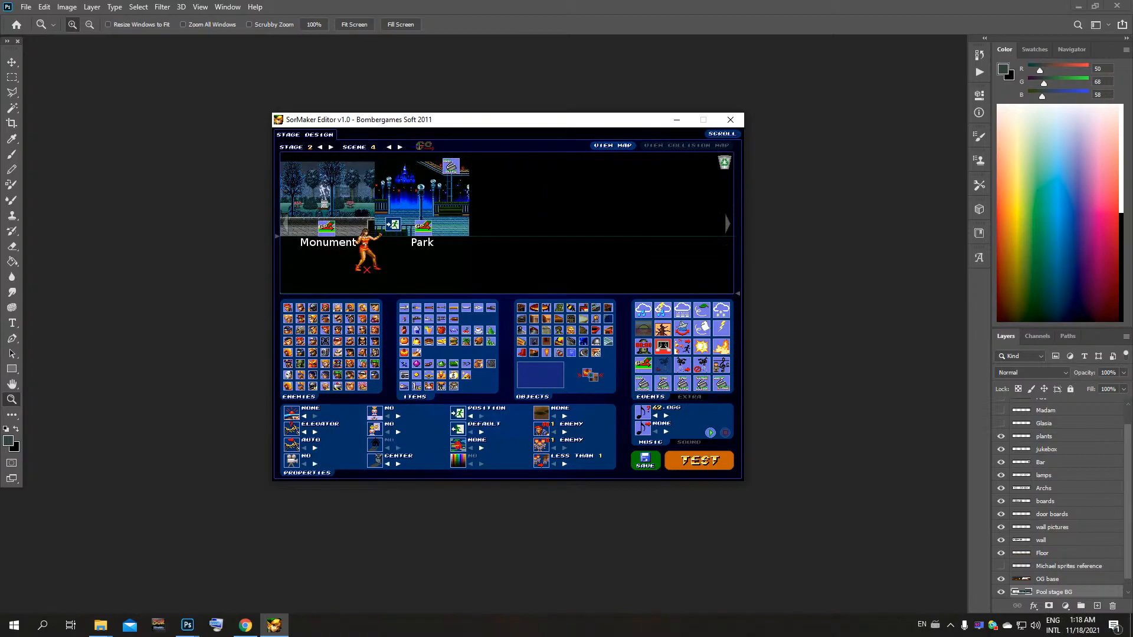
{"action": "left_click", "coordinate": [400, 147]}
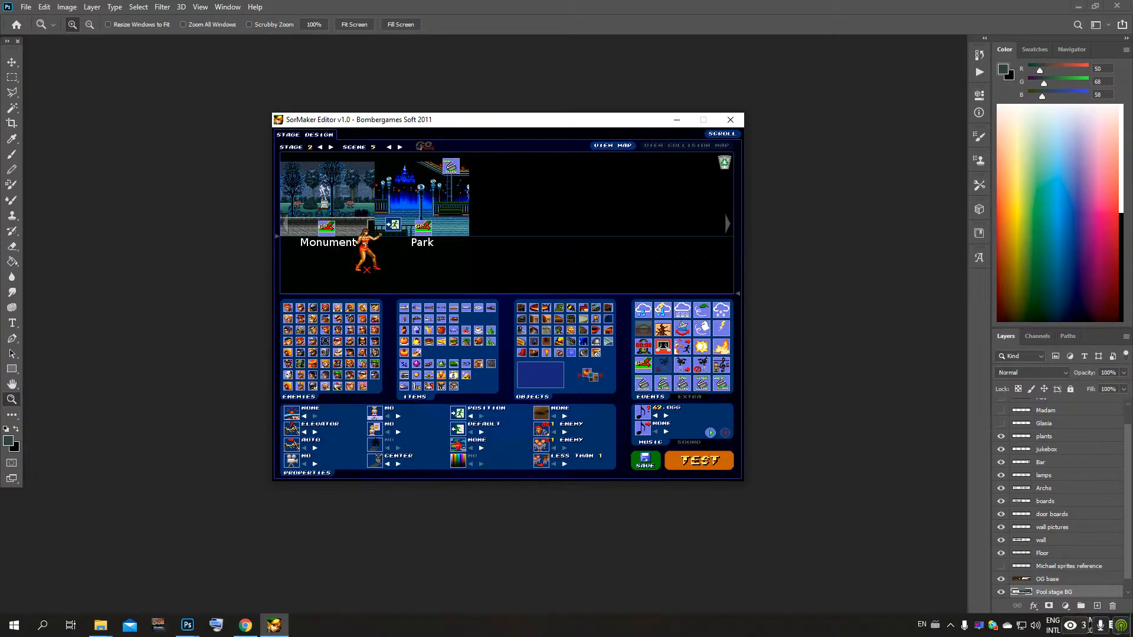
{"action": "left_click", "coordinate": [423, 147]}
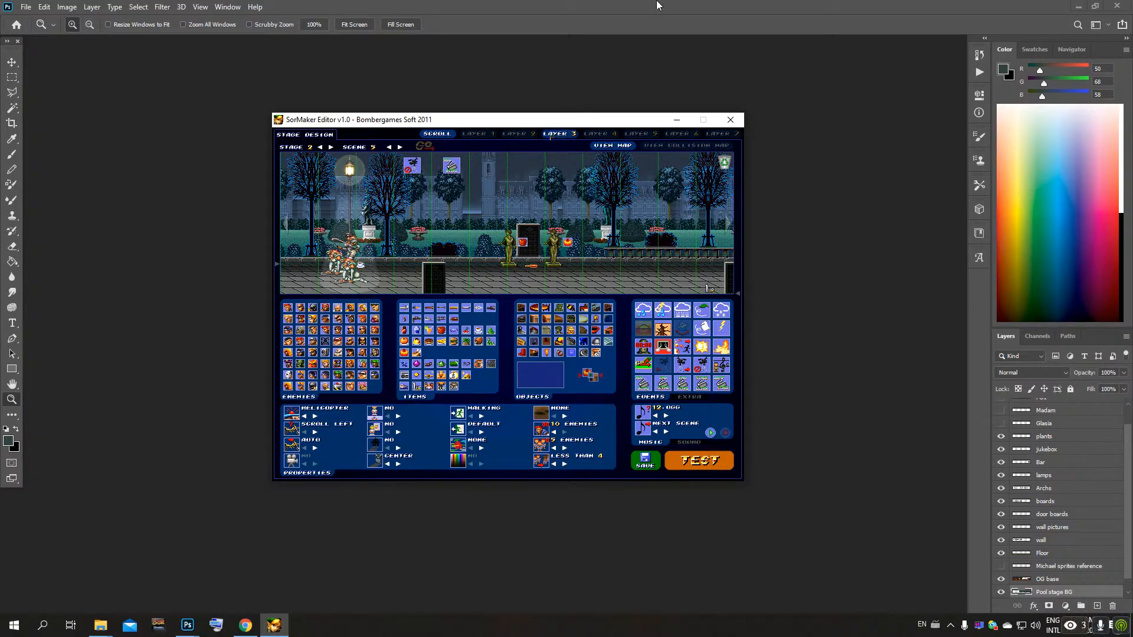
Step: Load stage 2's scene 6 and examine its hall map back and forth between the starting character and the exit
{"action": "left_click", "coordinate": [400, 147]}
{"action": "left_click", "coordinate": [424, 145]}
{"action": "left_click_drag", "start_coordinate": [644, 260], "coordinate": [487, 254]}
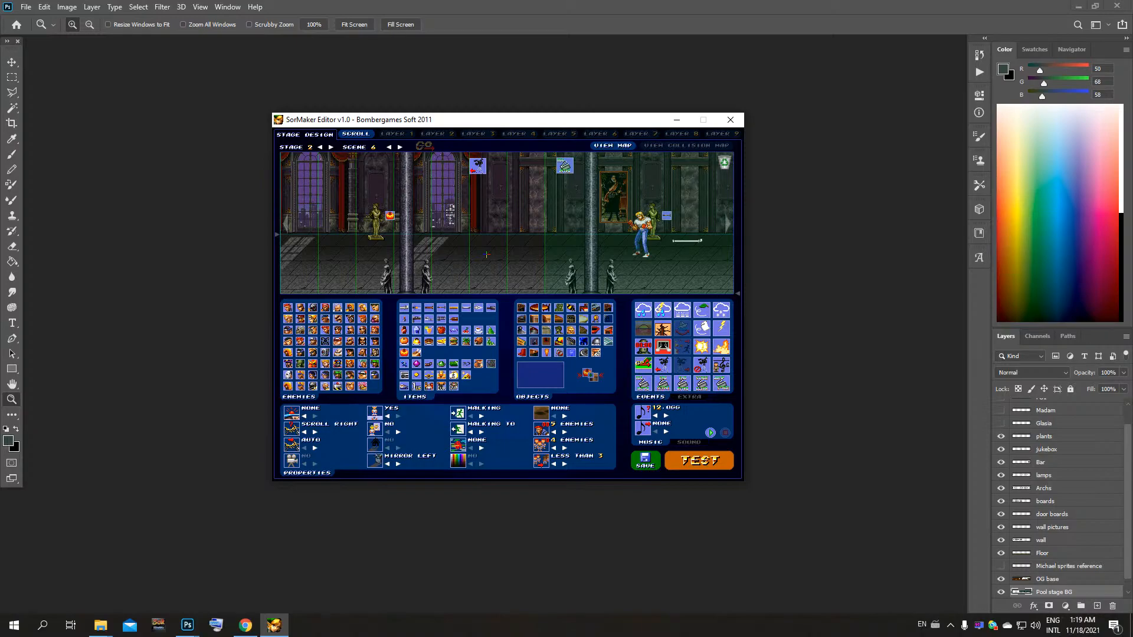
{"action": "left_click_drag", "start_coordinate": [487, 254], "coordinate": [640, 265]}
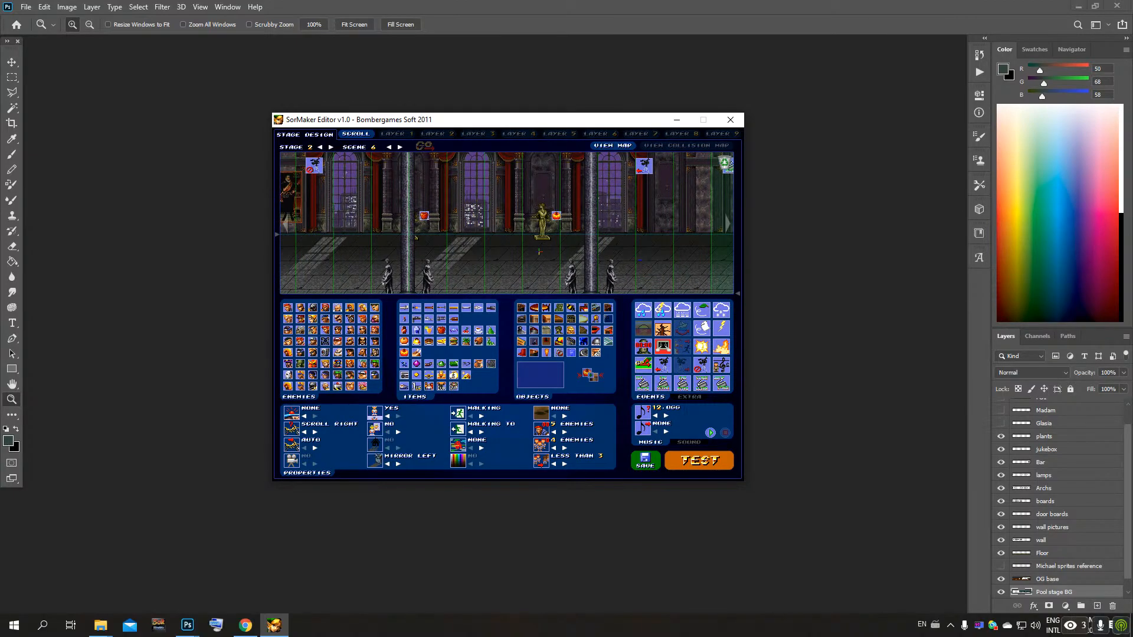
{"action": "left_click_drag", "start_coordinate": [482, 255], "coordinate": [565, 251]}
{"action": "left_click_drag", "start_coordinate": [687, 258], "coordinate": [560, 265]}
{"action": "key", "text": "Left"}
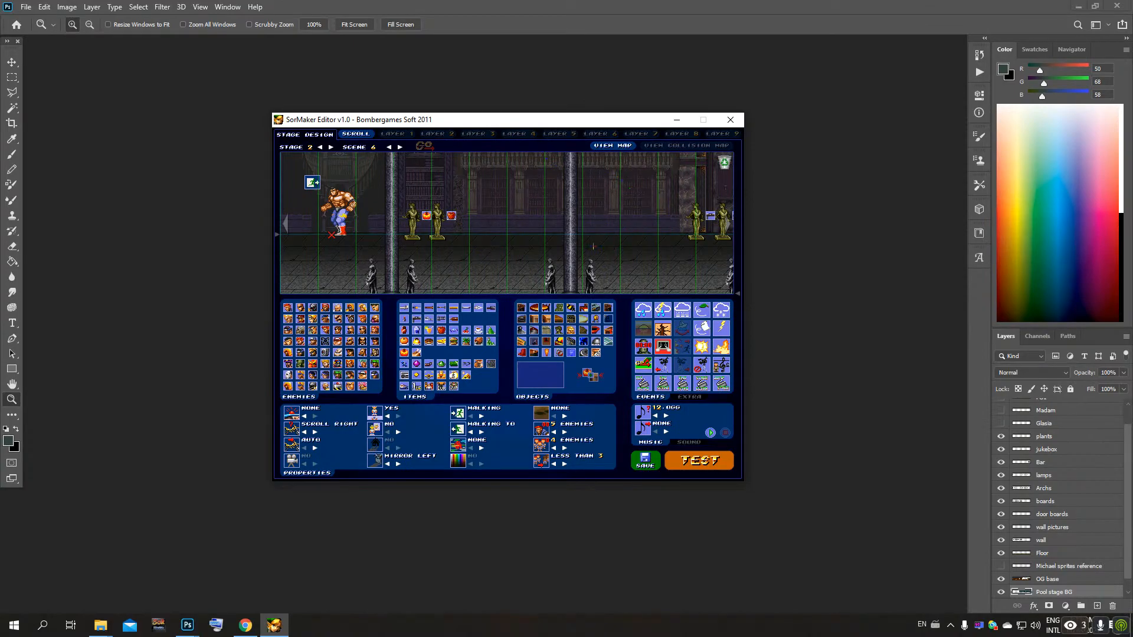
{"action": "key", "text": "Right"}
{"action": "key", "text": "Left"}
{"action": "mouse_move", "coordinate": [659, 259]}
{"action": "left_mouse_down"}
{"action": "mouse_move", "coordinate": [403, 253]}
{"action": "mouse_move", "coordinate": [678, 256]}
{"action": "left_mouse_up"}
Step: View stage 2's scene 7 with the moonlit balcony, and open scene 8
{"action": "left_click", "coordinate": [400, 146]}
{"action": "left_click", "coordinate": [424, 146]}
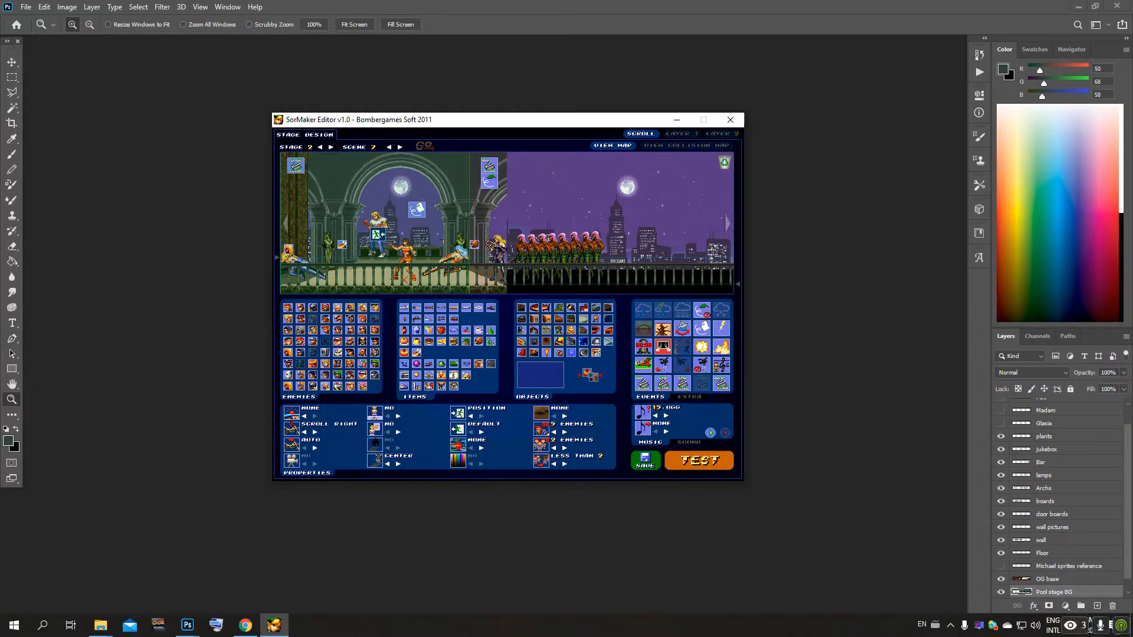
{"action": "left_click", "coordinate": [657, 462]}
{"action": "left_click", "coordinate": [399, 147]}
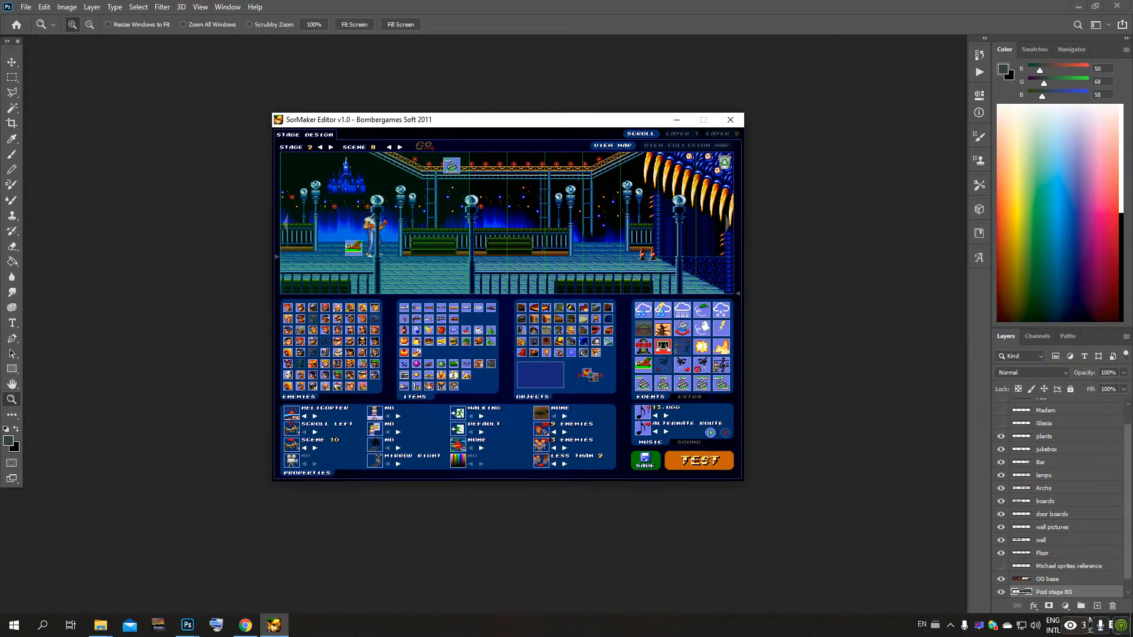
Step: Load stage 2's scene 9 and view its background layers separately from the scroll map
{"action": "left_click", "coordinate": [400, 146]}
{"action": "left_click", "coordinate": [424, 145]}
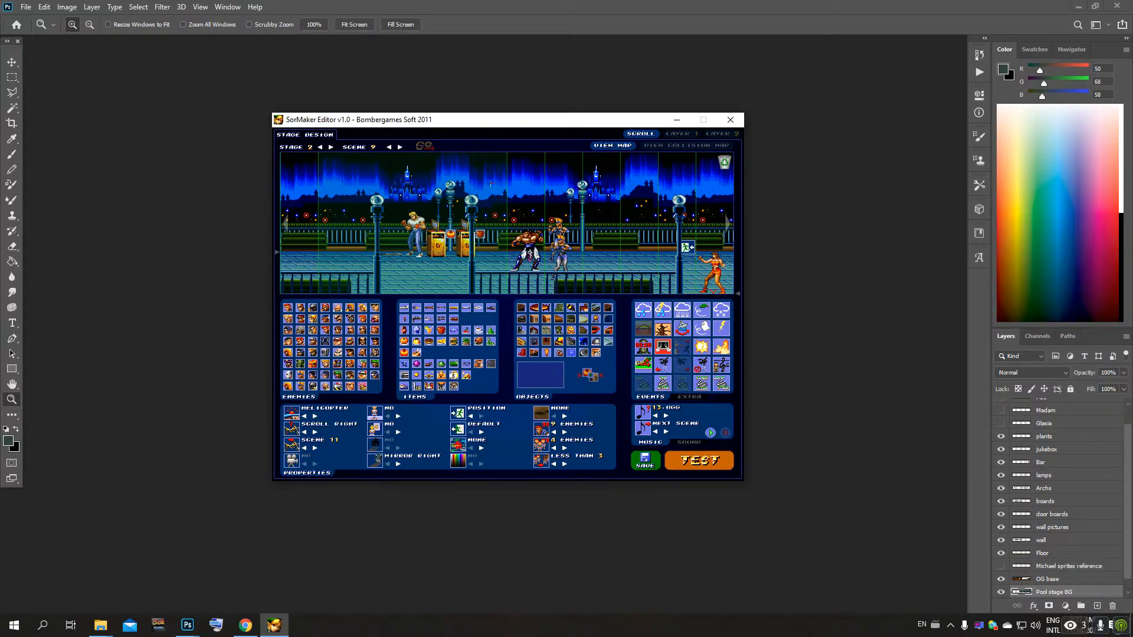
{"action": "left_click", "coordinate": [683, 133]}
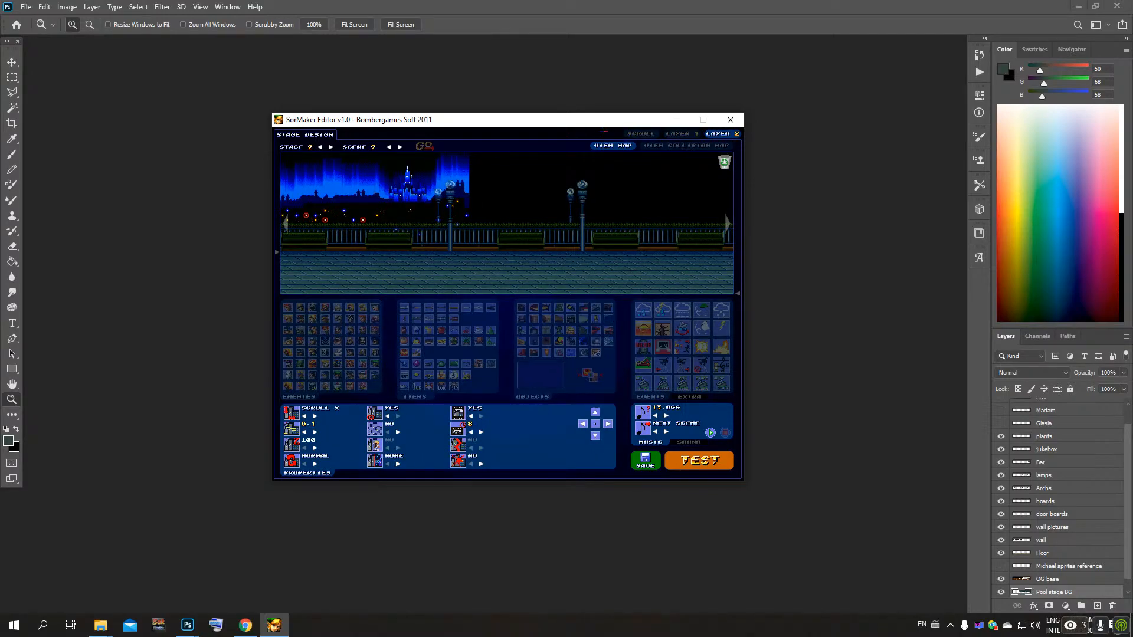
Step: Return to the scroll map, view stage 2's scene 10 with its music stopped, and open scene 11
{"action": "left_click", "coordinate": [646, 136]}
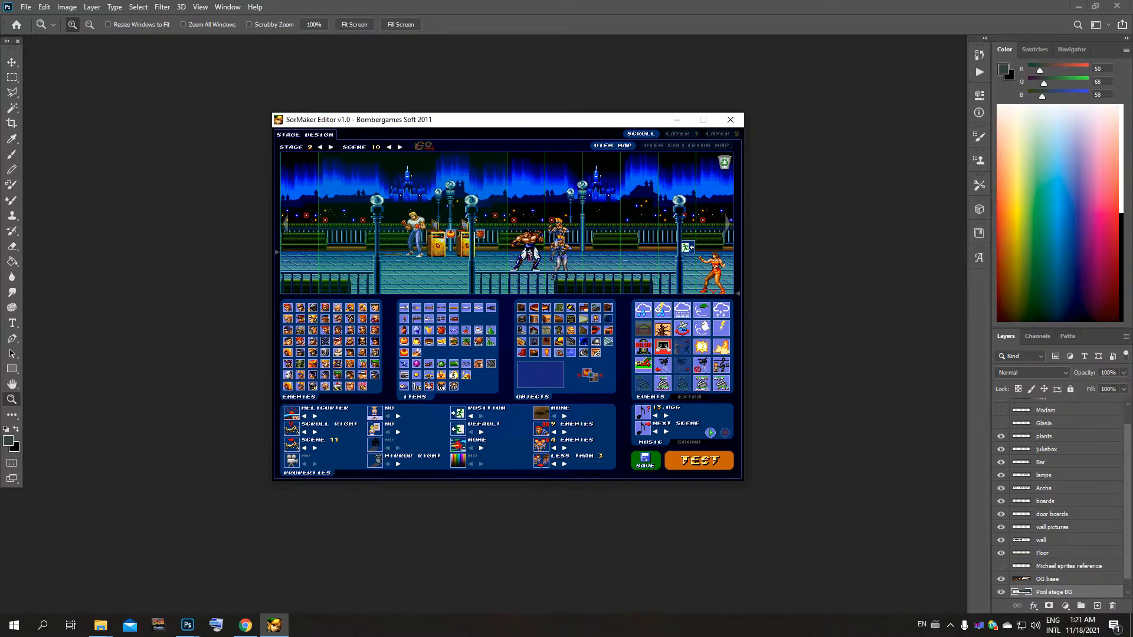
{"action": "left_click", "coordinate": [400, 147]}
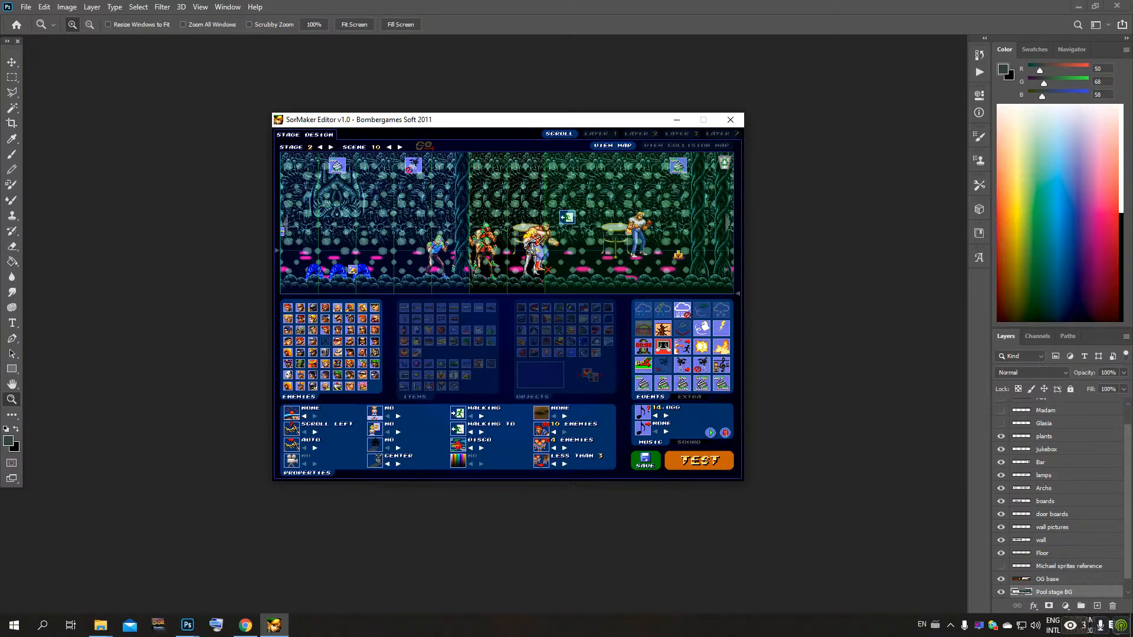
{"action": "left_click", "coordinate": [725, 432]}
{"action": "left_click", "coordinate": [400, 147]}
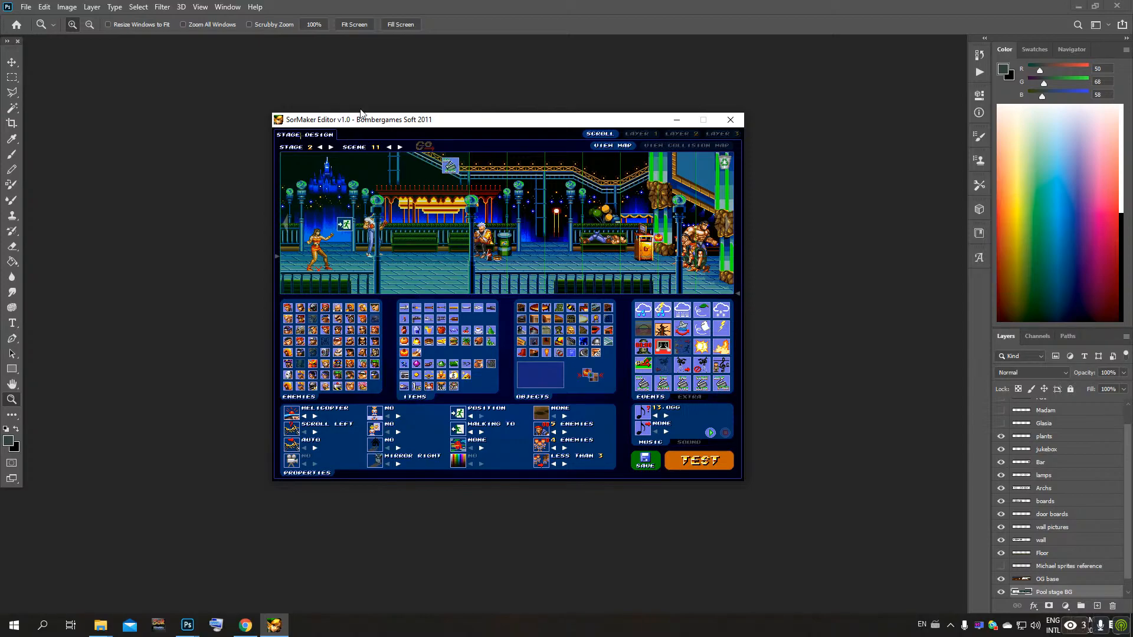
Step: Load stage 2's scene 12 and examine its diagonal arcade map upward from the pirate-themed entrance
{"action": "left_click", "coordinate": [400, 147]}
{"action": "left_click", "coordinate": [421, 146]}
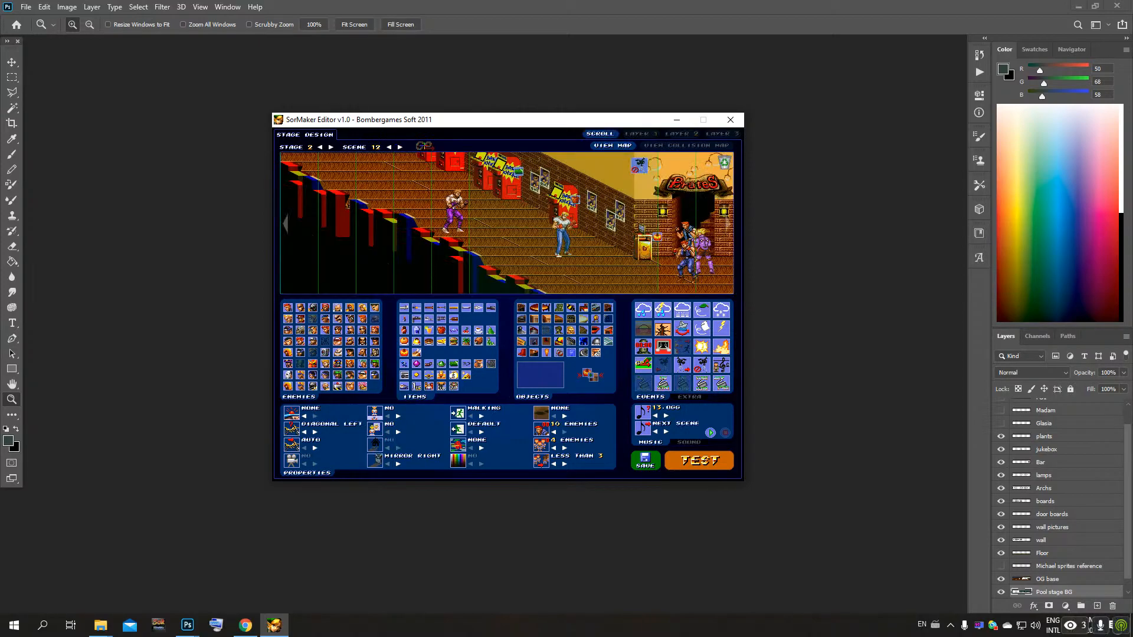
{"action": "key", "text": "Up"}
{"action": "key", "text": "Up"}
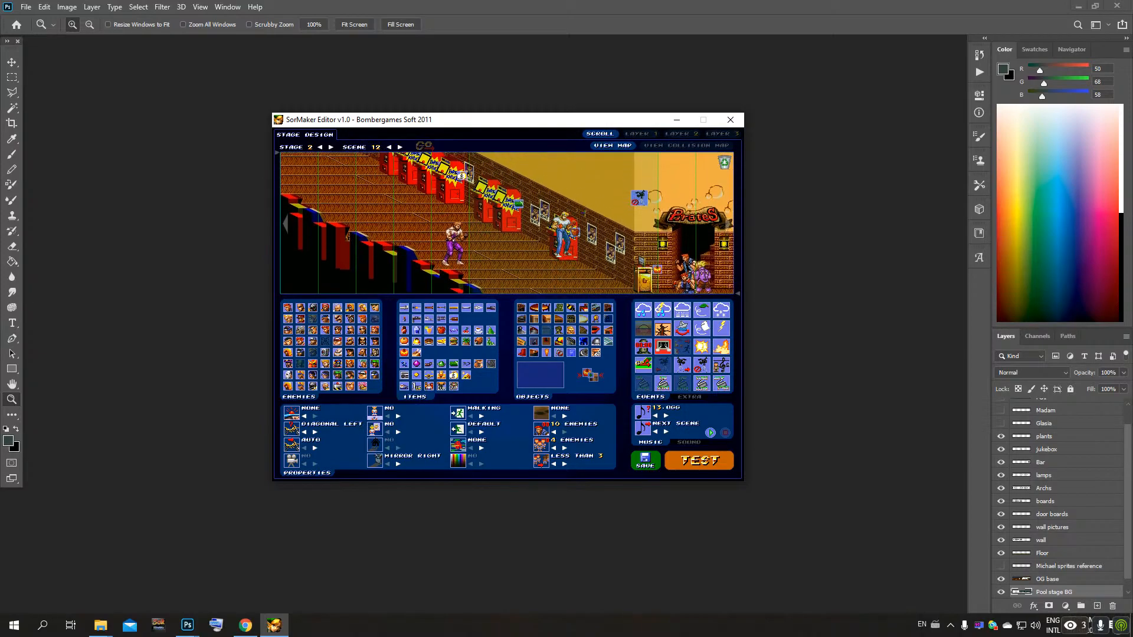
{"action": "key", "text": "Up"}
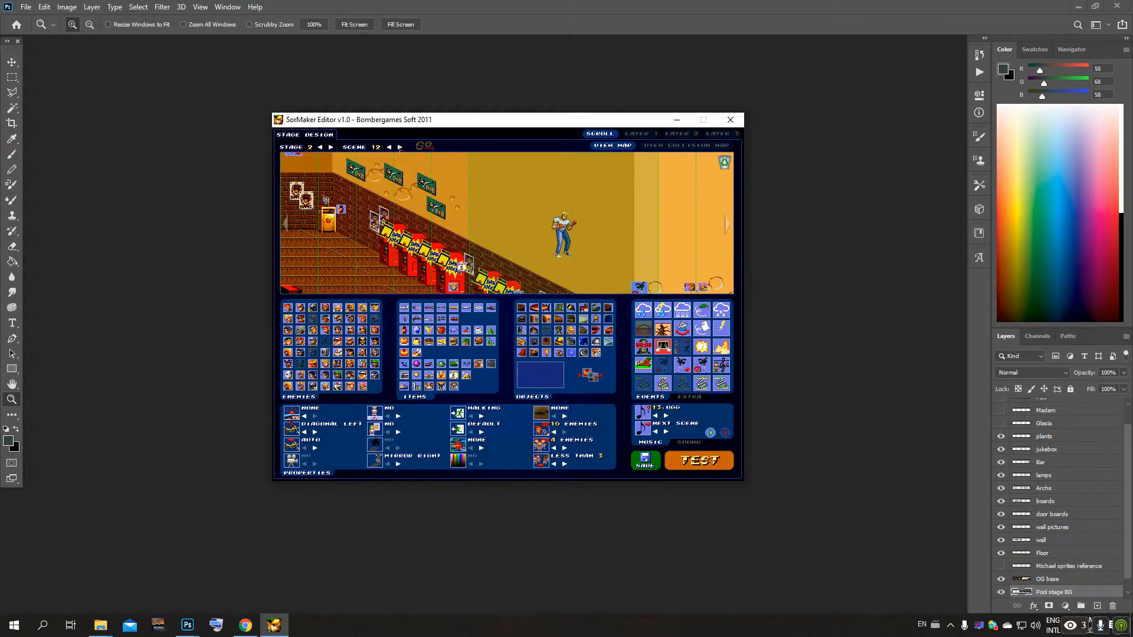
Step: Load stage 2's scene 13 and examine its brick-walled map back and forth between the exit and the starting character
{"action": "left_click", "coordinate": [399, 146]}
{"action": "left_click", "coordinate": [423, 145]}
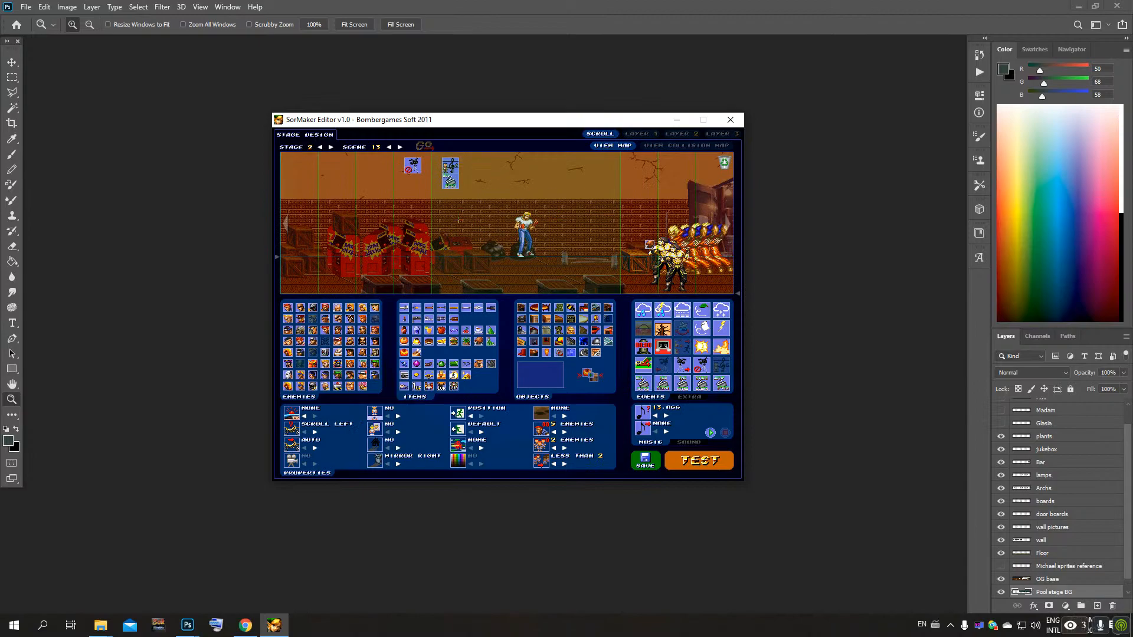
{"action": "key", "text": "Left"}
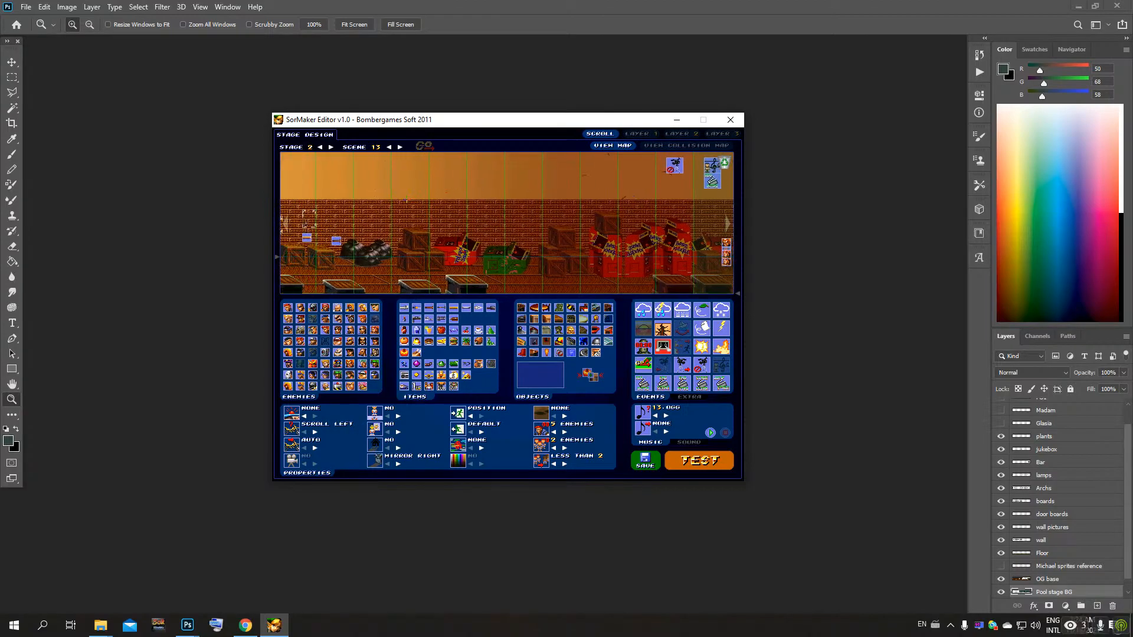
{"action": "key", "text": "Right"}
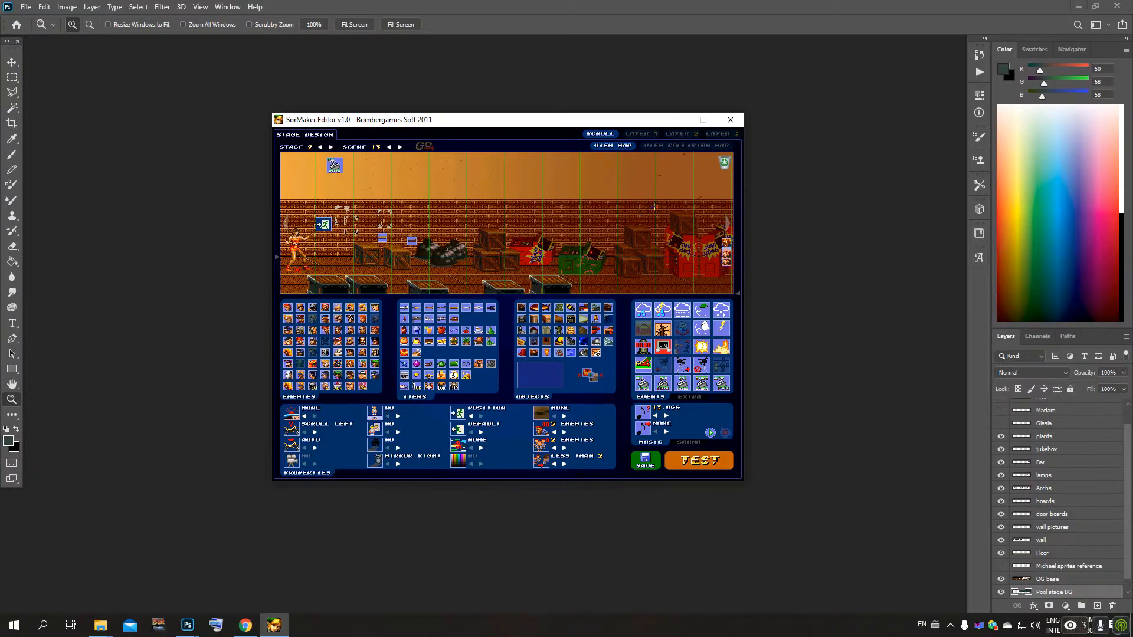
{"action": "key", "text": "Right"}
{"action": "key", "text": "Right"}
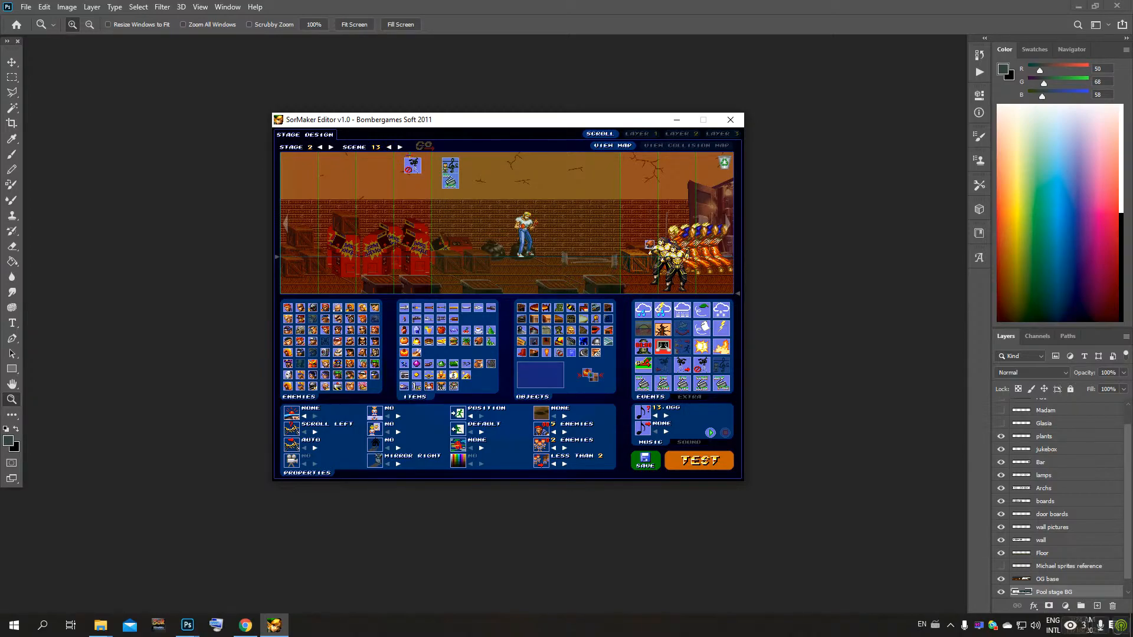
Step: Go from stage 2 back to stage 1 and load scene 1
{"action": "left_click", "coordinate": [400, 147]}
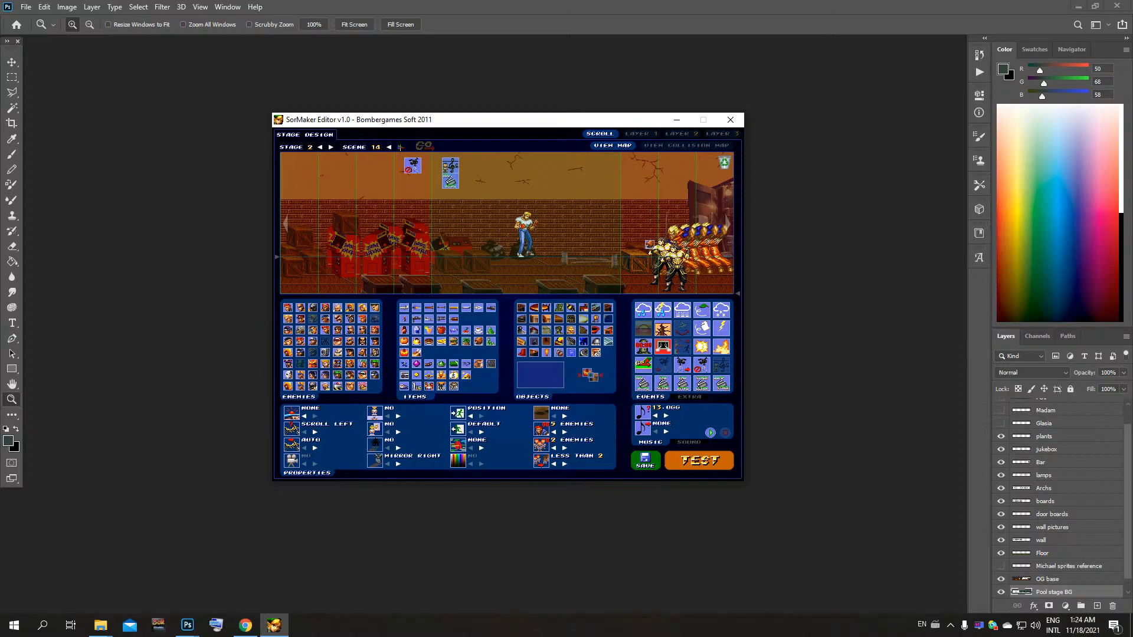
{"action": "left_click", "coordinate": [400, 147]}
{"action": "left_click", "coordinate": [400, 147]}
{"action": "left_click", "coordinate": [320, 147]}
{"action": "left_click", "coordinate": [388, 147]}
{"action": "left_click", "coordinate": [387, 148]}
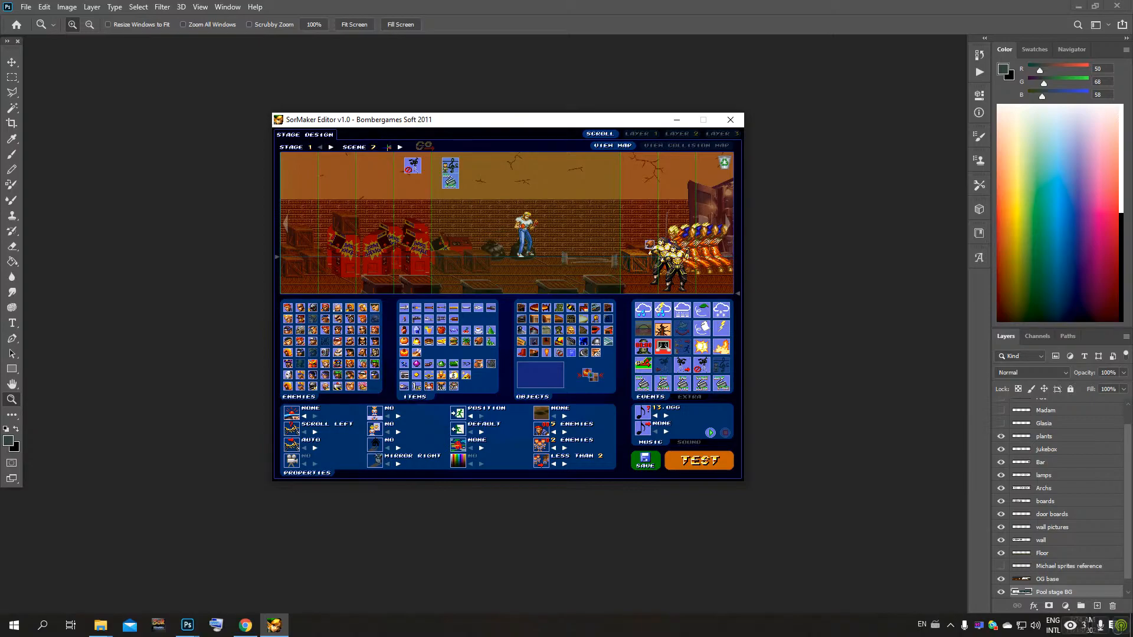
{"action": "left_click", "coordinate": [420, 147]}
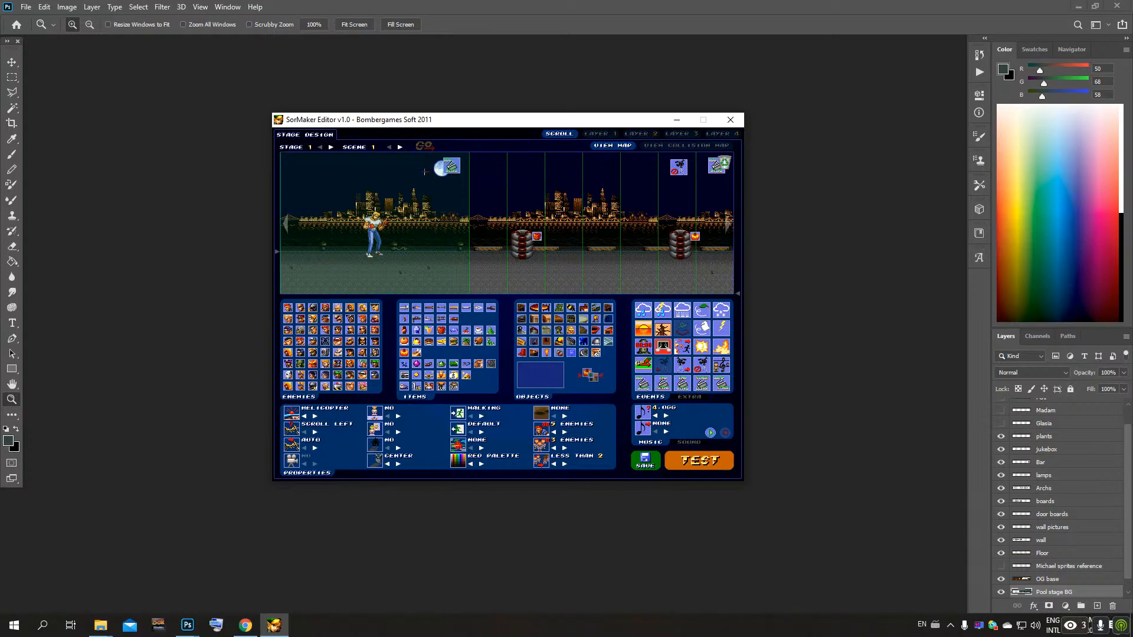
Step: Examine stage 1's scene 1 along the waterfront skyline, and page through the following scenes, including scene 3
{"action": "left_click_drag", "start_coordinate": [623, 211], "coordinate": [393, 181]}
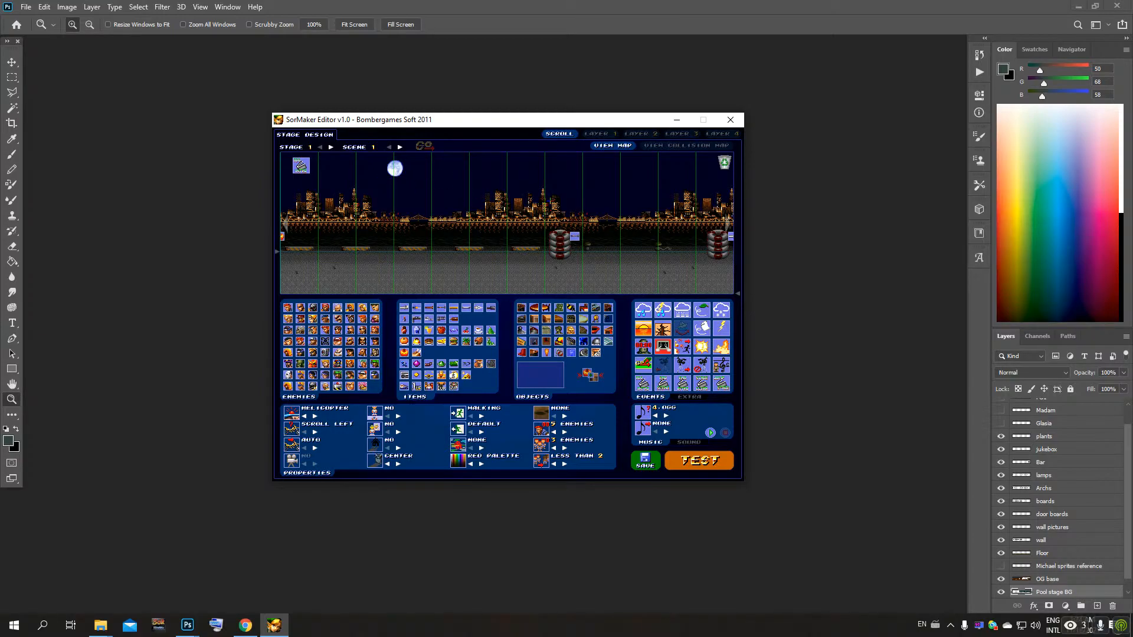
{"action": "left_click", "coordinate": [400, 147]}
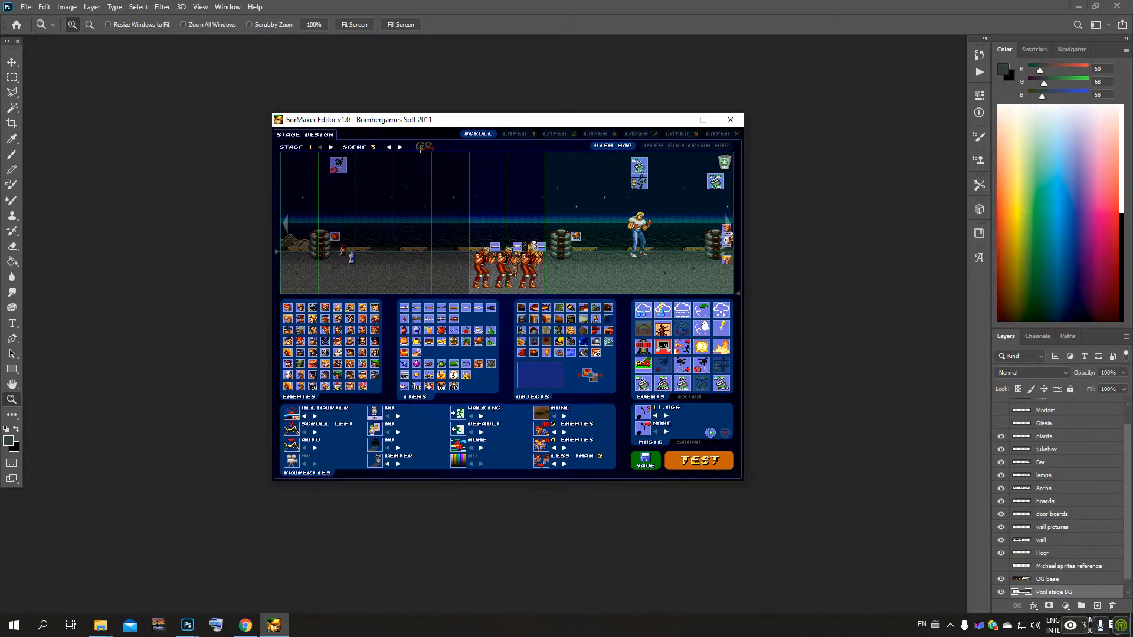
{"action": "left_click", "coordinate": [400, 147]}
{"action": "left_click", "coordinate": [388, 147]}
{"action": "left_click", "coordinate": [423, 146]}
{"action": "left_click", "coordinate": [400, 146]}
Step: Load stage 2's scene 1 and advance through the scenes to scene 4 with the Monument and Park choices
{"action": "left_click", "coordinate": [331, 147]}
{"action": "left_click", "coordinate": [389, 147]}
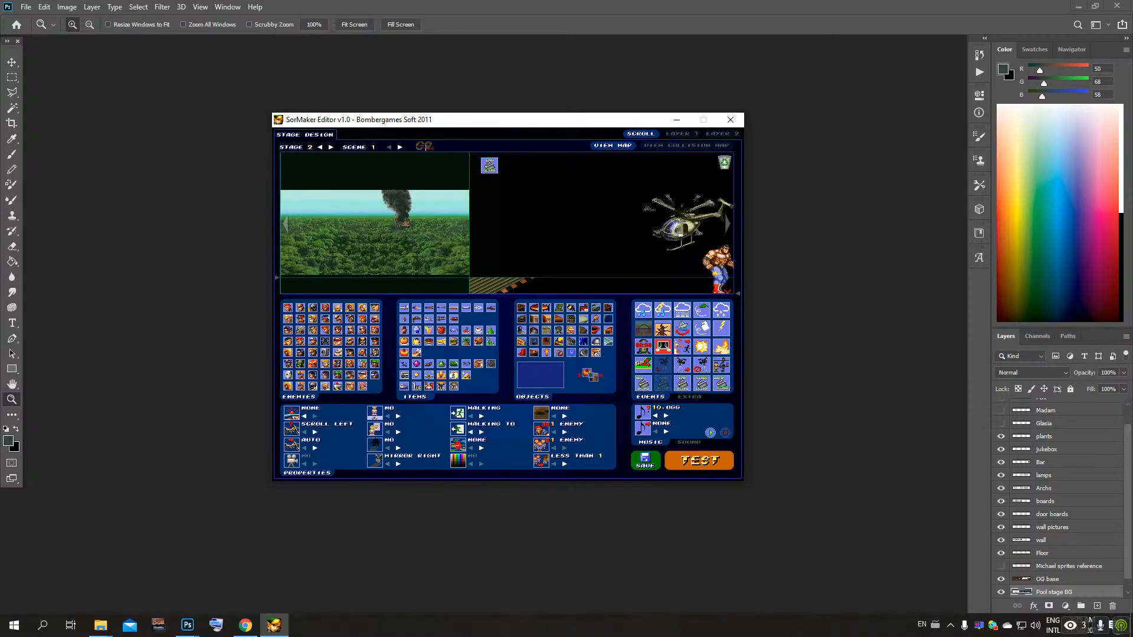
{"action": "left_click", "coordinate": [399, 147]}
{"action": "left_click", "coordinate": [399, 147]}
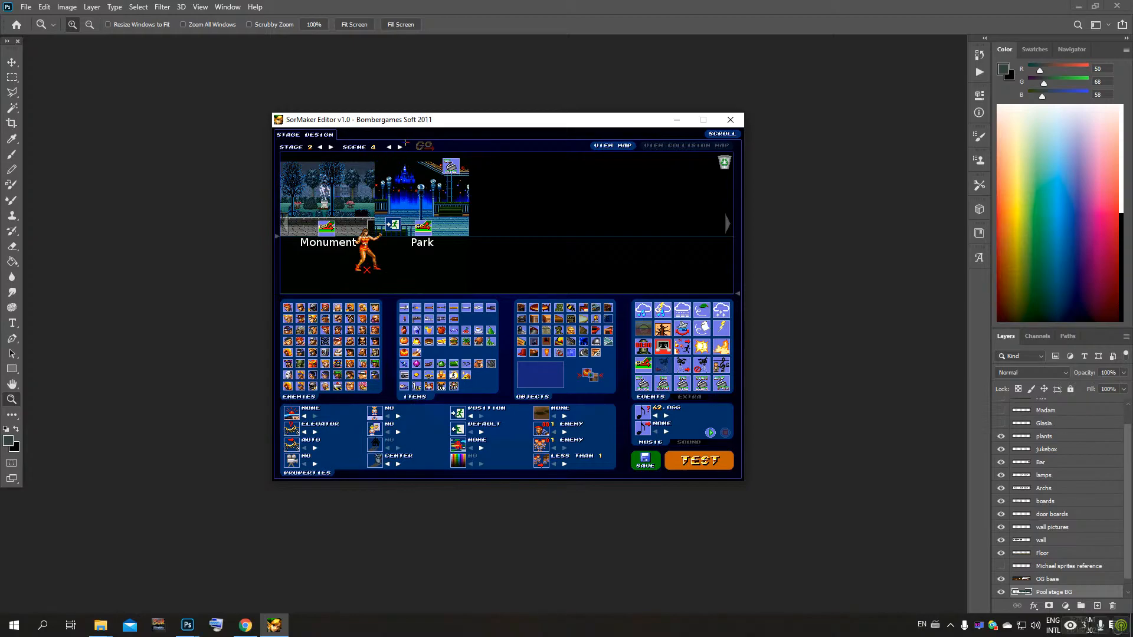
Step: View stage 3's scene 4 with the columned hall, and load stage 4's scene 1
{"action": "left_click", "coordinate": [331, 148]}
{"action": "left_click", "coordinate": [424, 146]}
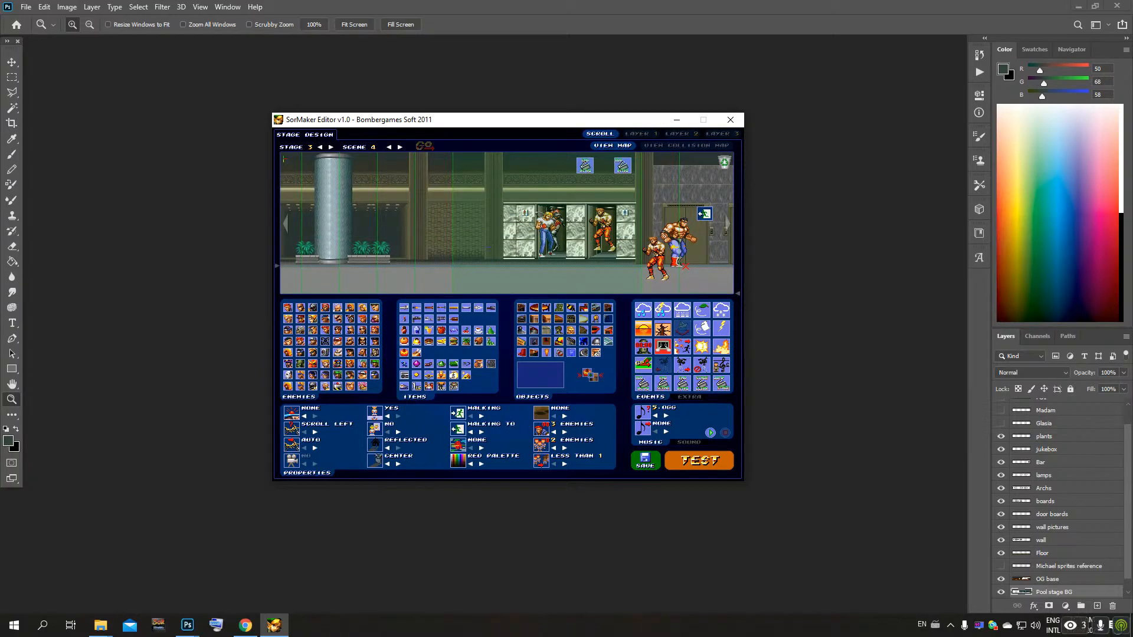
{"action": "left_click", "coordinate": [332, 147]}
{"action": "left_click", "coordinate": [388, 147]}
{"action": "left_click", "coordinate": [389, 146]}
{"action": "left_click", "coordinate": [389, 147]}
{"action": "left_click", "coordinate": [424, 146]}
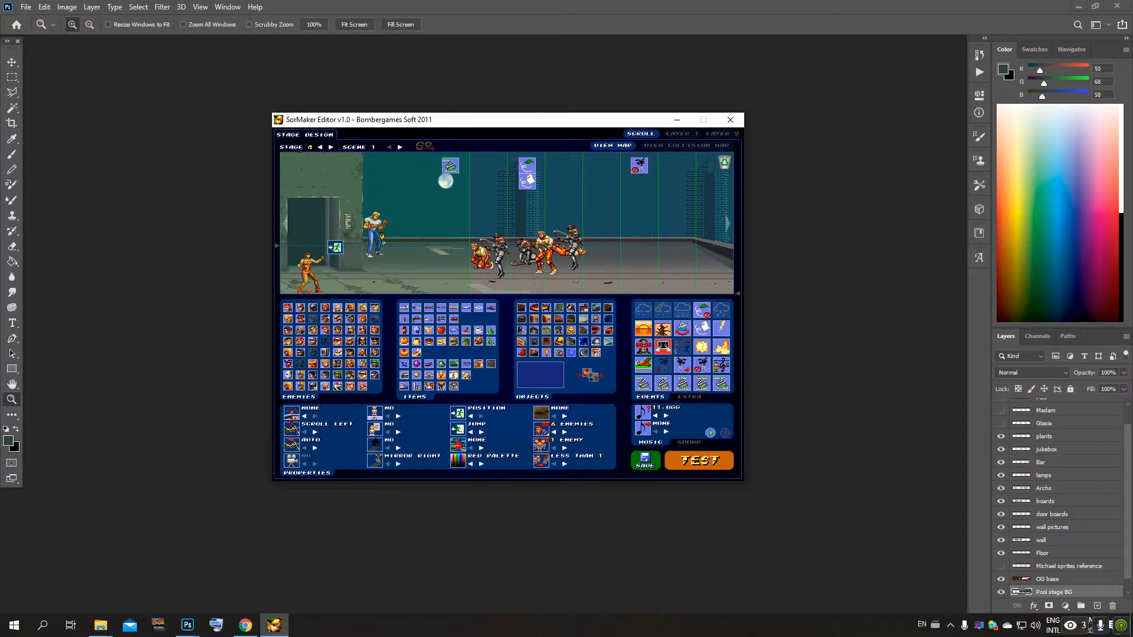
Step: Load stage 5's scene 2 and examine its street map from the one-way sign to the bus shelter
{"action": "left_click", "coordinate": [399, 147]}
{"action": "left_click", "coordinate": [388, 147]}
{"action": "left_click", "coordinate": [330, 147]}
{"action": "left_click", "coordinate": [400, 147]}
{"action": "left_click", "coordinate": [390, 147]}
{"action": "left_click", "coordinate": [400, 147]}
{"action": "left_click", "coordinate": [423, 145]}
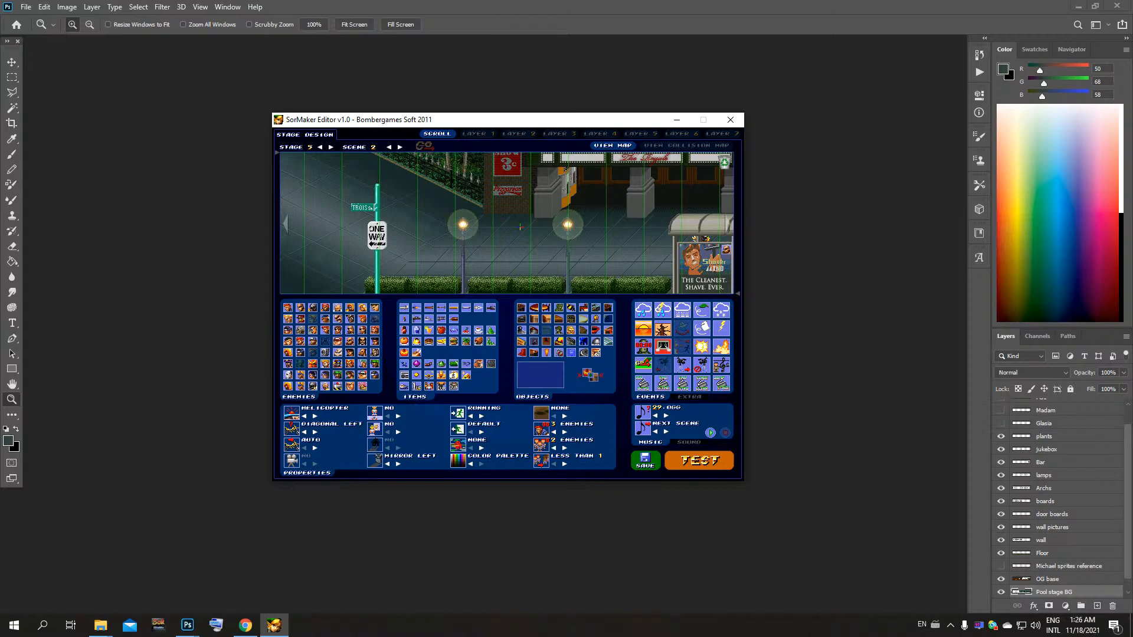
{"action": "left_click_drag", "start_coordinate": [520, 227], "coordinate": [471, 220]}
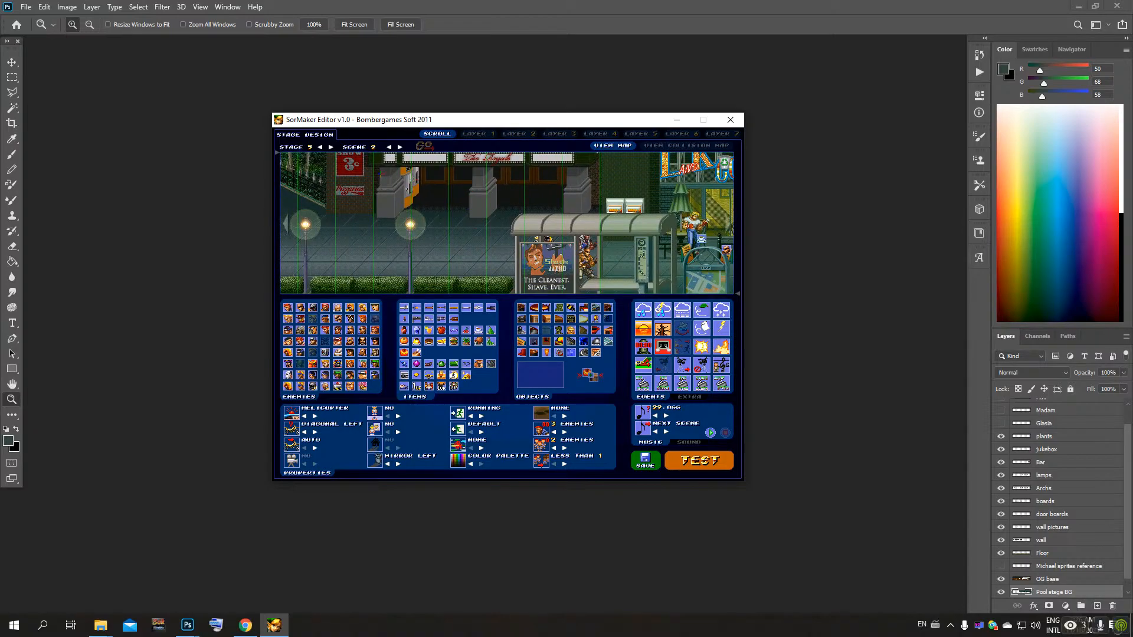
Step: View stage 6's scene with the Old HQ and Green Leaf choices, and load stage 7's scene 1
{"action": "left_click", "coordinate": [400, 147]}
{"action": "left_click", "coordinate": [331, 147]}
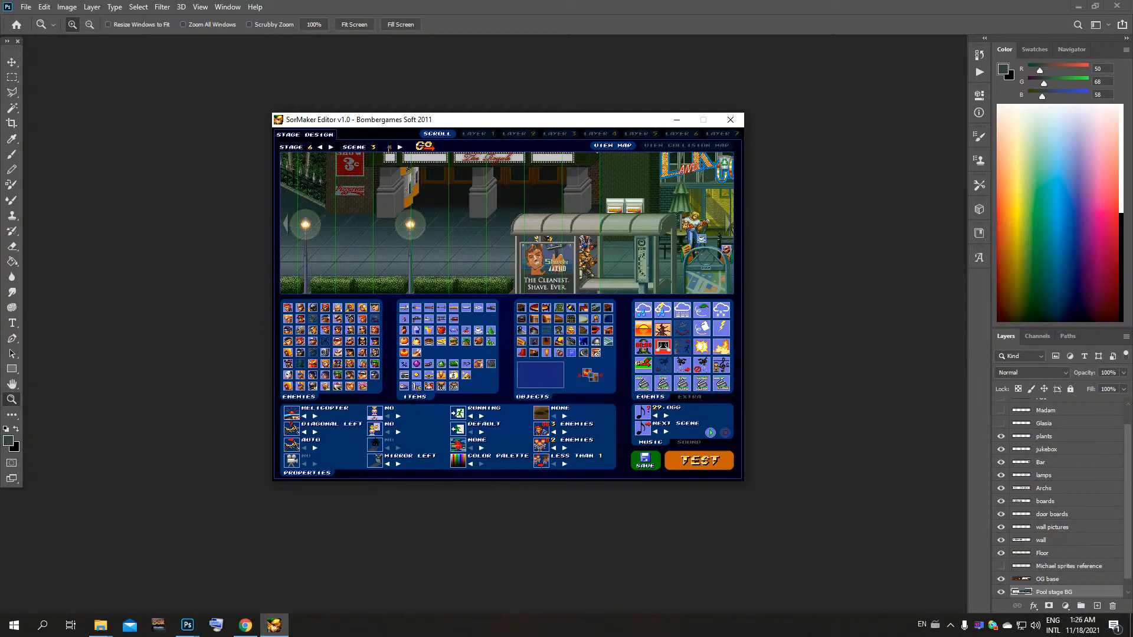
{"action": "left_click", "coordinate": [424, 147]}
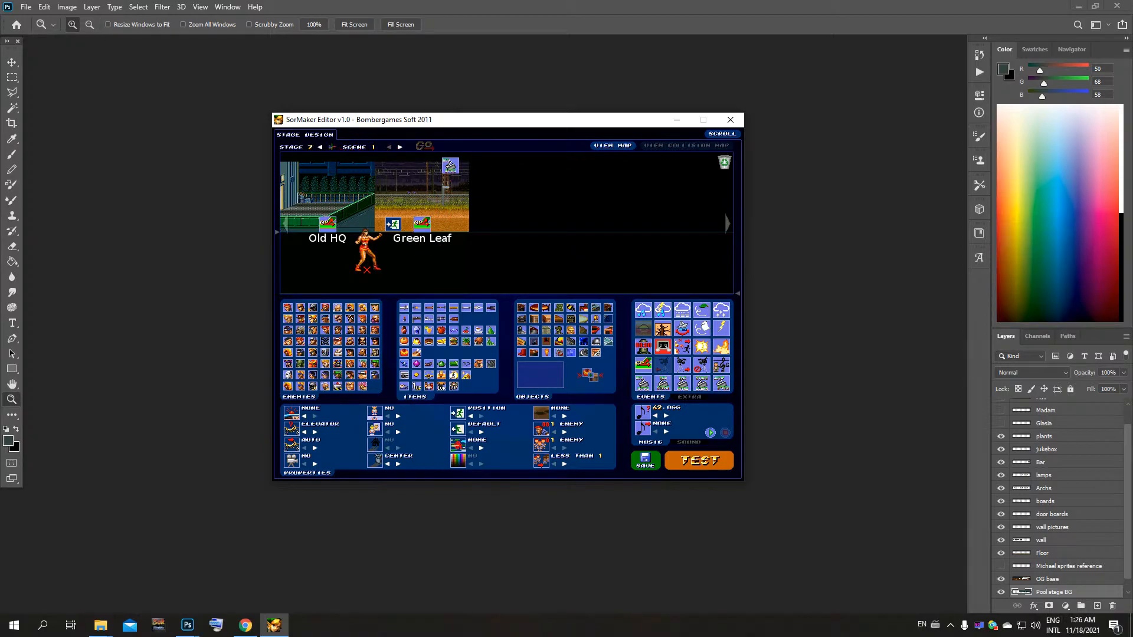
{"action": "left_click", "coordinate": [424, 146]}
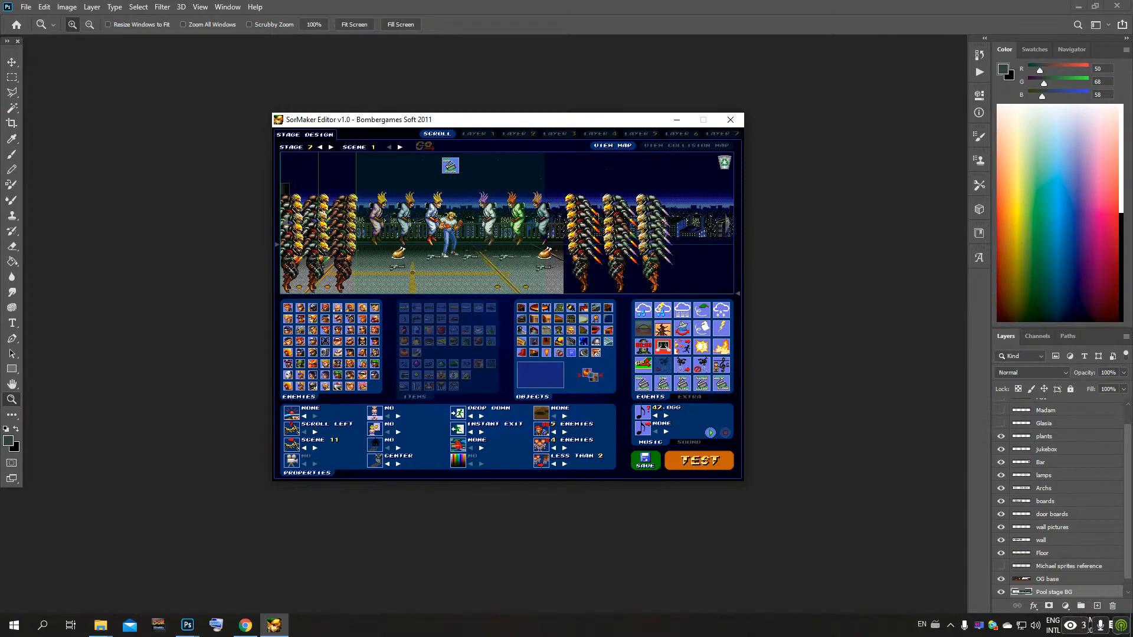
Step: View stage 7's scene 2 with the two government buildings, and load scene 3 with the auditorium
{"action": "left_click", "coordinate": [399, 147]}
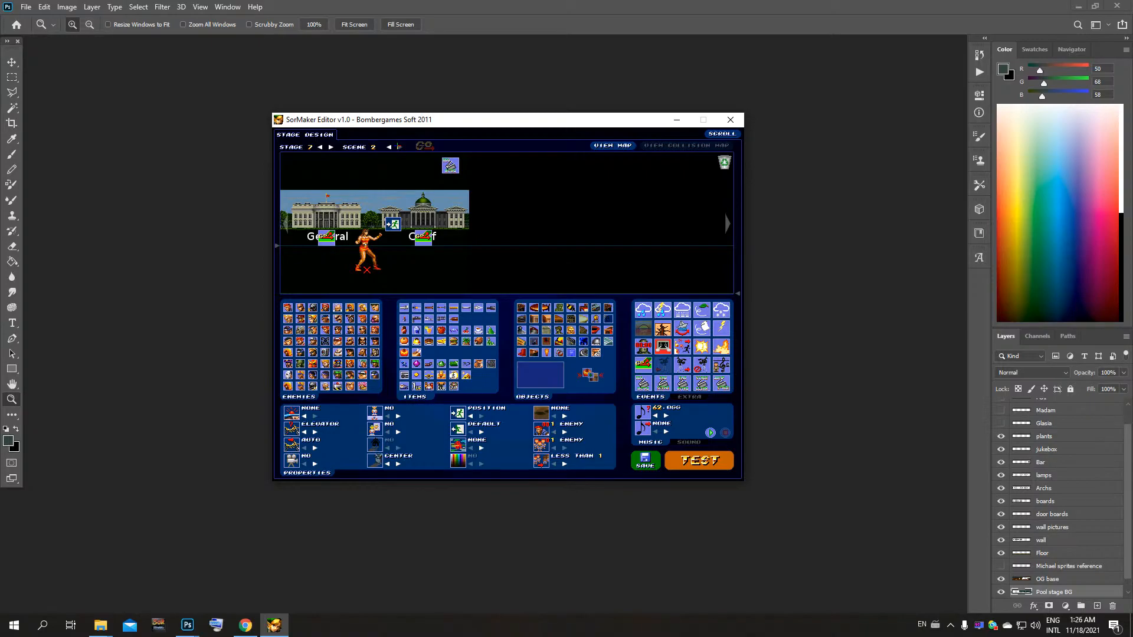
{"action": "left_click", "coordinate": [399, 147]}
{"action": "left_click", "coordinate": [423, 145]}
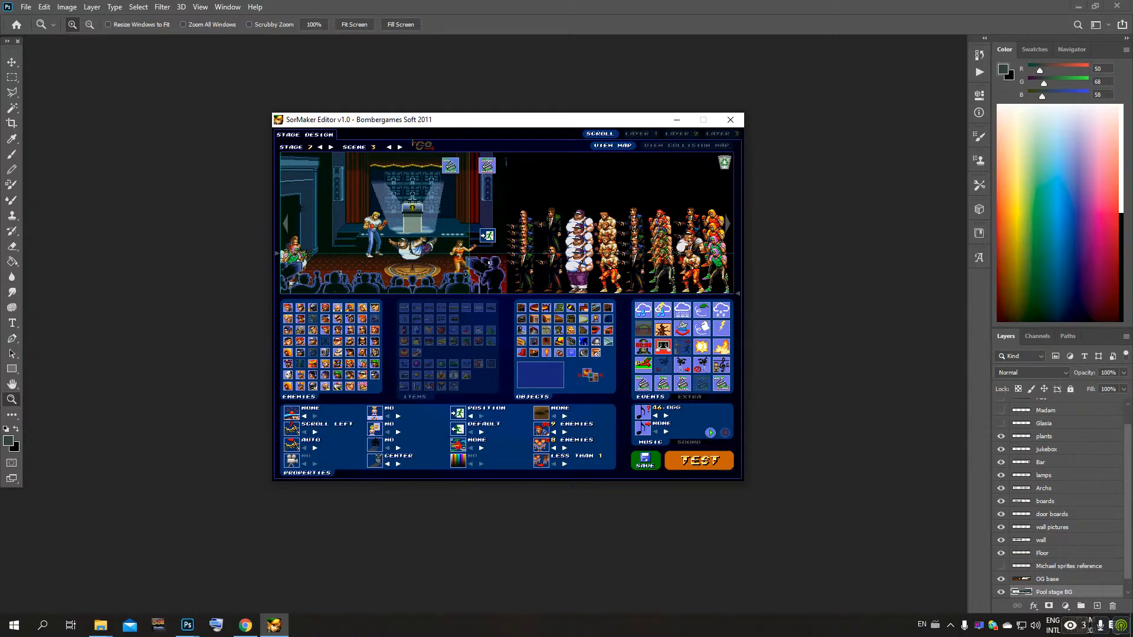
Step: View the maps of stage 7's scenes 4 to 9 one after another
{"action": "left_click", "coordinate": [400, 147]}
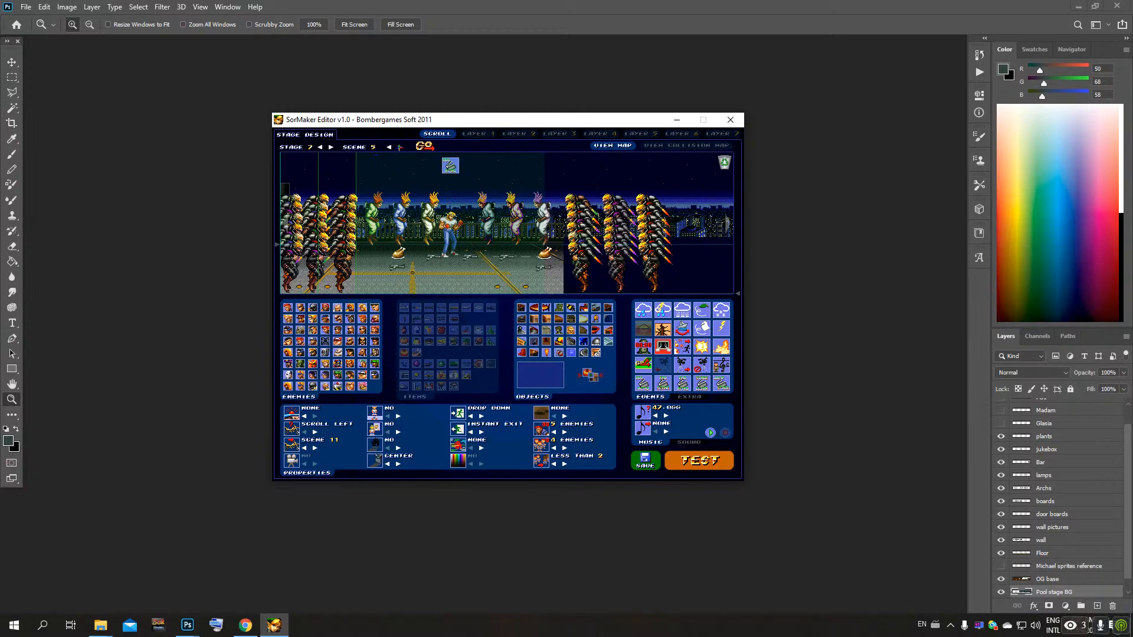
{"action": "left_click", "coordinate": [400, 147]}
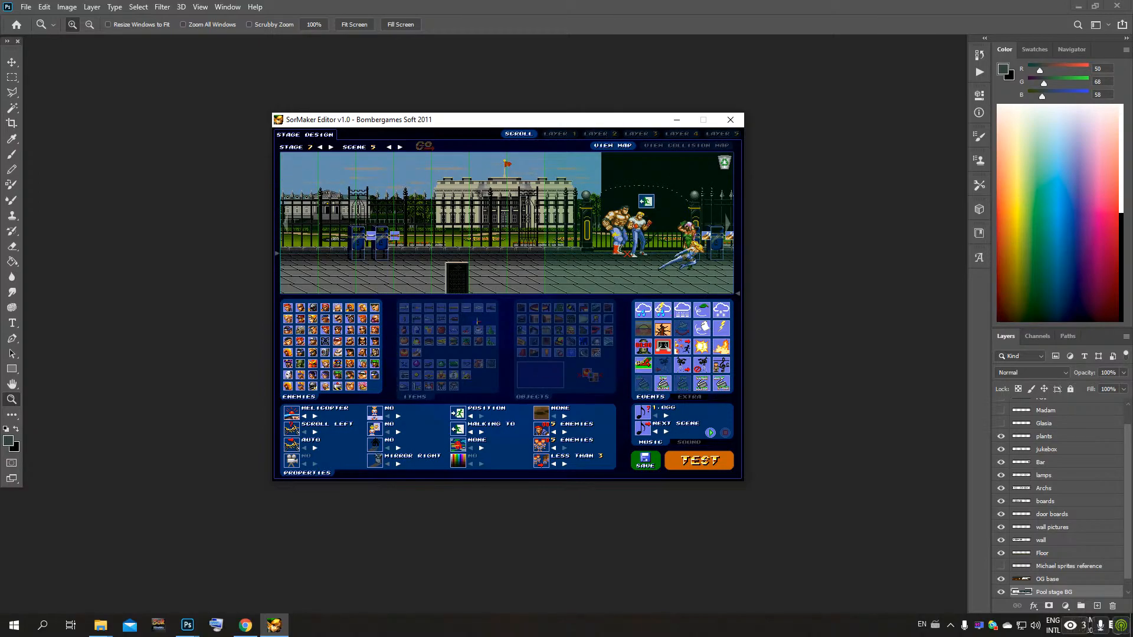
{"action": "left_click", "coordinate": [400, 147]}
{"action": "left_click", "coordinate": [400, 147]}
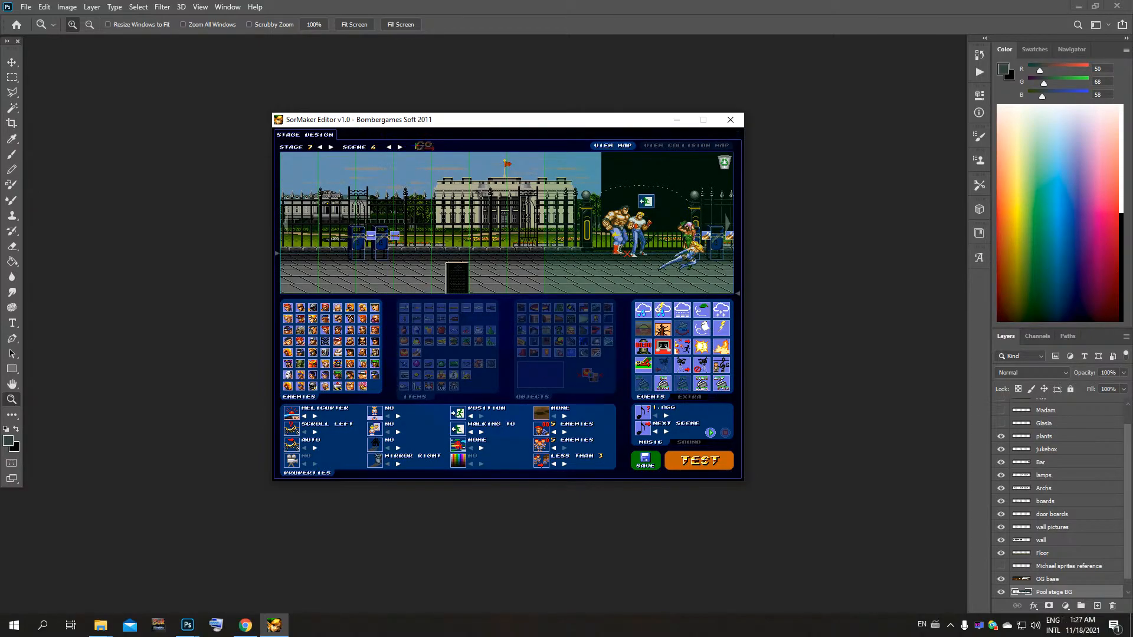
{"action": "left_click", "coordinate": [400, 147]}
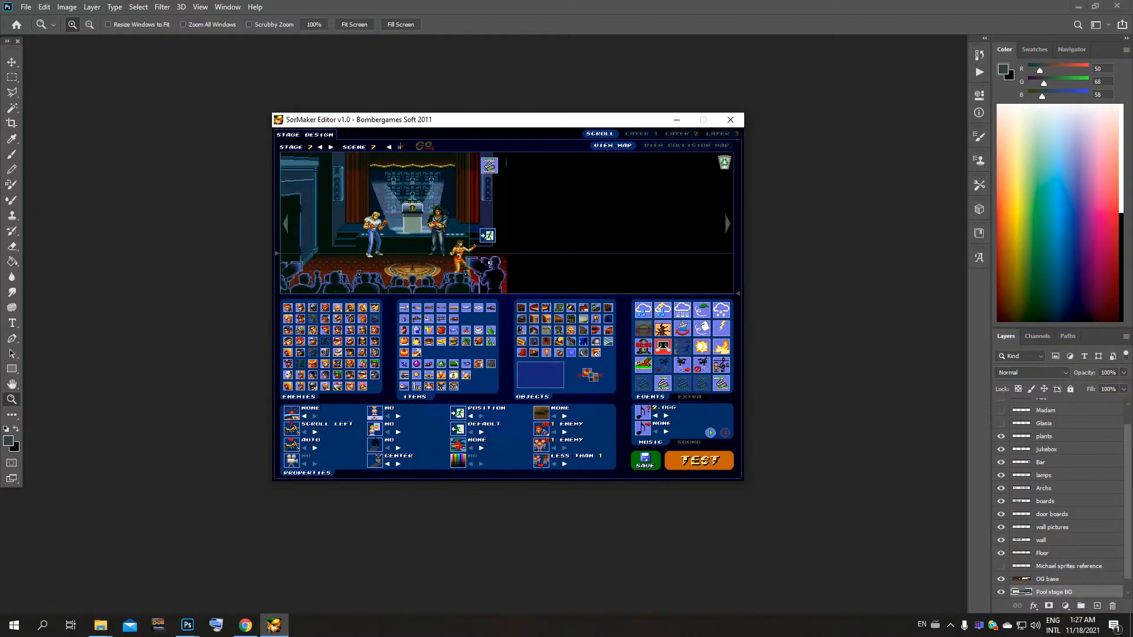
{"action": "left_click", "coordinate": [401, 147]}
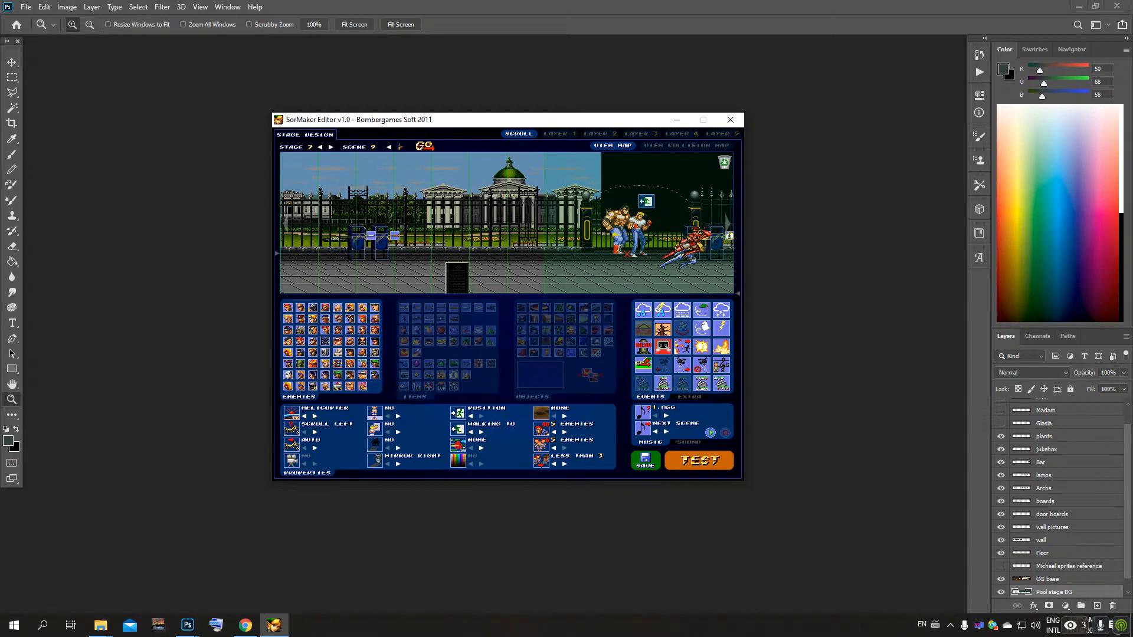
Step: View the maps of stage 7's scenes 10 to 14 in turn
{"action": "left_click", "coordinate": [401, 147]}
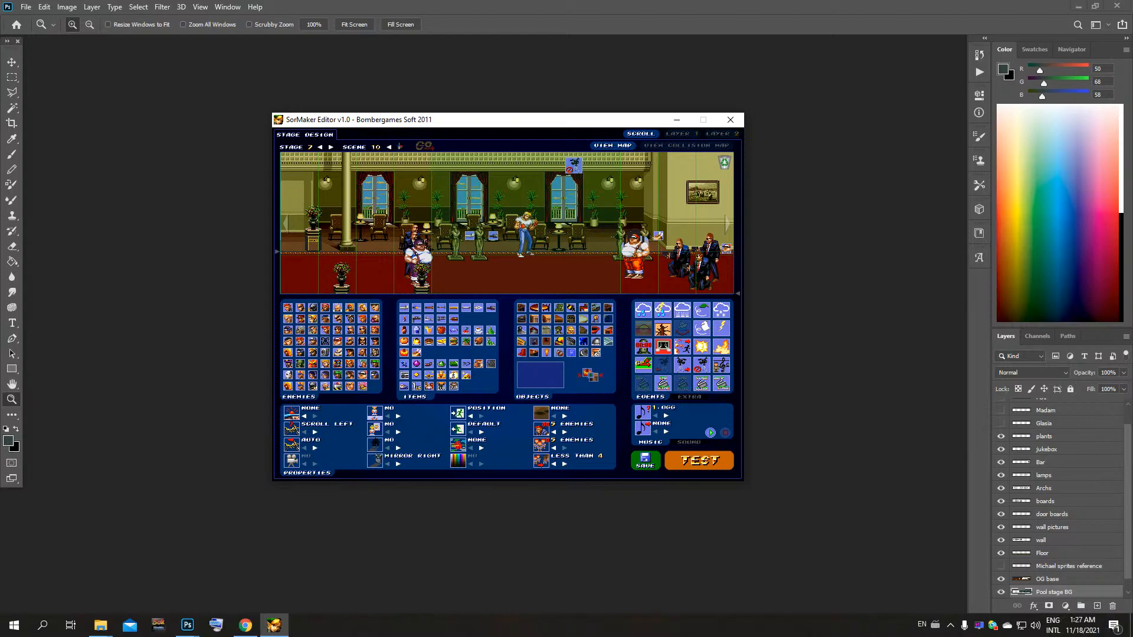
{"action": "left_click", "coordinate": [401, 147]}
{"action": "left_click", "coordinate": [400, 147]}
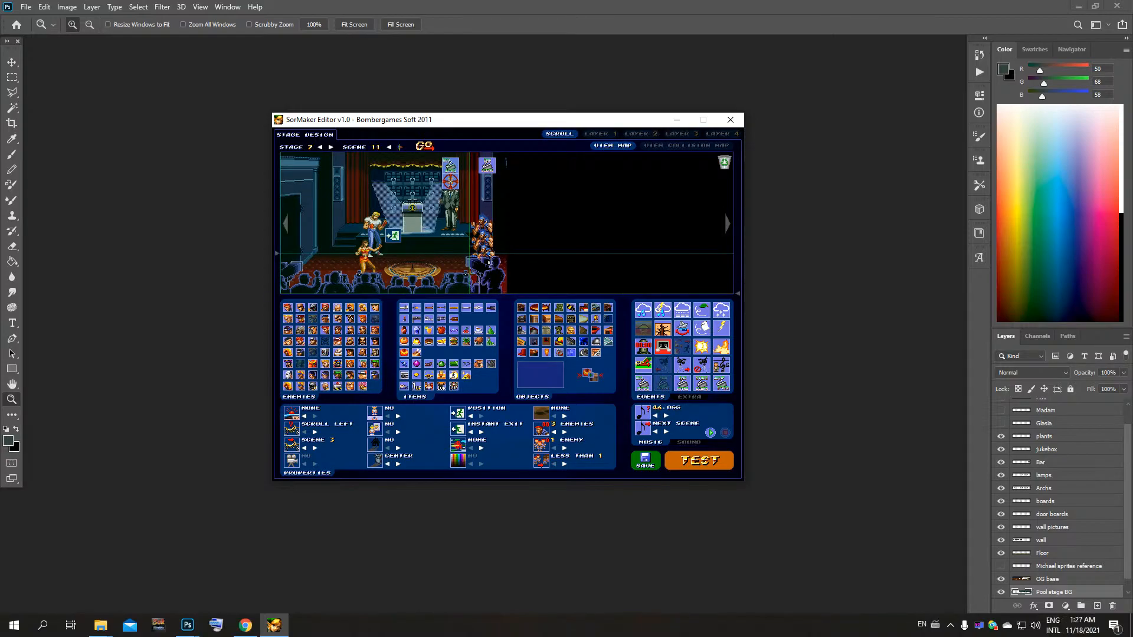
{"action": "left_click", "coordinate": [401, 147]}
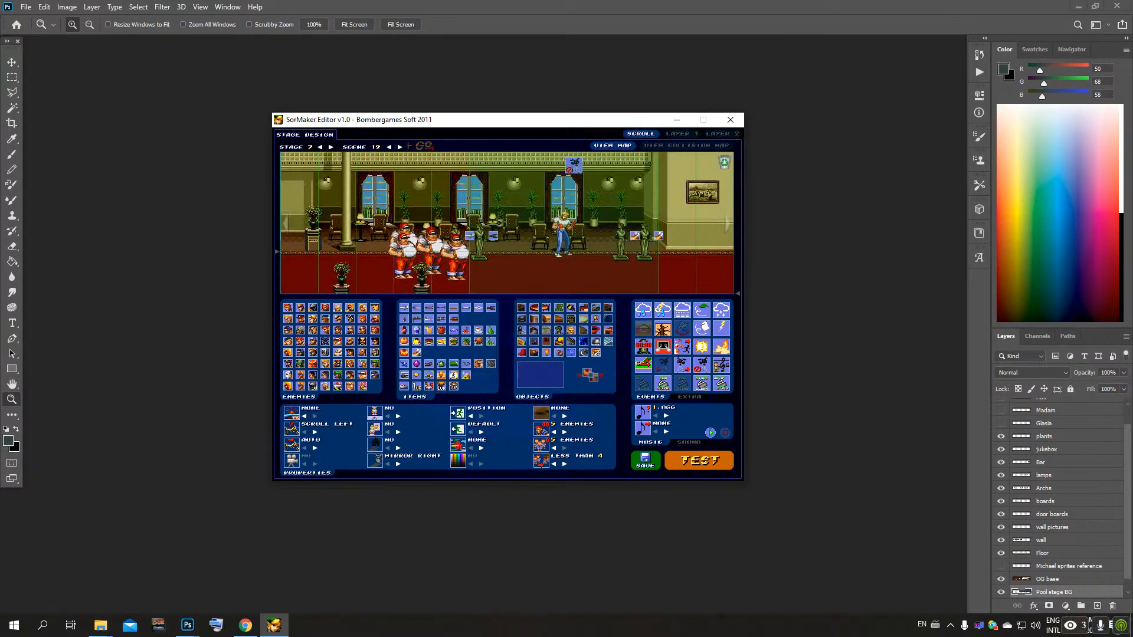
{"action": "left_click", "coordinate": [400, 147]}
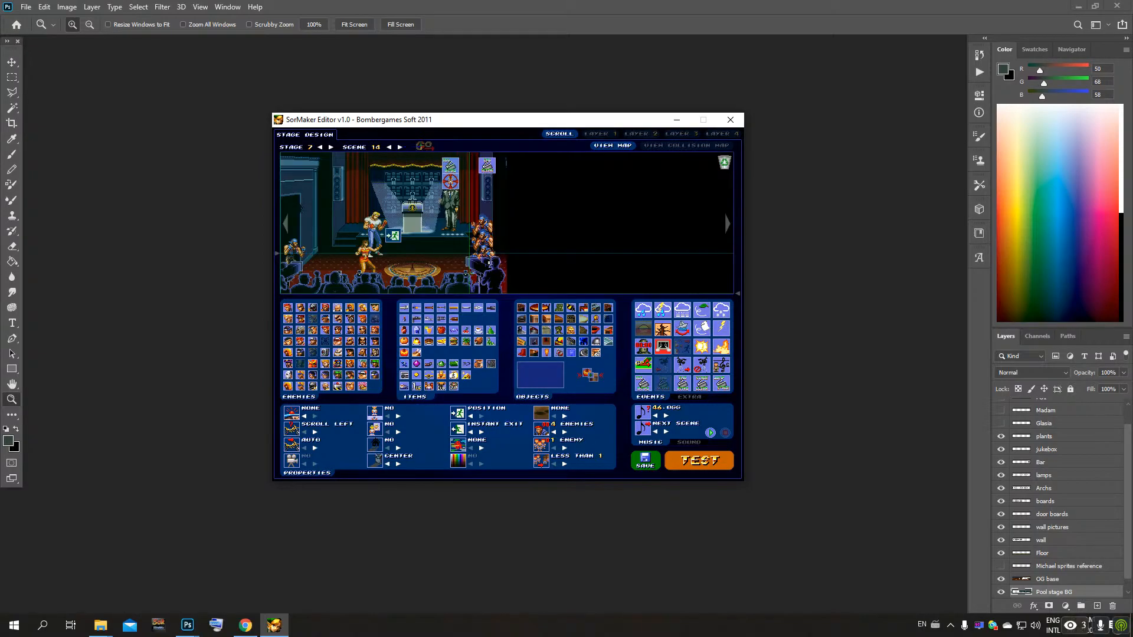
Step: View the map of stage 7's scene 15, and load stage 8 to examine scene 2's forest map along its length
{"action": "left_click", "coordinate": [400, 147]}
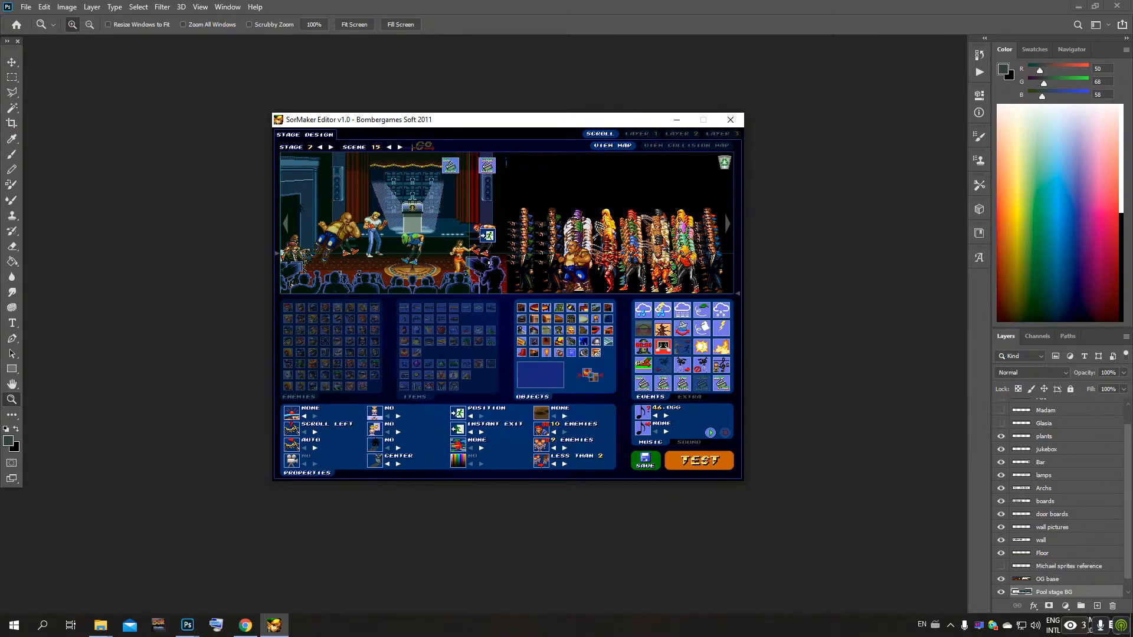
{"action": "left_click", "coordinate": [331, 147]}
{"action": "left_click", "coordinate": [389, 147]}
{"action": "left_click", "coordinate": [390, 147]}
{"action": "left_click", "coordinate": [400, 147]}
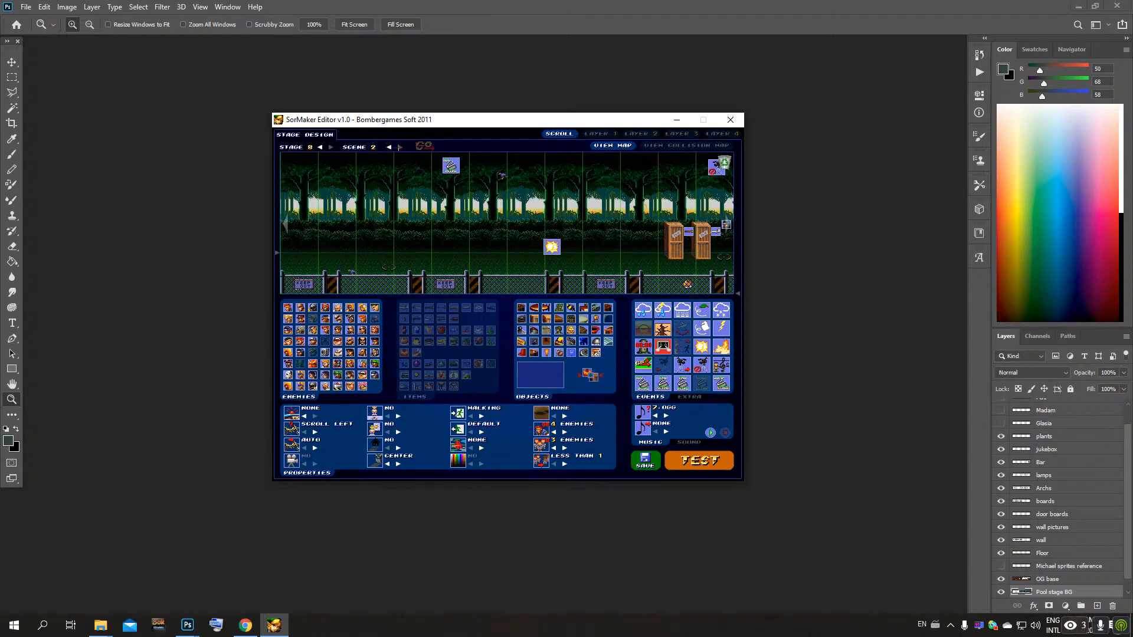
{"action": "left_click", "coordinate": [727, 224]}
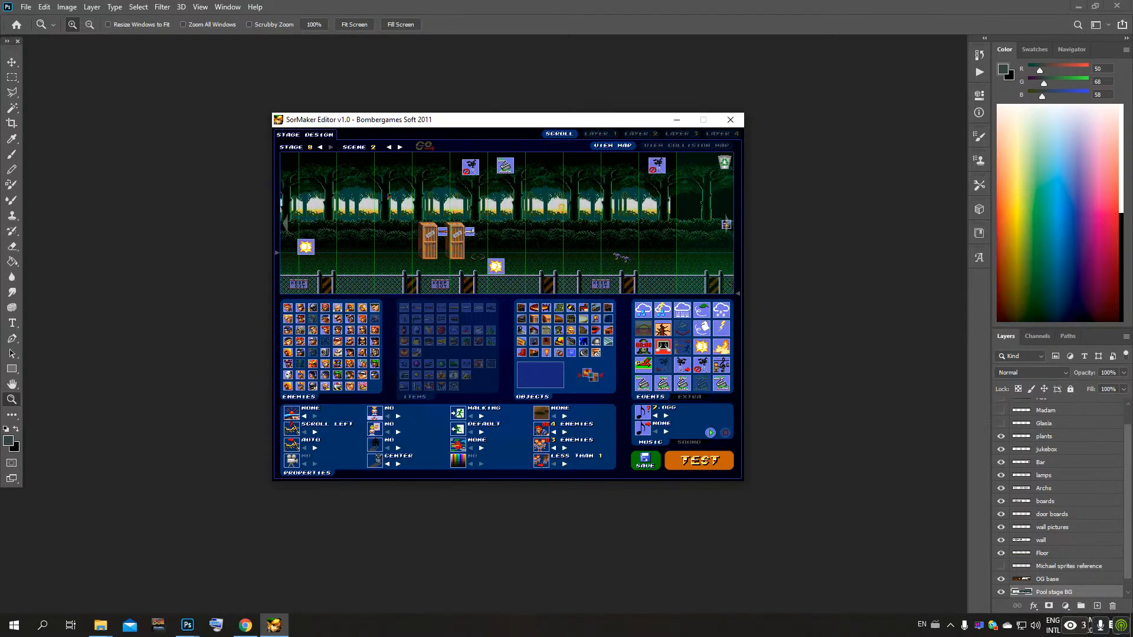
{"action": "left_click", "coordinate": [726, 224]}
Step: View the maps of stage 8's remaining scenes from scene 3 onward, and close the SorMaker editor
{"action": "left_click", "coordinate": [401, 147]}
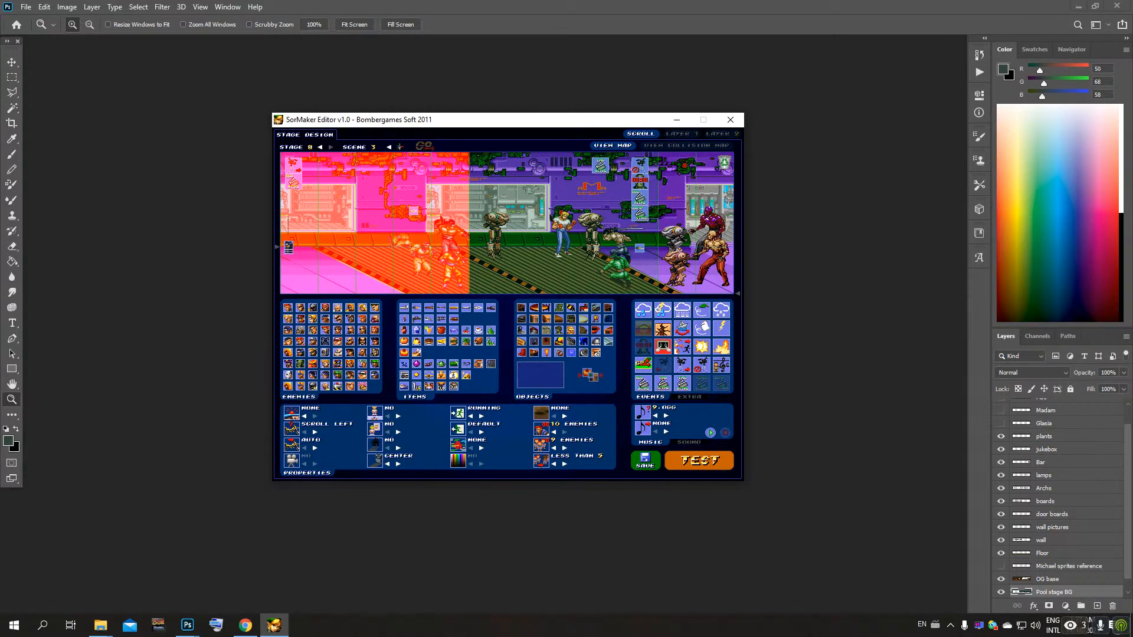
{"action": "left_click", "coordinate": [400, 147]}
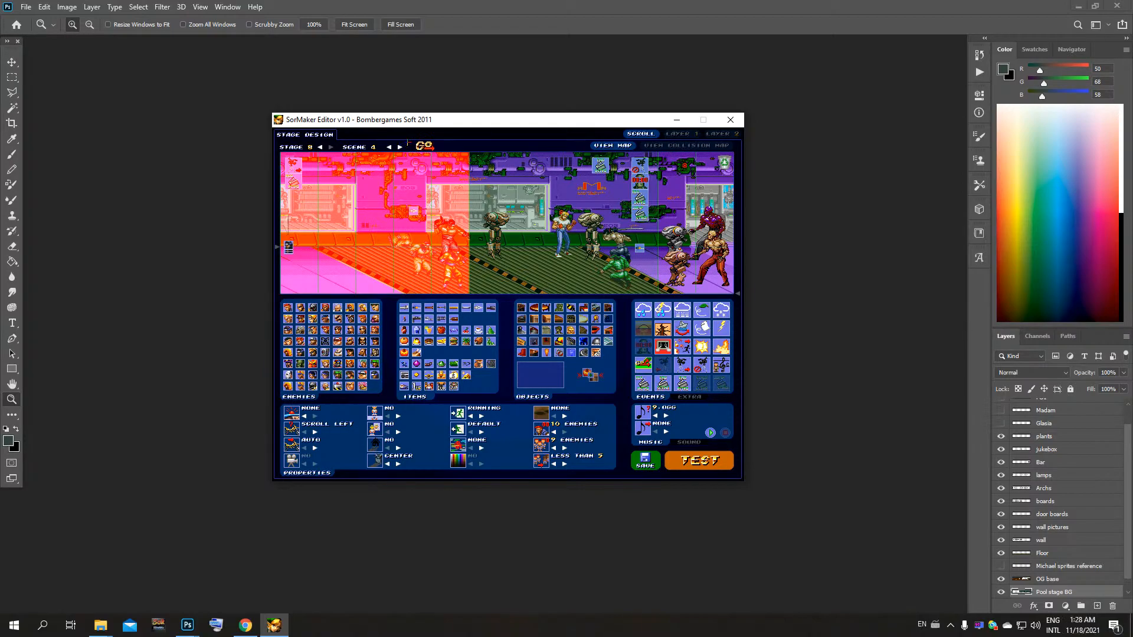
{"action": "left_click", "coordinate": [400, 147]}
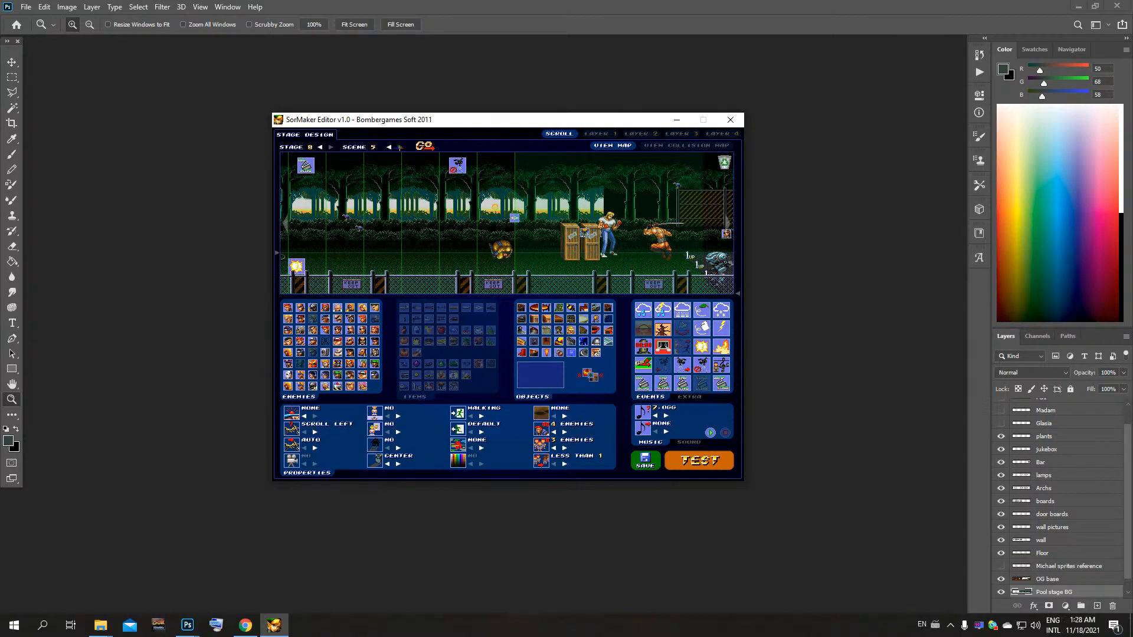
{"action": "left_click", "coordinate": [400, 147]}
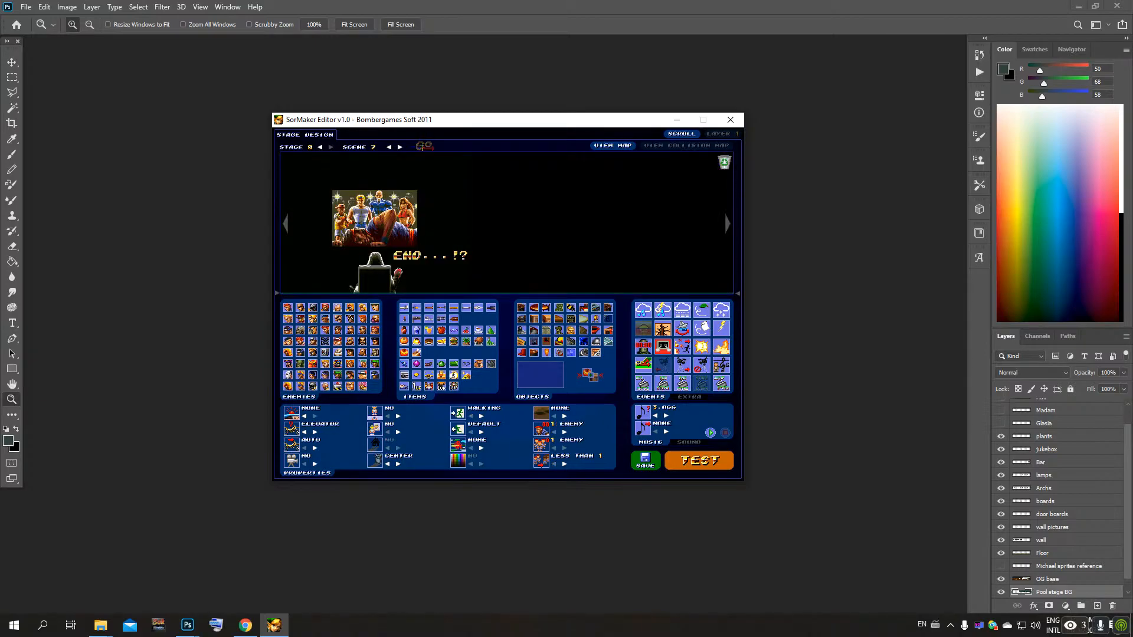
{"action": "left_click", "coordinate": [400, 146]}
{"action": "left_click", "coordinate": [399, 147]}
{"action": "left_click", "coordinate": [730, 119]}
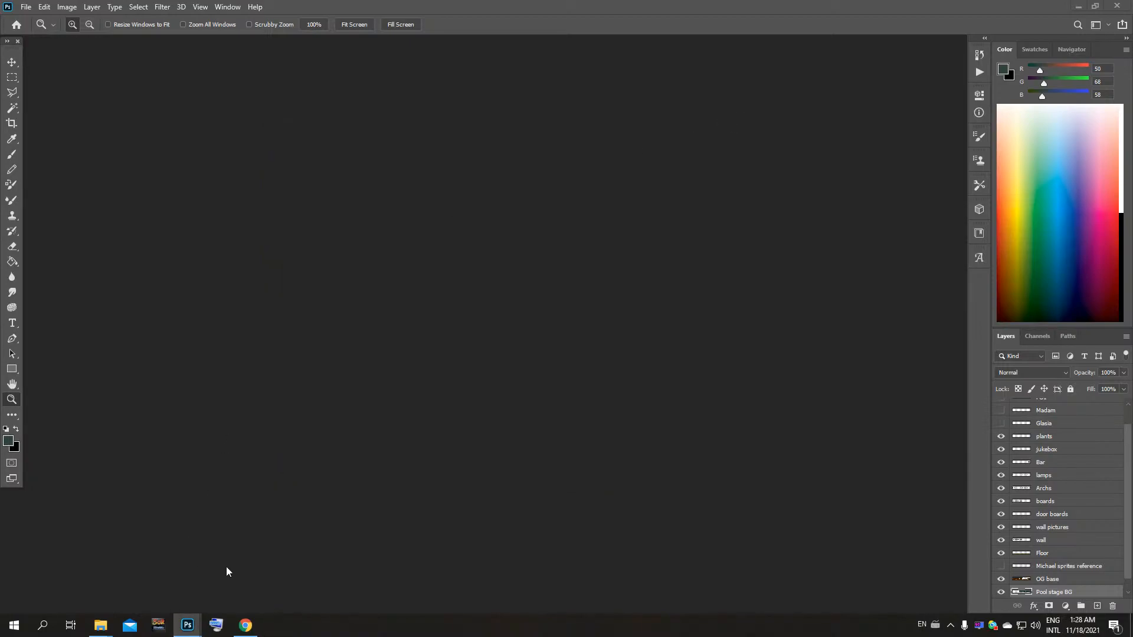
Step: Switch to Back Alley Remix.psd in Photoshop and resize its window to fit the whole canvas at 100% zoom
{"action": "mouse_move", "coordinate": [187, 625]}
{"action": "mouse_move", "coordinate": [476, 577]}
{"action": "left_click", "coordinate": [424, 575]}
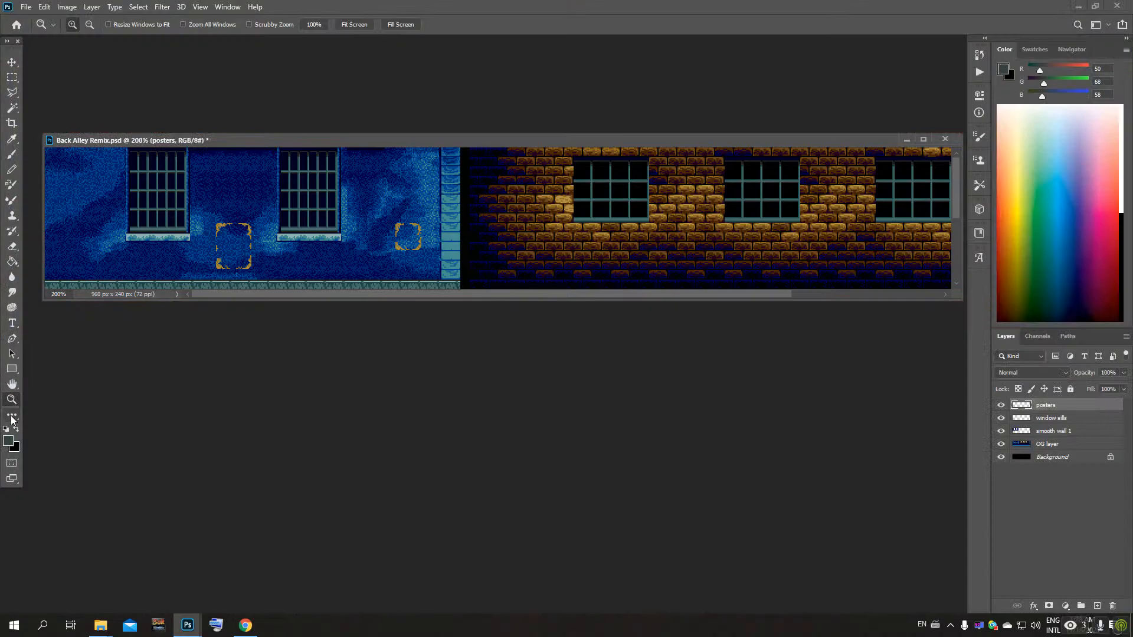
{"action": "left_click", "coordinate": [309, 24]}
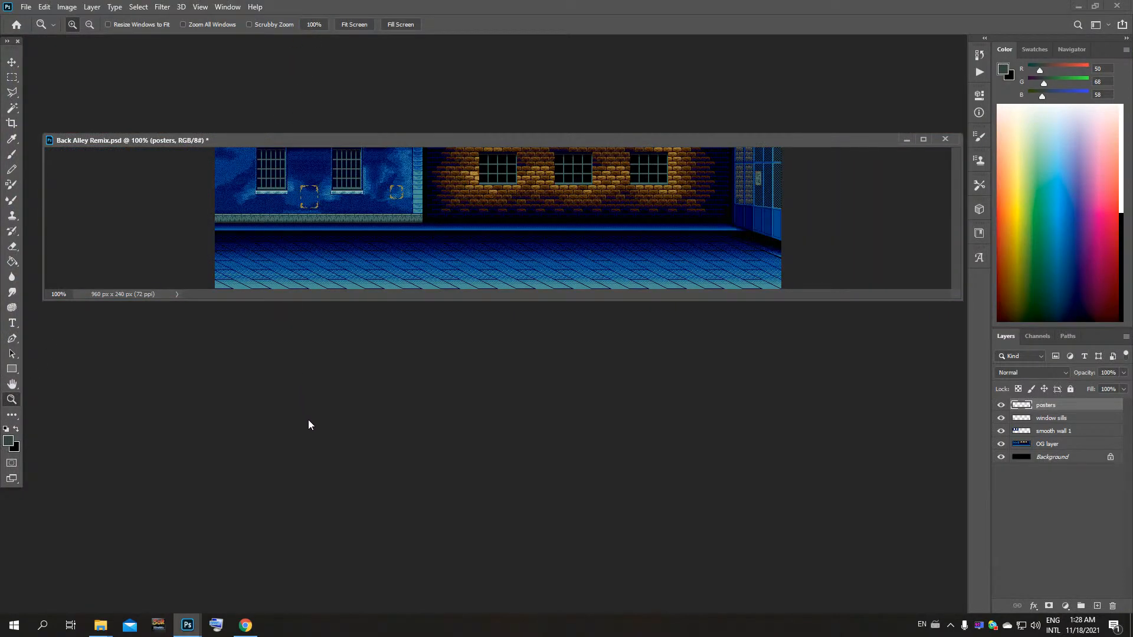
{"action": "left_click_drag", "start_coordinate": [331, 298], "coordinate": [361, 449]}
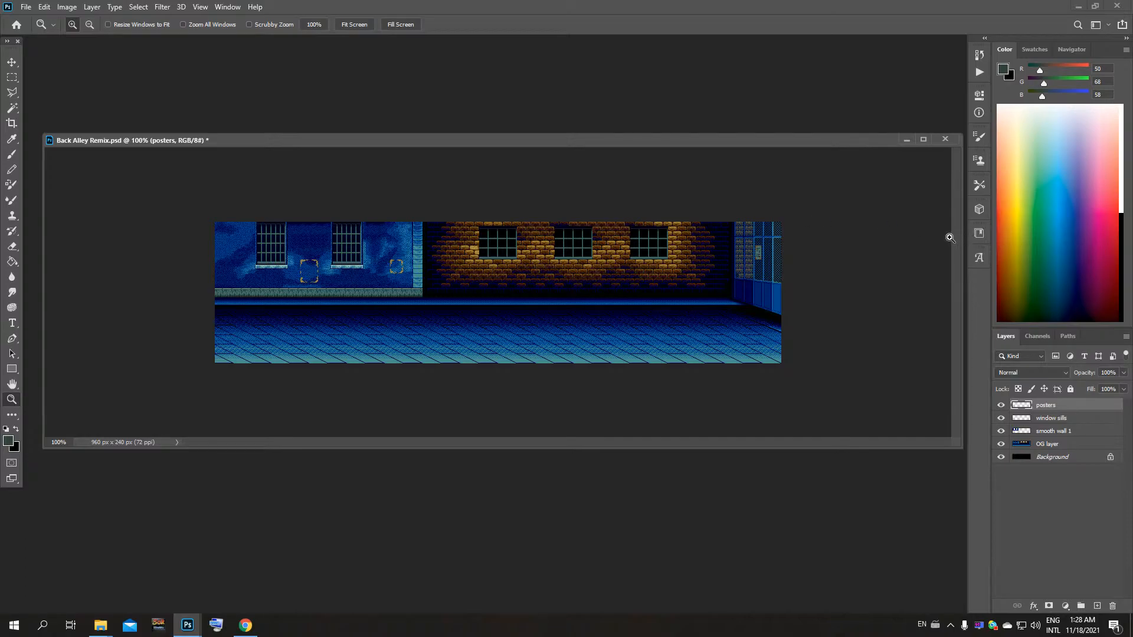
{"action": "left_click_drag", "start_coordinate": [963, 240], "coordinate": [835, 236]}
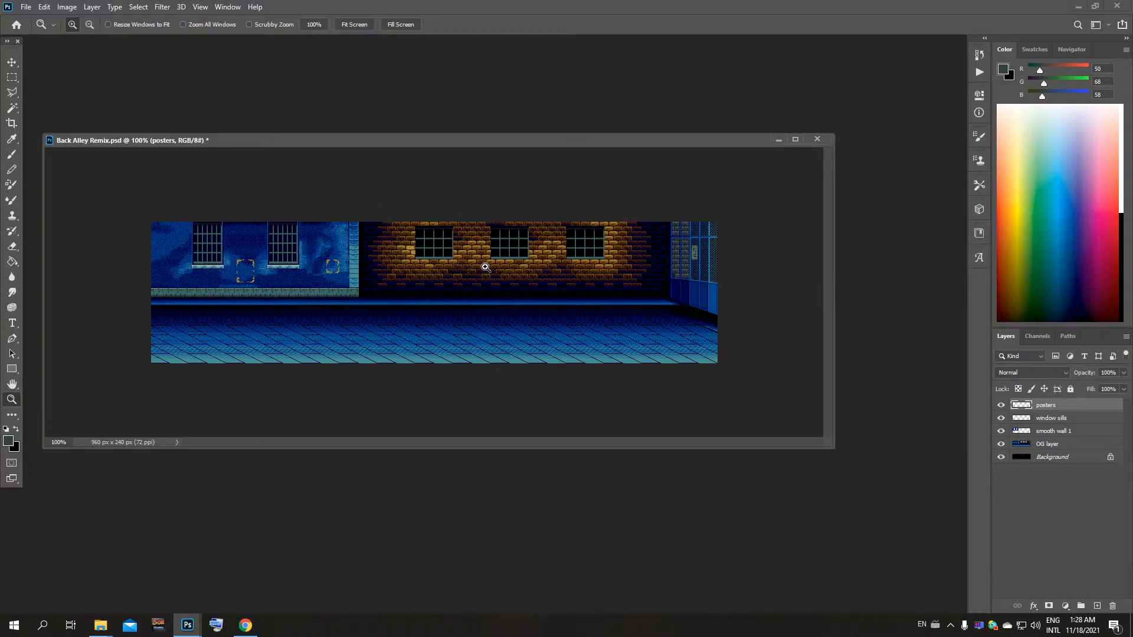
Step: Examine the back alley artwork up close, from the blue wall with posters across the brick wall to the far fence
{"action": "left_click", "coordinate": [413, 247]}
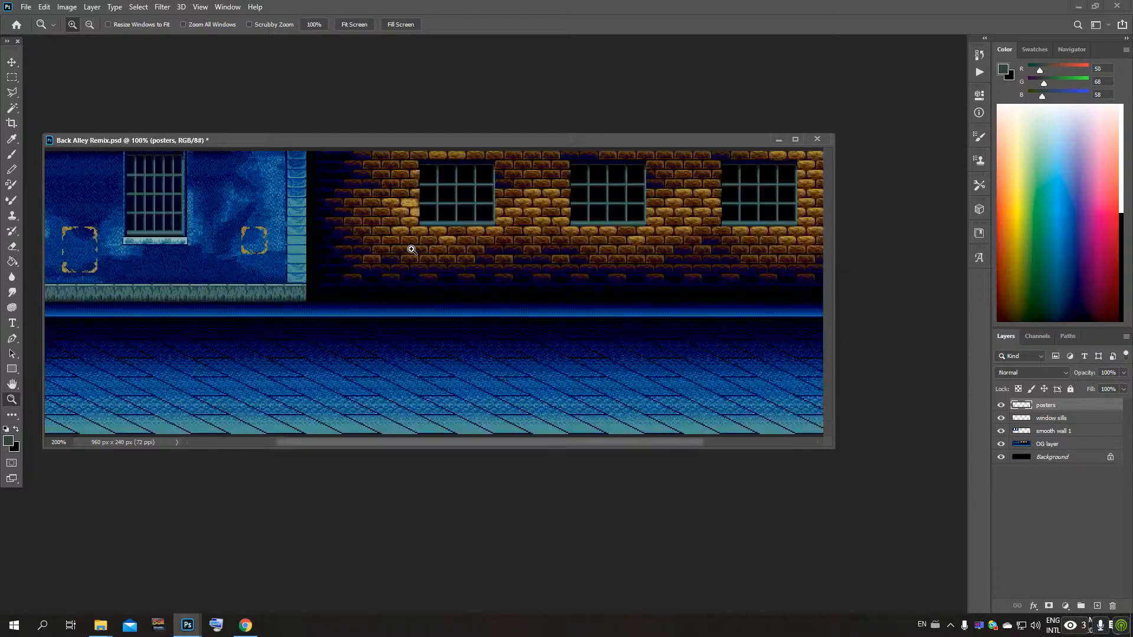
{"action": "left_click", "coordinate": [413, 214]}
{"action": "scroll", "coordinate": [418, 192], "scroll_direction": "up", "scroll_amount": 1}
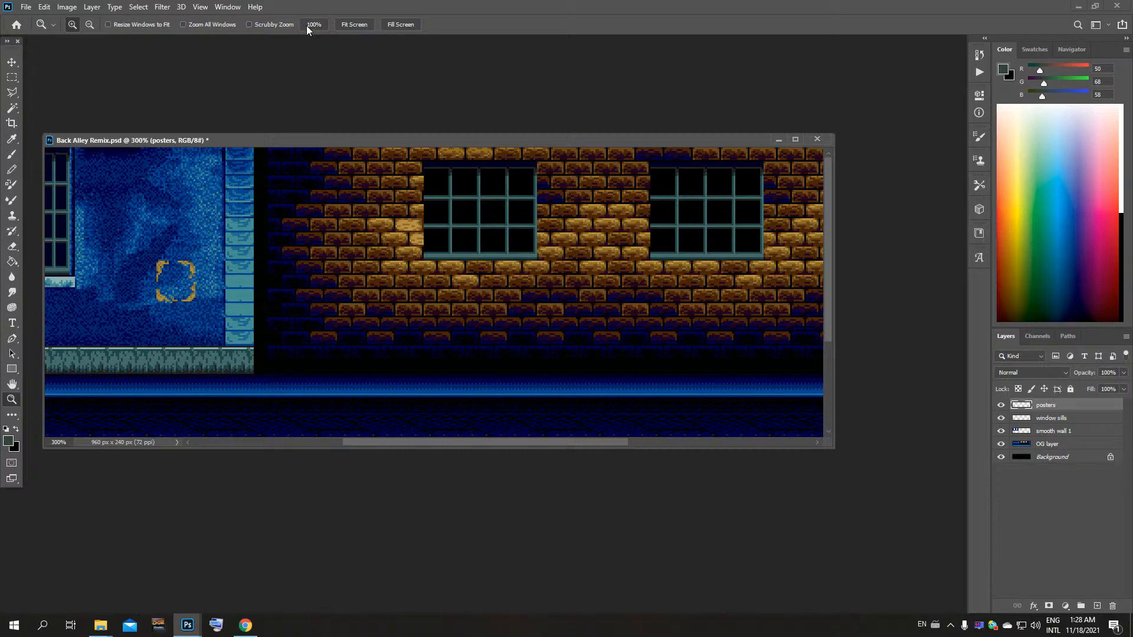
{"action": "left_click", "coordinate": [324, 25]}
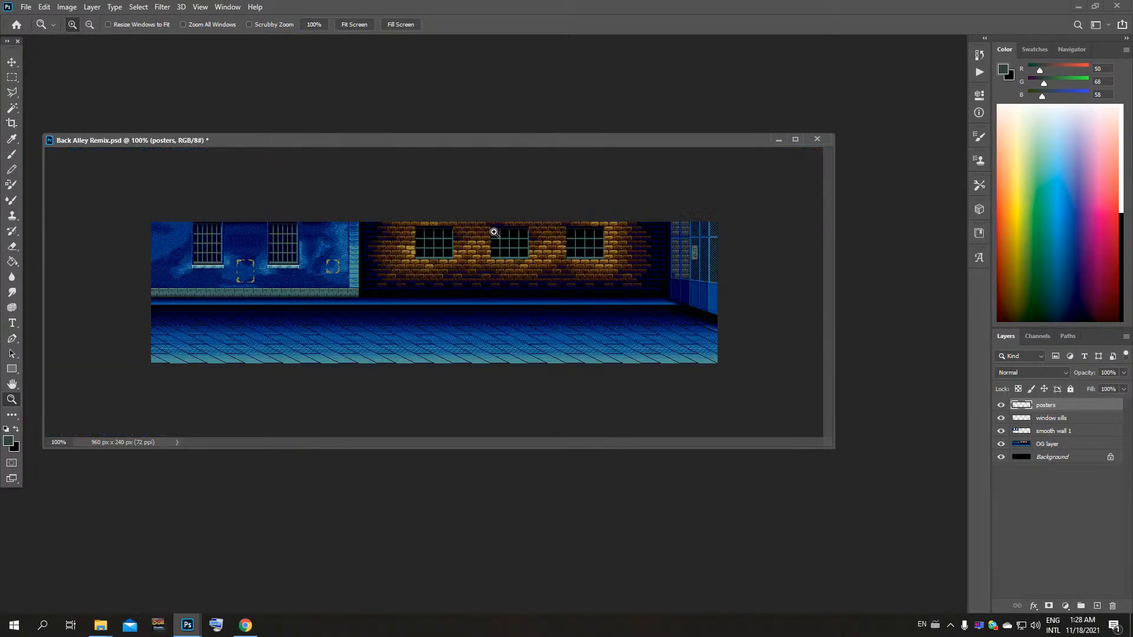
{"action": "left_click", "coordinate": [449, 230]}
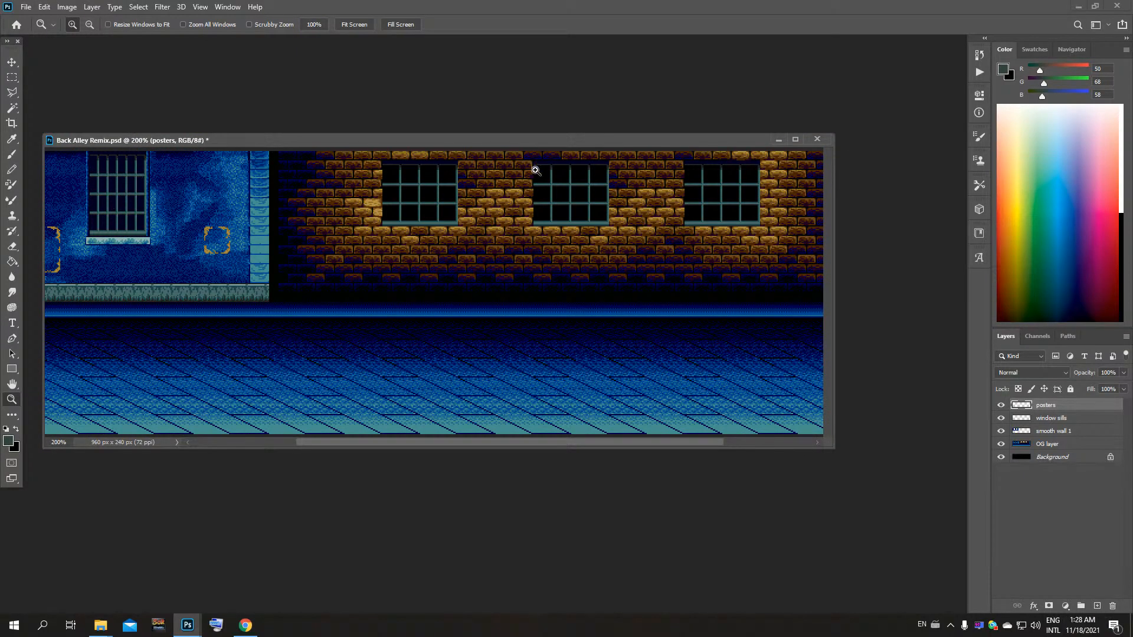
{"action": "left_click_drag", "start_coordinate": [460, 442], "coordinate": [410, 443]}
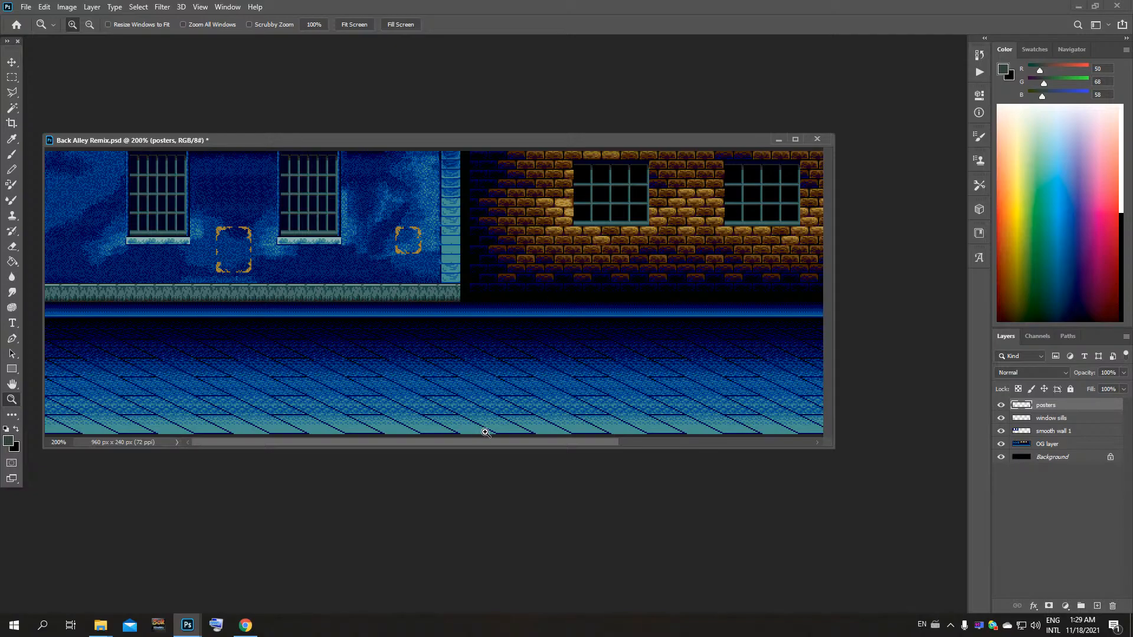
{"action": "left_click_drag", "start_coordinate": [381, 442], "coordinate": [625, 442]}
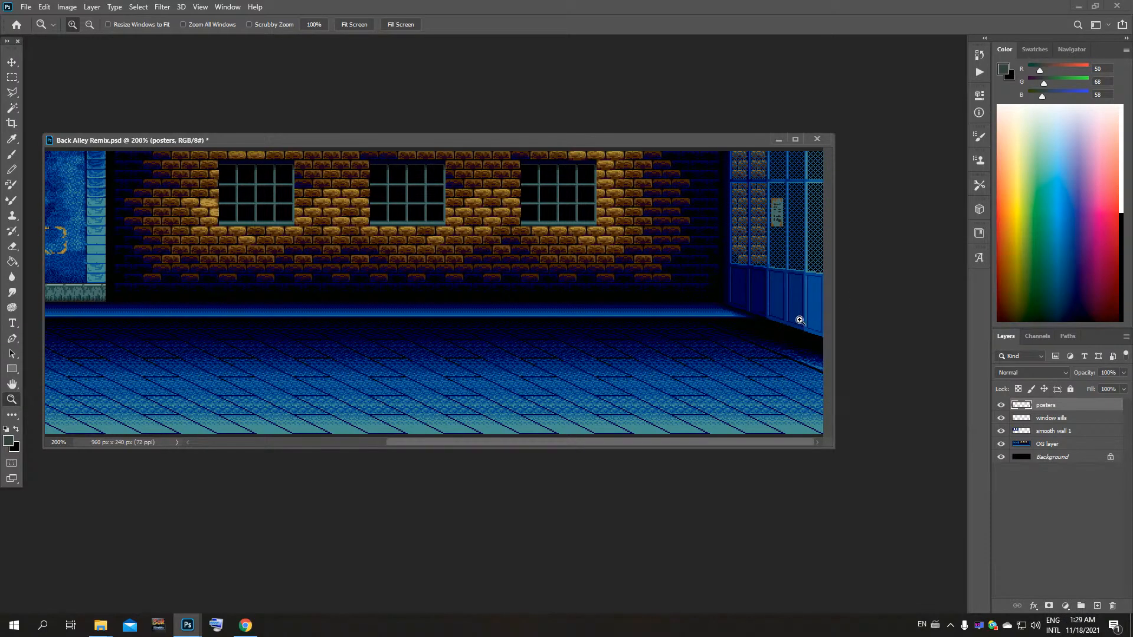
{"action": "left_click_drag", "start_coordinate": [577, 441], "coordinate": [341, 444]}
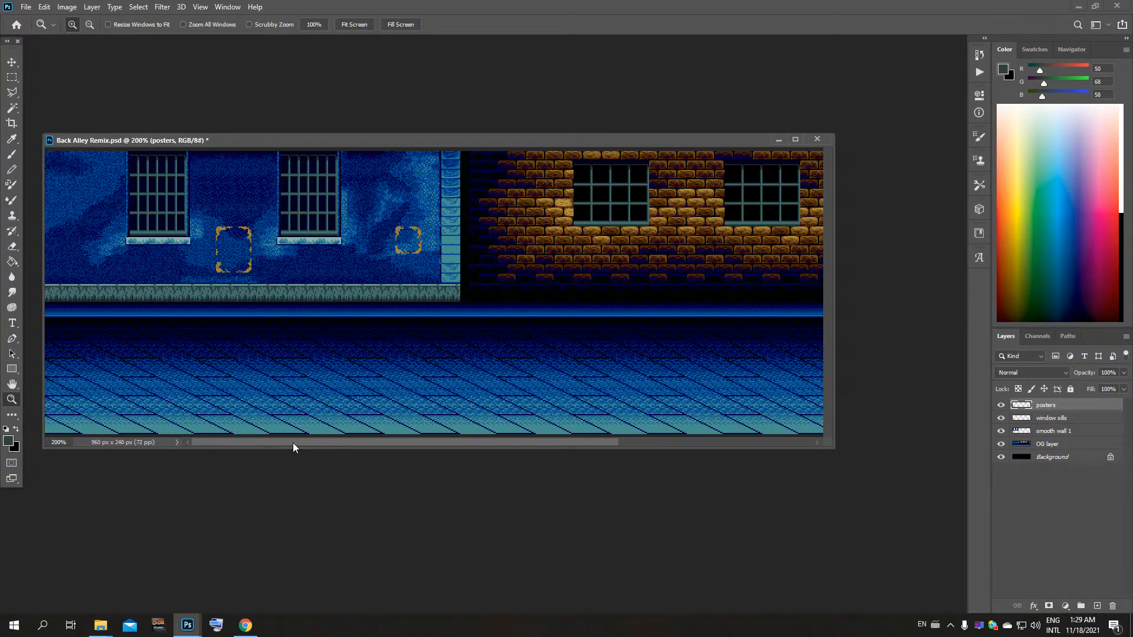